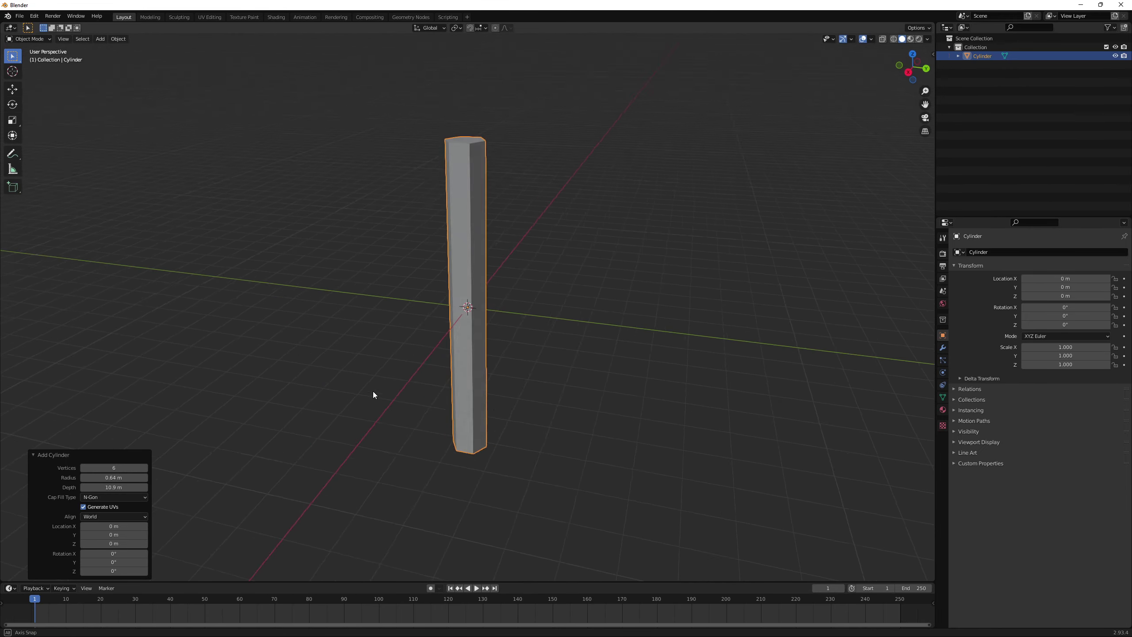
Step: Raise the hexagonal cylinder along the Z axis to about 5.4961 m so its base rests on the grid, and deselect it
left_click(453, 345)
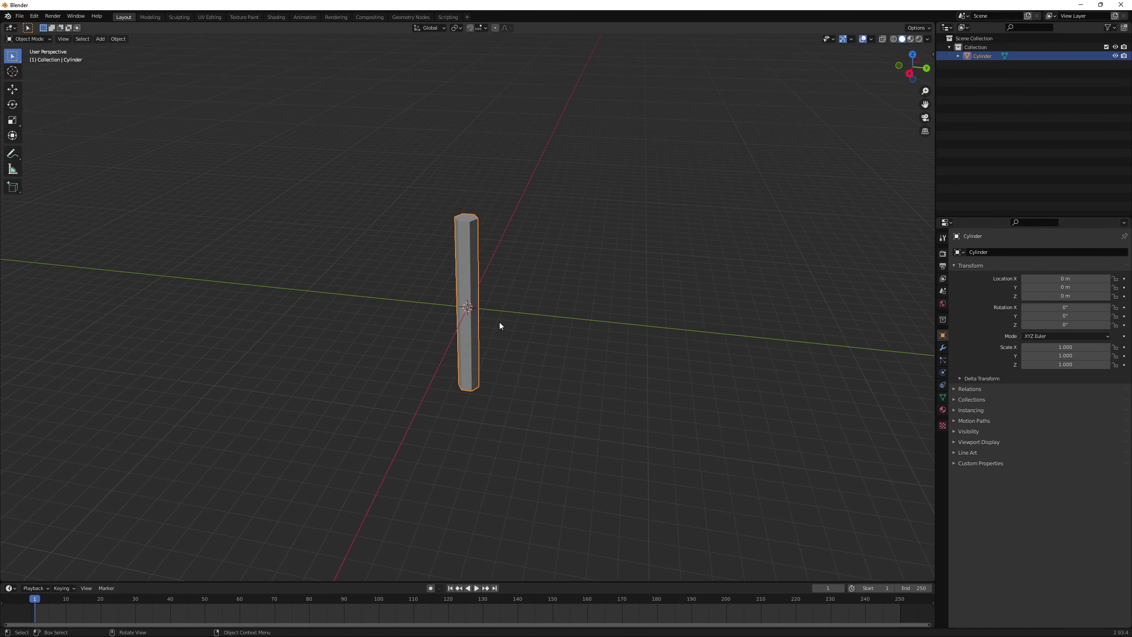
scroll(499, 322, "up", 1)
left_click(12, 90)
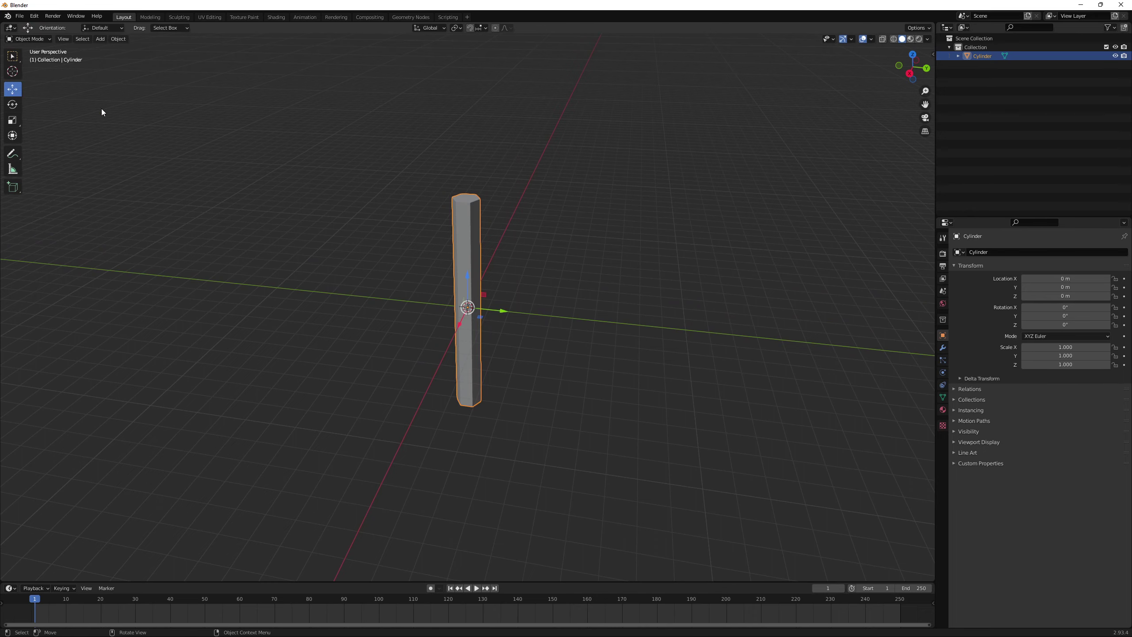
left_click_drag(467, 283, 476, 170)
middle_click_drag(476, 169, 511, 220)
left_click(524, 224)
middle_click_drag(540, 258, 591, 275)
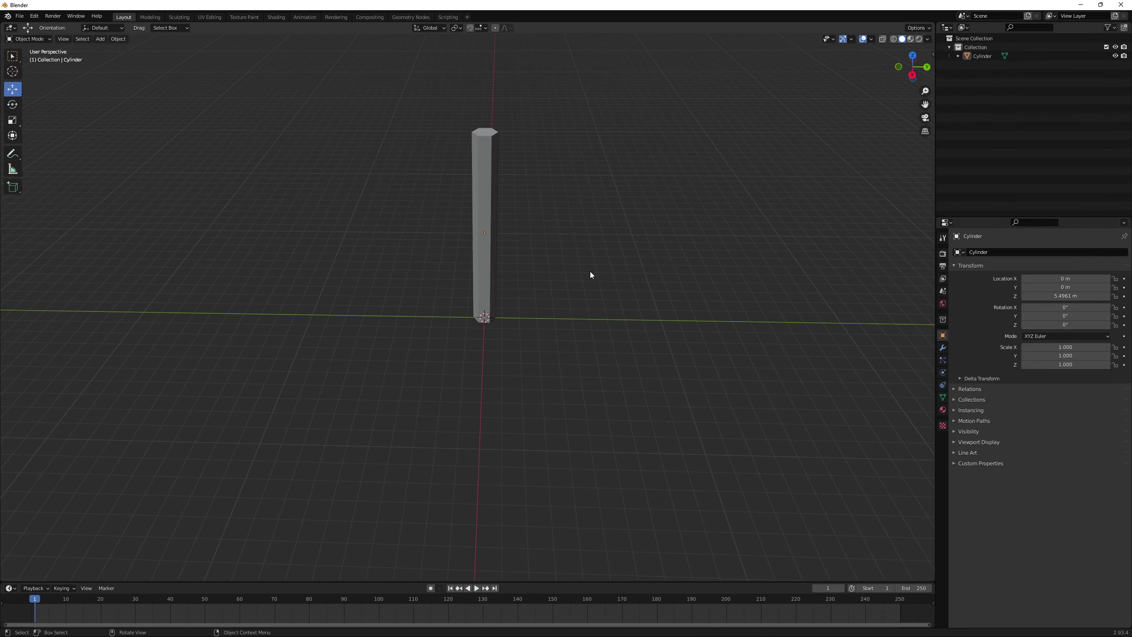
middle_click_drag(593, 218, 562, 237)
scroll(573, 257, "up", 2)
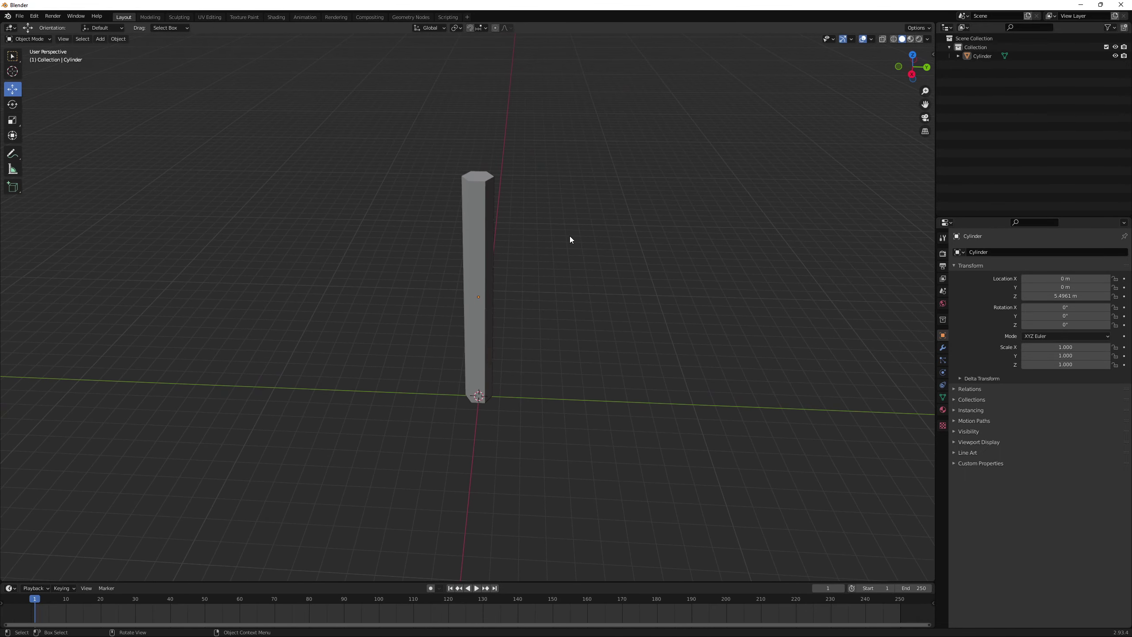
Step: Enter Edit Mode on the cylinder, clear the selection and pick individual vertices around its top end
key("Tab")
scroll(566, 229, "up", 2)
key("alt+a")
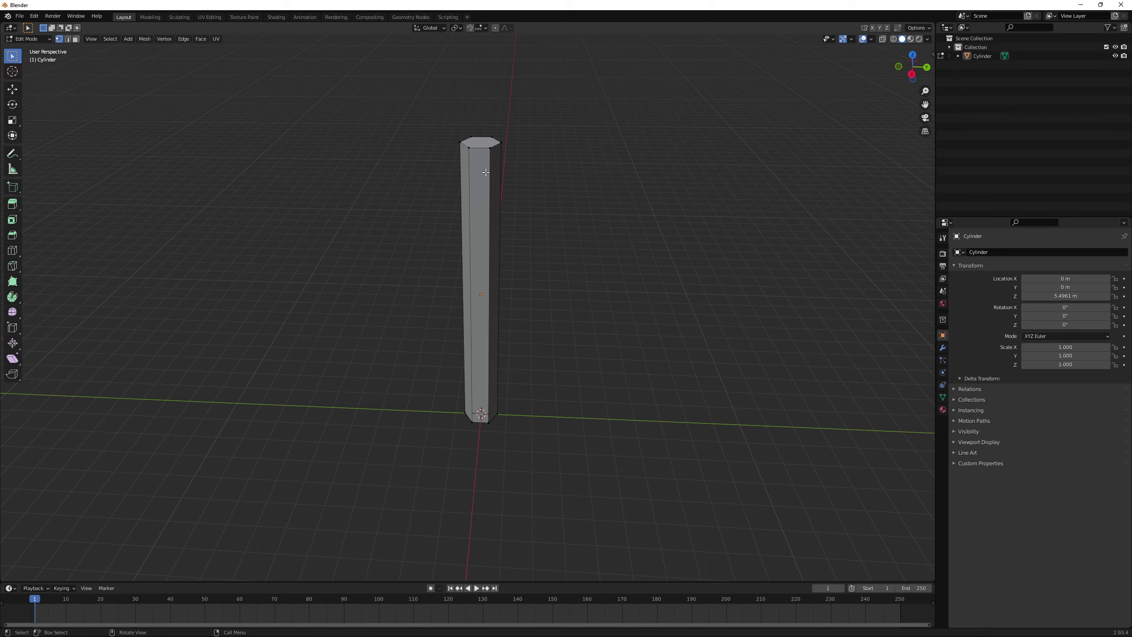
left_click(486, 152)
left_click(492, 139)
left_click(461, 142)
left_click(471, 148)
Step: Pick edges near the cylinder's top in edge selection, switch to face selection to pick its top and side faces, and clear the selection
key("2")
left_click(479, 159)
left_click(489, 161)
key("3")
left_click(482, 169)
left_click(483, 141)
left_click(477, 160)
scroll(560, 243, "up", 2)
scroll(560, 242, "down", 3)
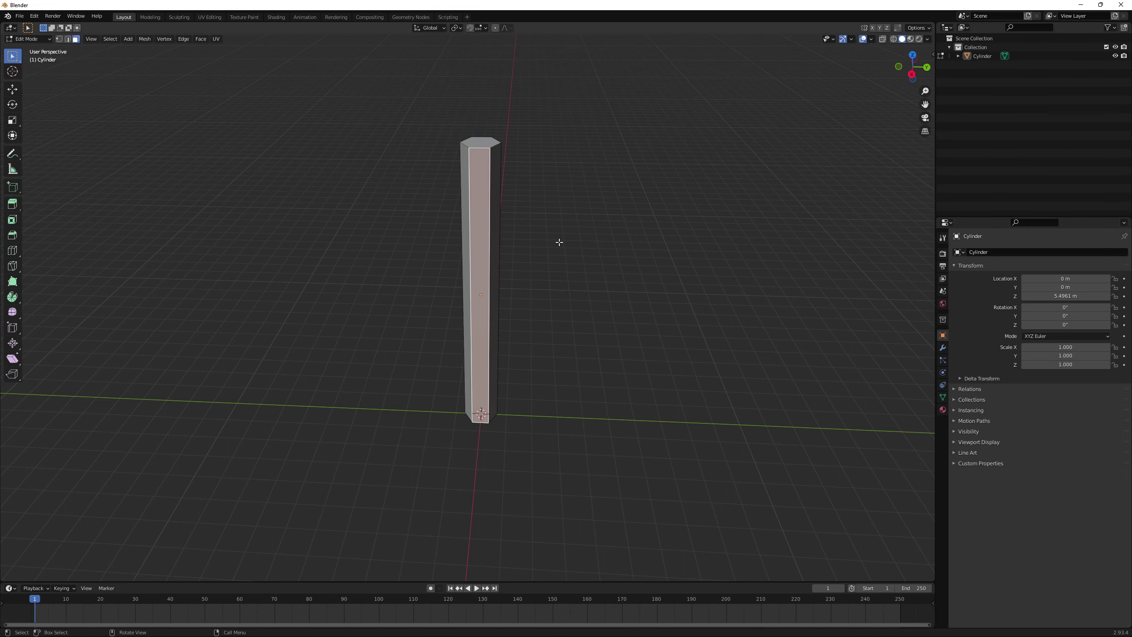
left_click(545, 249)
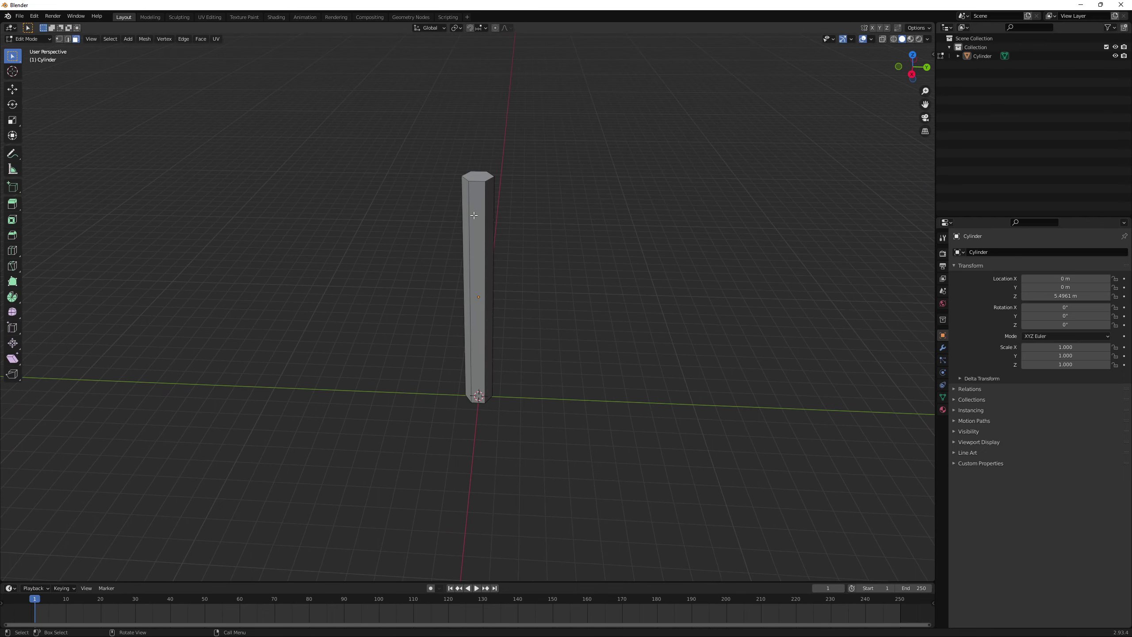
Step: Lower the cylinder's top face along the Z axis to shorten the column slightly, and deselect it
left_click(484, 179)
middle_click_drag(513, 202, 513, 200)
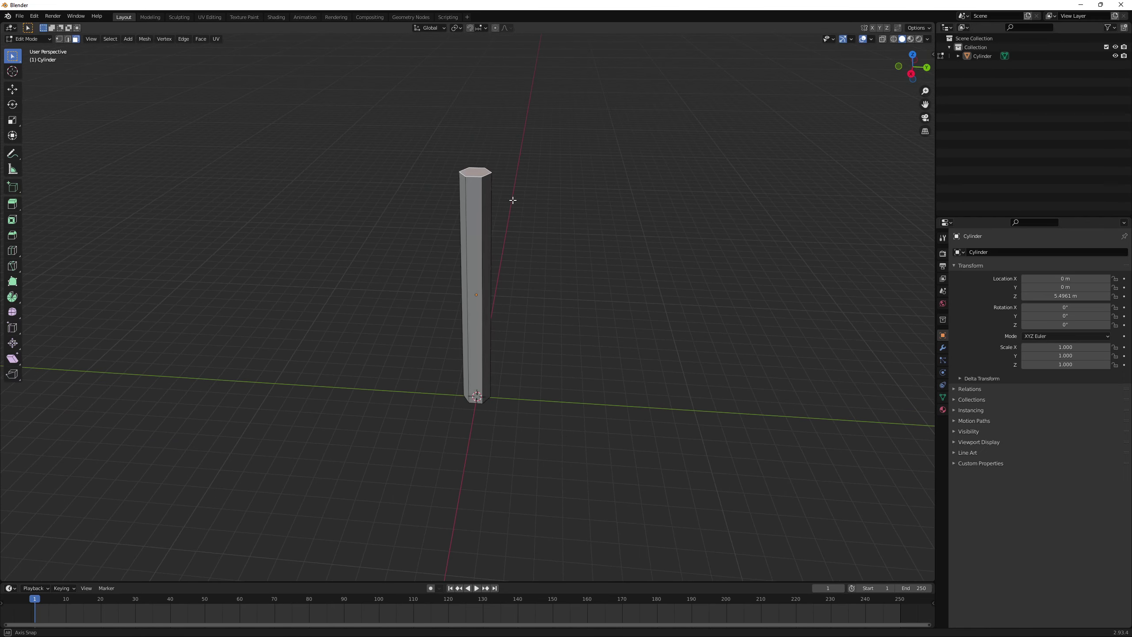
left_click(12, 92)
middle_click_drag(443, 168, 453, 163)
left_click_drag(482, 148, 500, 225)
middle_click_drag(501, 225, 483, 359)
left_click(544, 250)
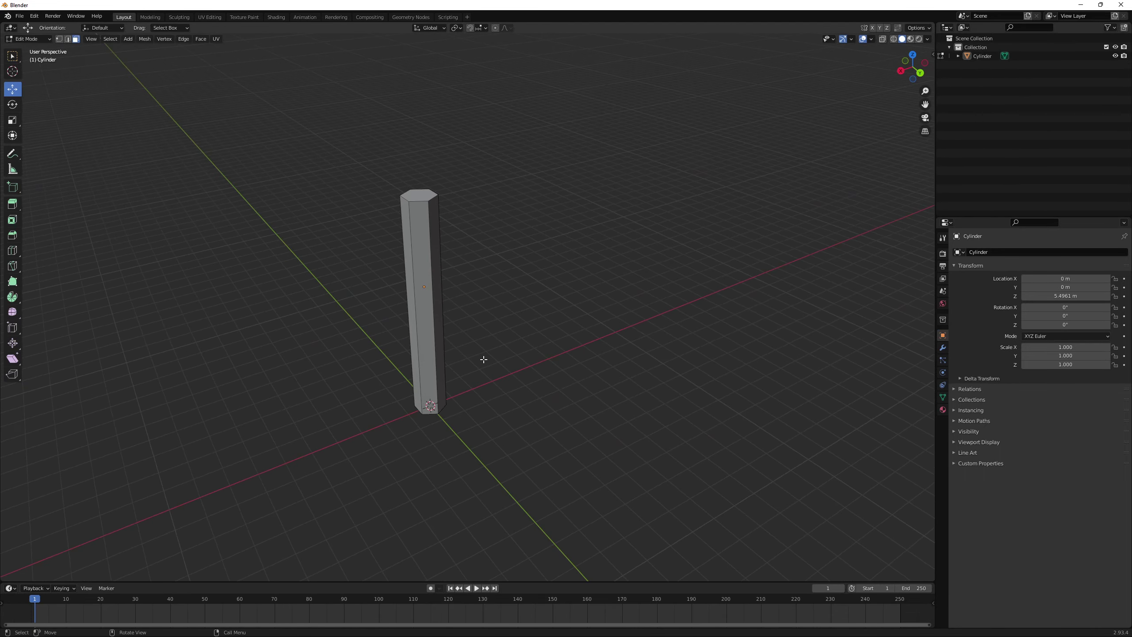
Step: Select all six side faces around the column and inset them together with a thickness of 3.237 m
scroll(485, 358, "down", 2)
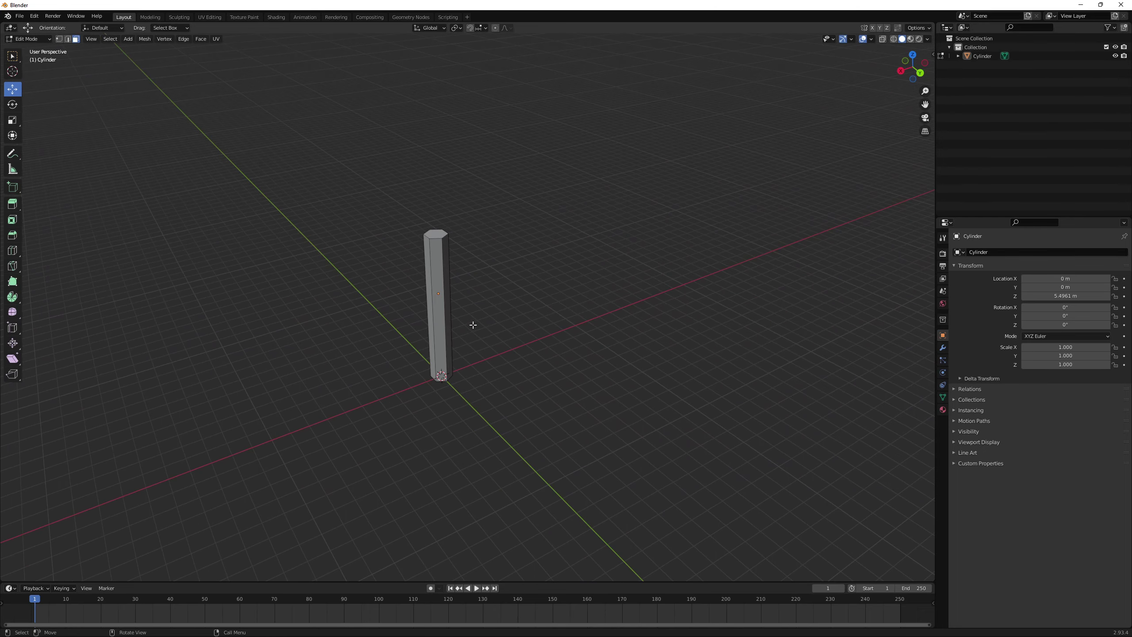
middle_click_drag(471, 313, 556, 273)
scroll(492, 341, "up", 2)
left_click(489, 353)
scroll(535, 331, "up", 1)
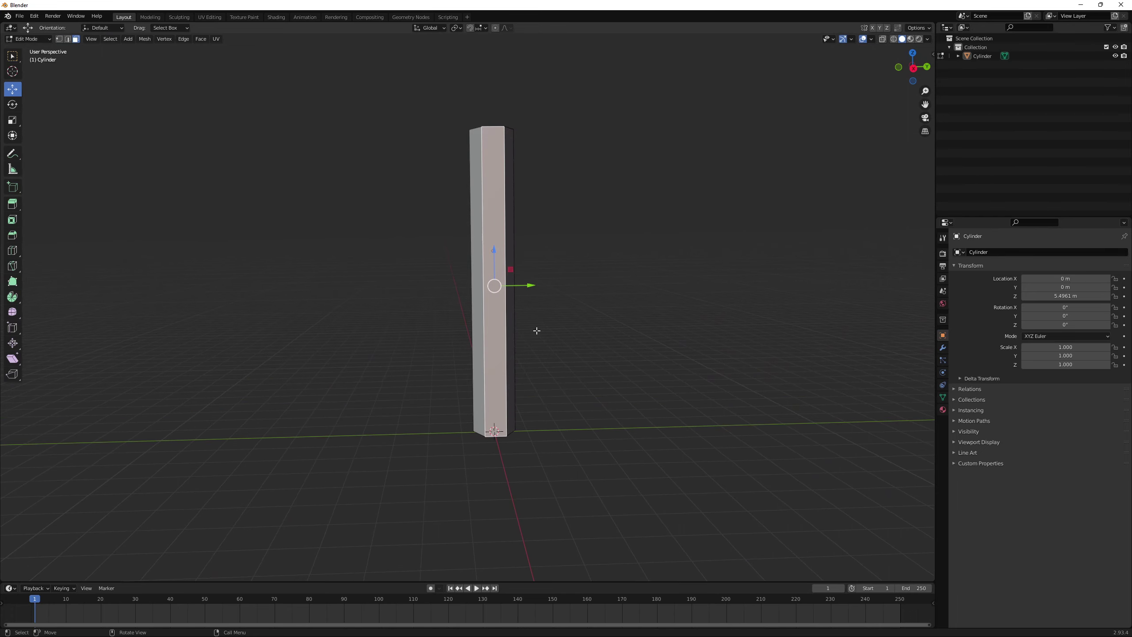
scroll(544, 335, "down", 1)
middle_click_drag(474, 244, 471, 252)
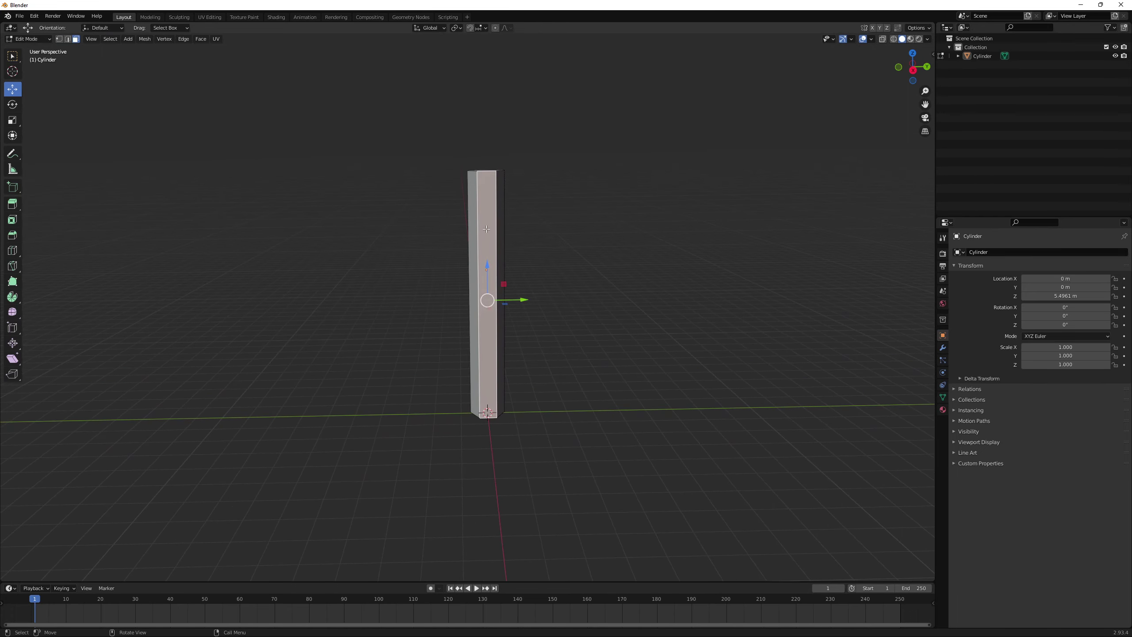
middle_click_drag(489, 250, 696, 262)
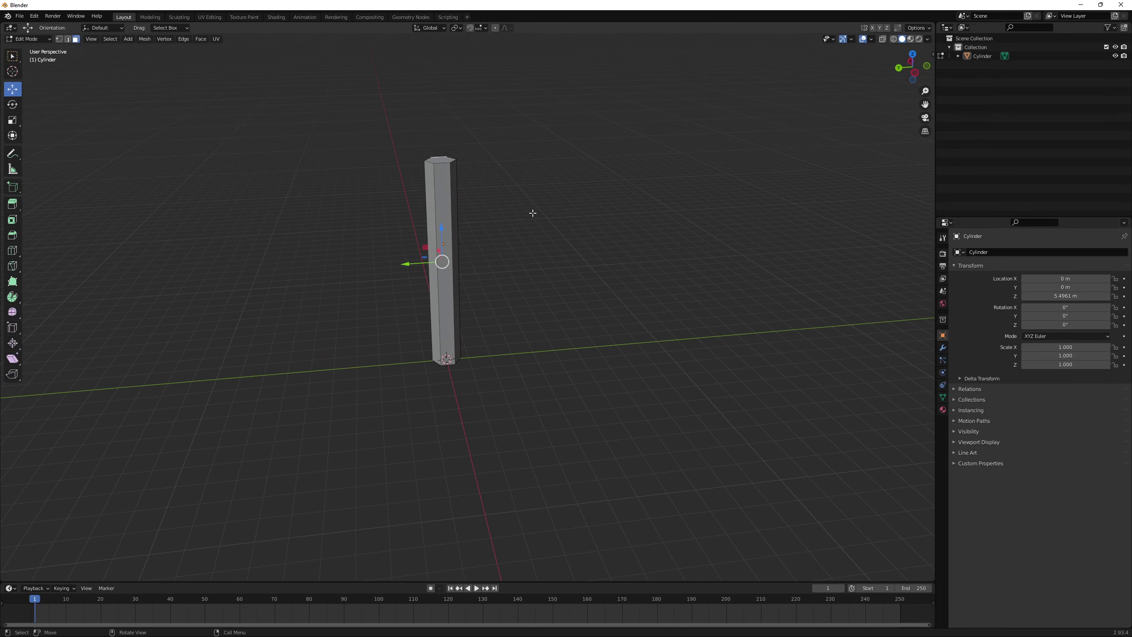
left_click(452, 186, "ctrl")
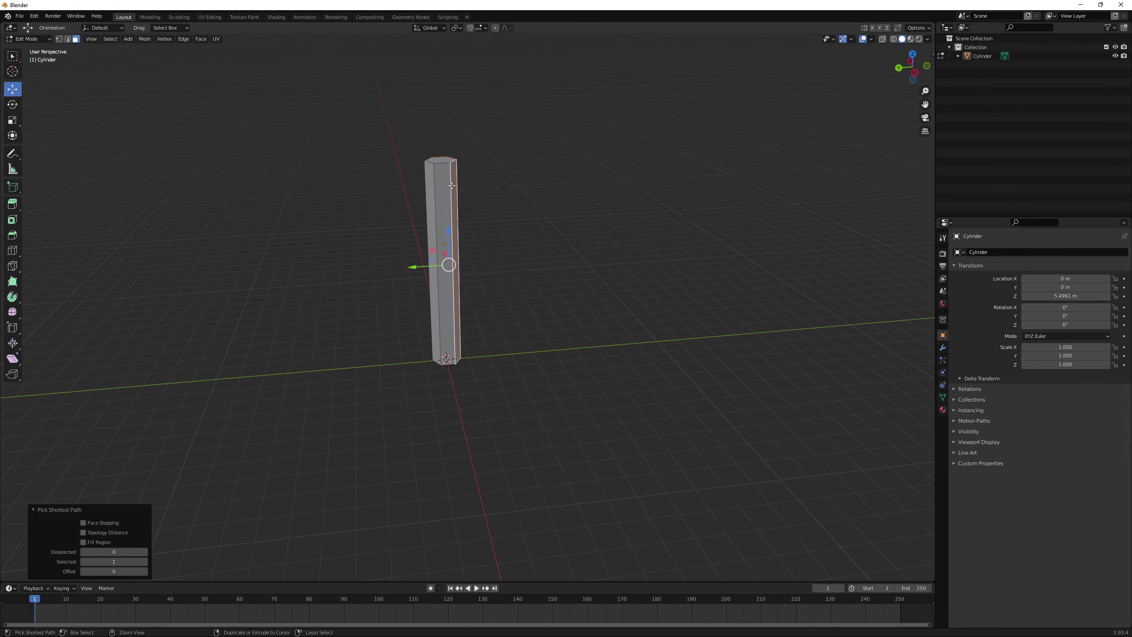
left_click(445, 188, "ctrl")
middle_click_drag(471, 193, 543, 201)
left_click(399, 218, "ctrl")
key("shift")
left_click(387, 203, "shift")
middle_click_drag(399, 195, 486, 190)
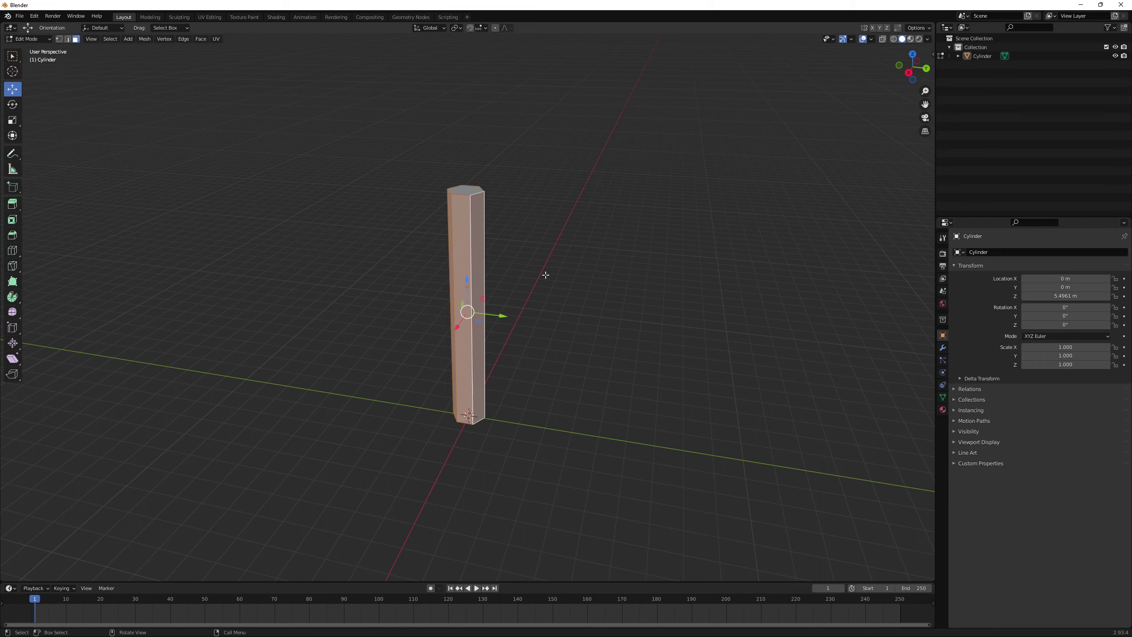
scroll(579, 263, "up", 1)
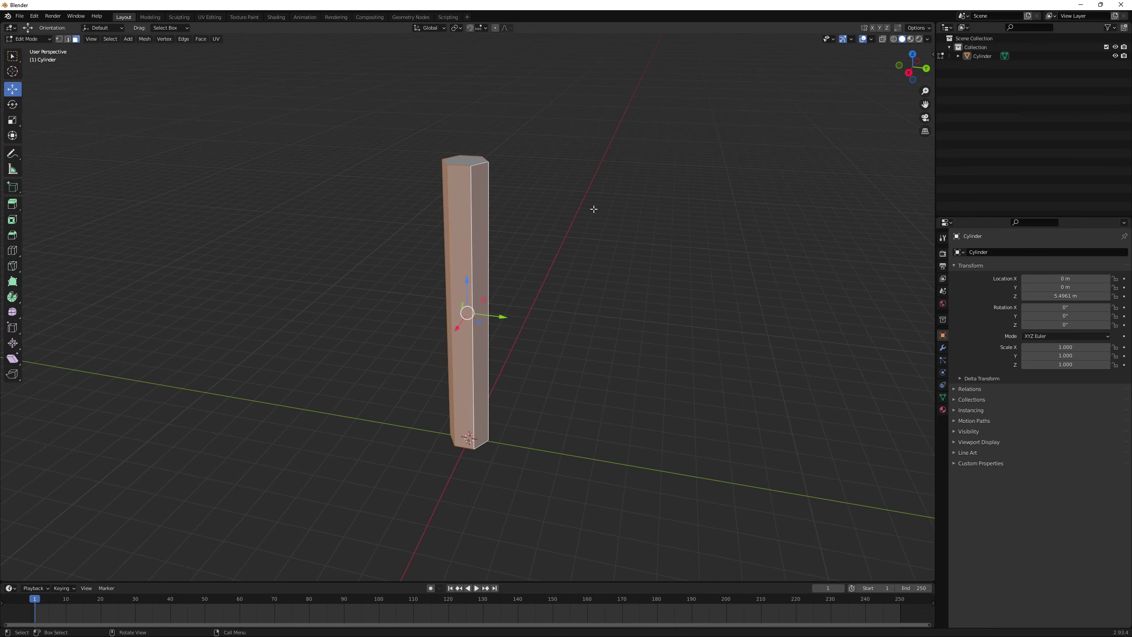
middle_click_drag(558, 258, 580, 243)
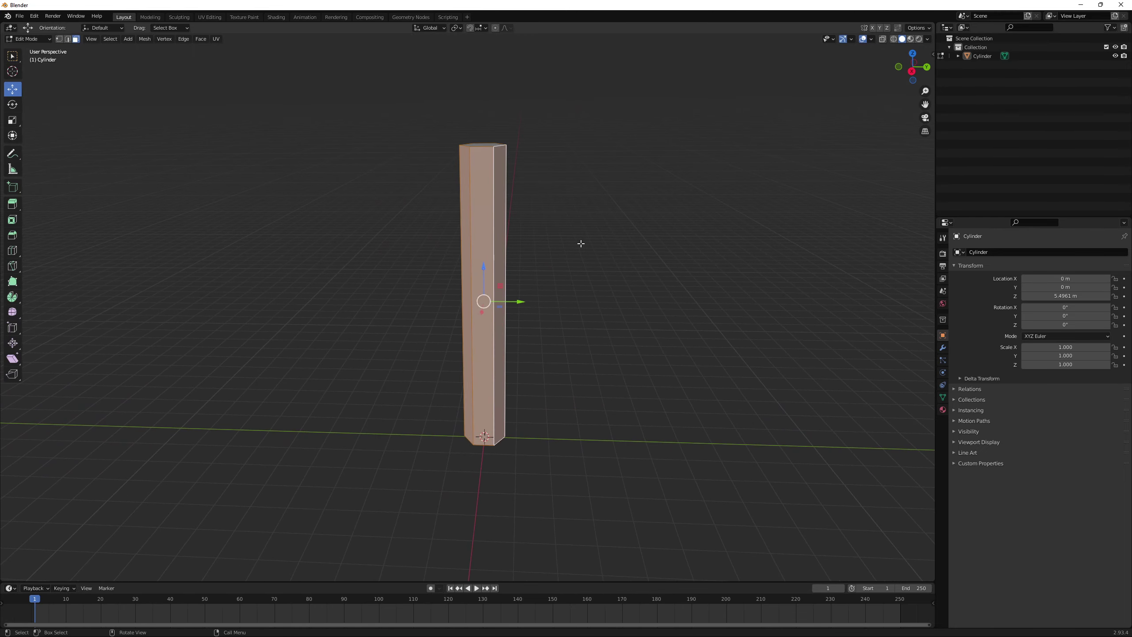
key("i")
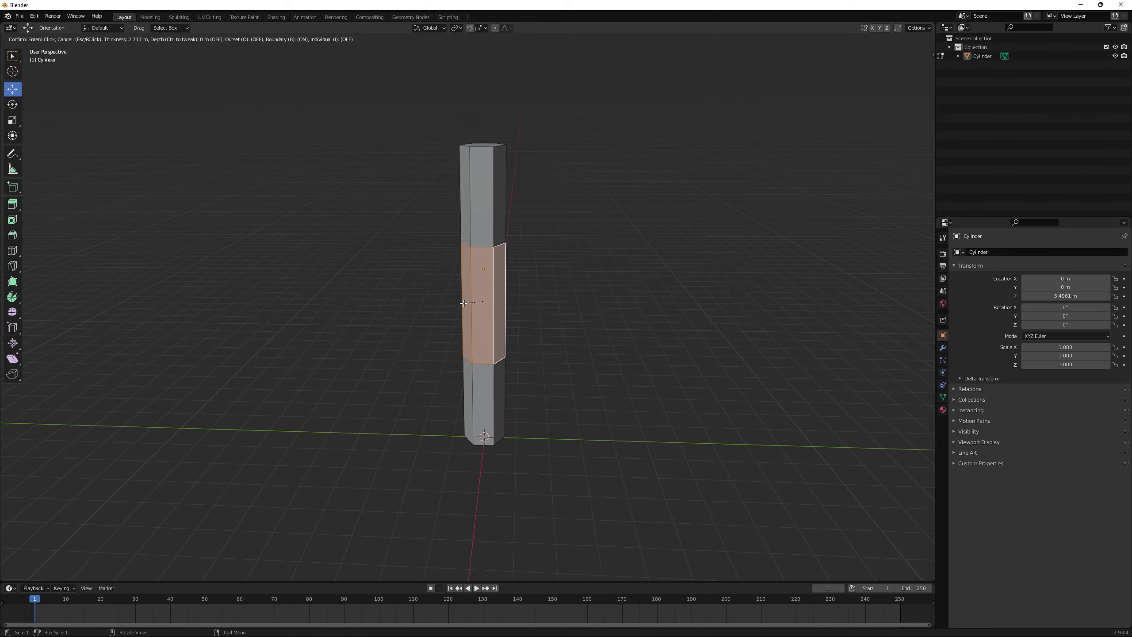
left_click(485, 303)
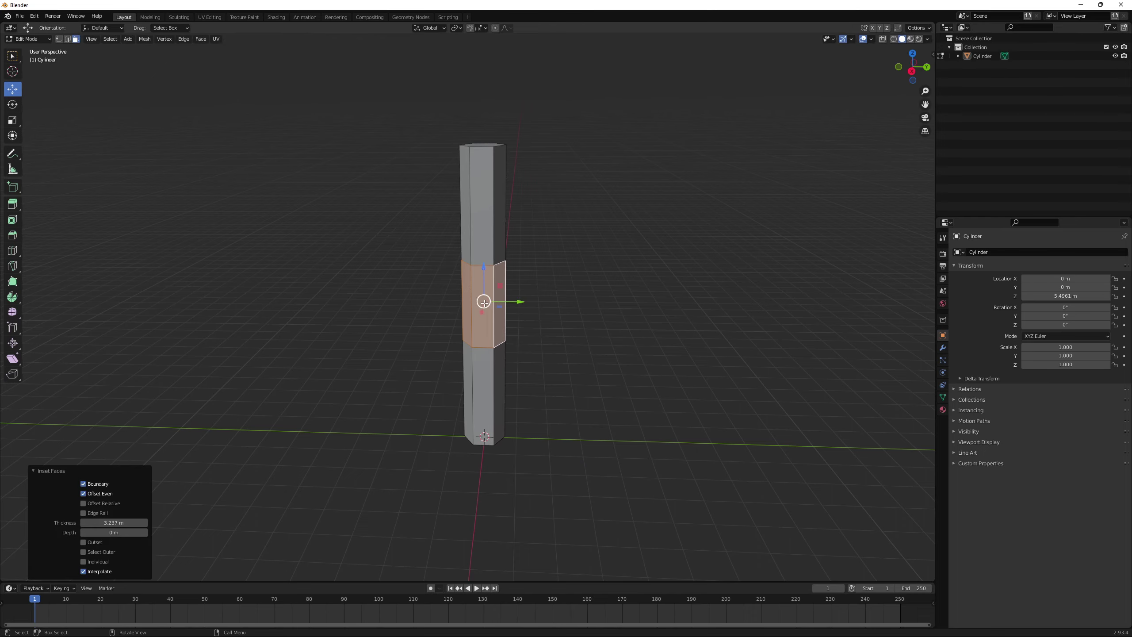
Step: Scale the selected middle band of faces uniformly to 0.956
mouse_move(485, 299)
middle_mouse_down()
mouse_move(450, 296)
mouse_move(488, 304)
middle_mouse_up()
key("s")
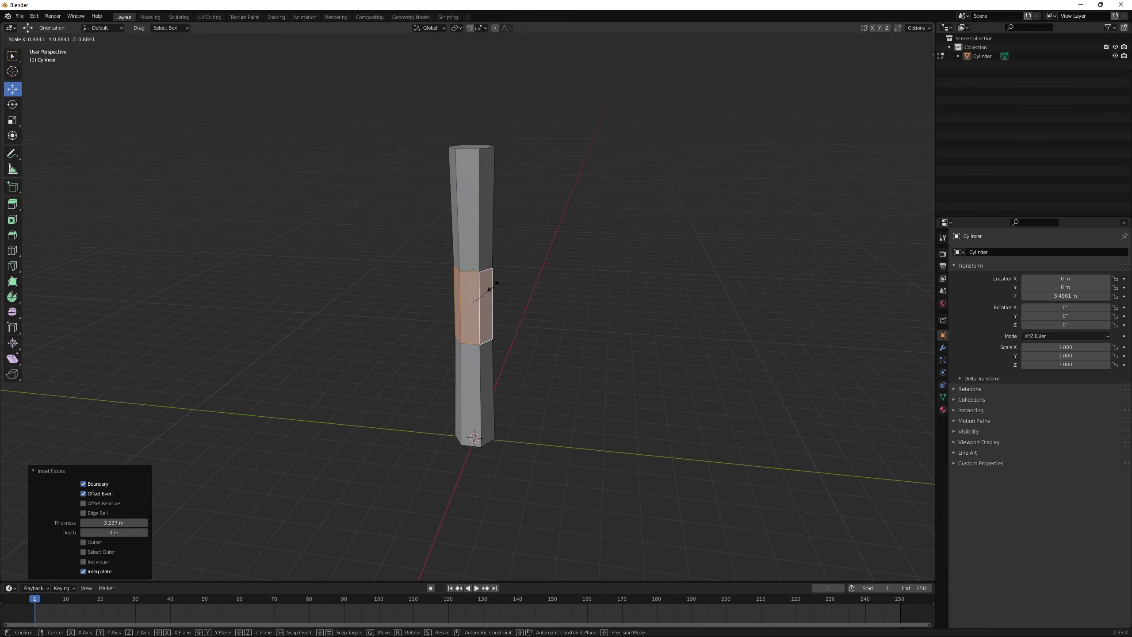
left_click(487, 288)
middle_click_drag(486, 288, 542, 263)
scroll(546, 308, "up", 2)
scroll(542, 263, "down", 1)
middle_click_drag(532, 308, 555, 279)
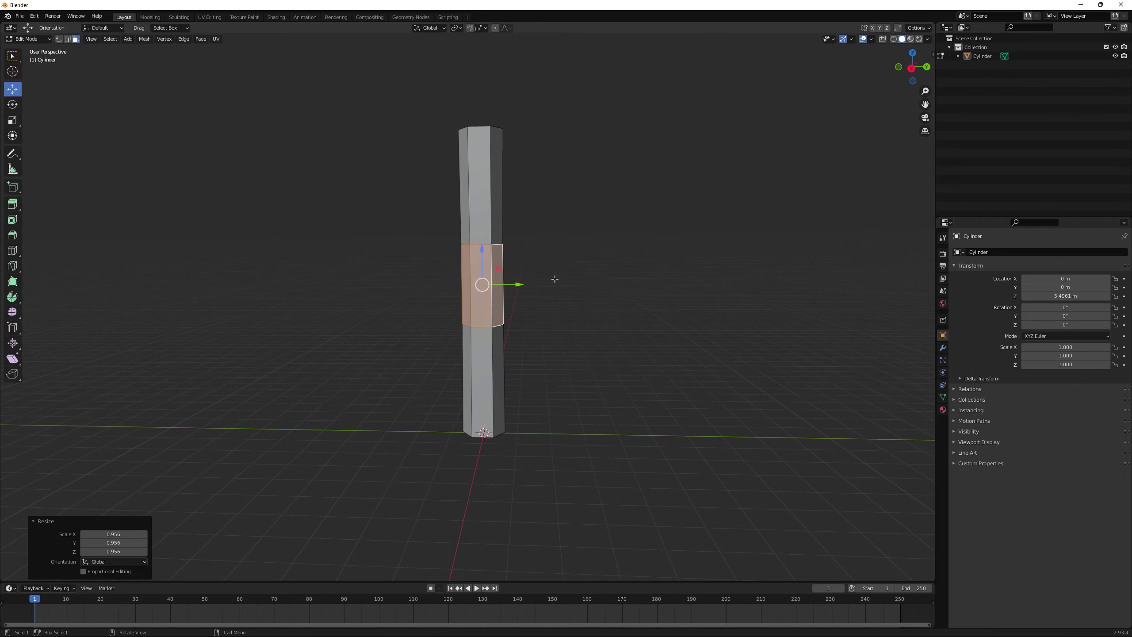
Step: Inset the middle band again by about 0.68 m, clear the selection and pick single faces in the column's different sections
key("i")
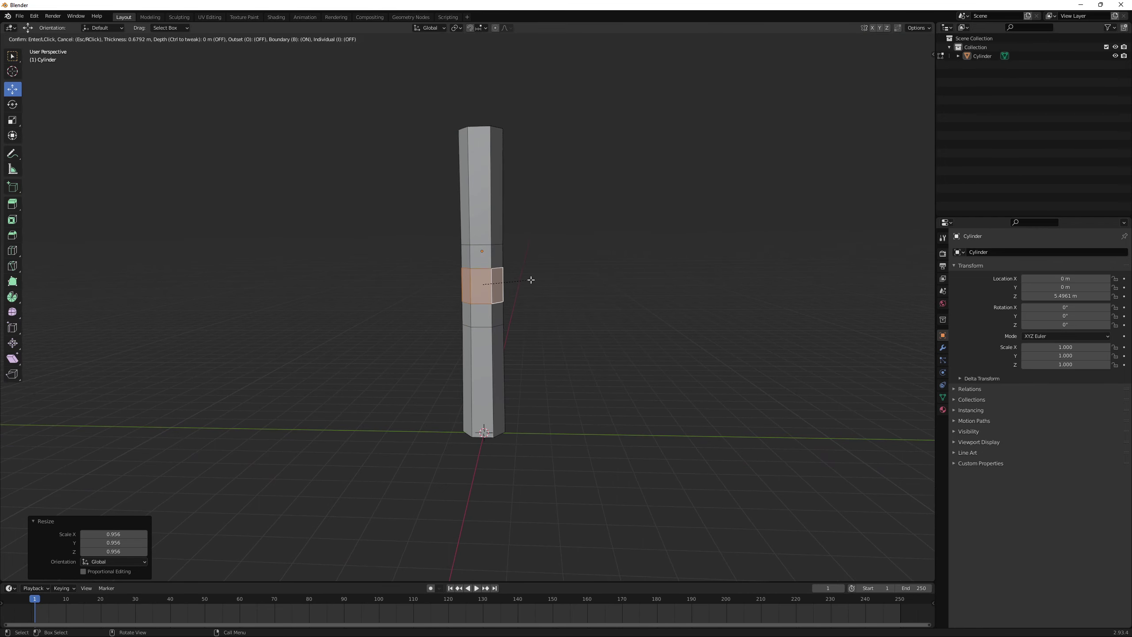
left_click(532, 282)
middle_click_drag(532, 282, 560, 308)
left_click(534, 249)
left_click(522, 279)
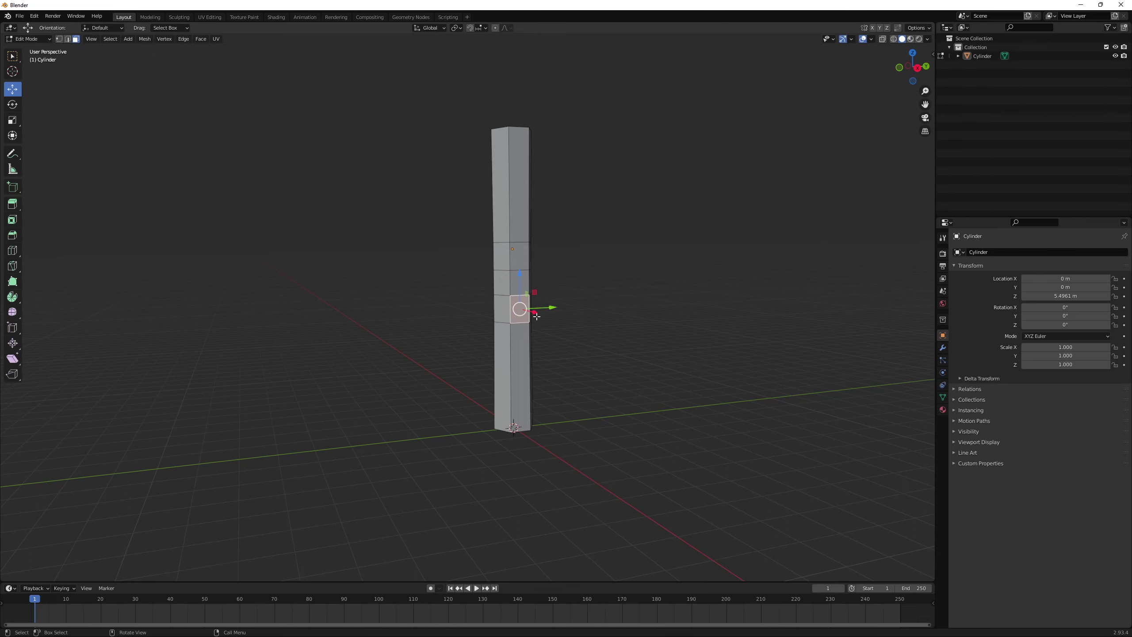
left_click(522, 357)
middle_click_drag(521, 357, 518, 362)
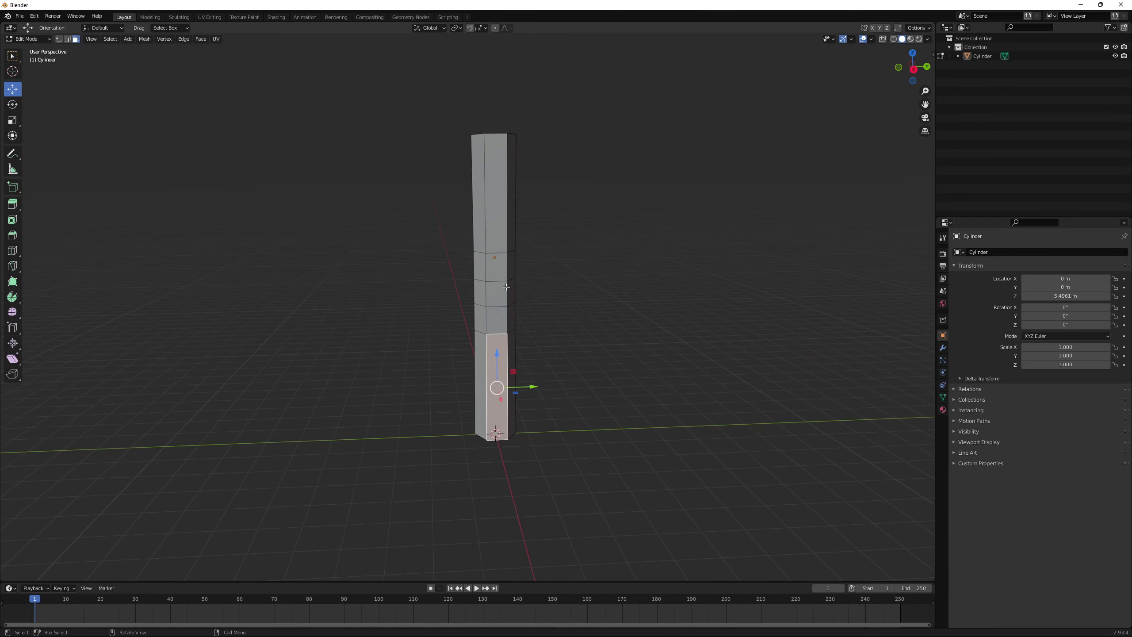
middle_click_drag(506, 286, 392, 263)
left_click(479, 290)
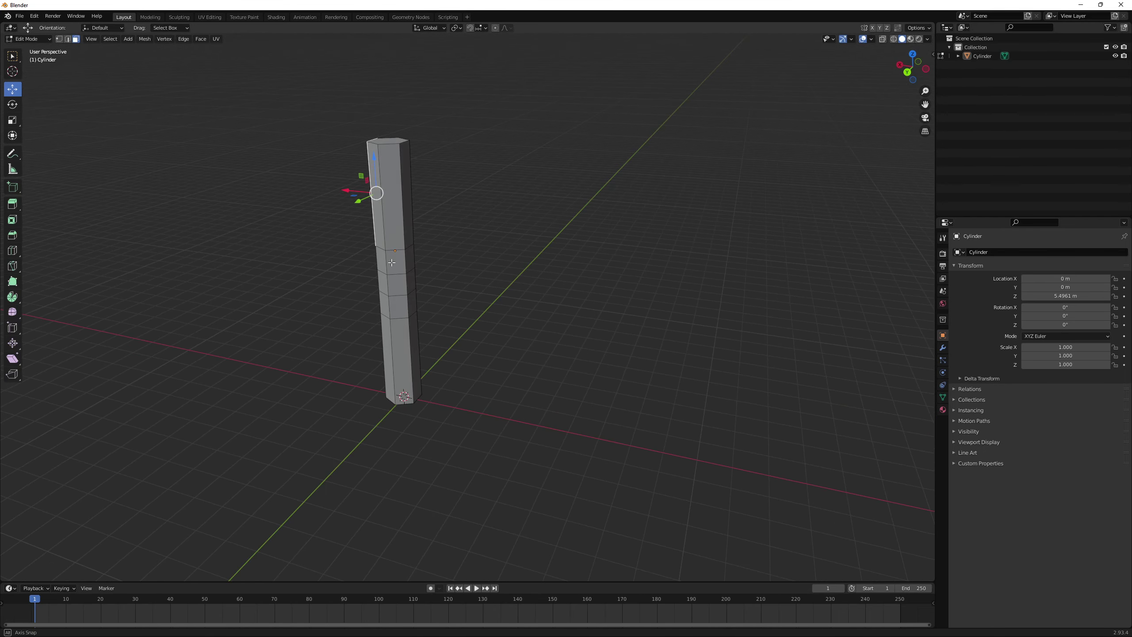
Step: Select the ring of side faces in the column's top section, inset it by 0.964 m and clear the selection
left_click(412, 198)
middle_click_drag(412, 197, 510, 173)
left_click(435, 184, "ctrl")
left_click(513, 174, "ctrl")
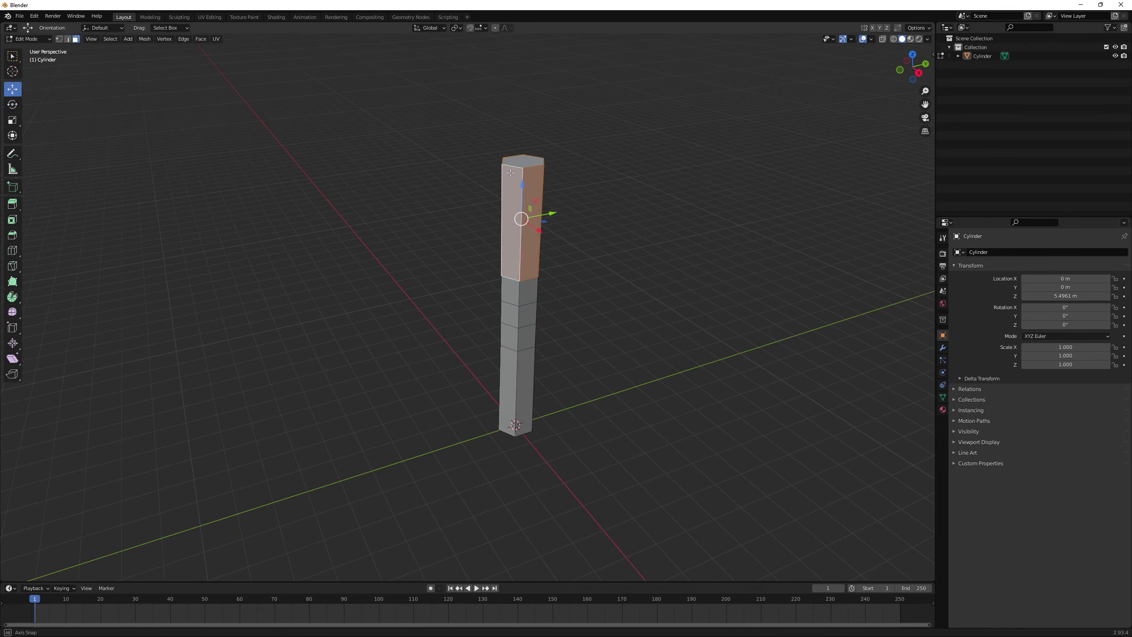
key("i")
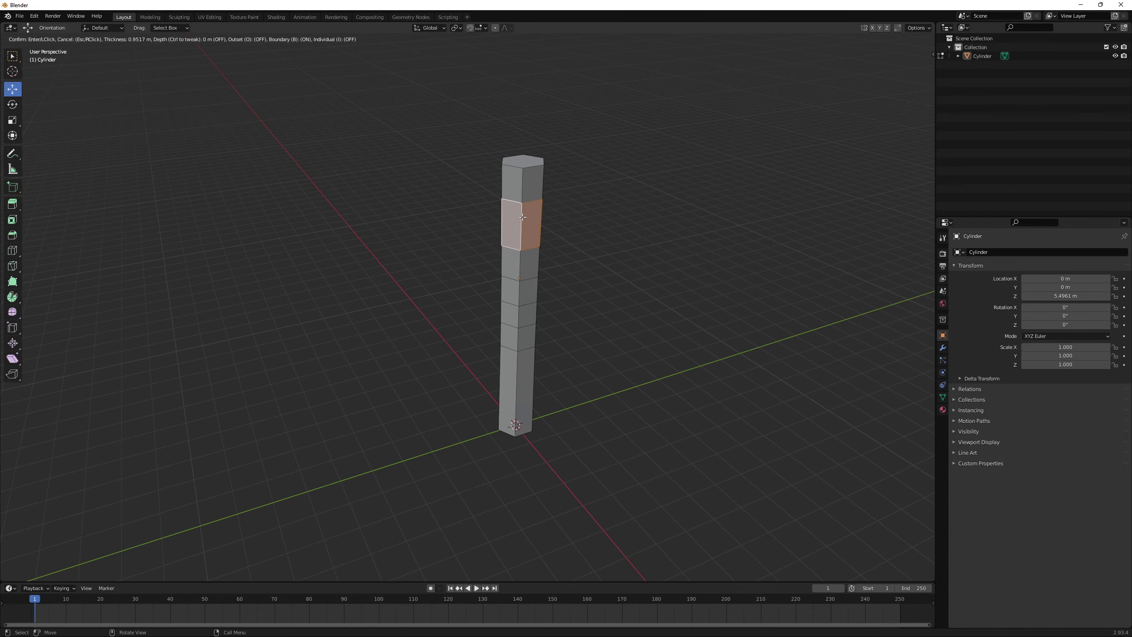
left_click(522, 220)
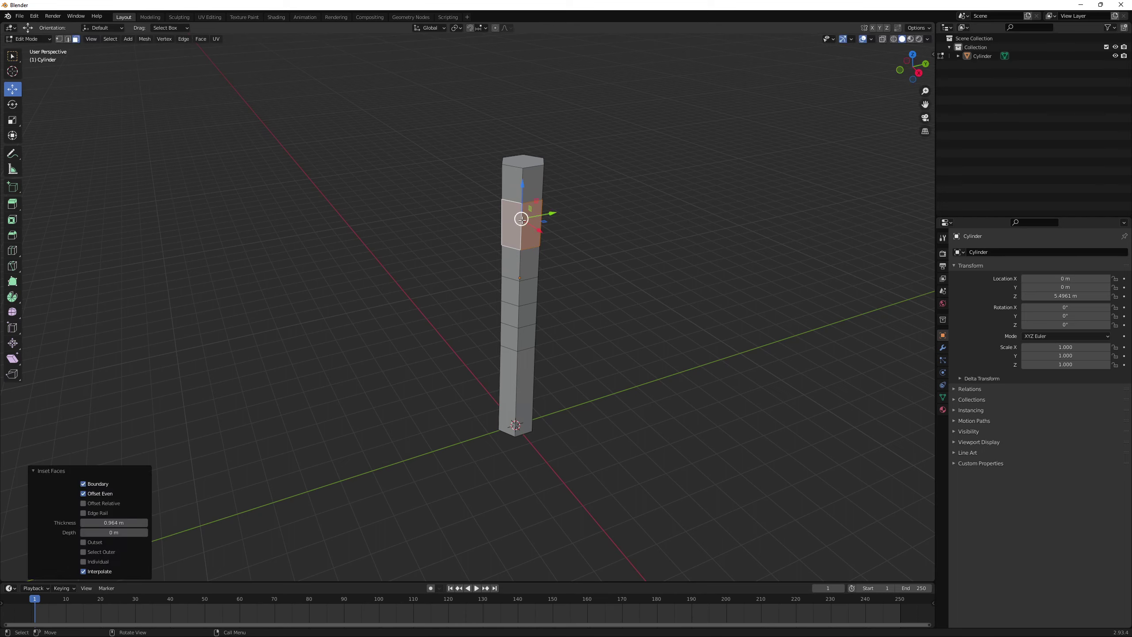
key("i")
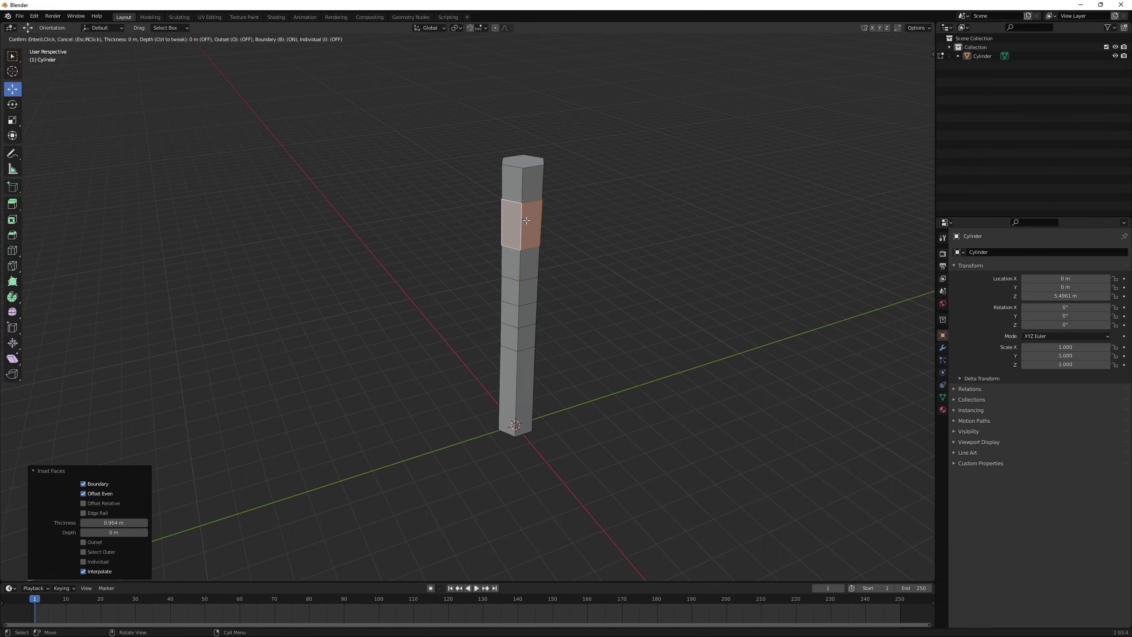
right_click(524, 217)
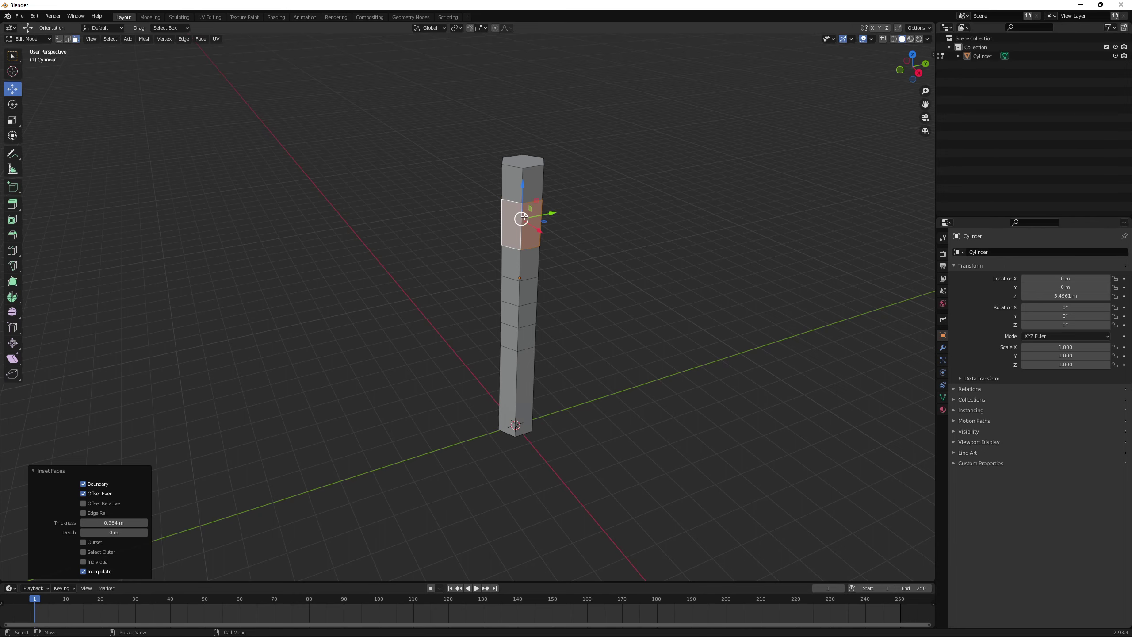
left_click(639, 223)
middle_click_drag(639, 222, 619, 198)
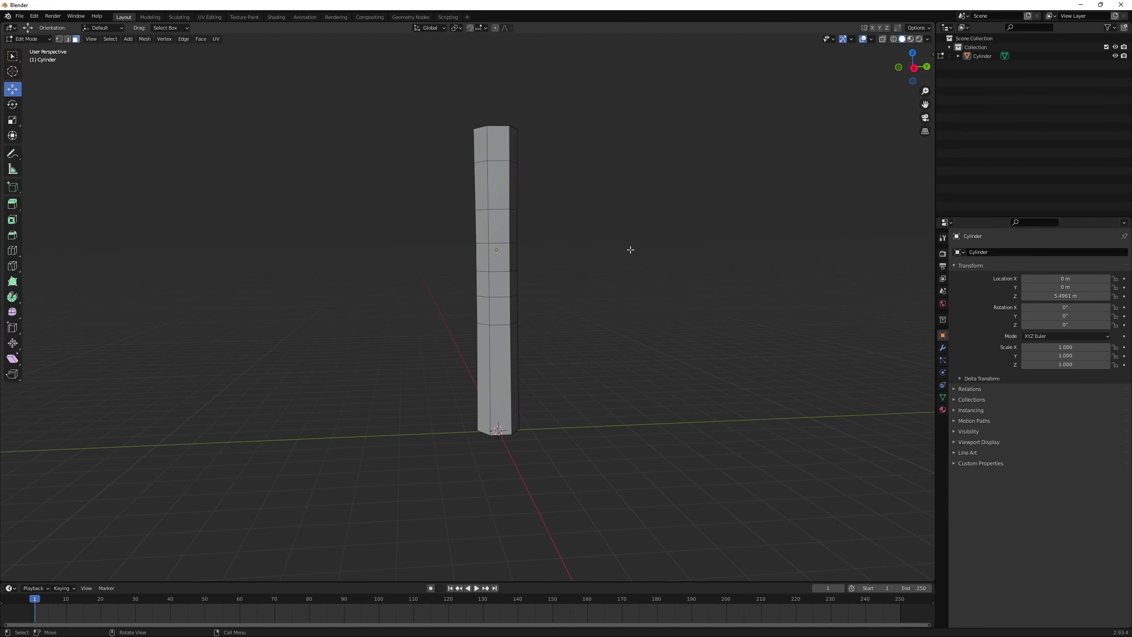
Step: Select the ring of faces in the narrow band at mid-height and try moving it sideways
mouse_move(532, 275)
middle_mouse_down()
mouse_move(508, 273)
mouse_move(490, 318)
mouse_move(537, 333)
mouse_move(556, 296)
mouse_move(543, 329)
mouse_move(558, 314)
mouse_move(528, 301)
mouse_move(436, 304)
mouse_move(538, 285)
mouse_move(651, 297)
mouse_move(624, 271)
mouse_move(690, 271)
mouse_move(622, 253)
mouse_move(552, 265)
middle_mouse_up()
left_click(499, 310)
left_click(435, 298, "ctrl")
scroll(542, 288, "up", 4)
left_click(543, 285, "alt")
scroll(544, 261, "down", 3)
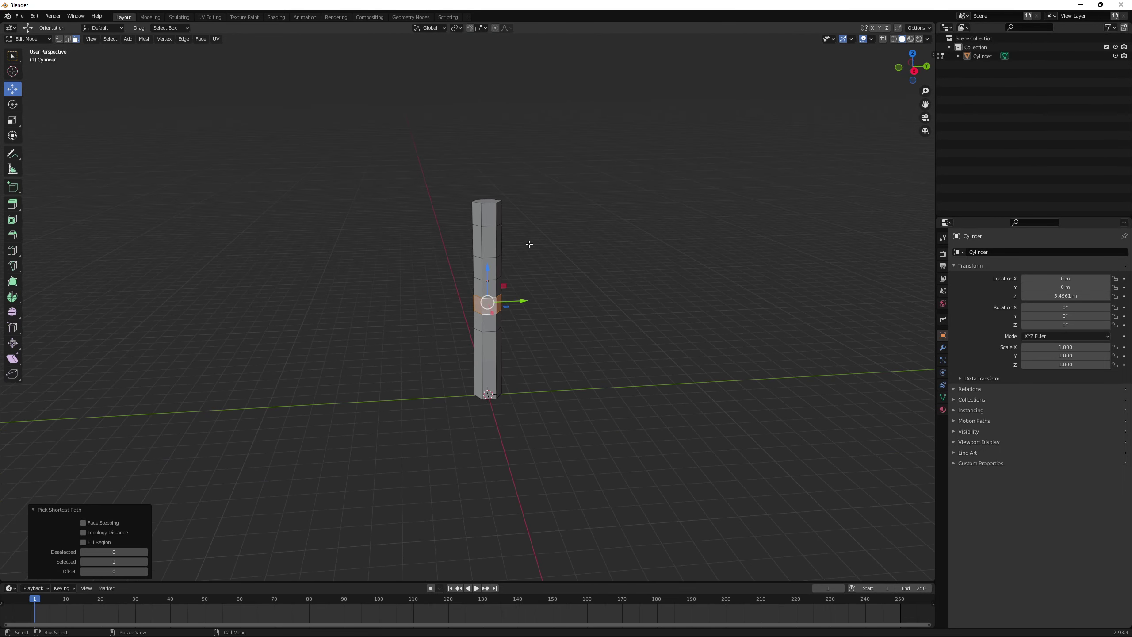
scroll(522, 239, "up", 1)
key("g")
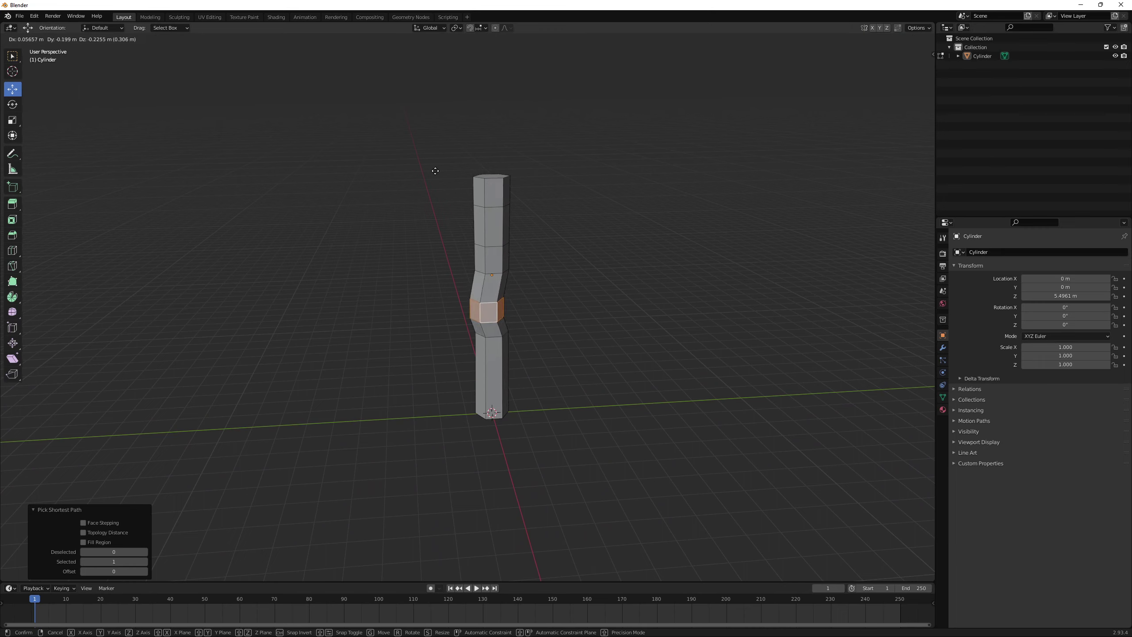
right_click(468, 187)
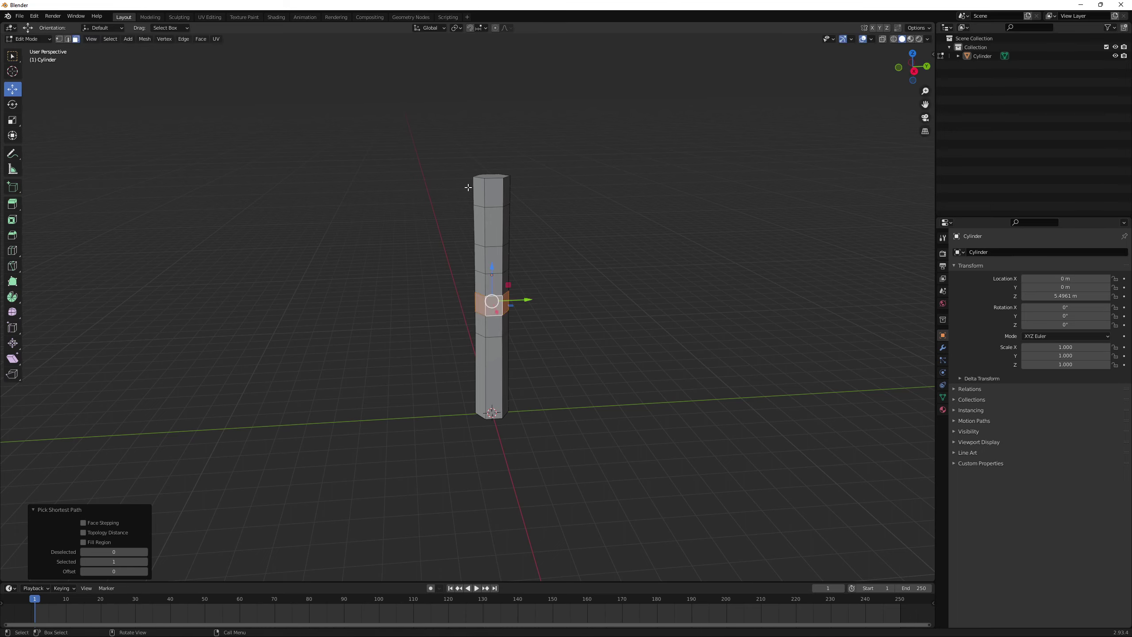
Step: Turn on proportional editing and set its falloff to Linear
left_click(496, 29)
left_click(508, 28)
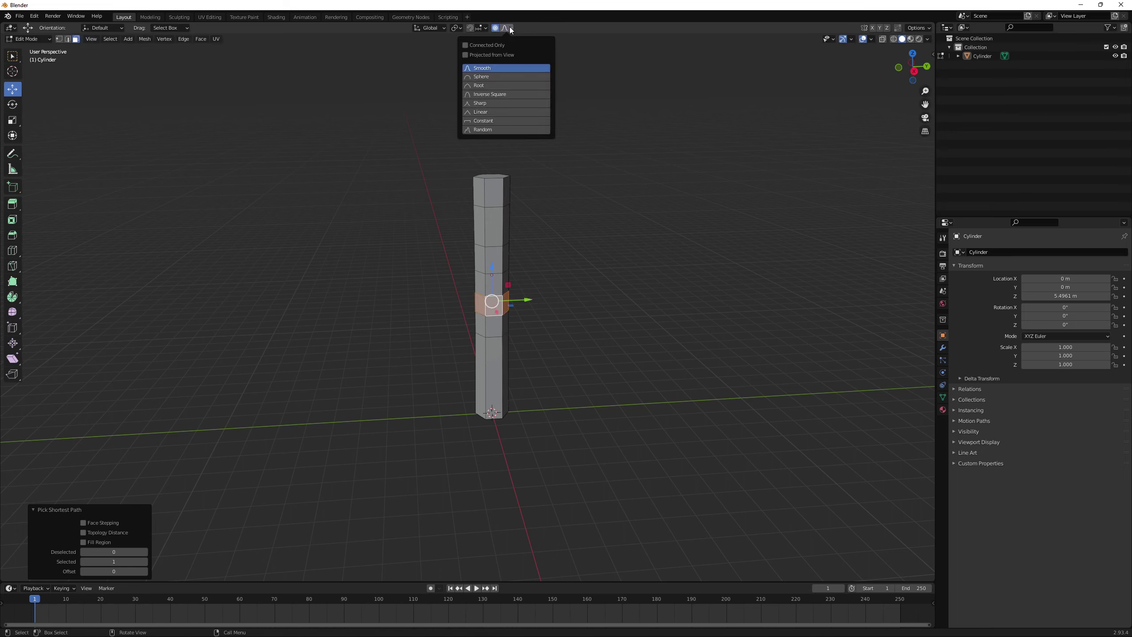
left_click(487, 111)
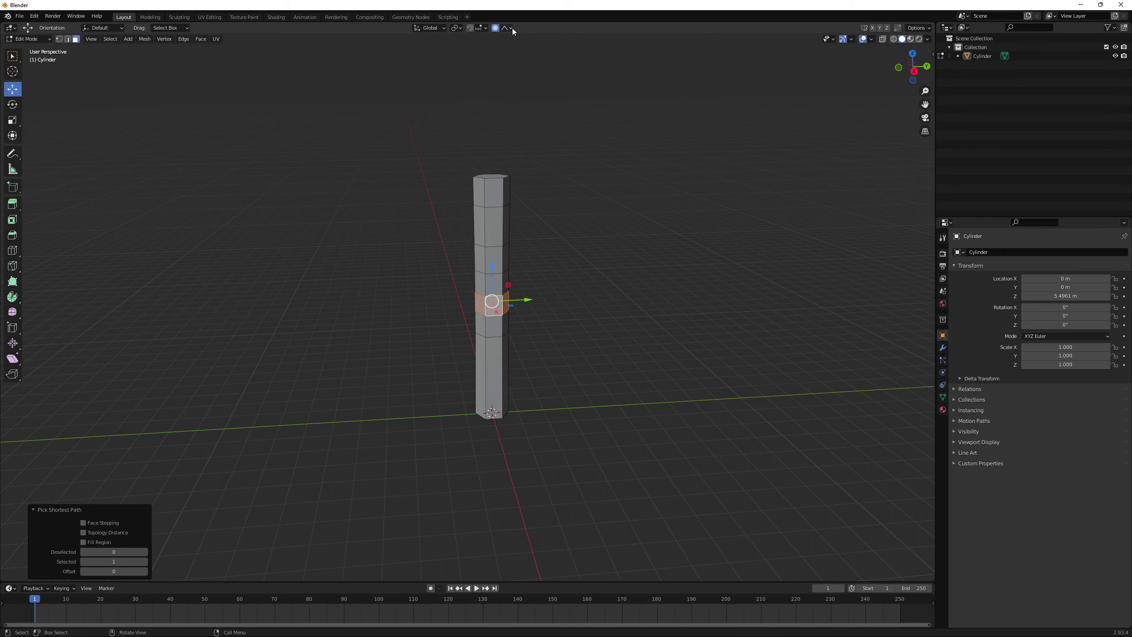
Step: Move the selected mid-height ring of faces about 0.08 m in the negative Y direction and clear the selection
key("f")
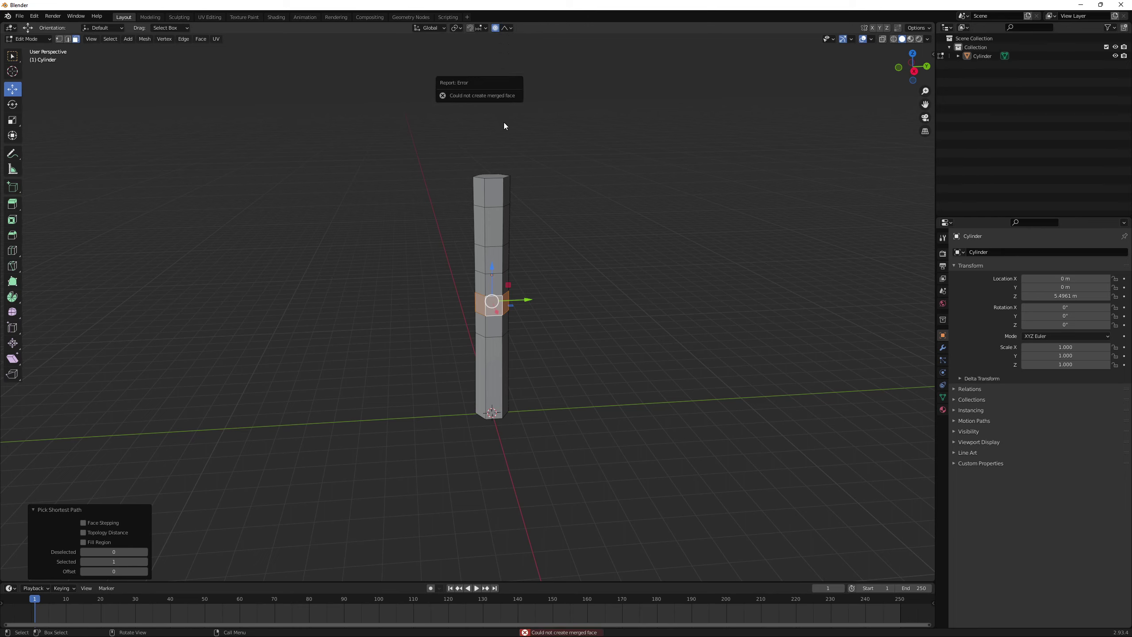
key("g")
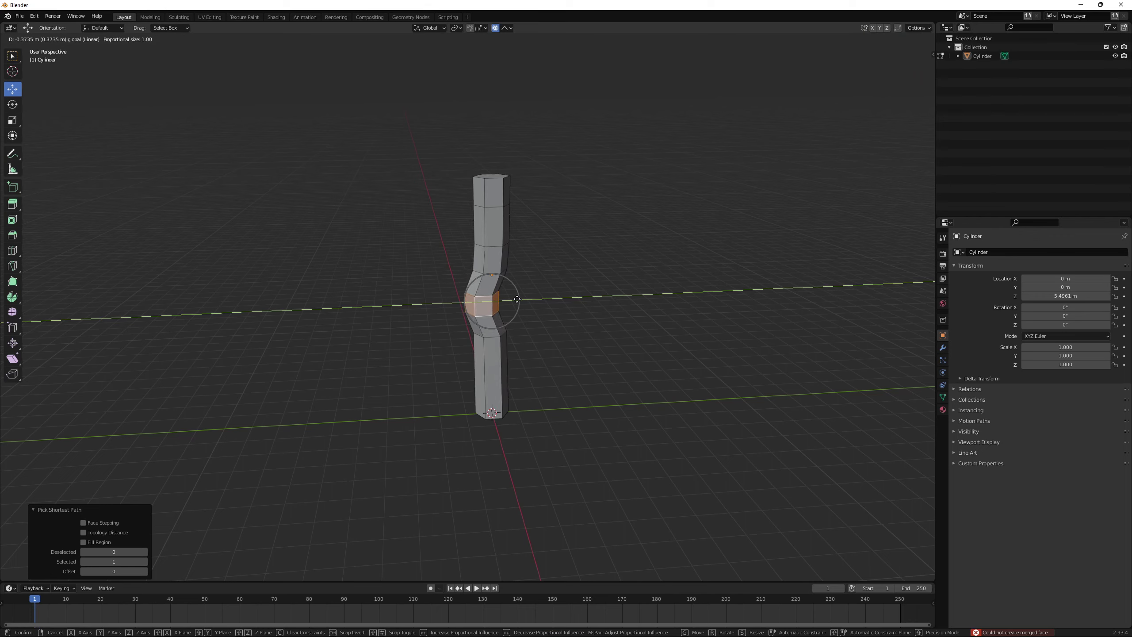
left_click(525, 298)
key("g")
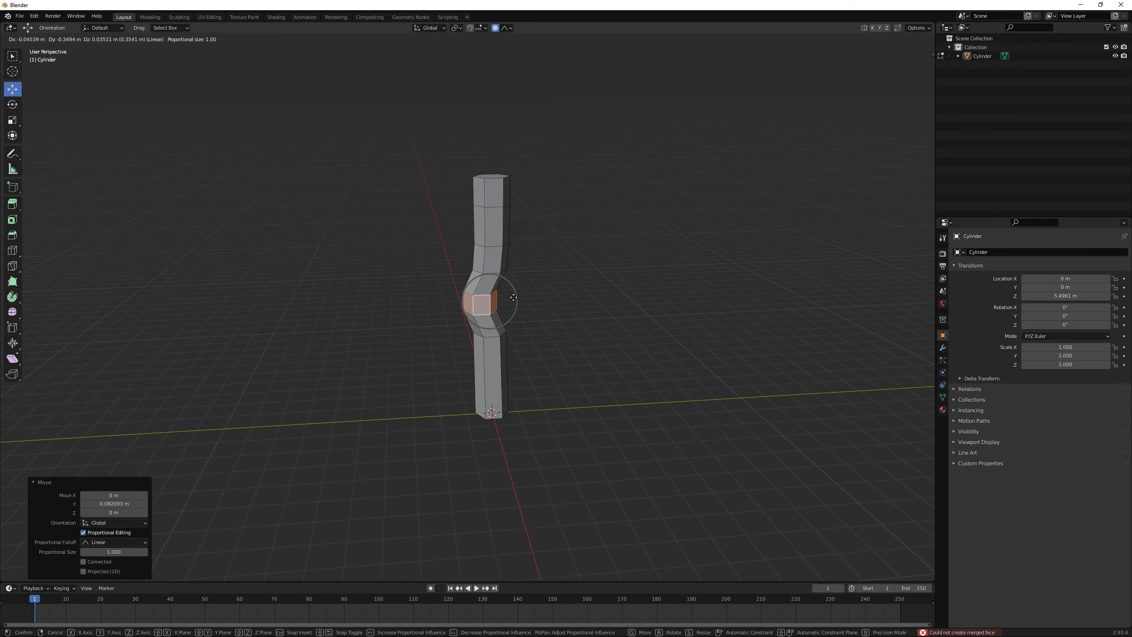
right_click(512, 297)
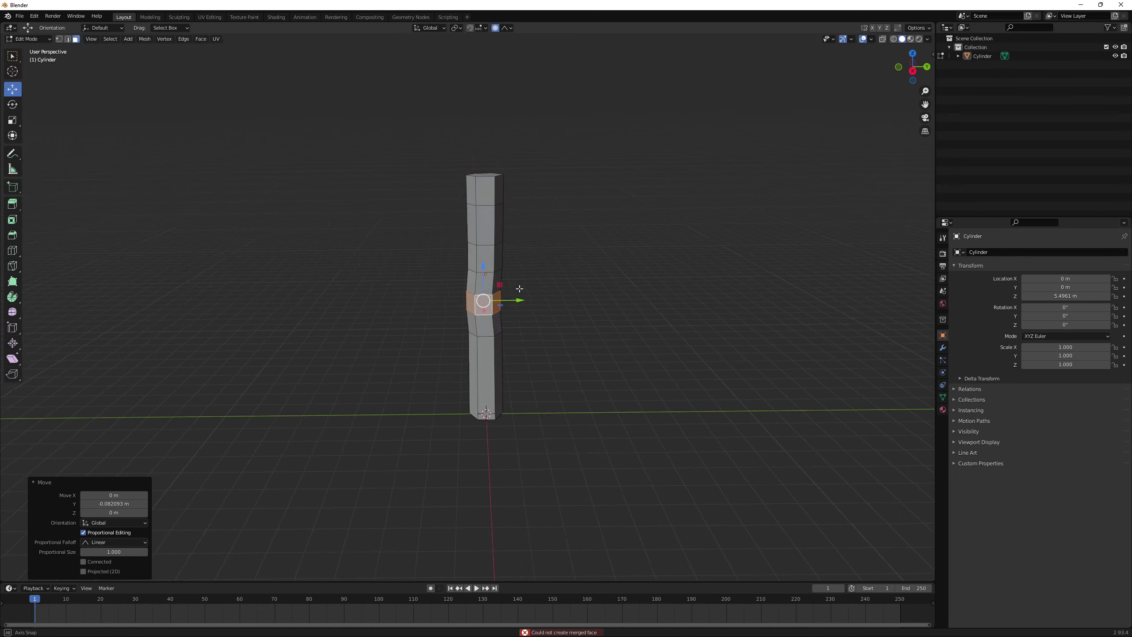
middle_click_drag(508, 290, 528, 279)
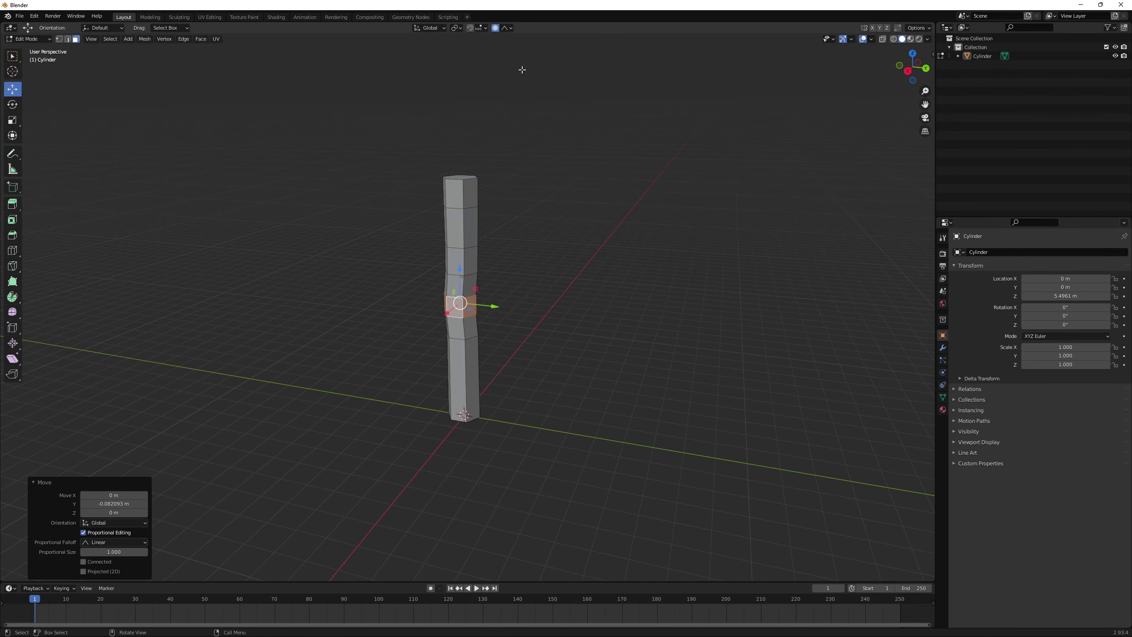
left_click(509, 29)
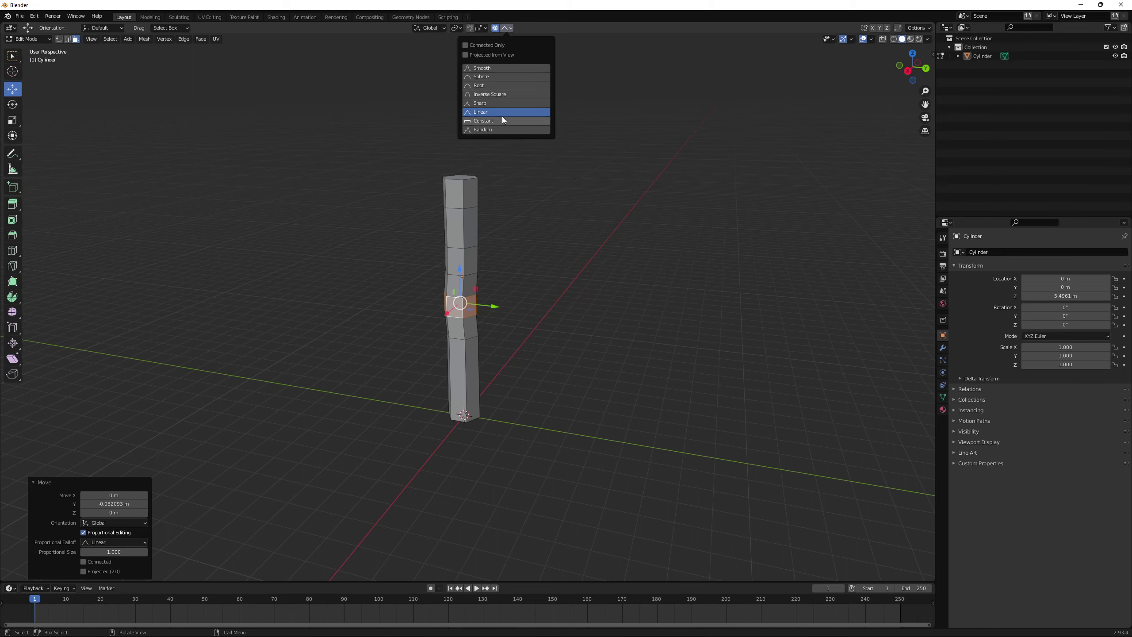
left_click(532, 213)
middle_click_drag(532, 214, 609, 234)
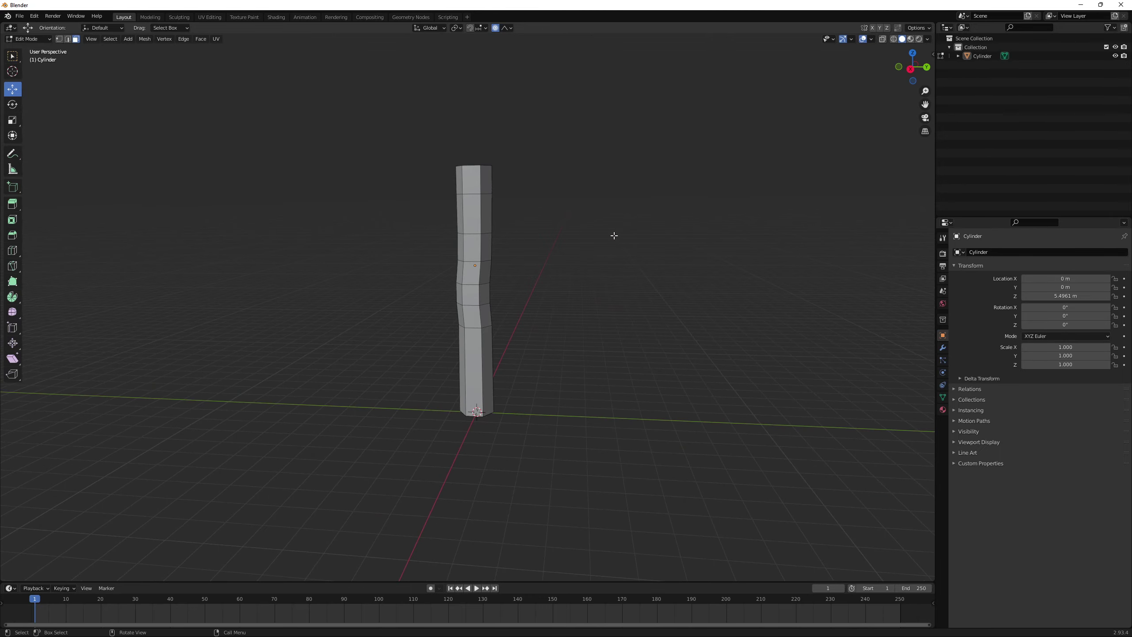
Step: Select the ring of side faces in the column's top section
scroll(609, 234, "up", 2)
left_click(456, 96)
middle_click_drag(456, 95, 379, 140)
left_click(597, 158, "ctrl")
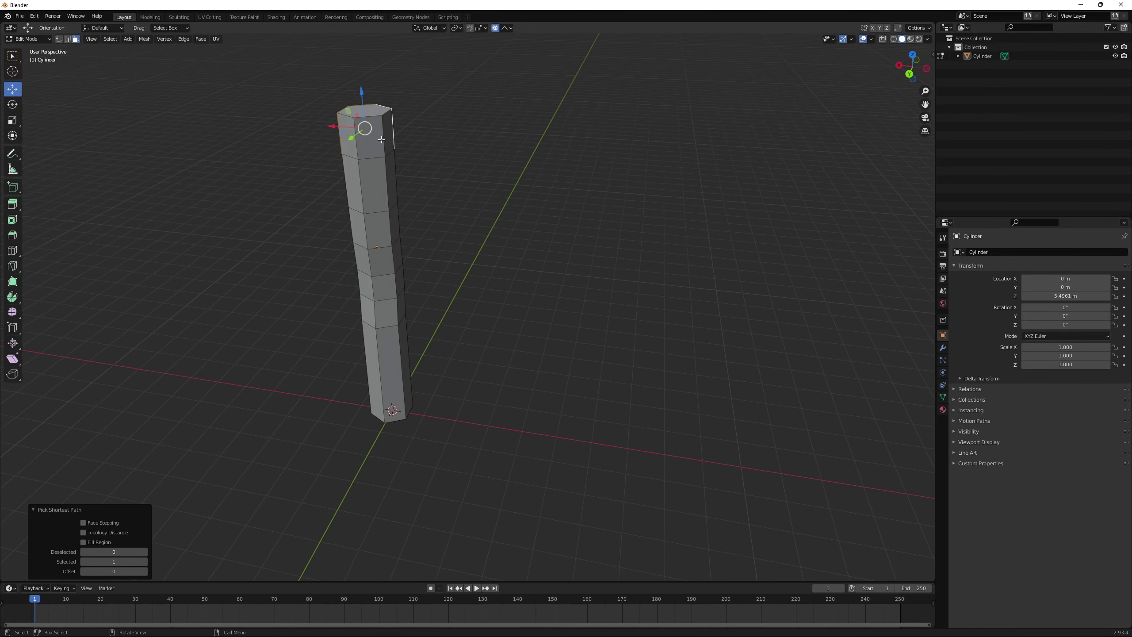
left_click(373, 143, "ctrl")
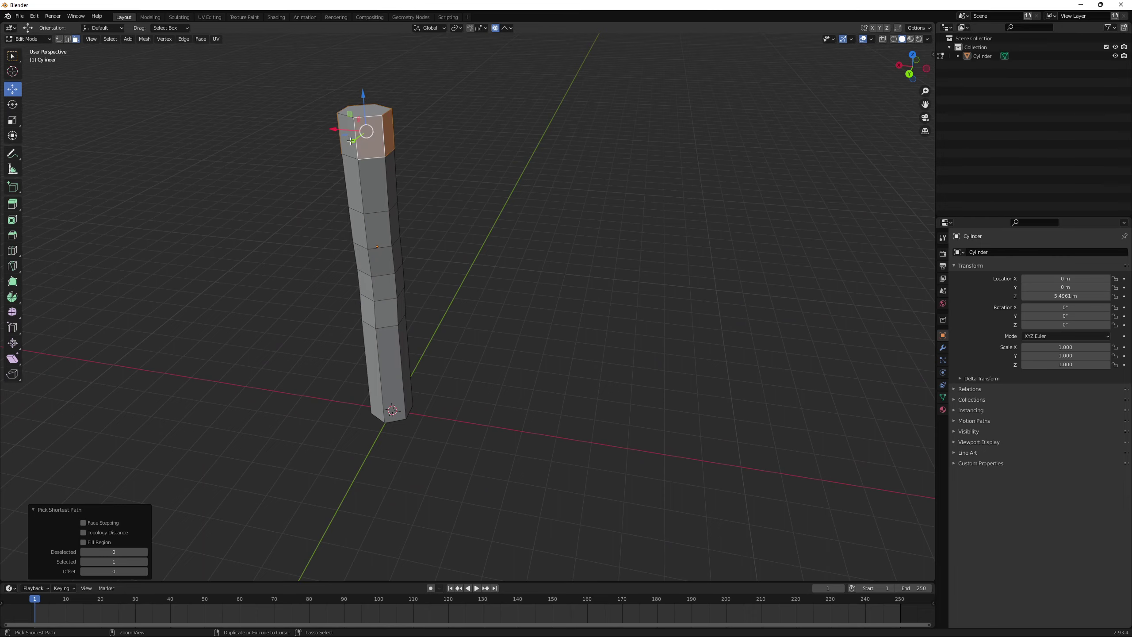
middle_click_drag(351, 141, 443, 118)
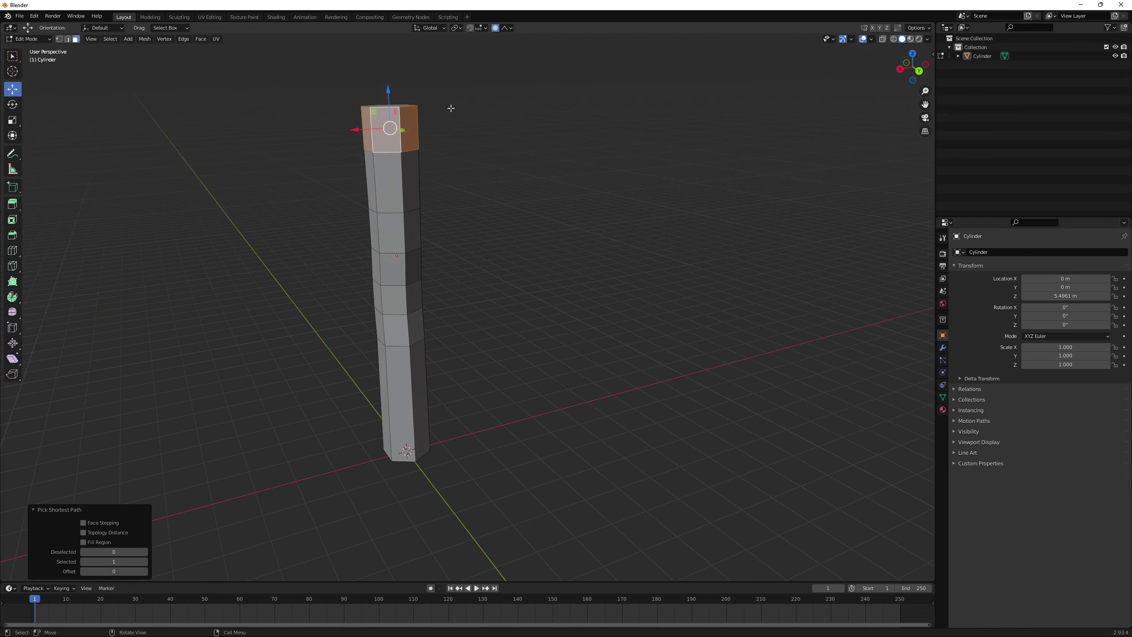
Step: Set the proportional falloff to Random and move the top ring of faces about 0.6 m sideways and slightly down
key("g")
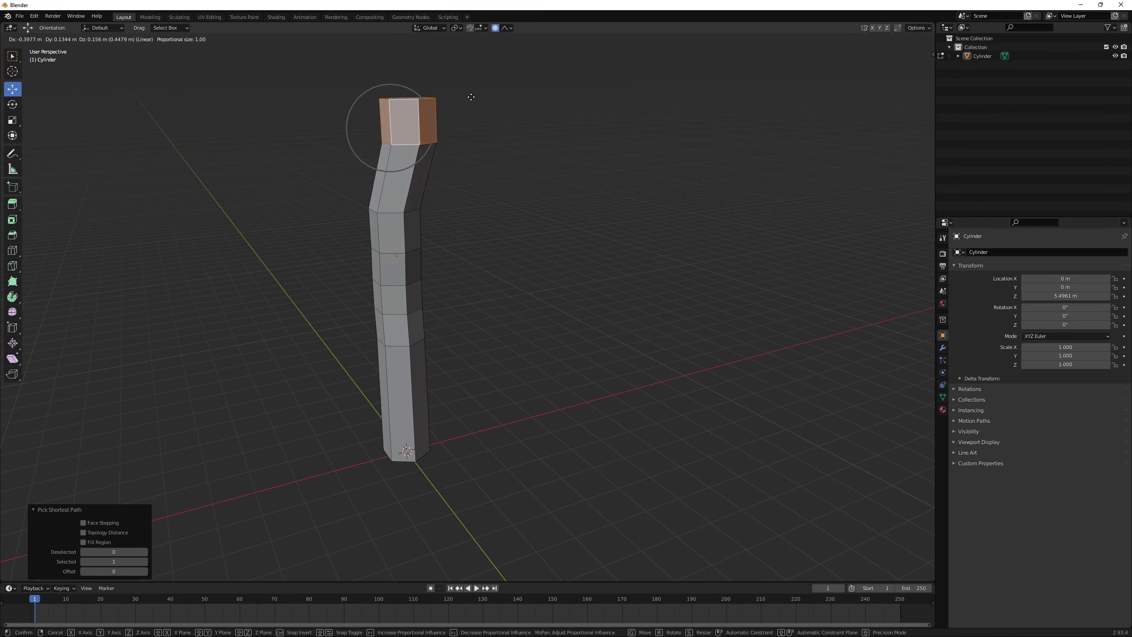
key("Escape")
left_click(507, 28)
left_click(482, 130)
middle_click_drag(472, 133, 530, 125)
key("g")
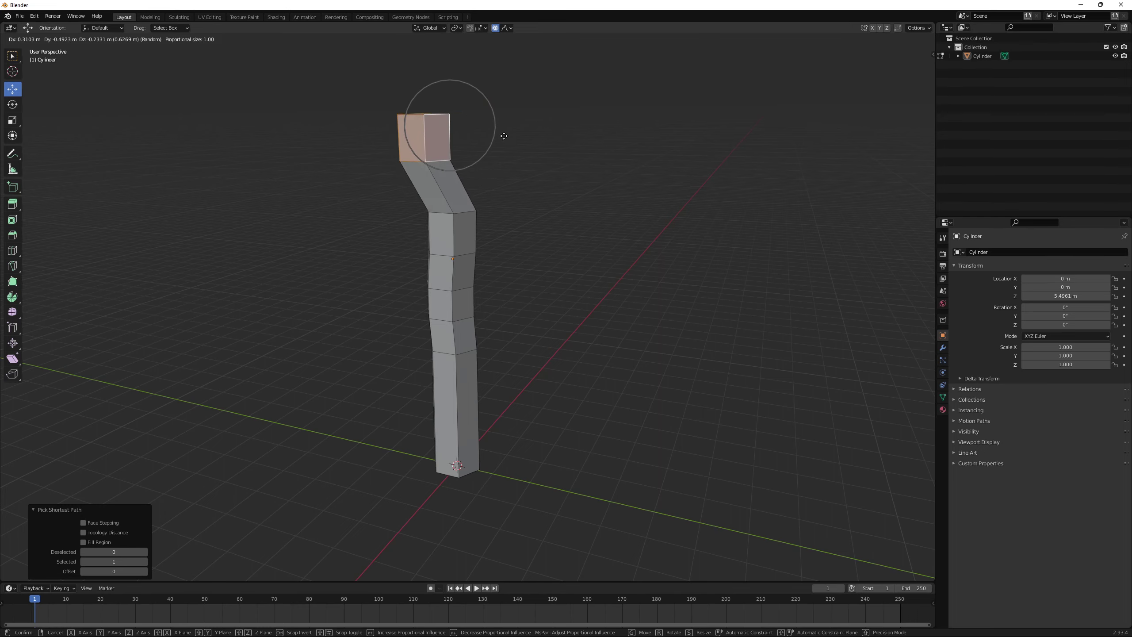
left_click(503, 134)
Step: Select the ring of faces in the third section from the top and move it freely with random falloff
middle_click_drag(503, 134, 476, 164)
left_click(439, 217)
scroll(439, 217, "down", 1)
middle_click_drag(438, 217, 489, 224)
left_click(464, 251)
left_click(487, 252, "ctrl")
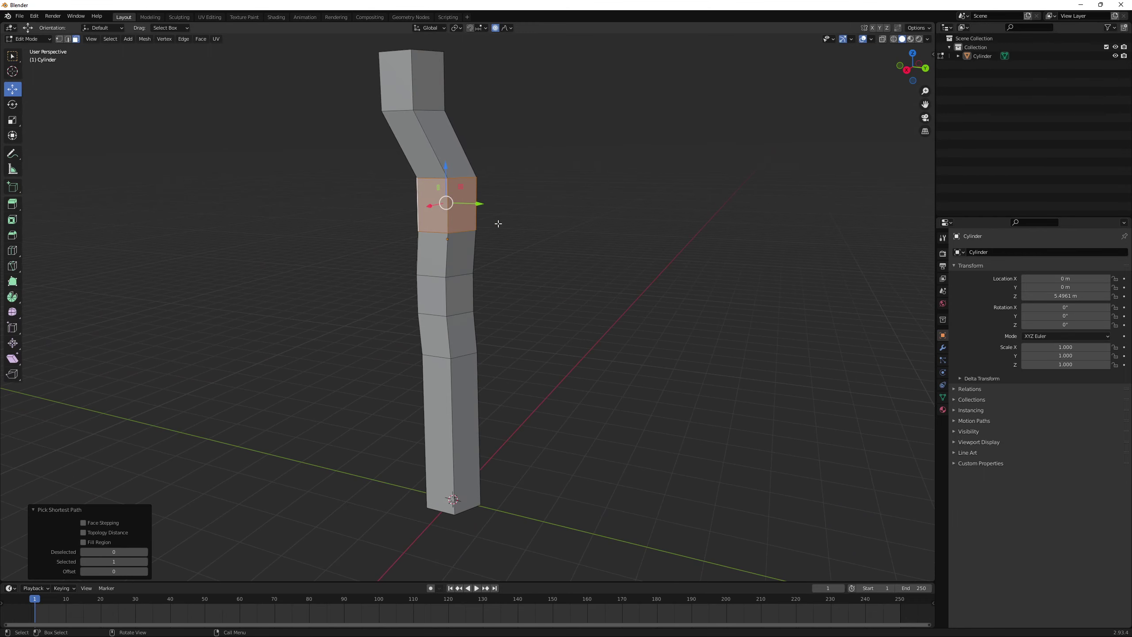
key("g")
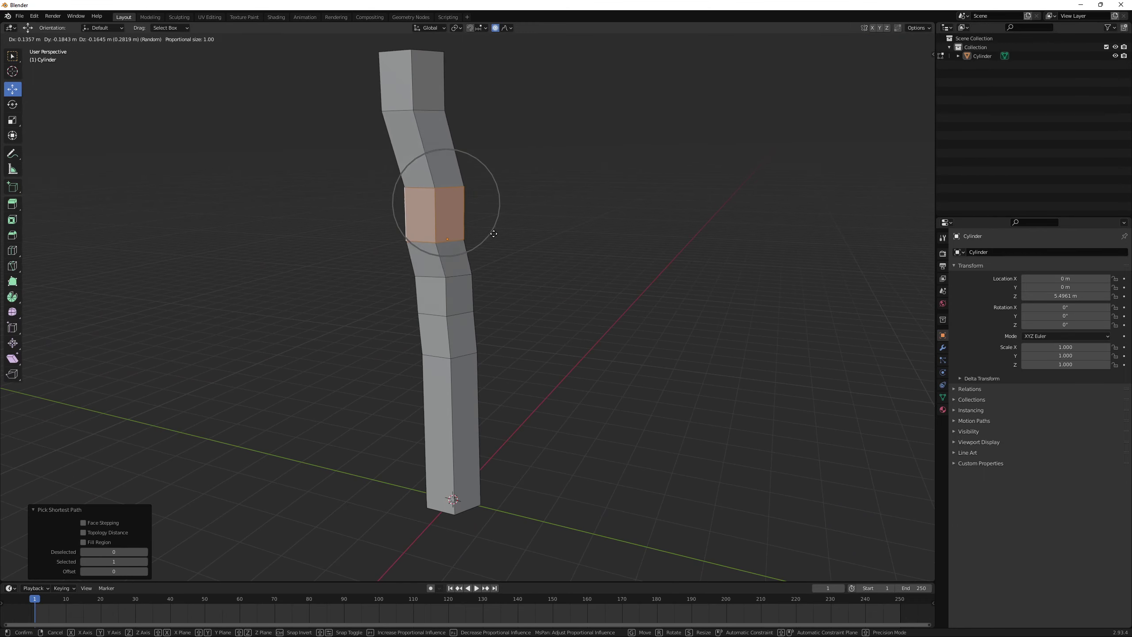
left_click(521, 220)
Step: Select all side faces around the column's tall bottom section
middle_click_drag(521, 219, 596, 326)
left_click(526, 309)
left_click(502, 322)
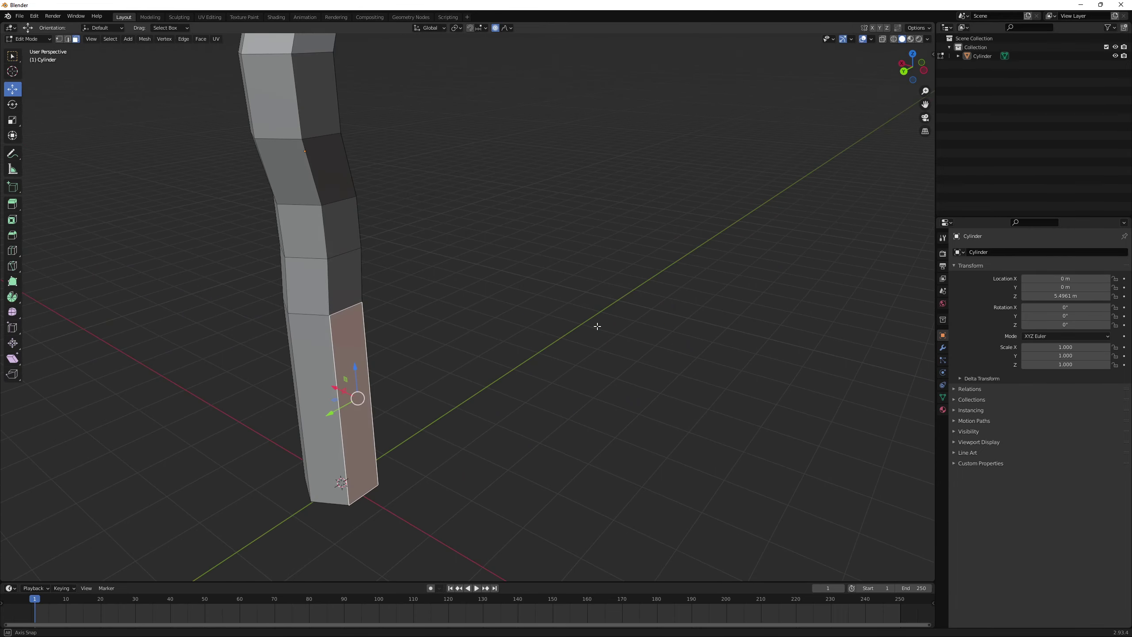
middle_click_drag(495, 349, 573, 366)
left_click(473, 362, "shift")
middle_click_drag(472, 362, 622, 354)
left_click(470, 351, "shift")
left_click(451, 355, "shift")
middle_click_drag(451, 355, 589, 349)
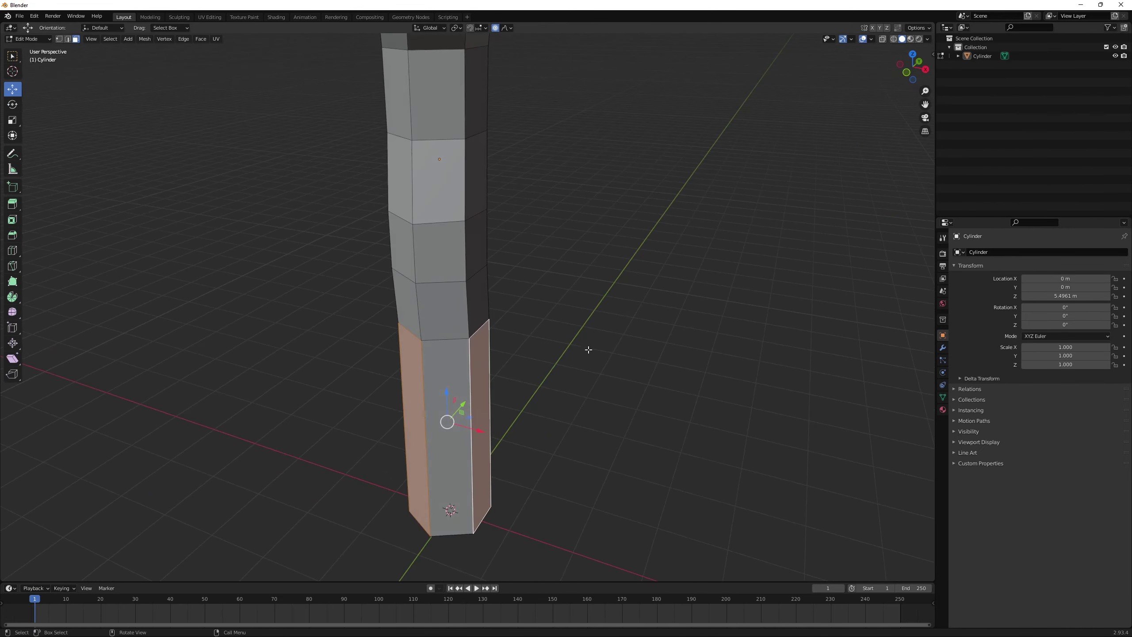
left_click(455, 361, "shift")
Step: Inset the bottom section's side faces to form a band between two horizontal edge loops, and clear the selection
scroll(507, 365, "down", 2)
middle_click_drag(507, 364, 454, 394)
key("i")
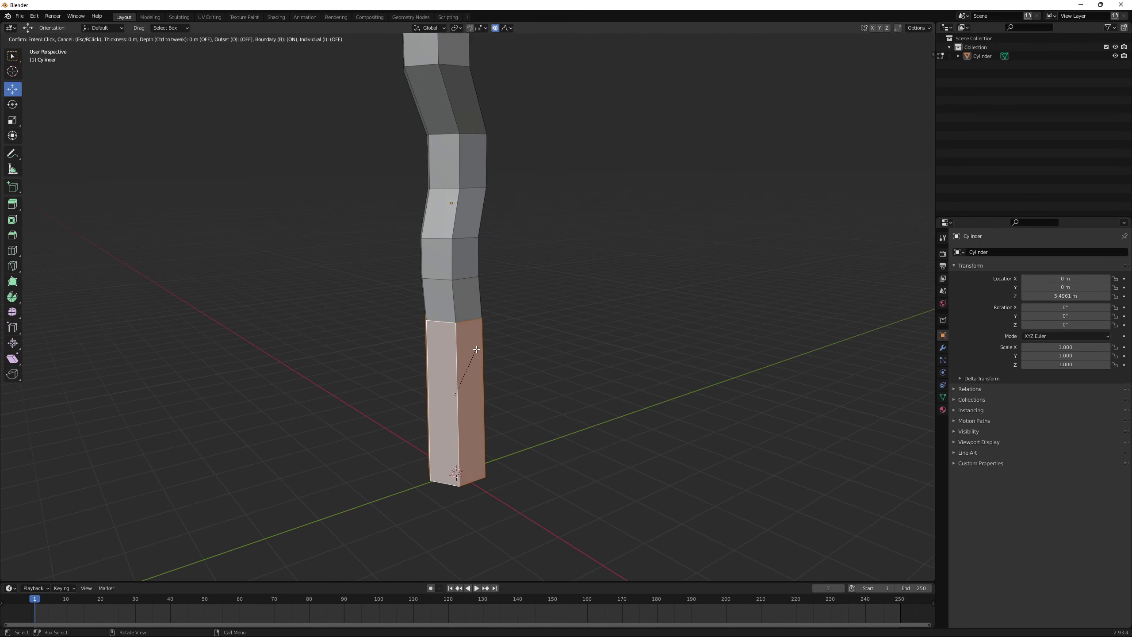
left_click(450, 394)
left_click(543, 397)
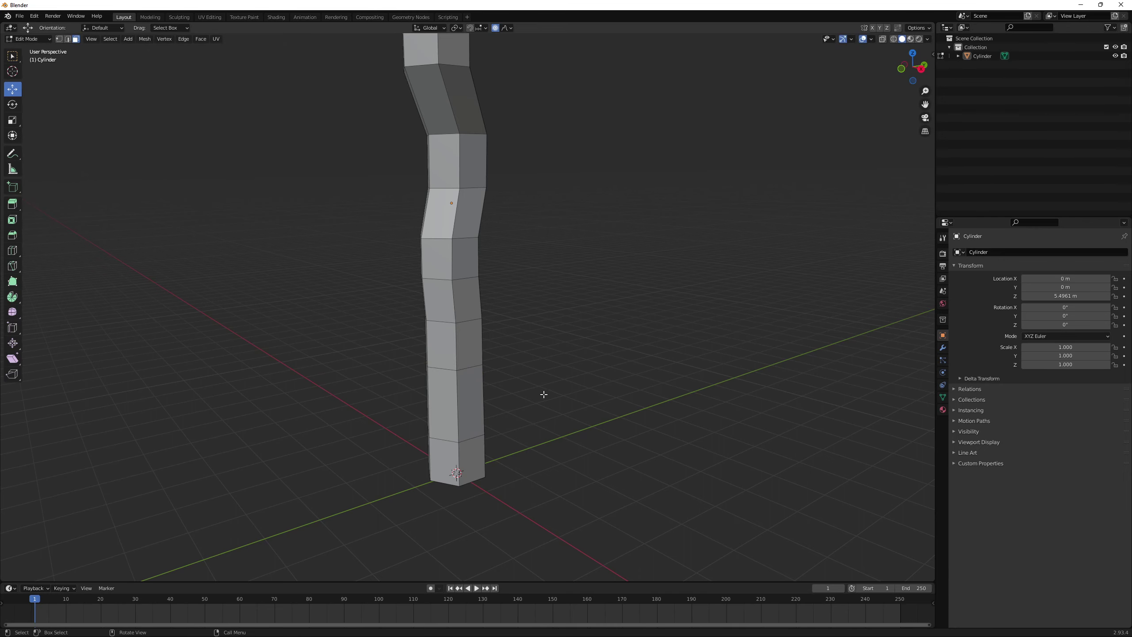
Step: Select the ring of faces in the fourth band from the bottom and move it about 0.05 m, mostly upwards
middle_click_drag(544, 396, 503, 393)
scroll(508, 333, "down", 3)
middle_click_drag(453, 289, 533, 319)
left_click(451, 309, "ctrl")
middle_click_drag(460, 309, 551, 314)
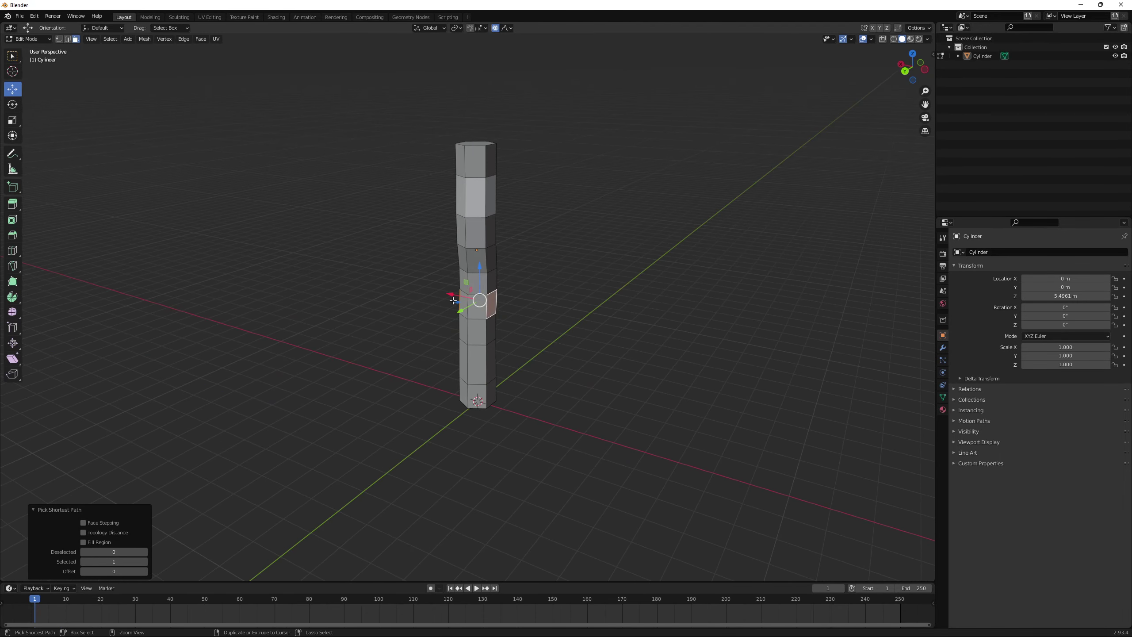
middle_click_drag(467, 301, 695, 321)
key("g")
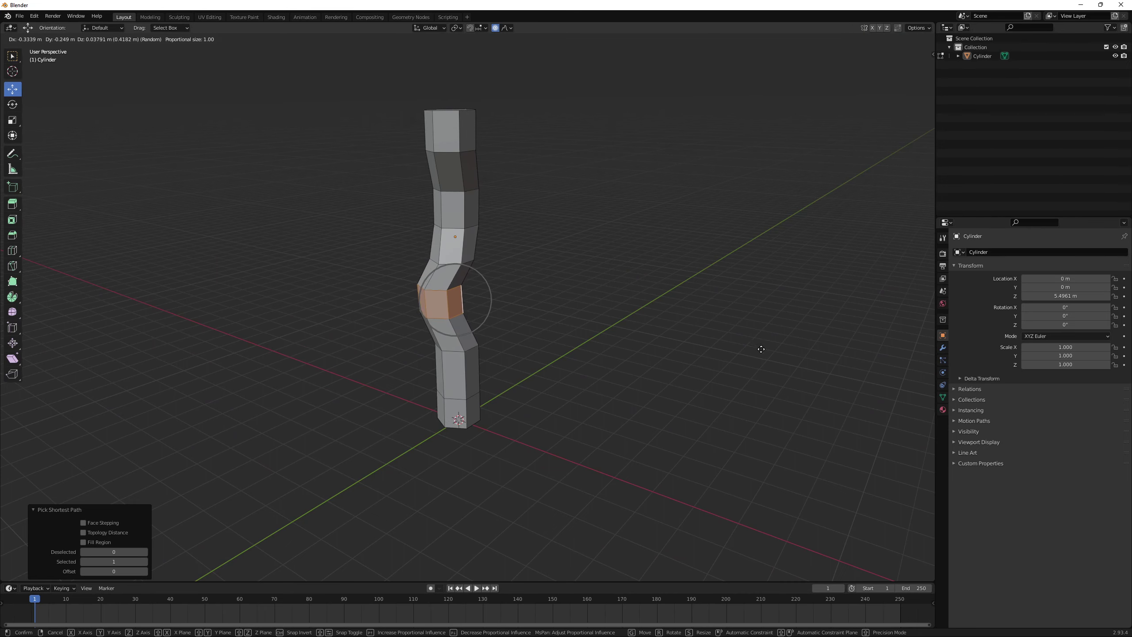
left_click(917, 344)
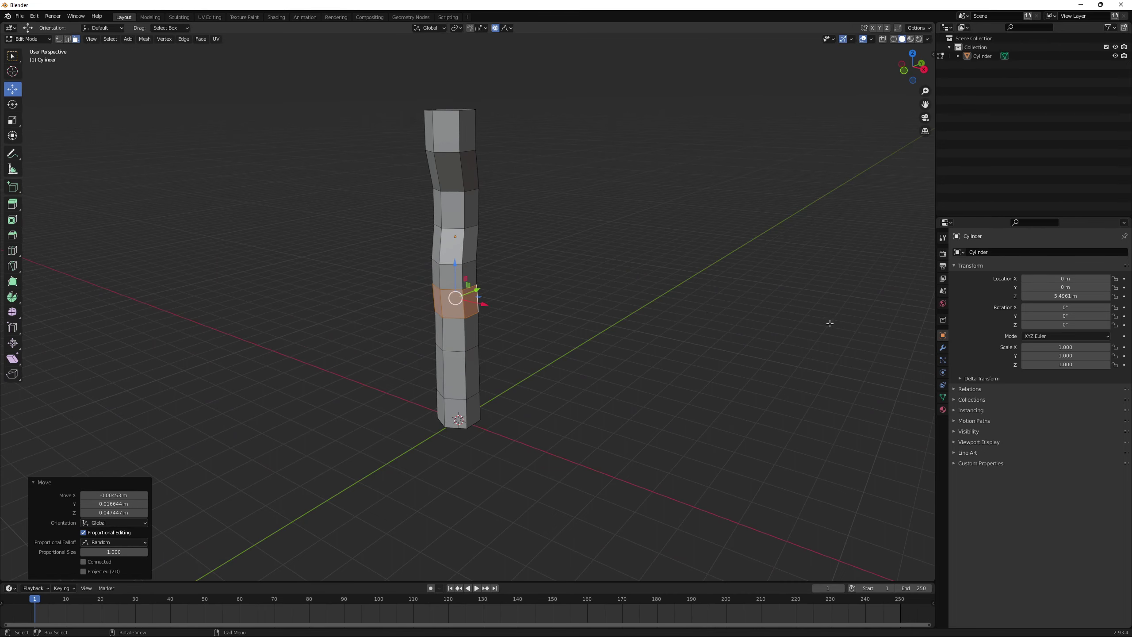
Step: Select the ring of faces in the third band from the bottom and move it about -0.39 m in X, -0.07 m in Y and 0.07 m in Z
middle_click_drag(831, 324, 535, 362)
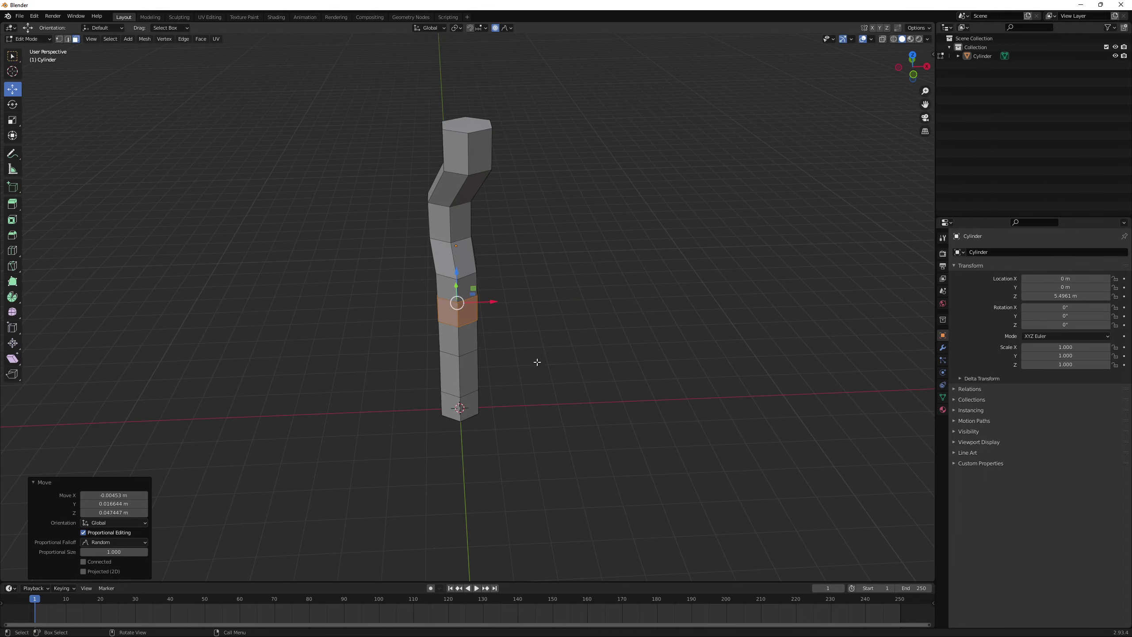
scroll(579, 288, "up", 3)
middle_click_drag(594, 285, 614, 263)
scroll(615, 263, "down", 5)
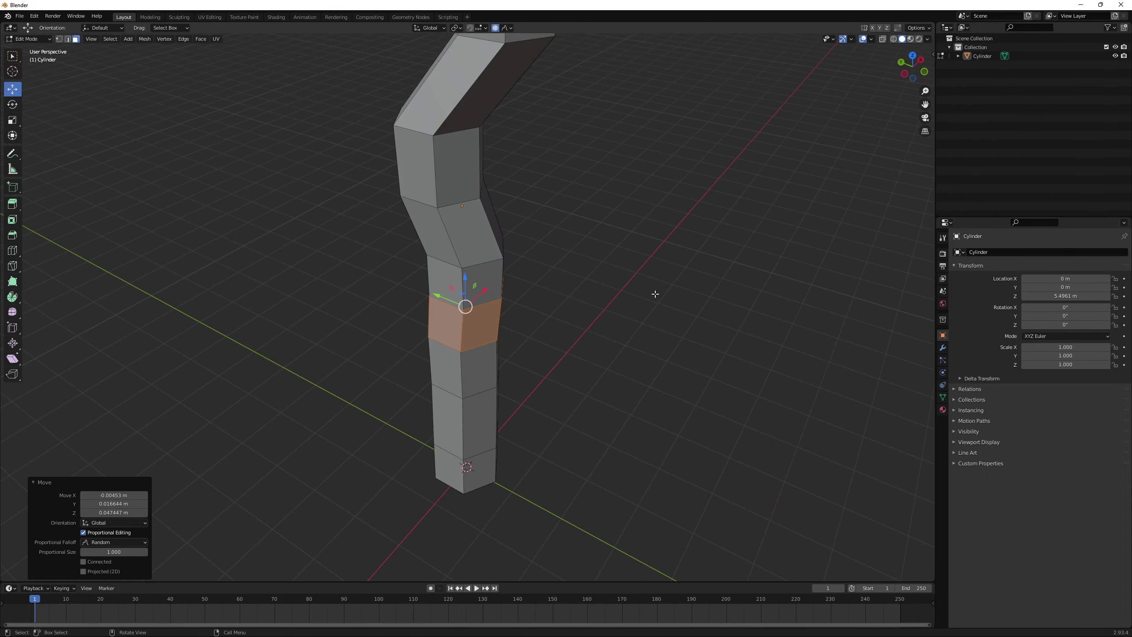
middle_click_drag(658, 294, 476, 273)
scroll(482, 319, "up", 2)
left_click(461, 318)
middle_click_drag(461, 318, 531, 348)
left_click(452, 328, "ctrl")
key("g")
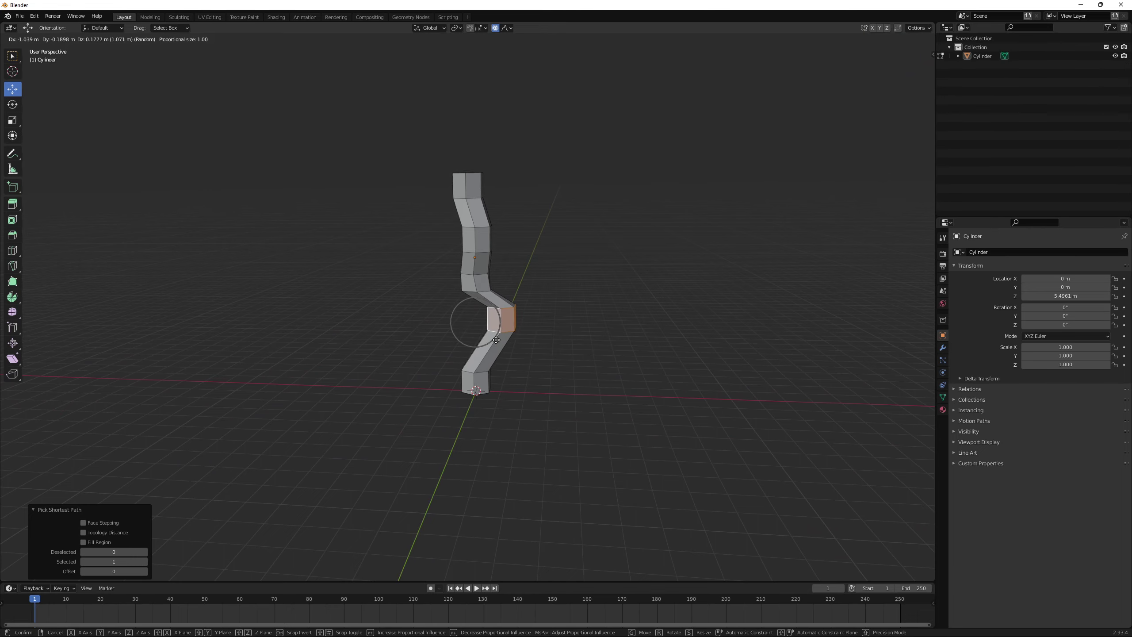
left_click(333, 369)
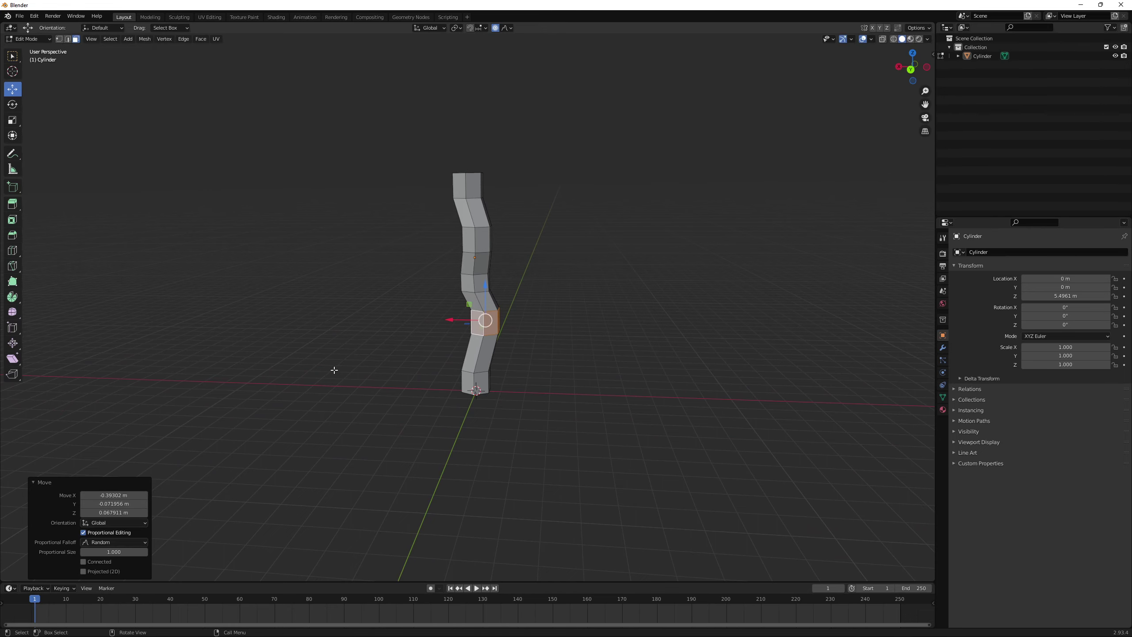
Step: Select a single side face in the second section from the top and inset it by 0.0759 m
middle_click_drag(333, 370, 460, 186)
left_click(489, 164)
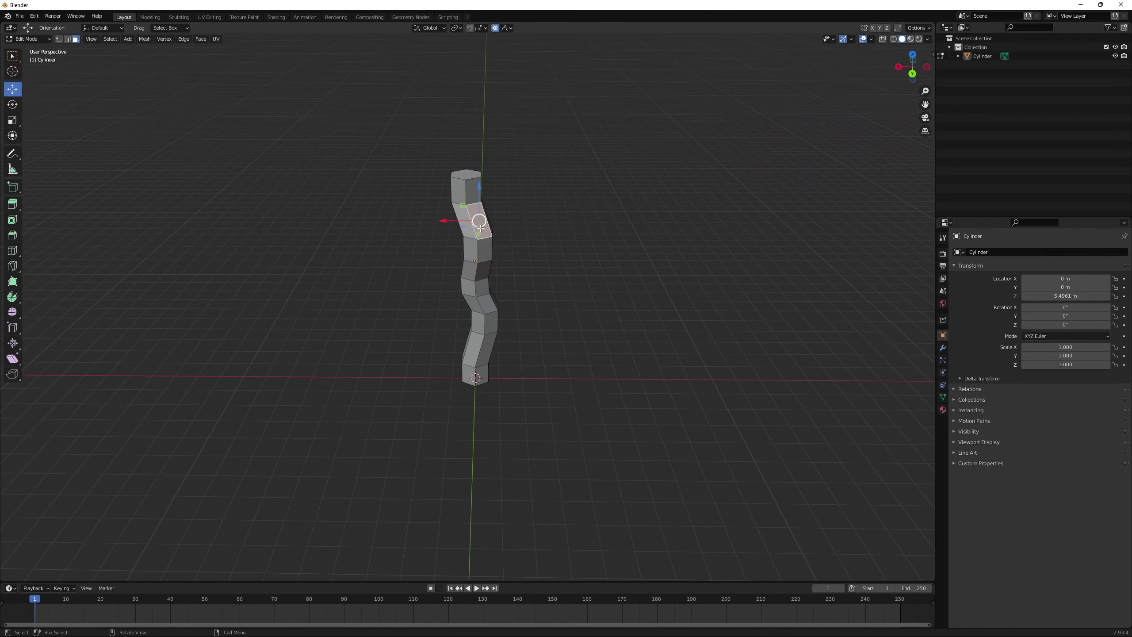
middle_click_drag(480, 228, 535, 226)
key("i")
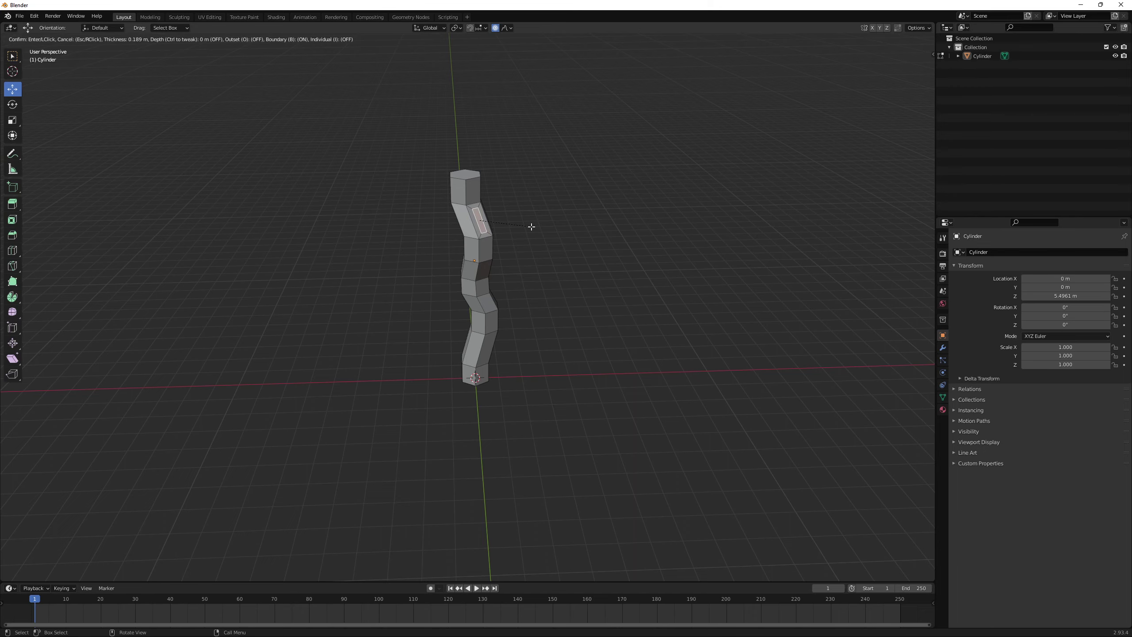
left_click(534, 227)
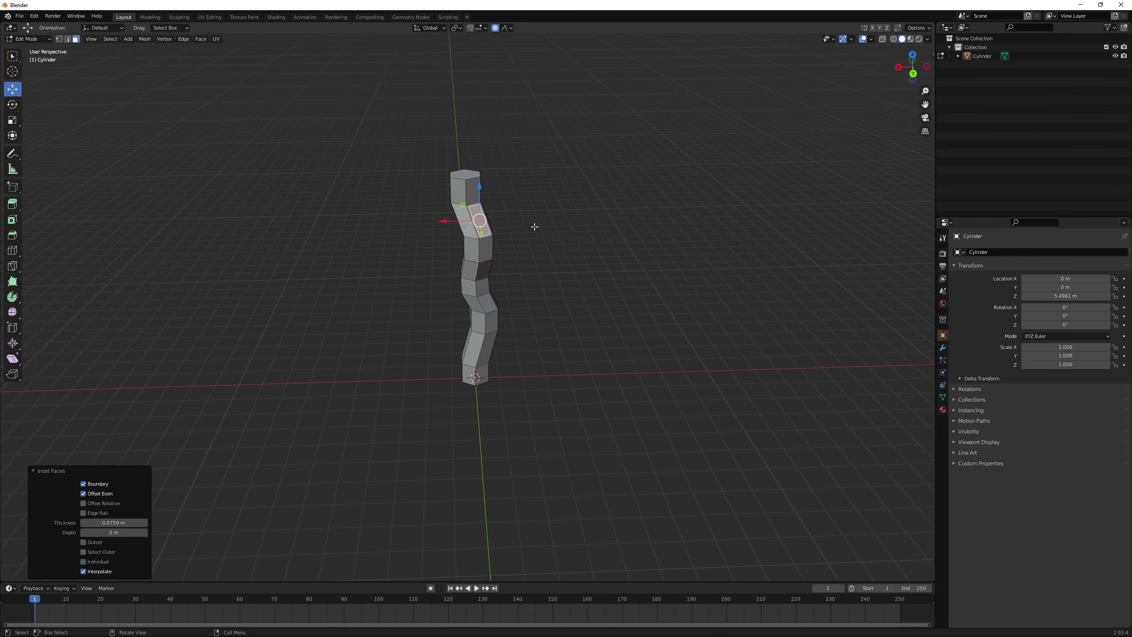
Step: Scale the inset face uniformly to 0.787 with random falloff and clear the selection
mouse_move(534, 227)
middle_mouse_down()
mouse_move(612, 226)
mouse_move(516, 214)
middle_mouse_up()
key("z")
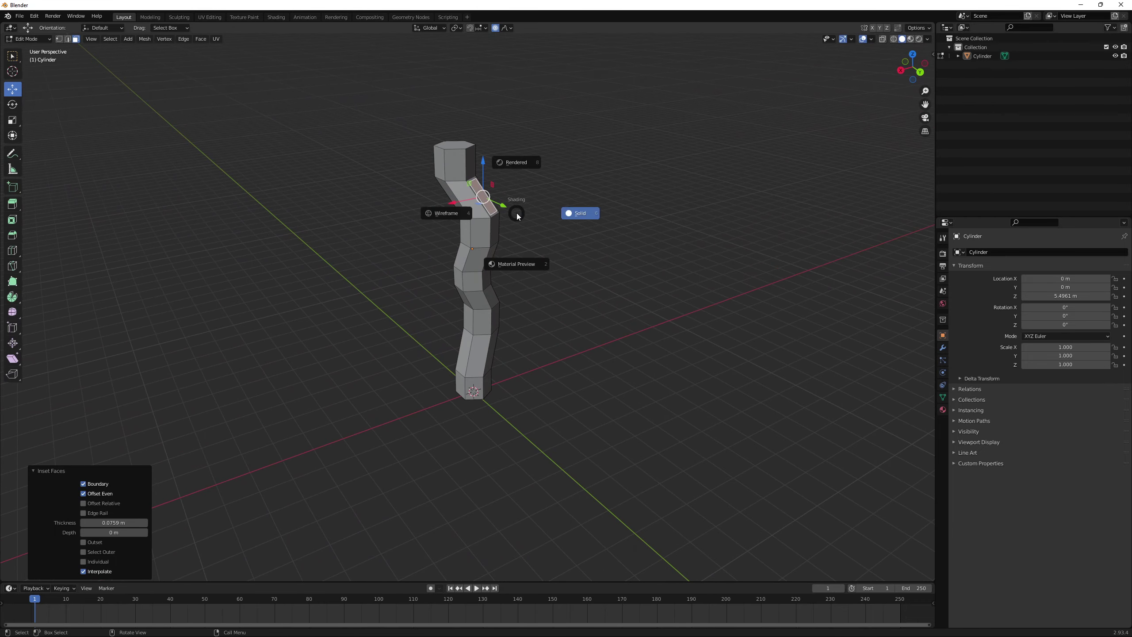
key("Escape")
key("s")
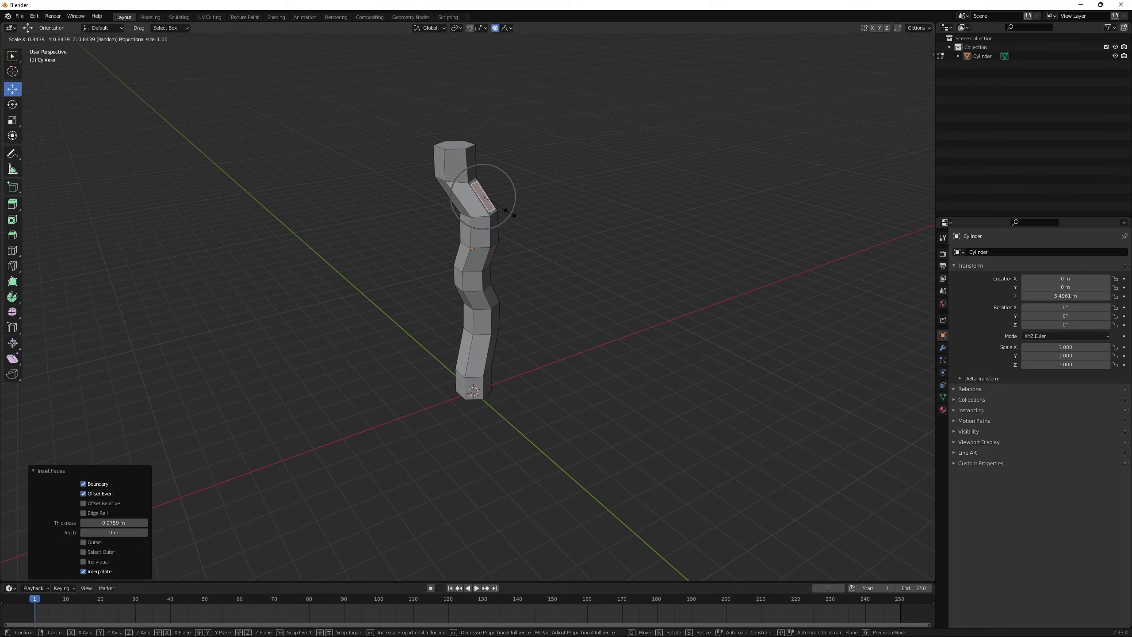
left_click(507, 212)
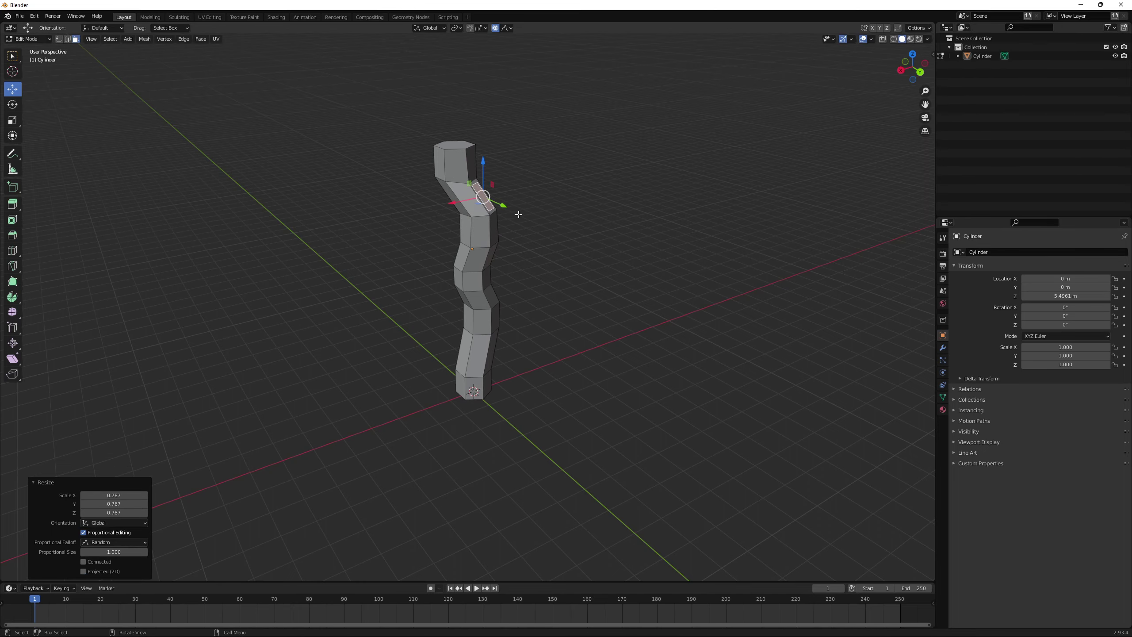
left_click(577, 210)
middle_click_drag(576, 210, 490, 208)
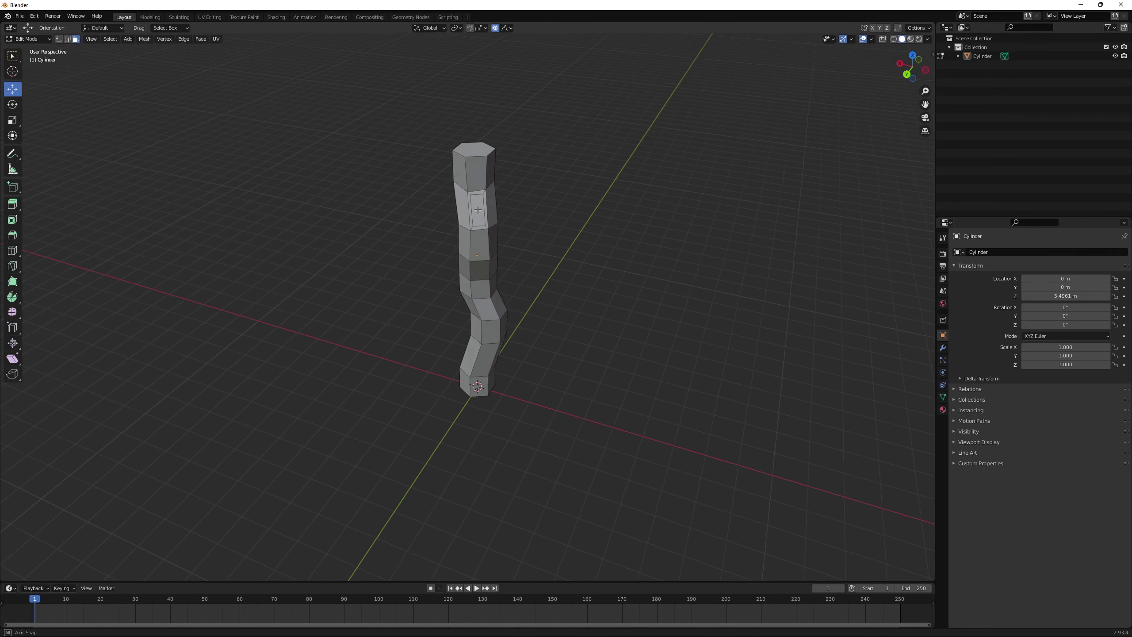
left_click(477, 210)
scroll(616, 208, "up", 2)
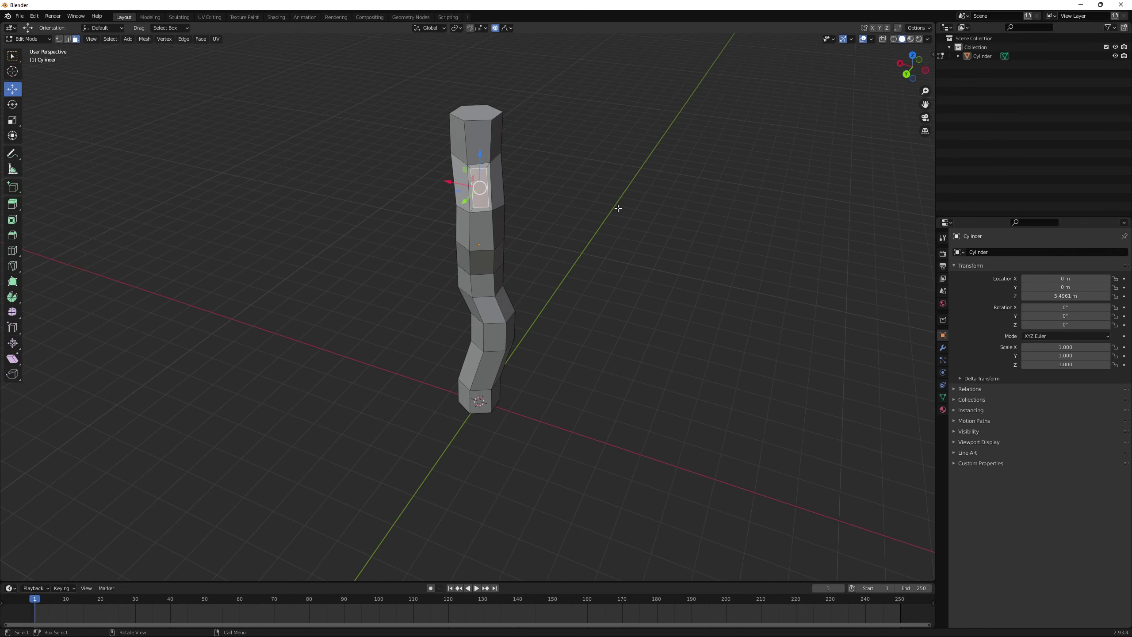
middle_click_drag(618, 207, 462, 215)
left_click(487, 209)
Step: Try adding a six-sided cylinder at the world origin with radius 0.47 m and depth 0.001 m
key("shift+a")
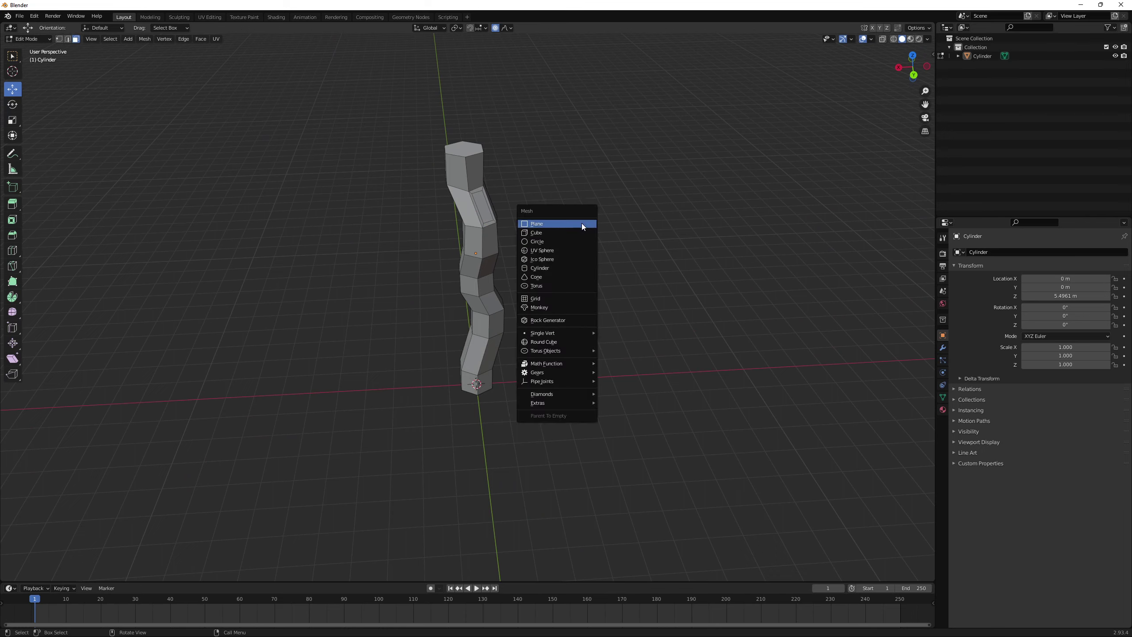
left_click(558, 267)
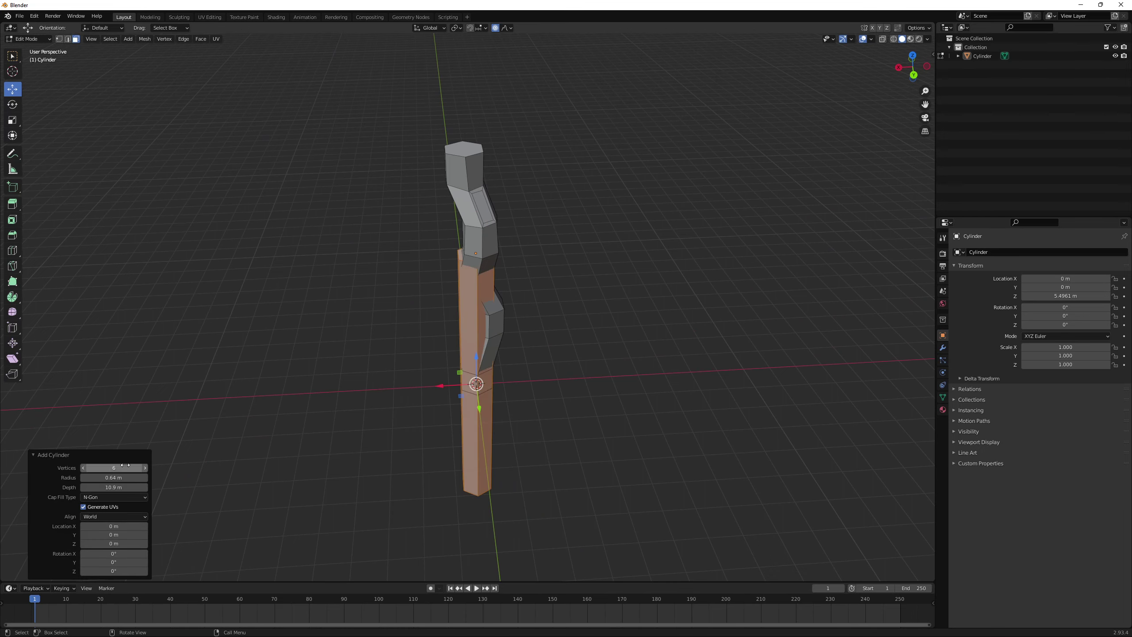
scroll(321, 467, "up", 2)
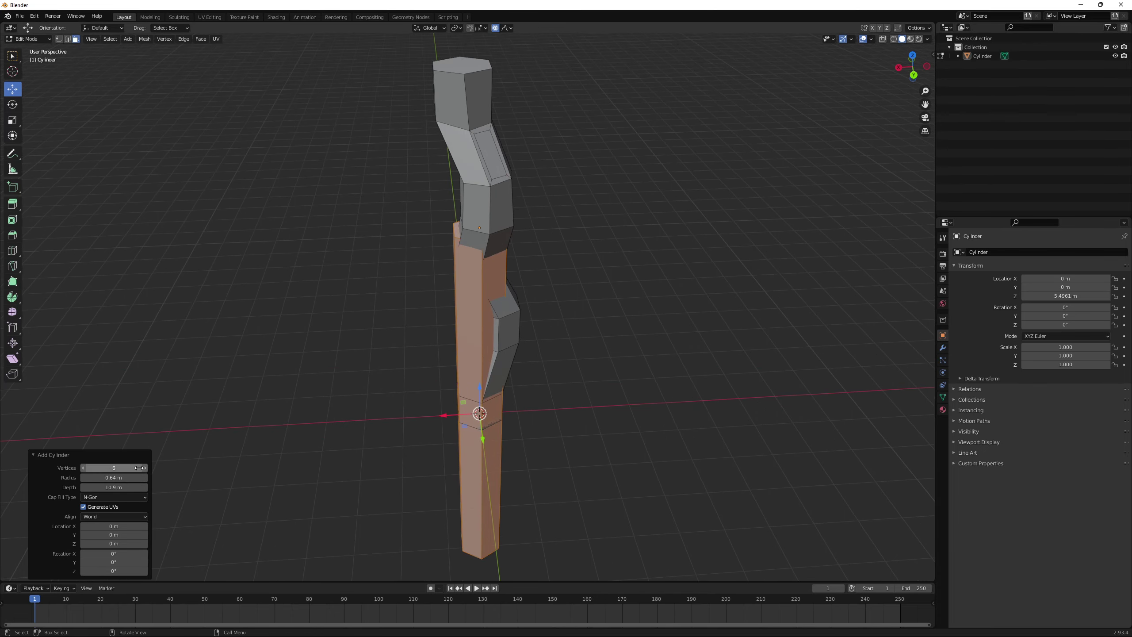
left_click_drag(139, 478, 98, 491)
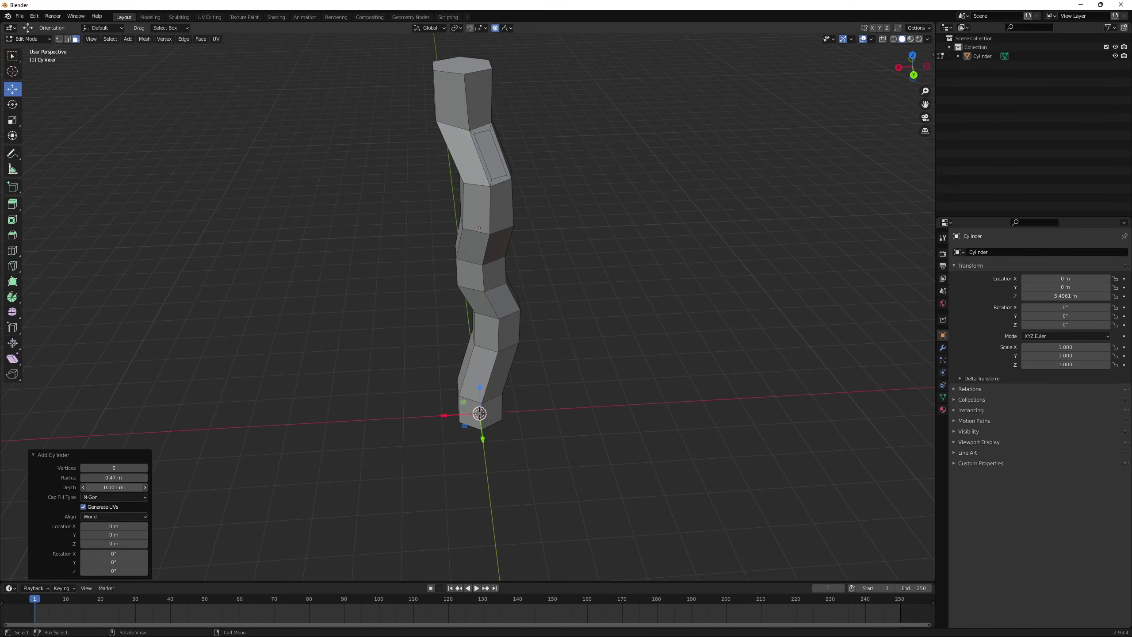
middle_click_drag(452, 475, 552, 445)
left_click_drag(478, 404, 521, 188)
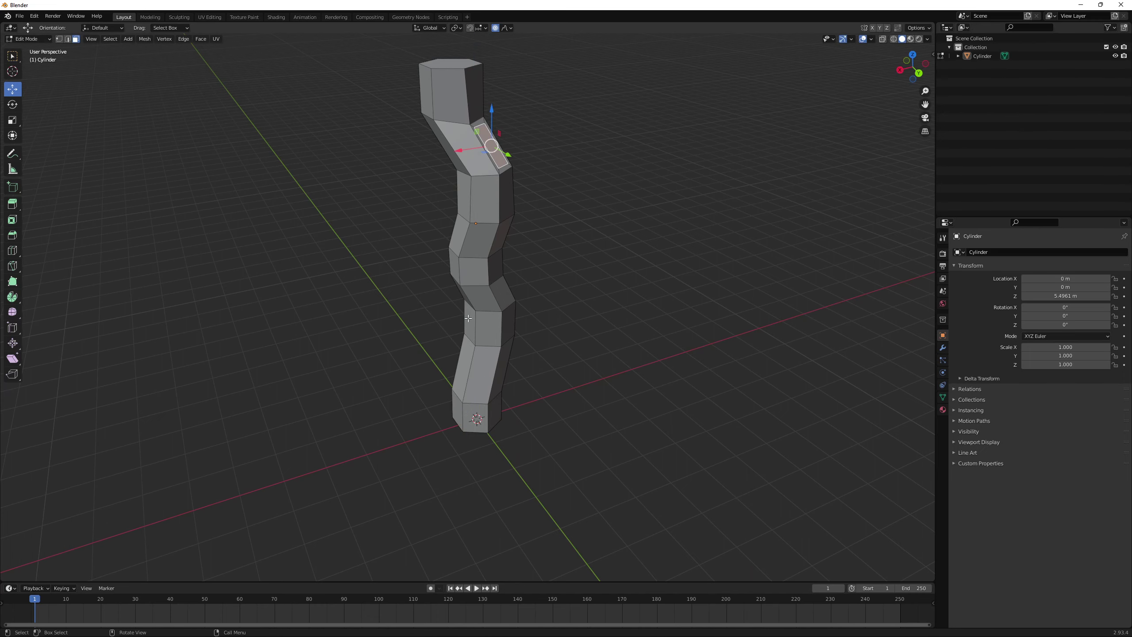
Step: Clear the selection, try adding a flat six-sided cylinder at the origin moved about 0.31 m downwards, and undo it
left_click(600, 222)
middle_click_drag(600, 222, 553, 222)
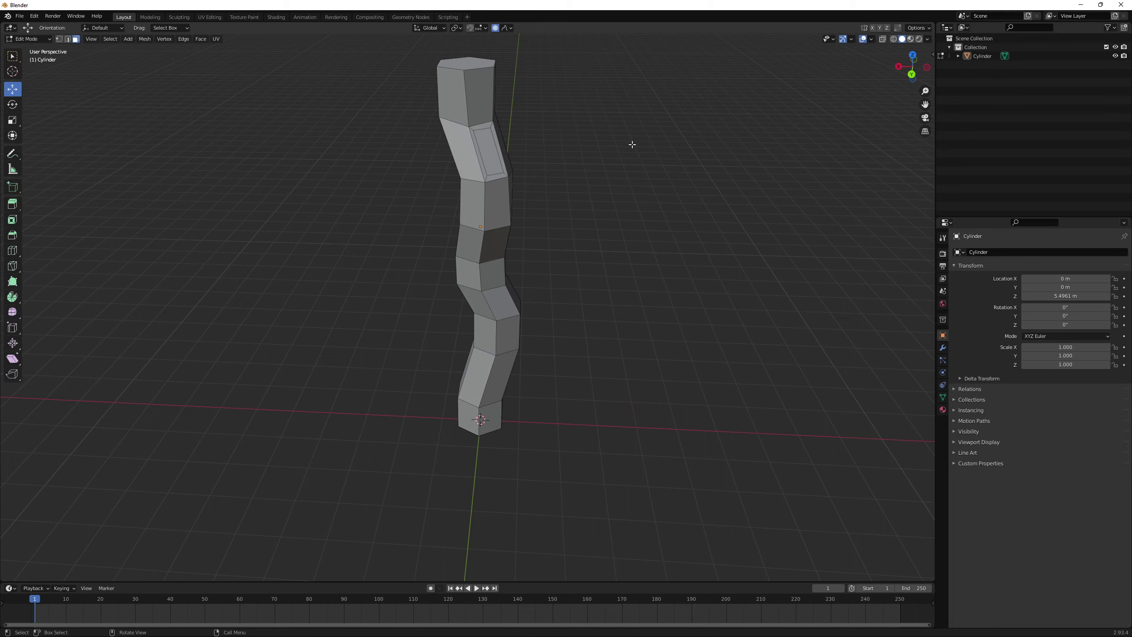
key("shift+s")
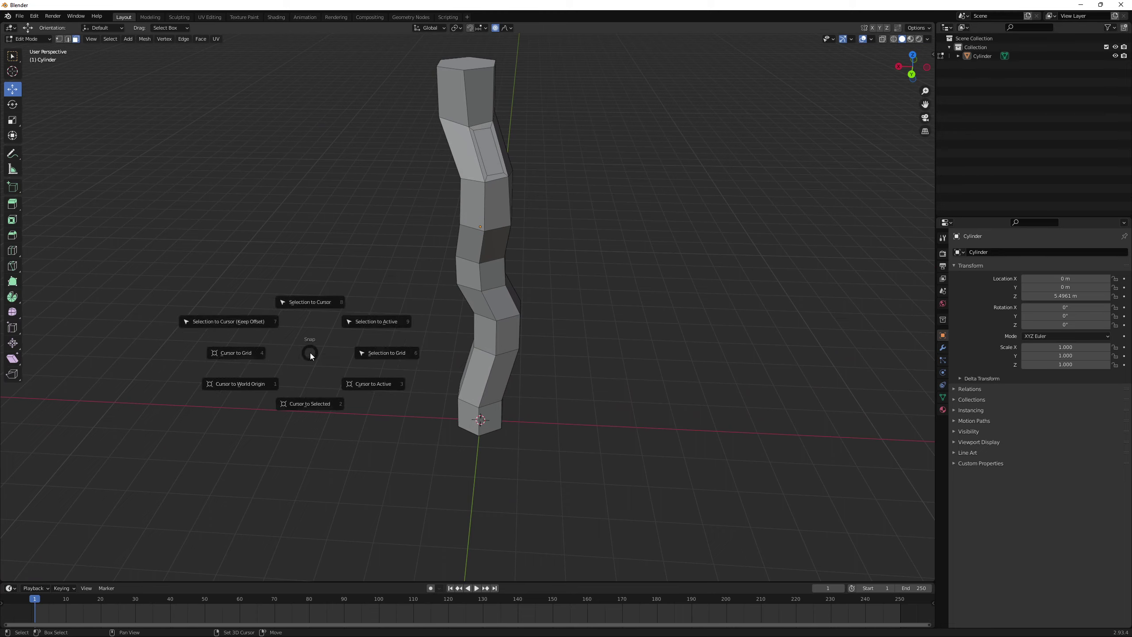
key("Escape")
key("shift+a")
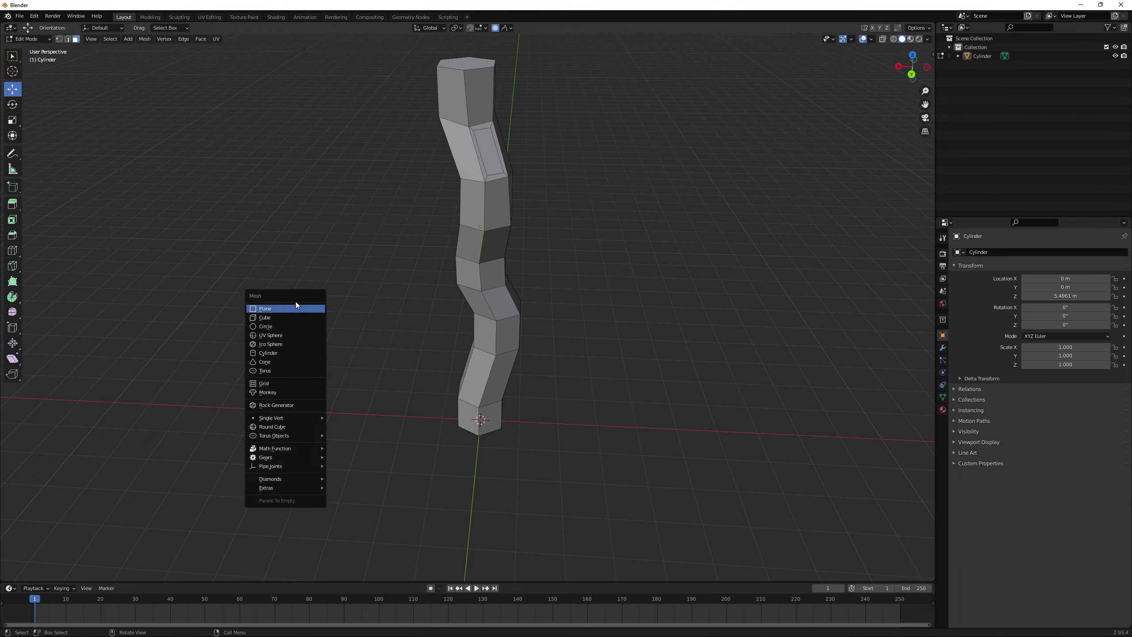
left_click(296, 354)
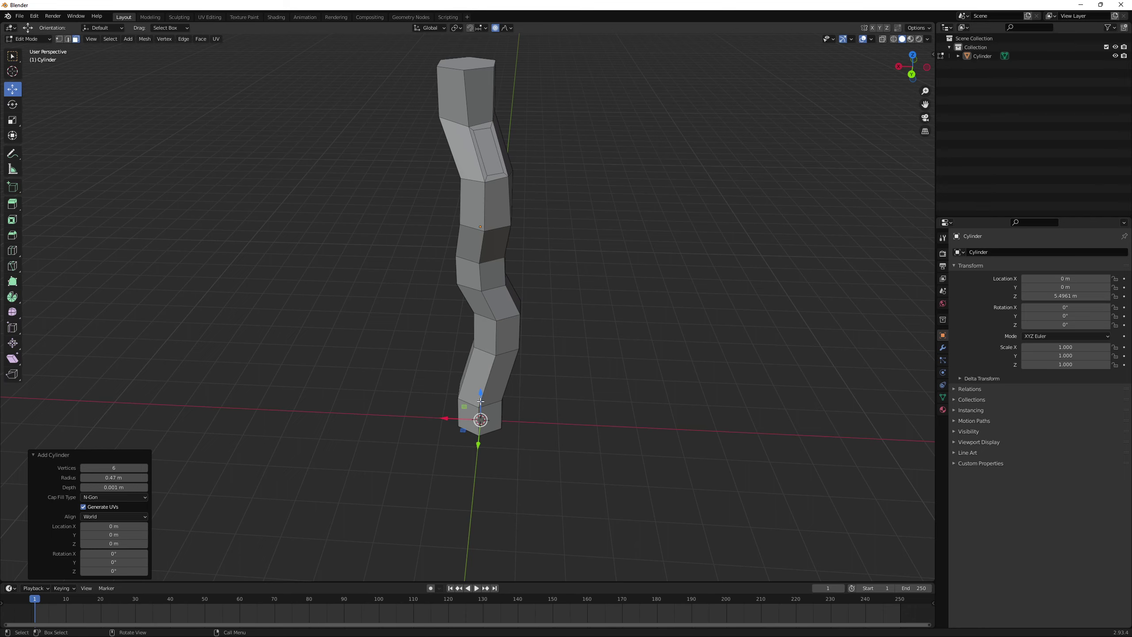
left_click_drag(480, 402, 471, 405)
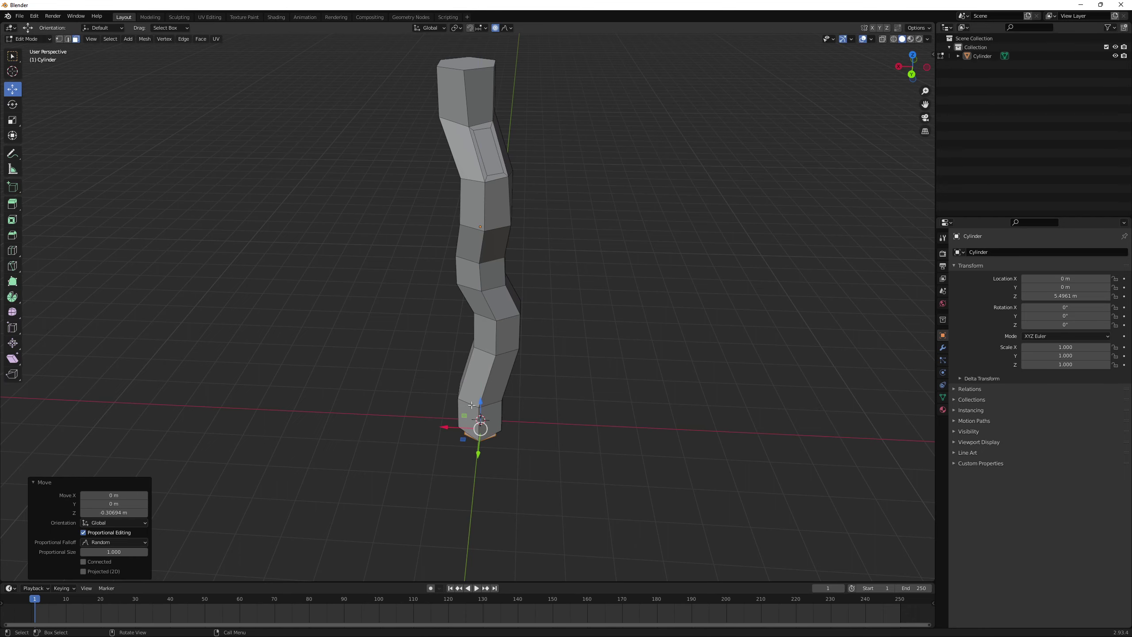
key("ctrl+z")
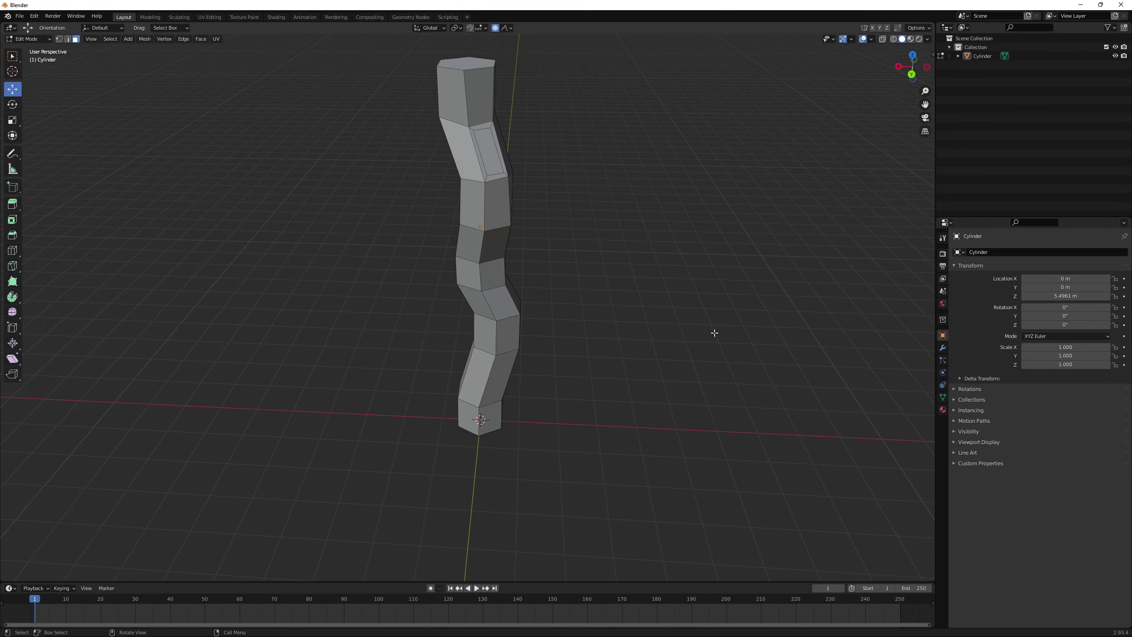
Step: Try adding a six-sided cylinder aligned to the view at the column's base, and undo the addition
scroll(534, 322, "down", 2)
left_click(484, 180)
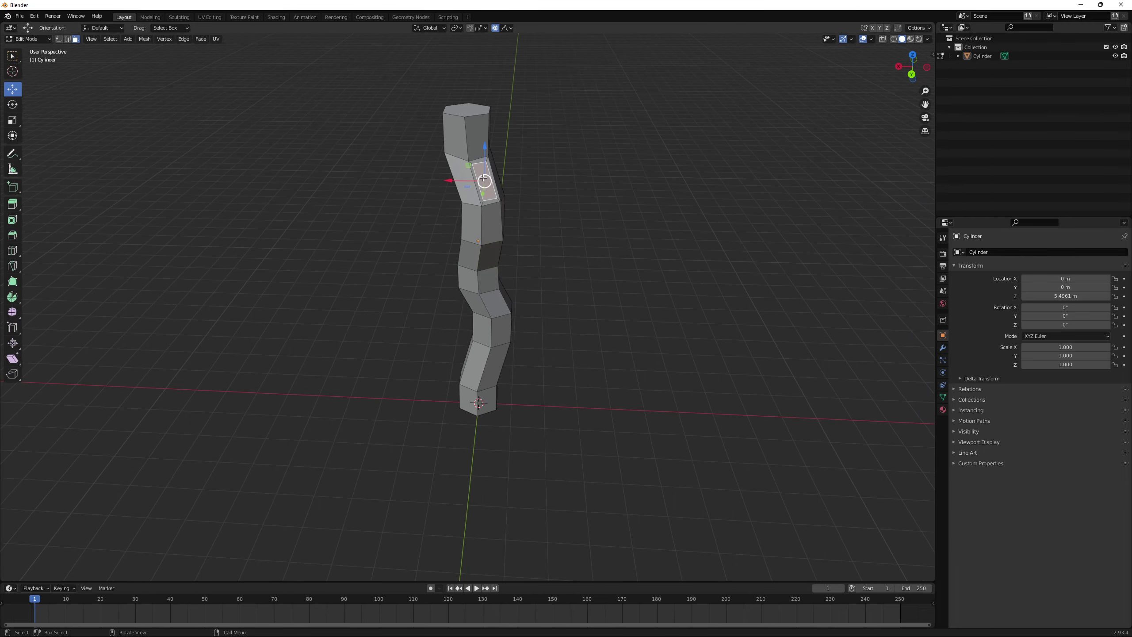
middle_click_drag(519, 191, 556, 193)
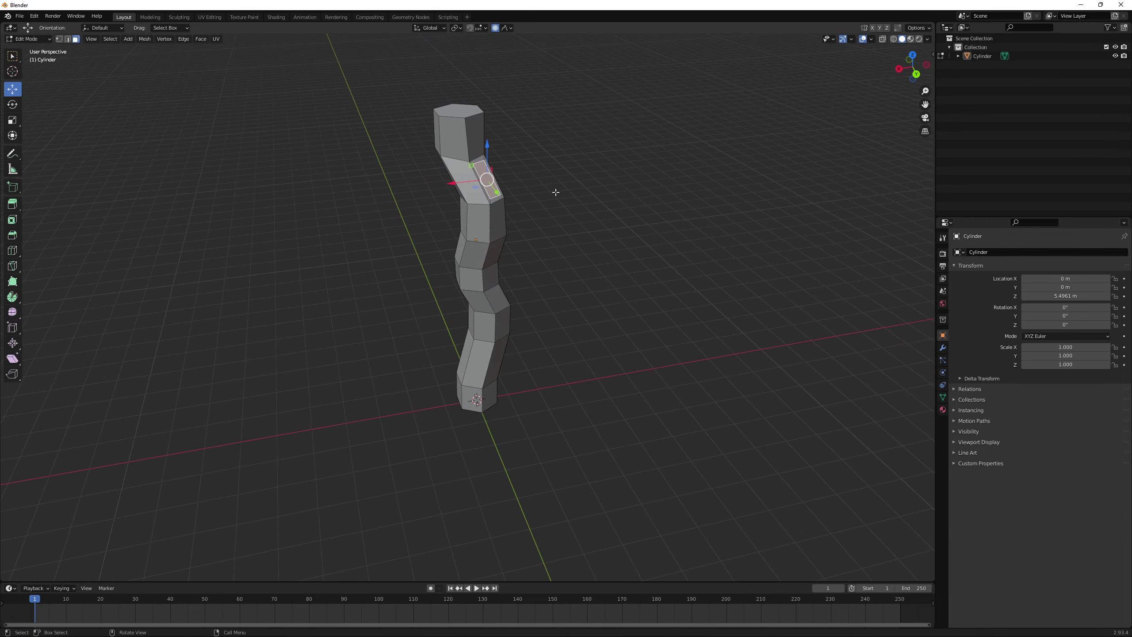
key("shift+a")
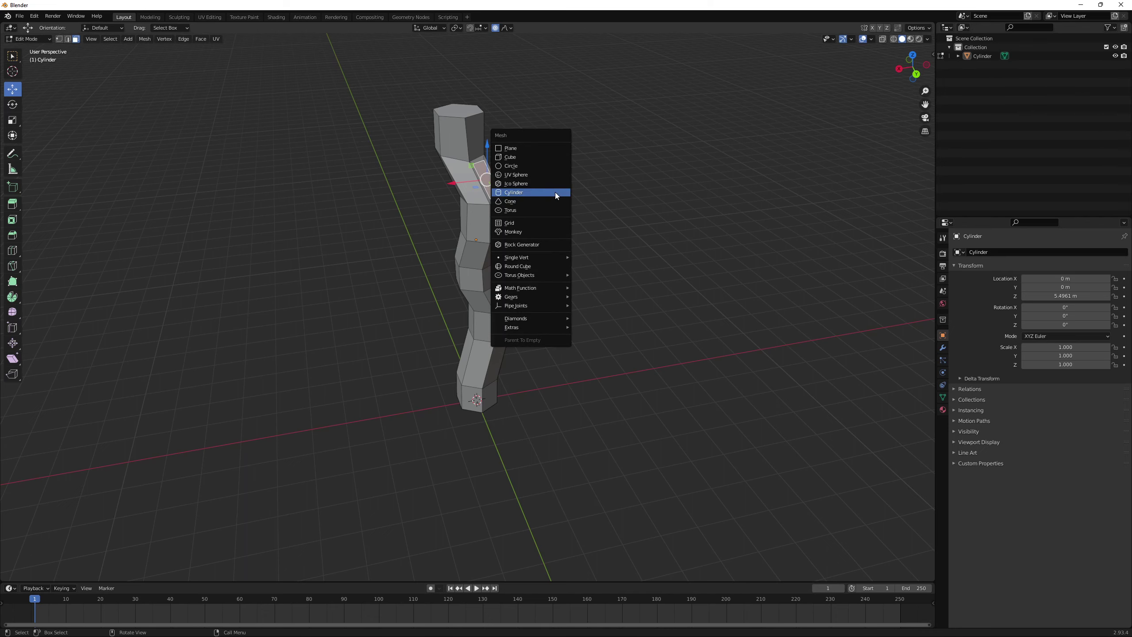
left_click(539, 192)
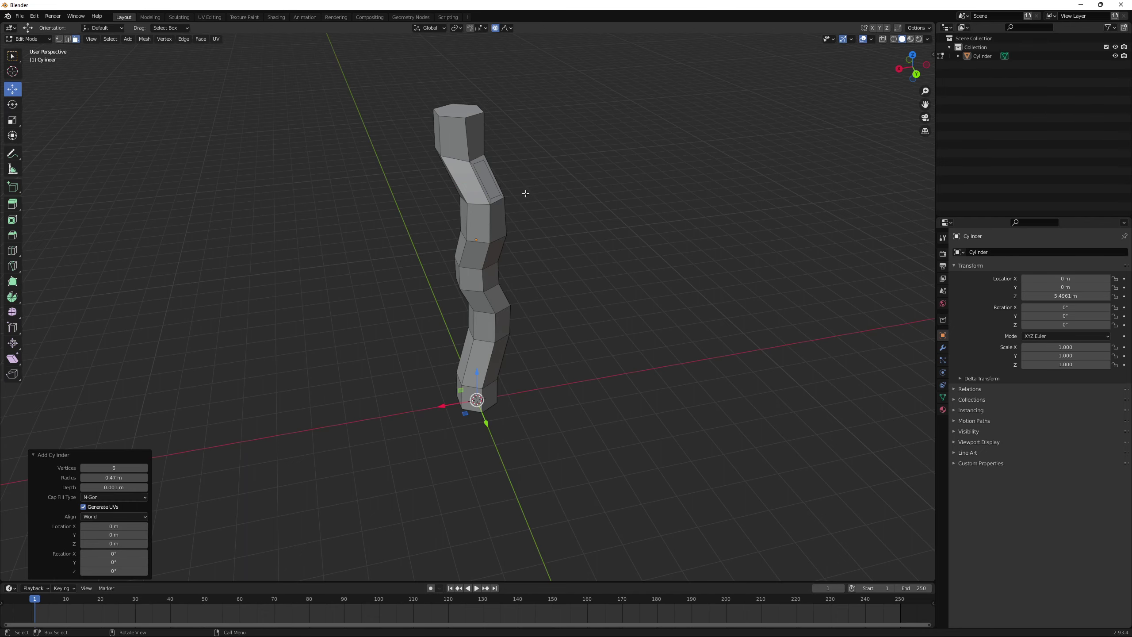
scroll(404, 369, "up", 2)
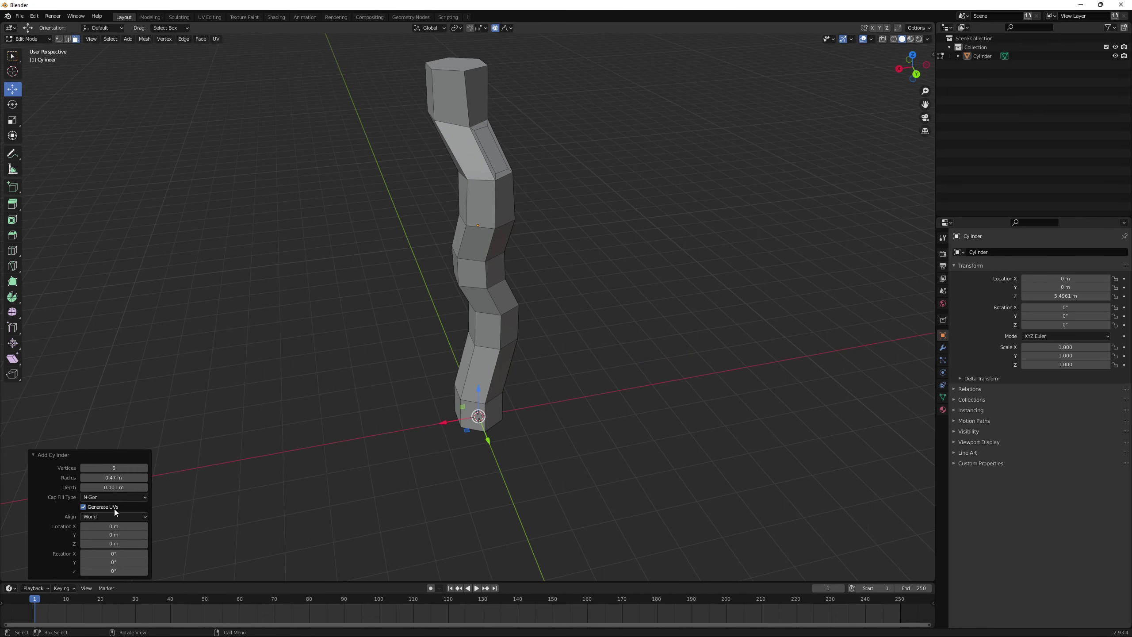
left_click(104, 515)
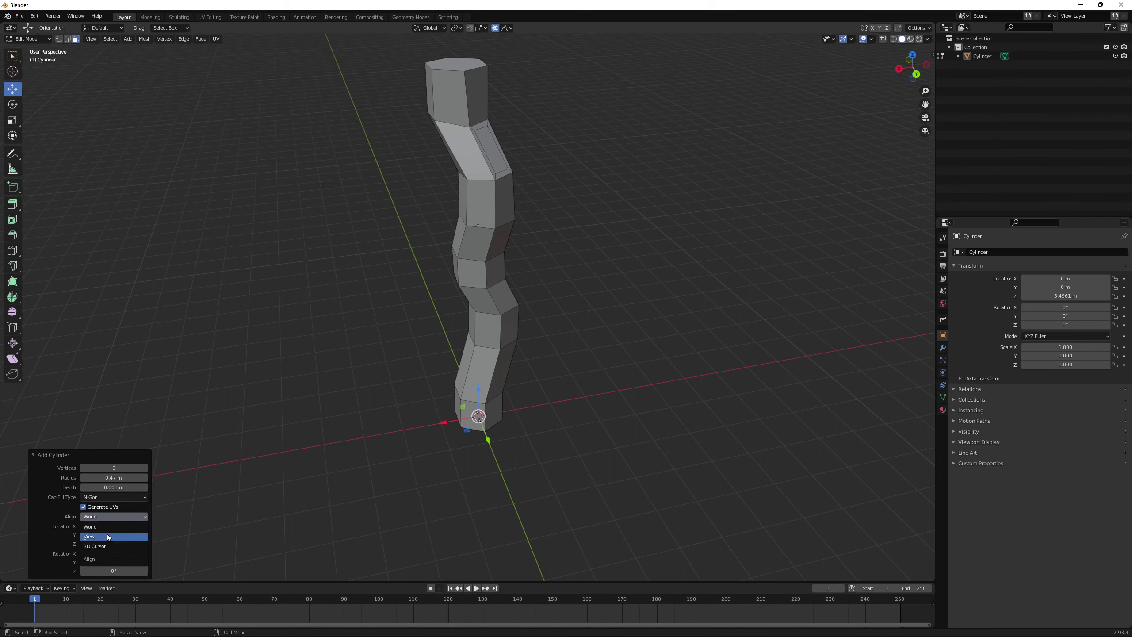
left_click(108, 536)
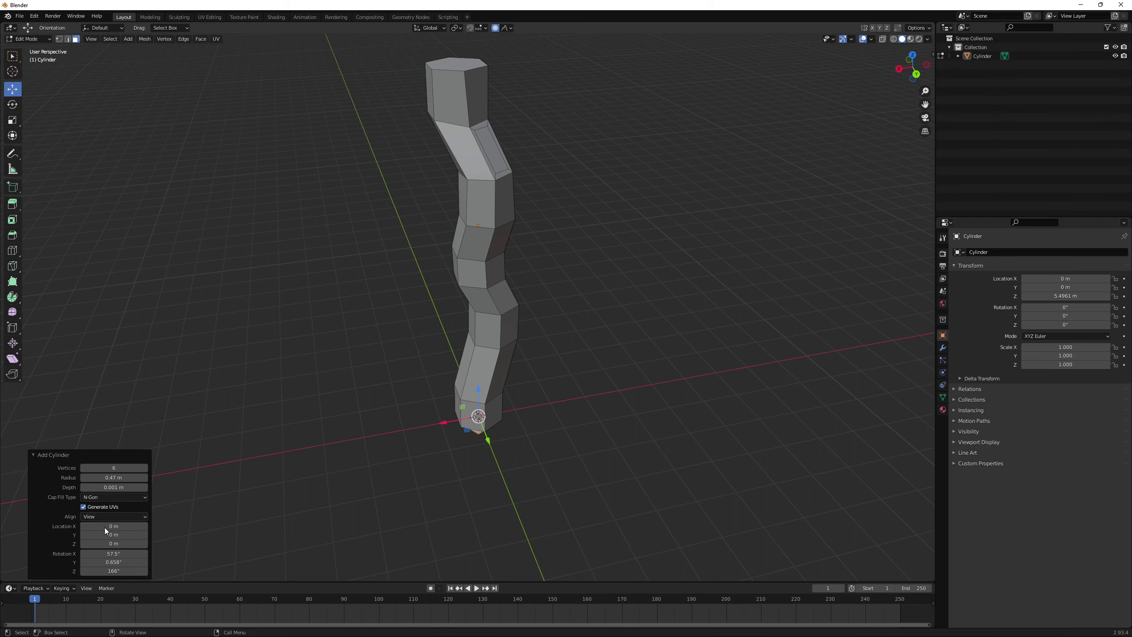
left_click(107, 516)
left_click_drag(481, 395, 446, 438)
right_click(447, 431)
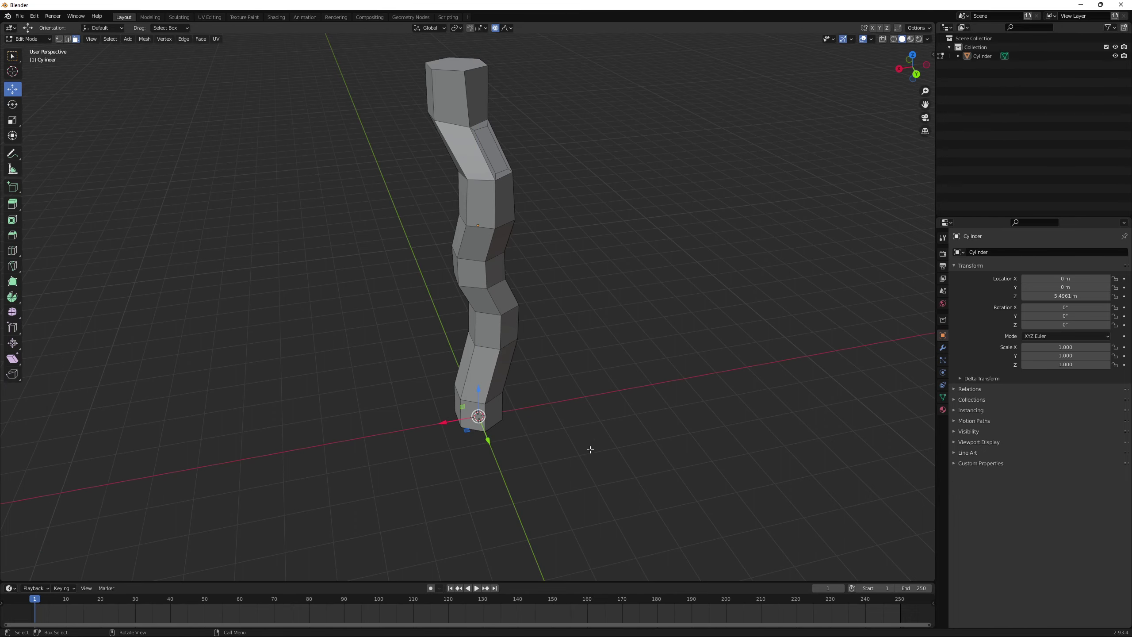
middle_click_drag(590, 449, 591, 356)
key("ctrl+z")
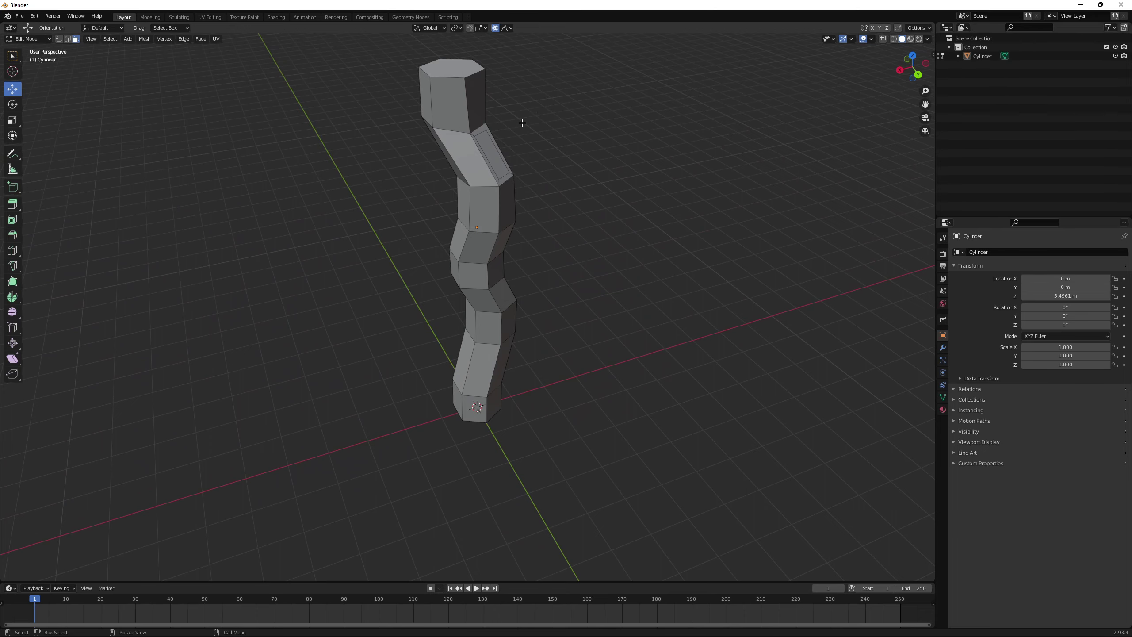
Step: Select the inset face in the column's second section from the top
scroll(523, 135, "down", 4)
middle_click_drag(551, 170, 574, 268)
scroll(491, 250, "up", 3)
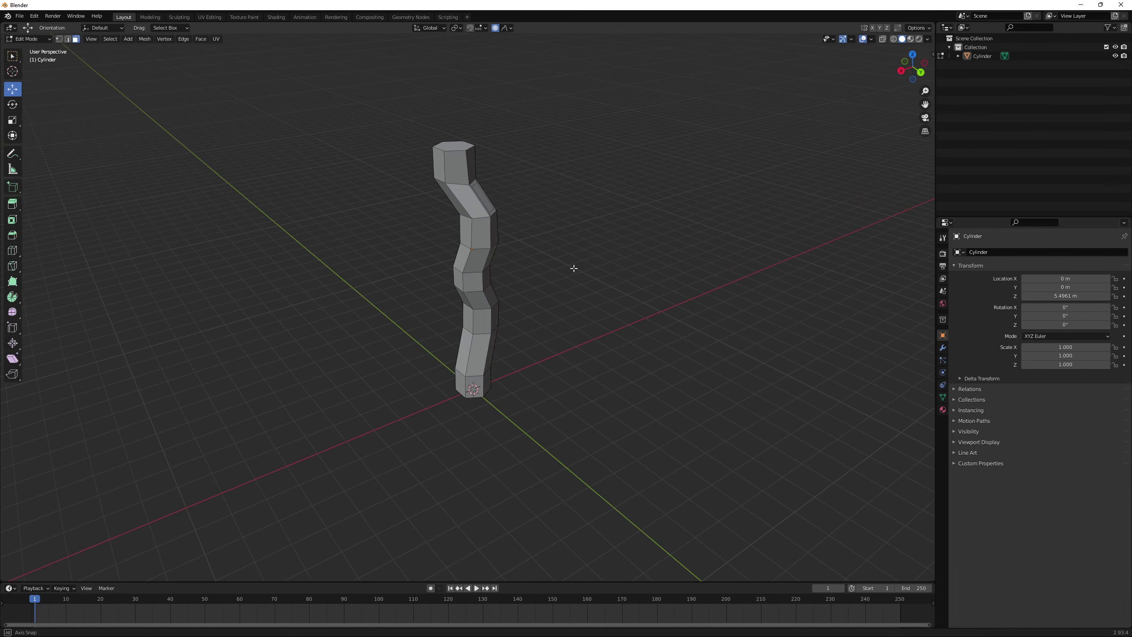
left_click(480, 199)
middle_click_drag(508, 216, 481, 216)
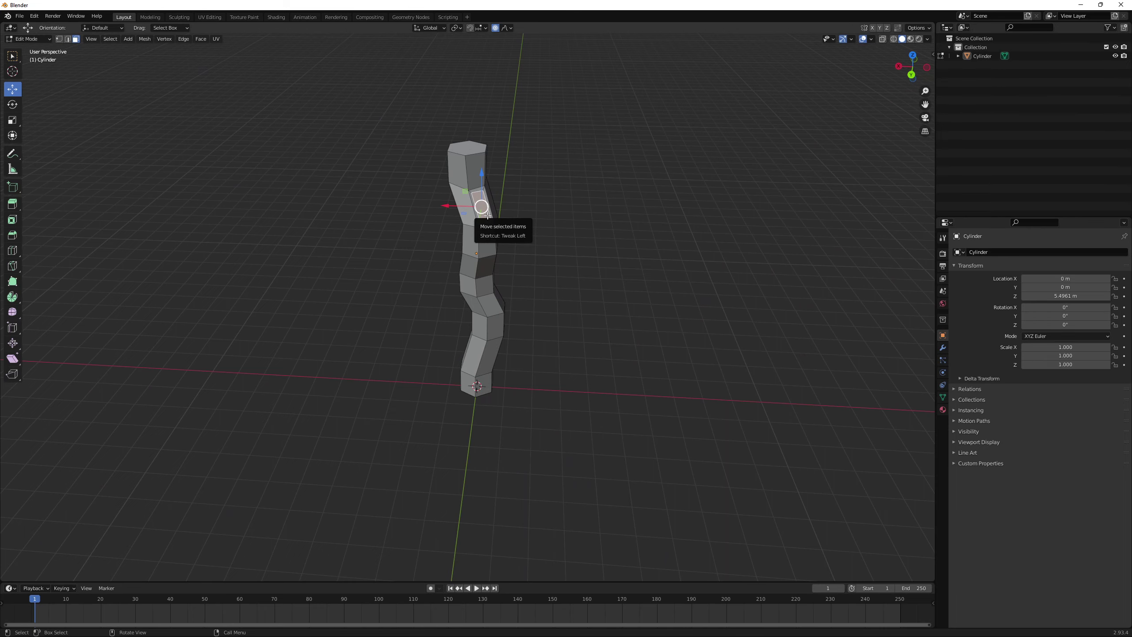
key("p")
key("Escape")
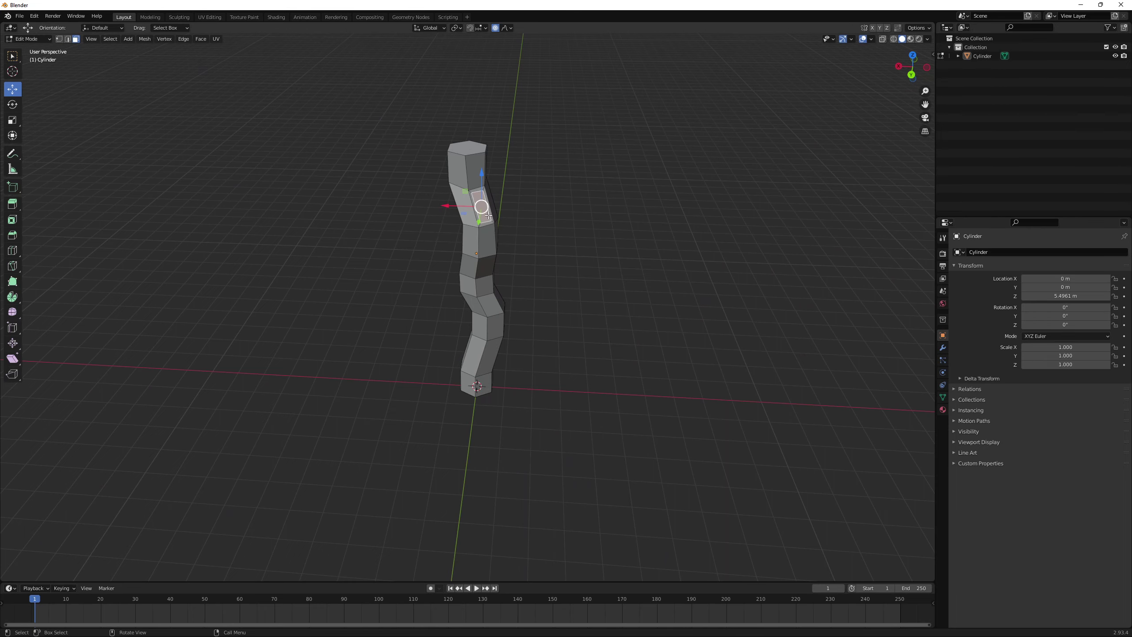
middle_click_drag(487, 215, 564, 227)
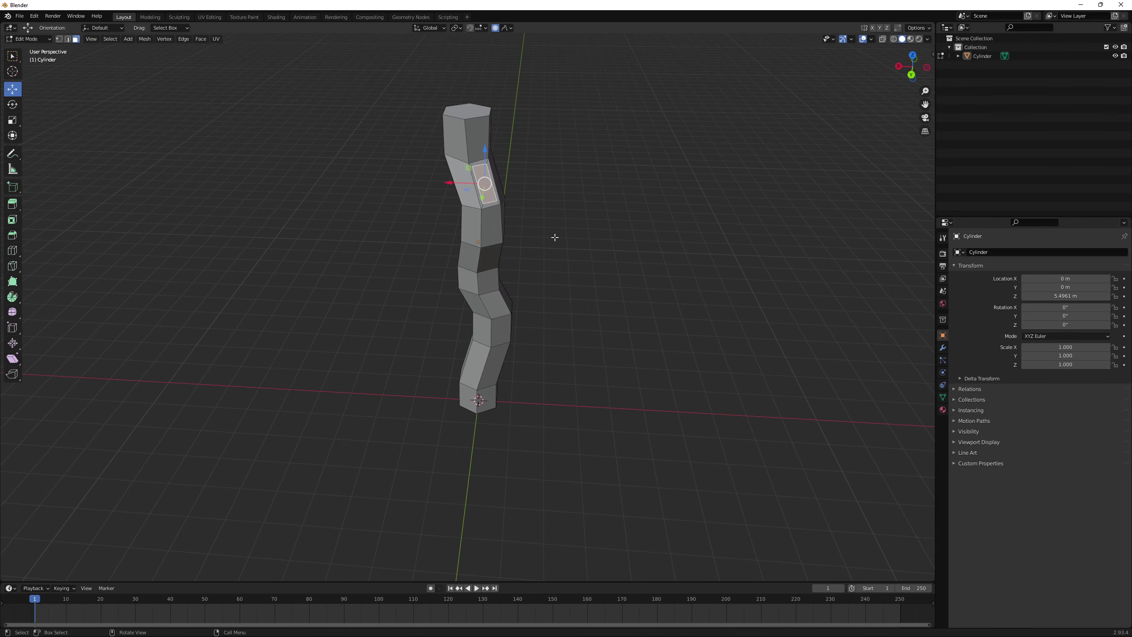
key("g")
right_click(538, 238)
key("k")
right_click(542, 237)
key("c")
right_click(542, 237)
Step: Place the 3D cursor in the empty space beside the column with the Cursor tool
left_click(13, 76)
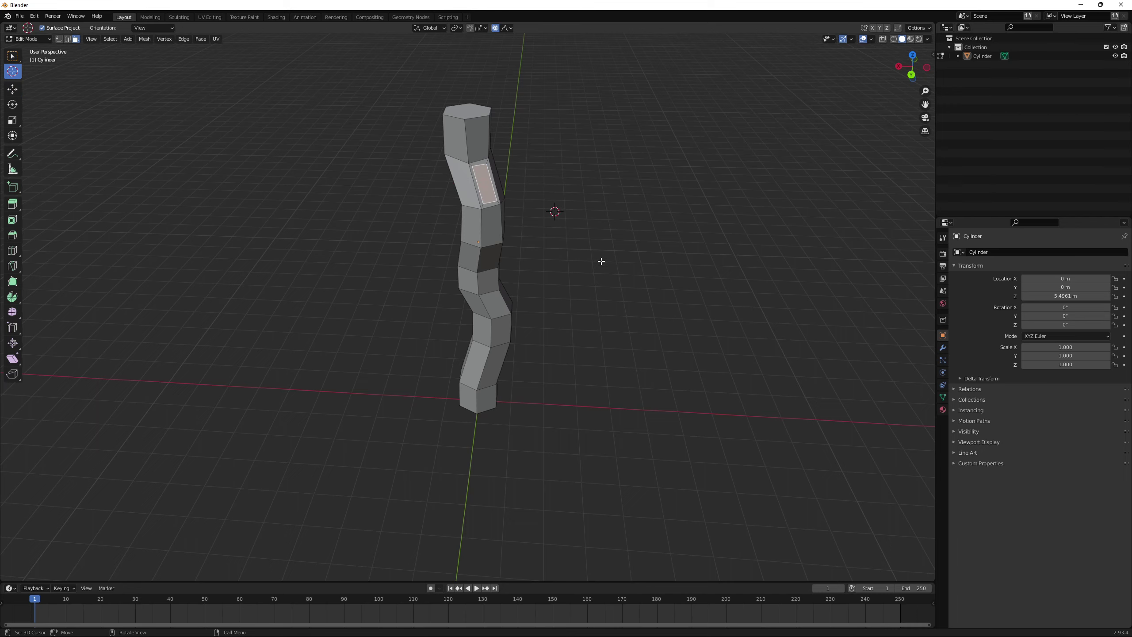
left_click_drag(602, 263, 581, 274)
left_click_drag(634, 350, 641, 395)
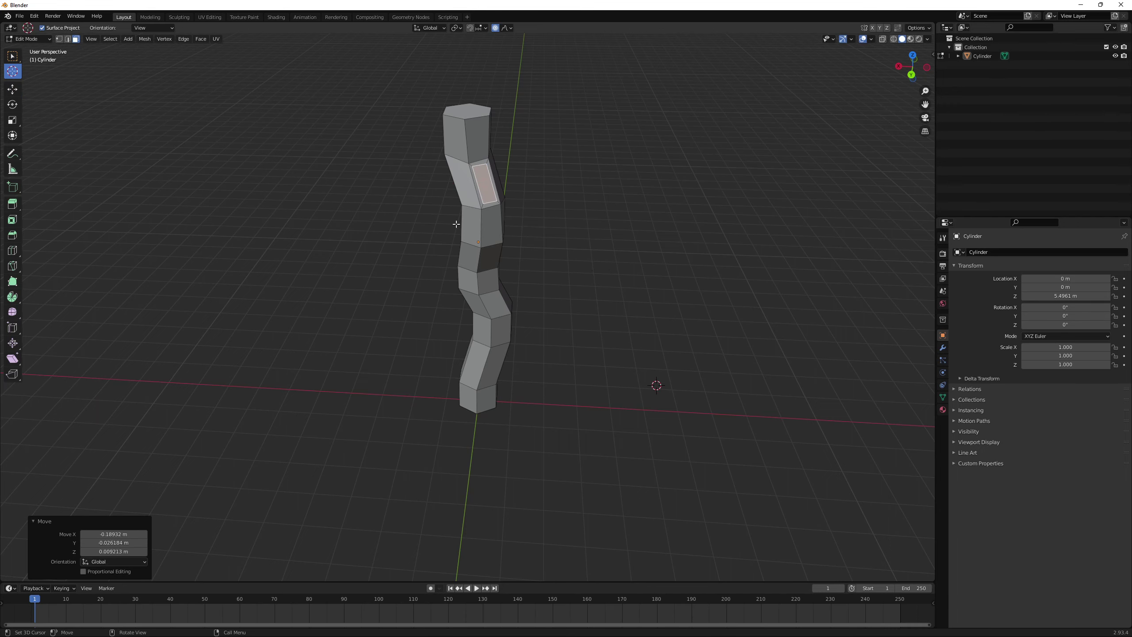
Step: Try adding a circle mesh at the 3D cursor, and undo it
key("shift+a")
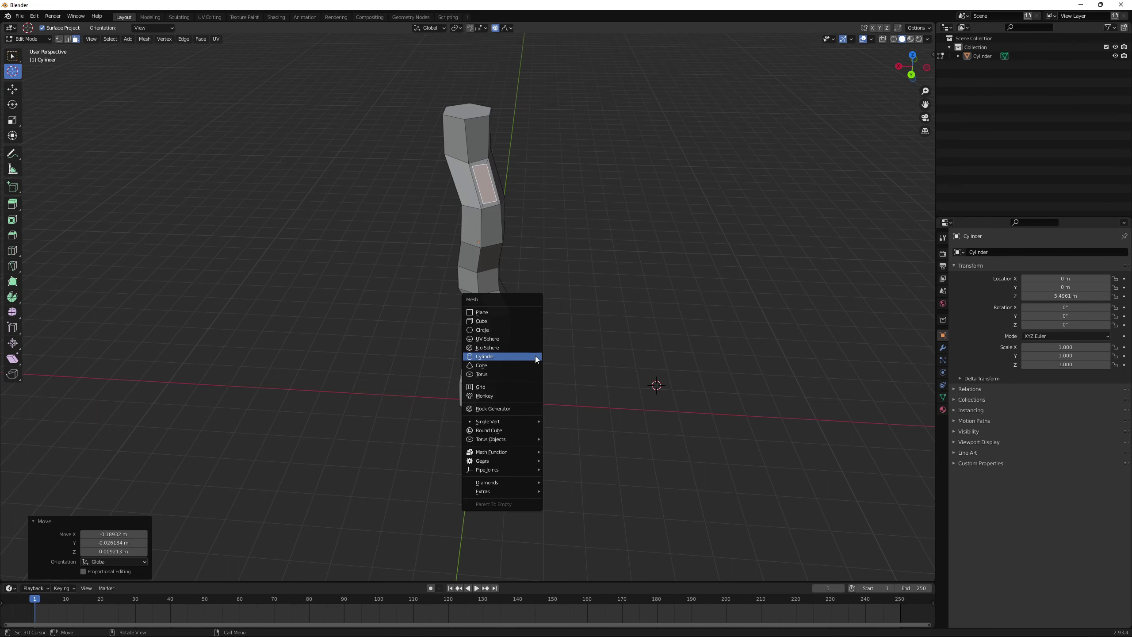
left_click(506, 330)
middle_click_drag(669, 384, 630, 376)
key("ctrl+z")
Step: Reposition the 3D cursor in the empty space beside the column, clear of the mesh
left_click(644, 367)
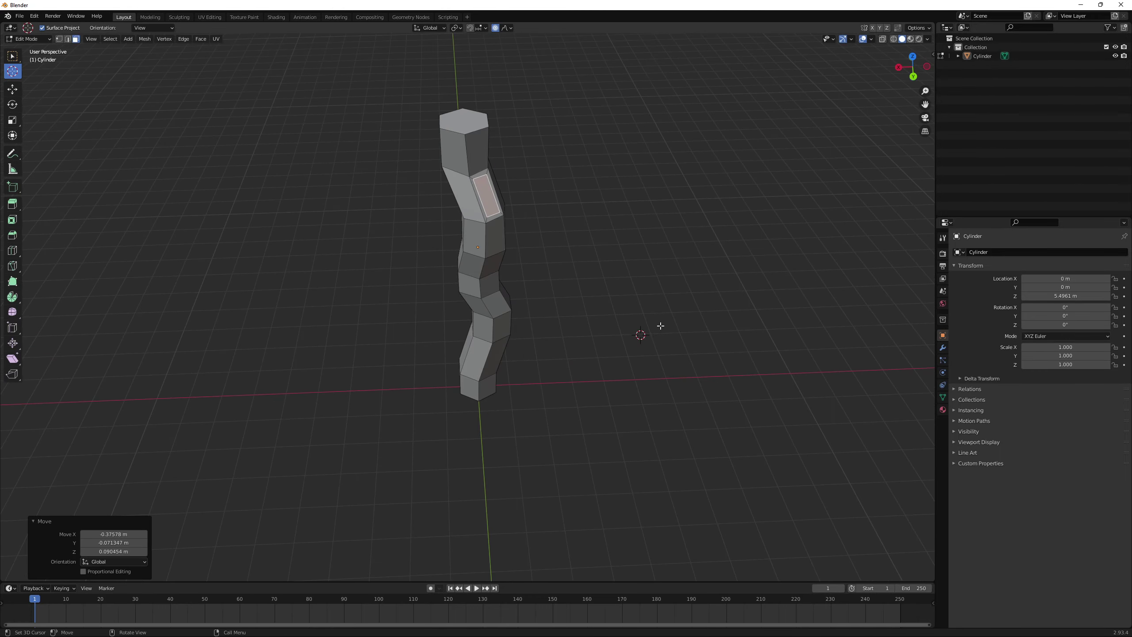
middle_click_drag(661, 326, 591, 299)
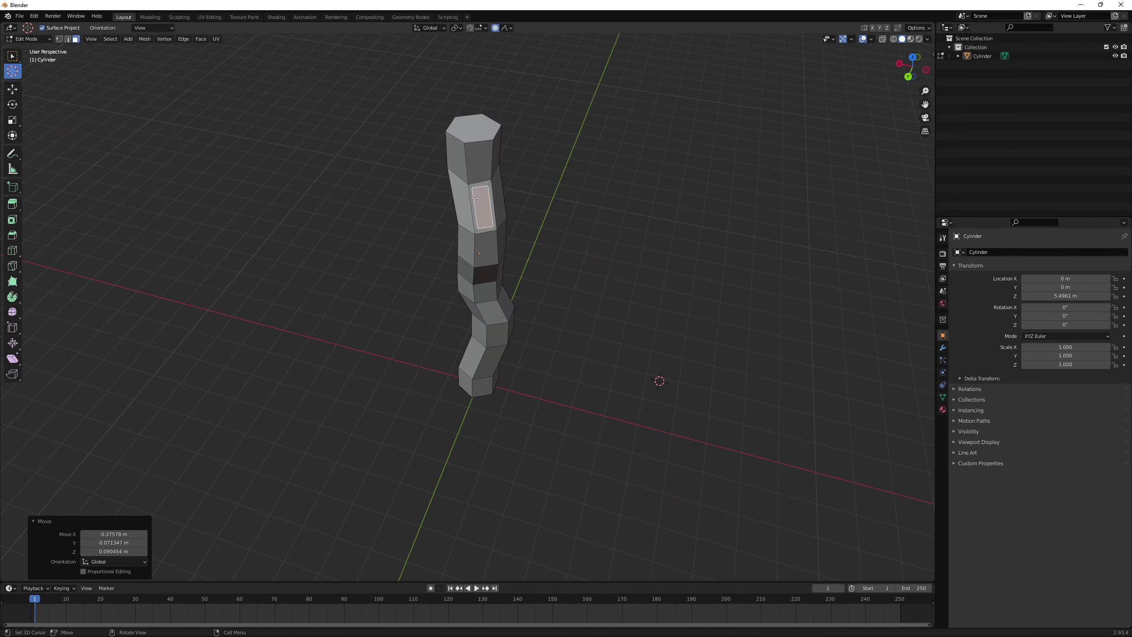
left_click(498, 216)
middle_click_drag(649, 263, 624, 341)
left_click(624, 343)
scroll(618, 341, "down", 1)
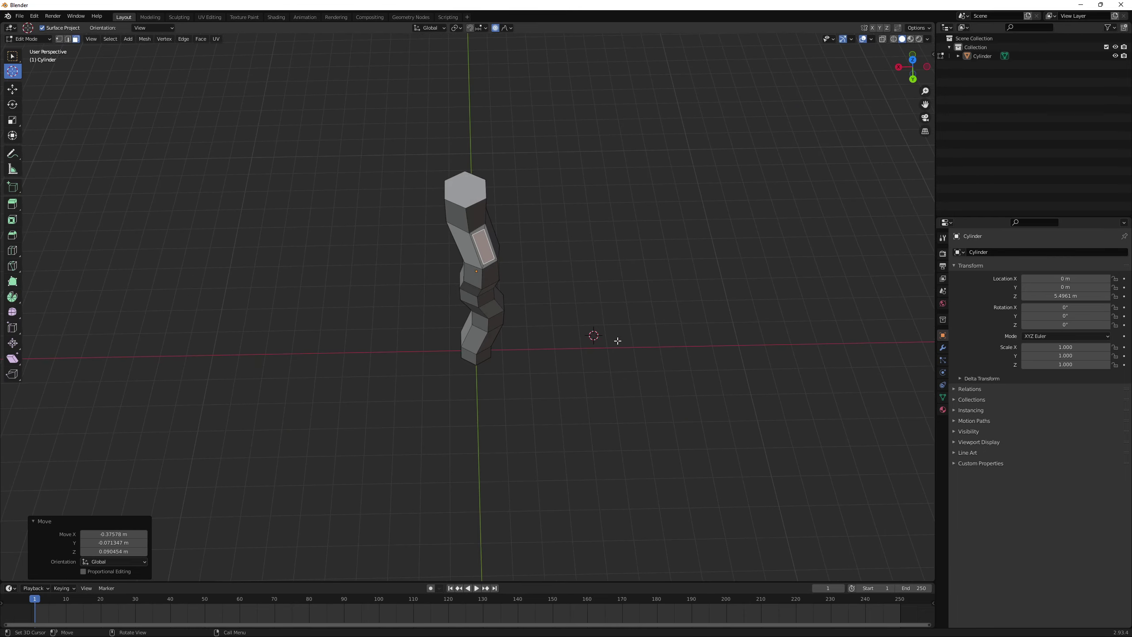
scroll(617, 341, "up", 1)
Step: Add a six-sided cylinder at the 3D cursor with radius 0.22 m and depth 0.411 m
key("shift+a")
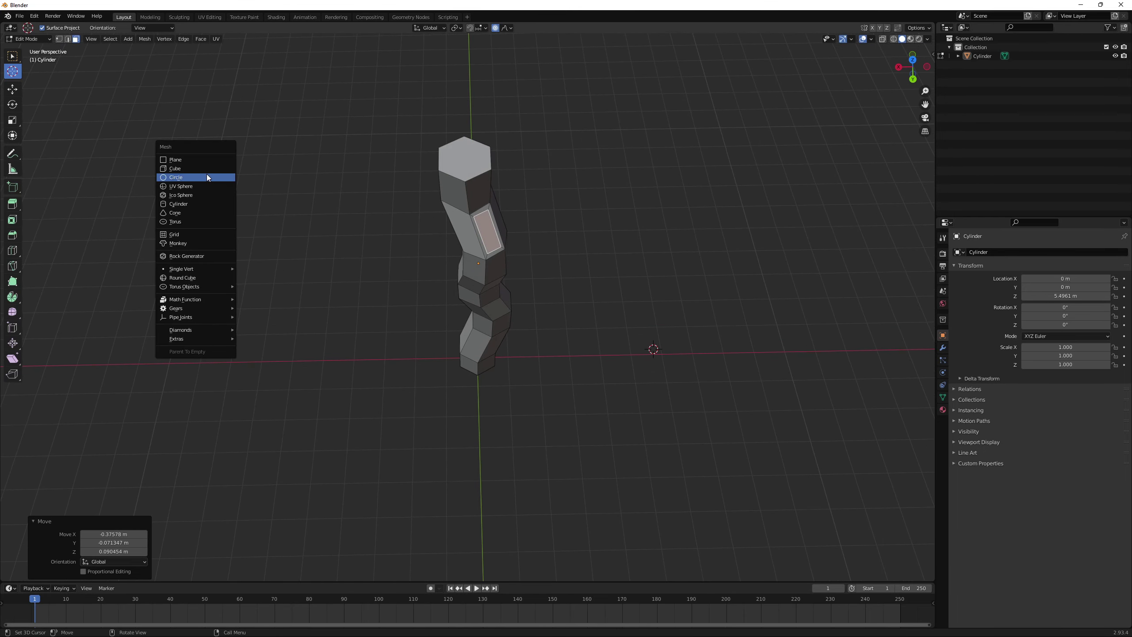
left_click(194, 203)
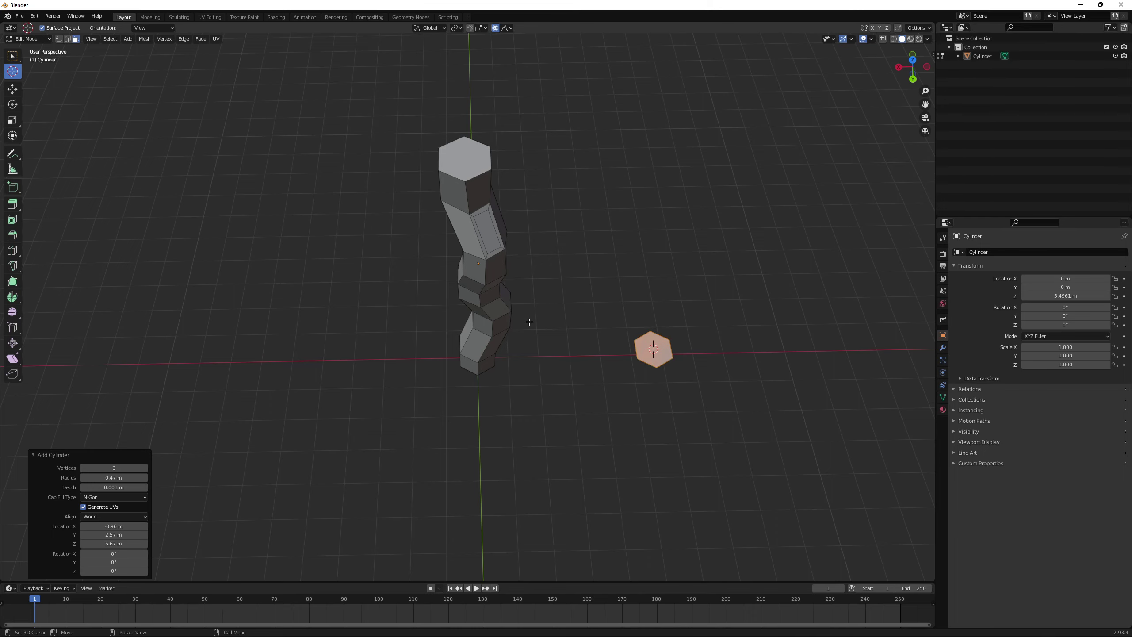
scroll(655, 337, "up", 2)
mouse_move(654, 336)
middle_mouse_down()
mouse_move(635, 317)
mouse_move(669, 298)
mouse_move(500, 318)
middle_mouse_up()
mouse_move(125, 479)
left_mouse_down()
mouse_move(143, 478)
mouse_move(107, 478)
mouse_move(133, 488)
left_mouse_up()
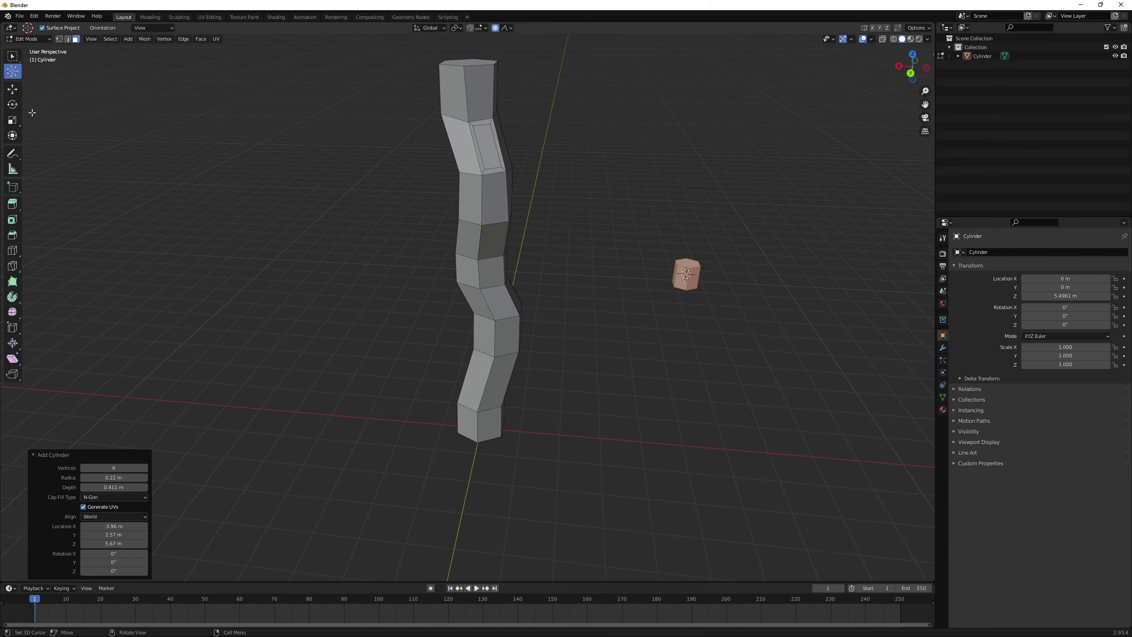
Step: Move the small hexagonal cylinder along X into line with the column and raise it about 2.16 m in Z
left_click(12, 89)
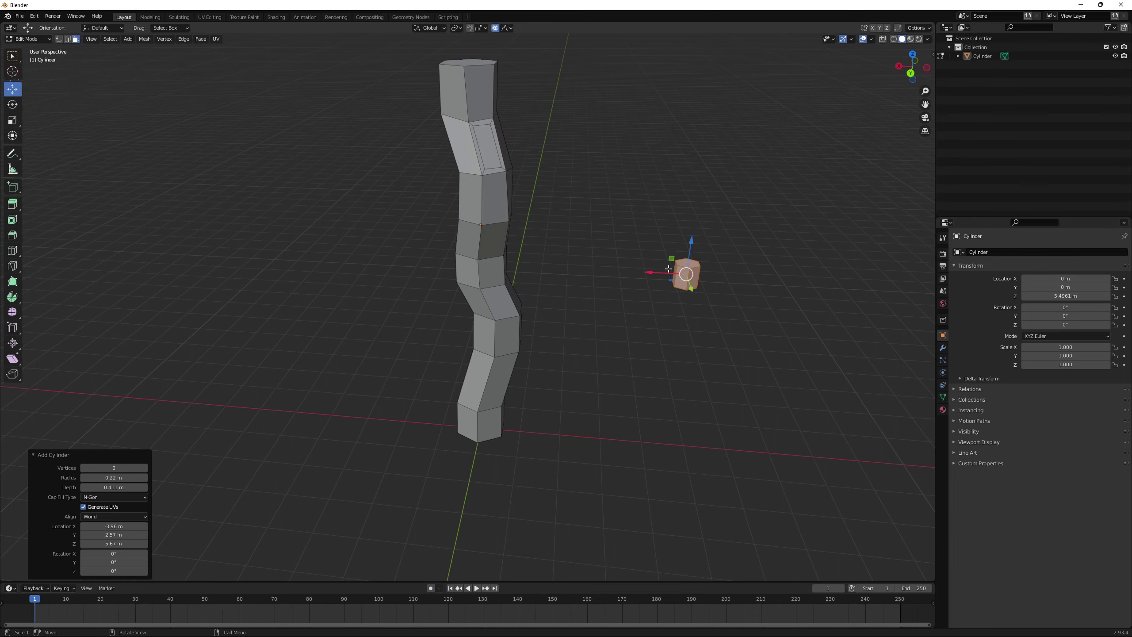
left_click_drag(669, 269, 446, 267)
middle_click_drag(446, 267, 438, 244)
left_click_drag(351, 204, 348, 105)
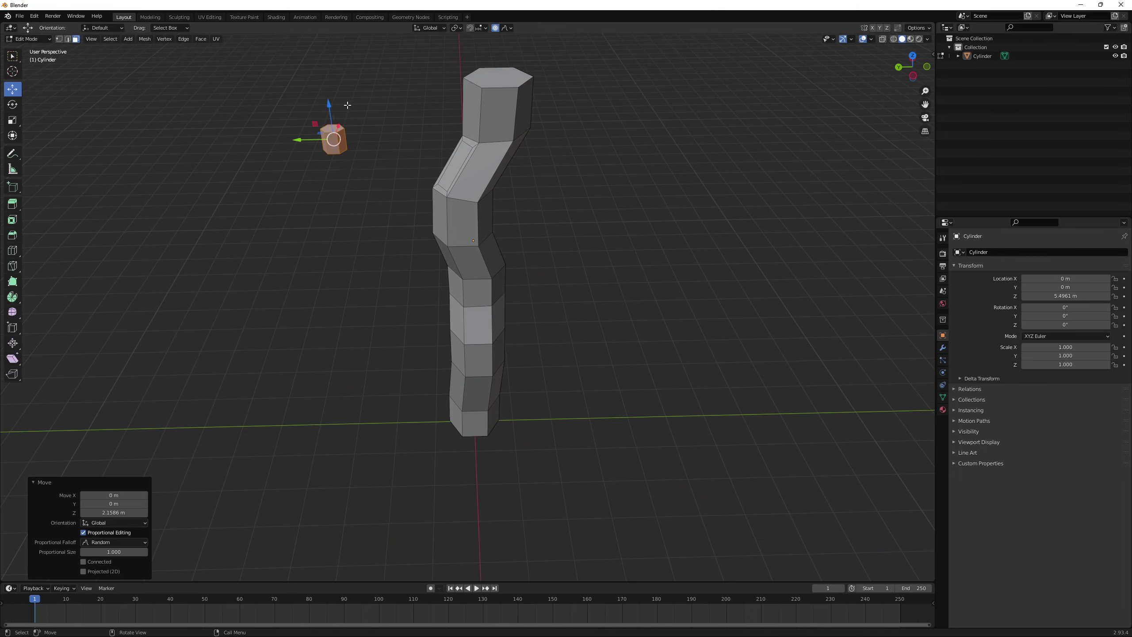
Step: Rotate the small cylinder about -27.1° around the global X axis so it tilts away from the column
left_click(13, 105)
middle_click_drag(316, 207, 563, 183)
left_click_drag(578, 130, 597, 139)
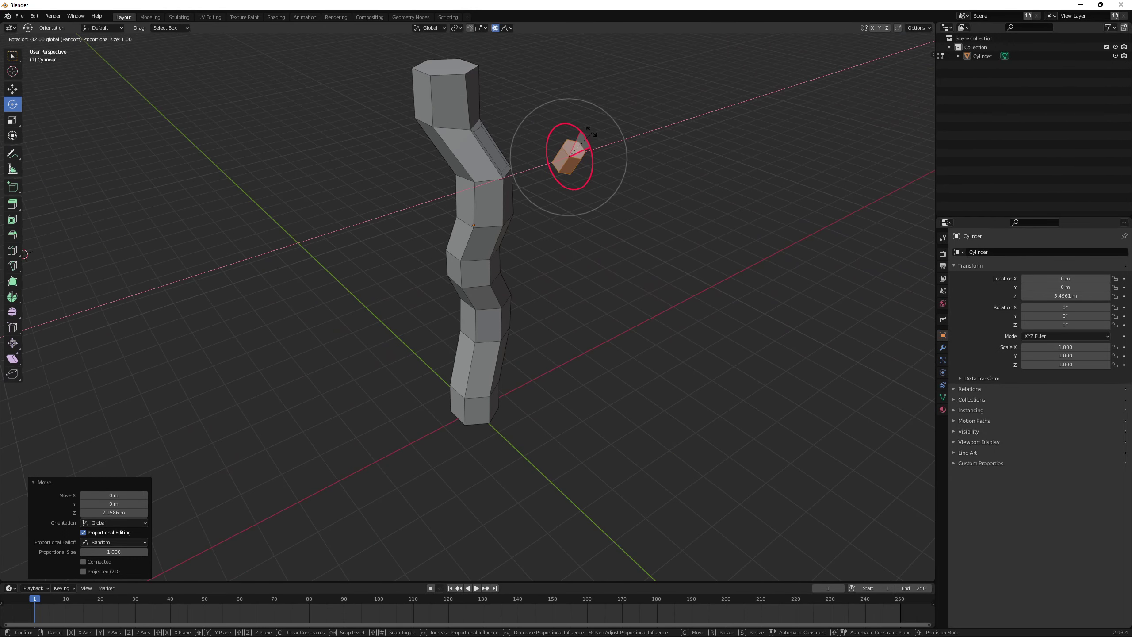
left_click_drag(394, 181, 396, 198)
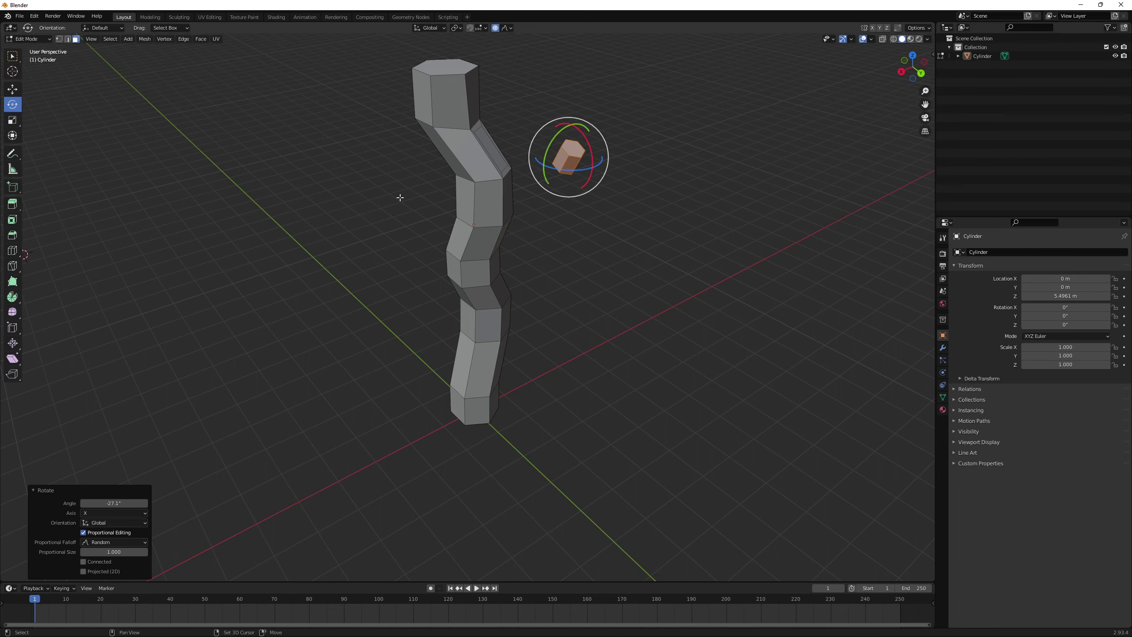
middle_click_drag(397, 198, 370, 169)
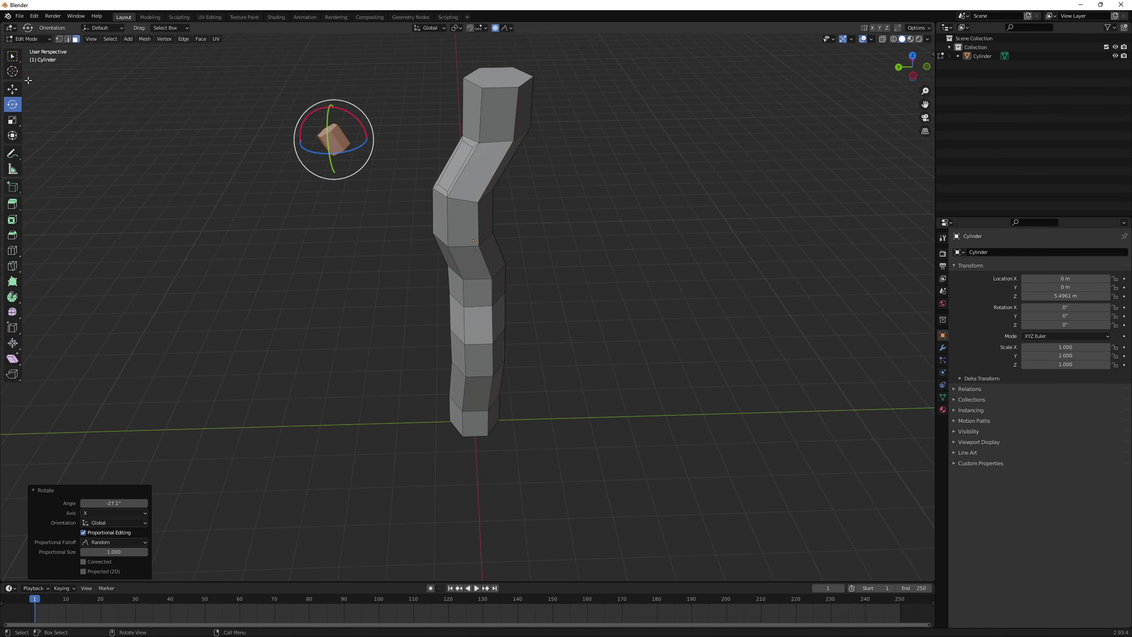
Step: Move the small cylinder about -1.89 m along Y, up against the column's inset face
left_click(12, 90)
left_click_drag(310, 135, 411, 130)
middle_click_drag(411, 130, 441, 134)
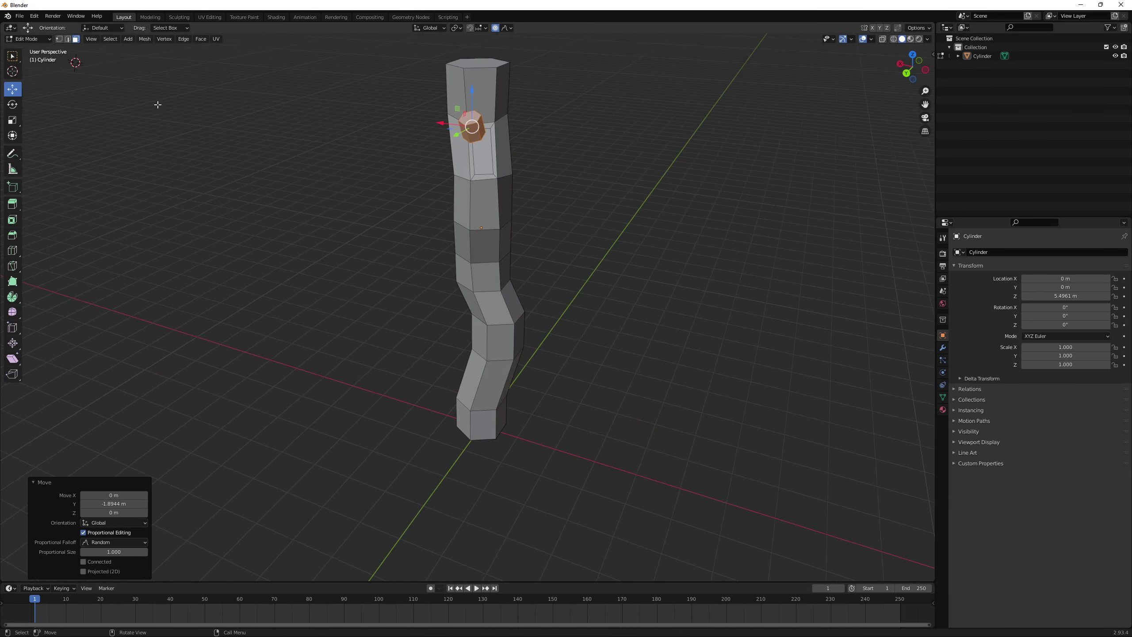
Step: Rotate the small cylinder about -18.3° around the global Y axis
left_click(13, 102)
middle_click_drag(273, 177, 341, 190)
middle_click_drag(392, 172, 451, 170)
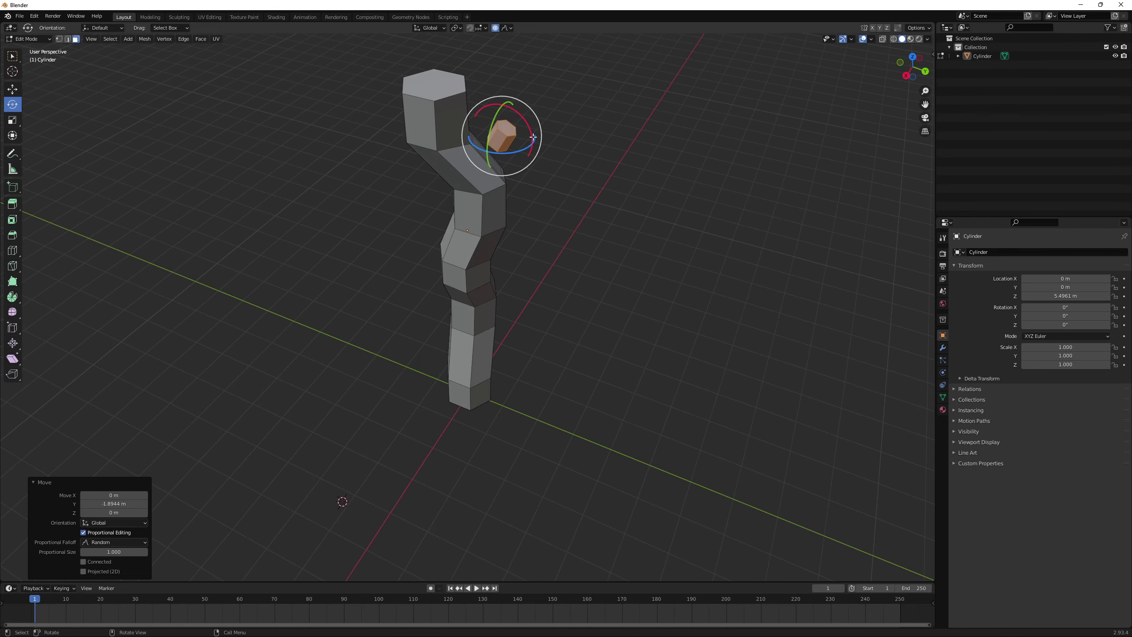
middle_click_drag(533, 137, 491, 144)
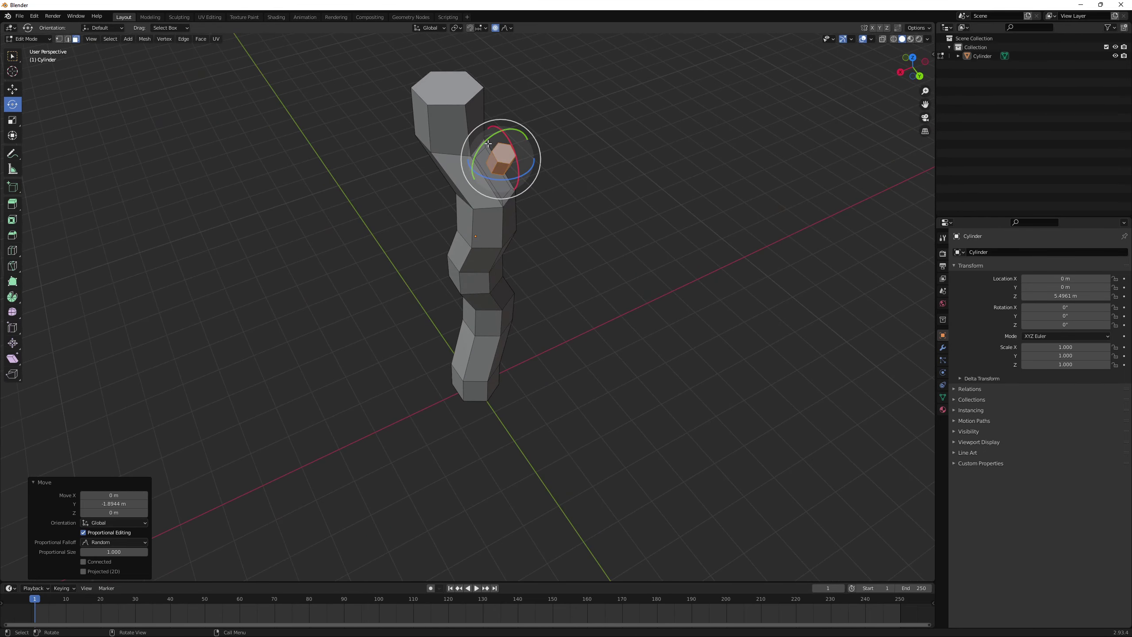
left_click_drag(489, 144, 496, 137)
middle_click_drag(496, 136, 580, 150)
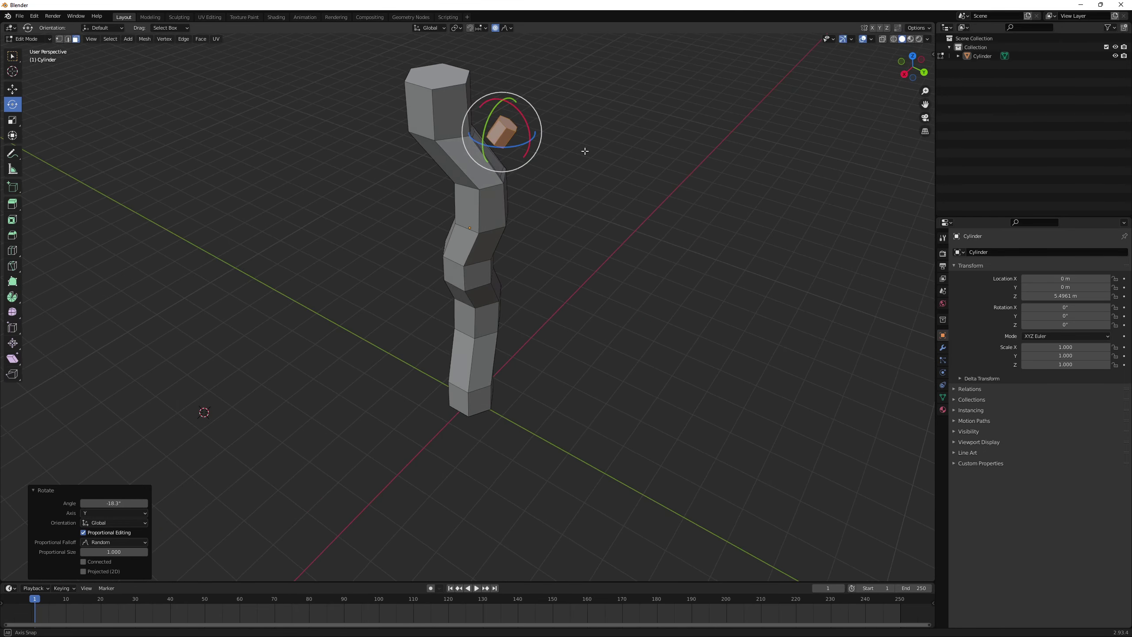
Step: Activate the Move tool and select all faces of the small tilted cylinder, leaving the column unselected
left_click(13, 89)
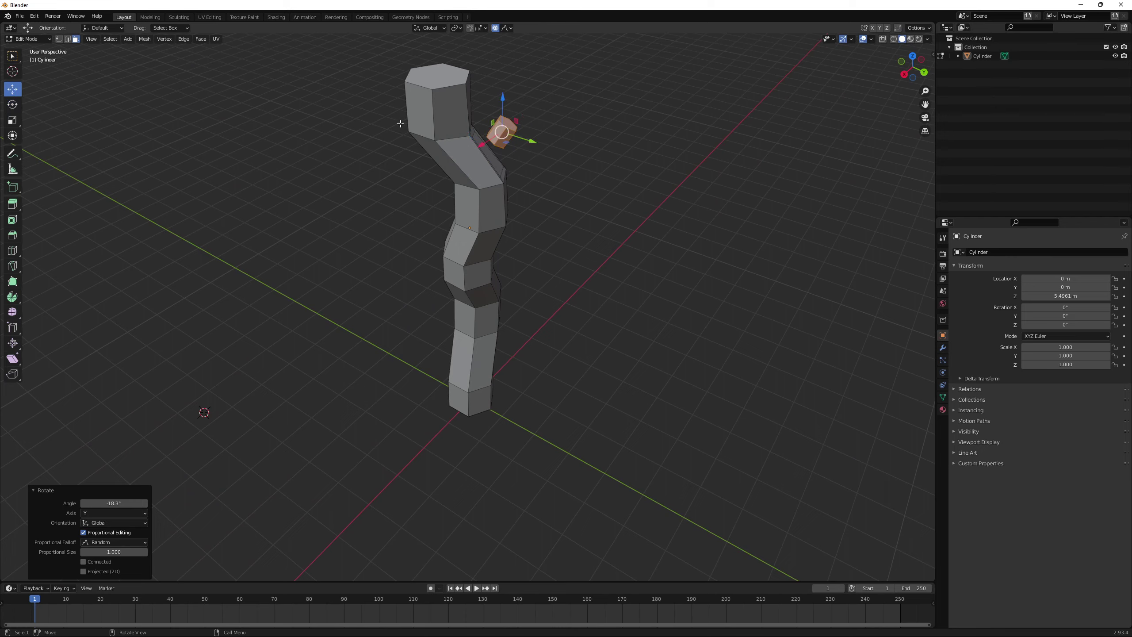
left_click_drag(487, 142, 511, 137)
key("e")
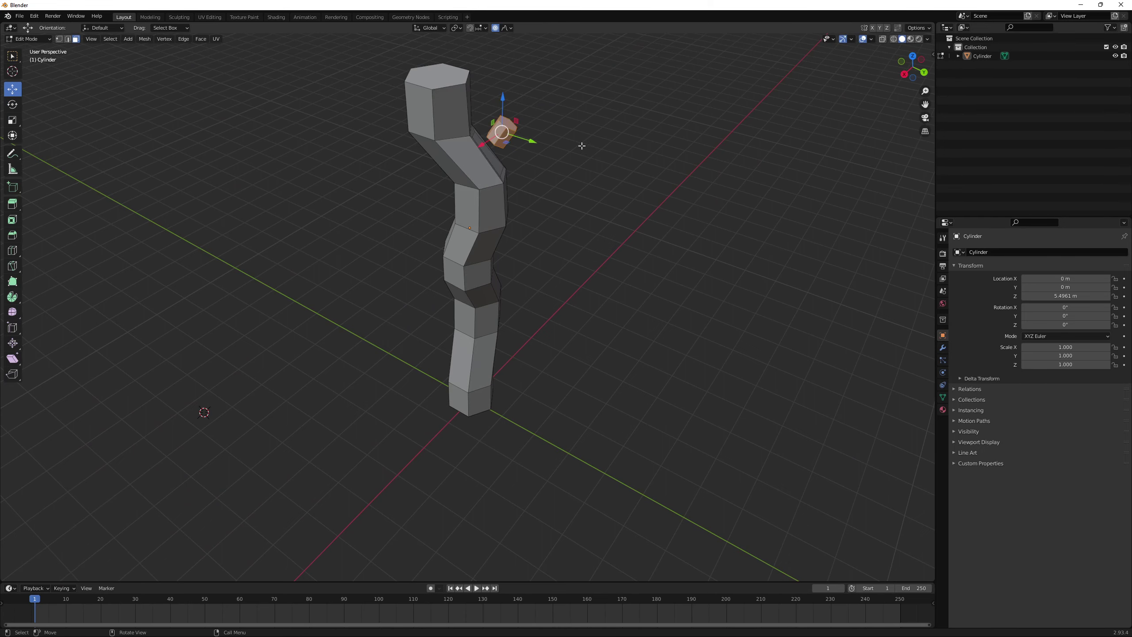
middle_click_drag(574, 151, 497, 176)
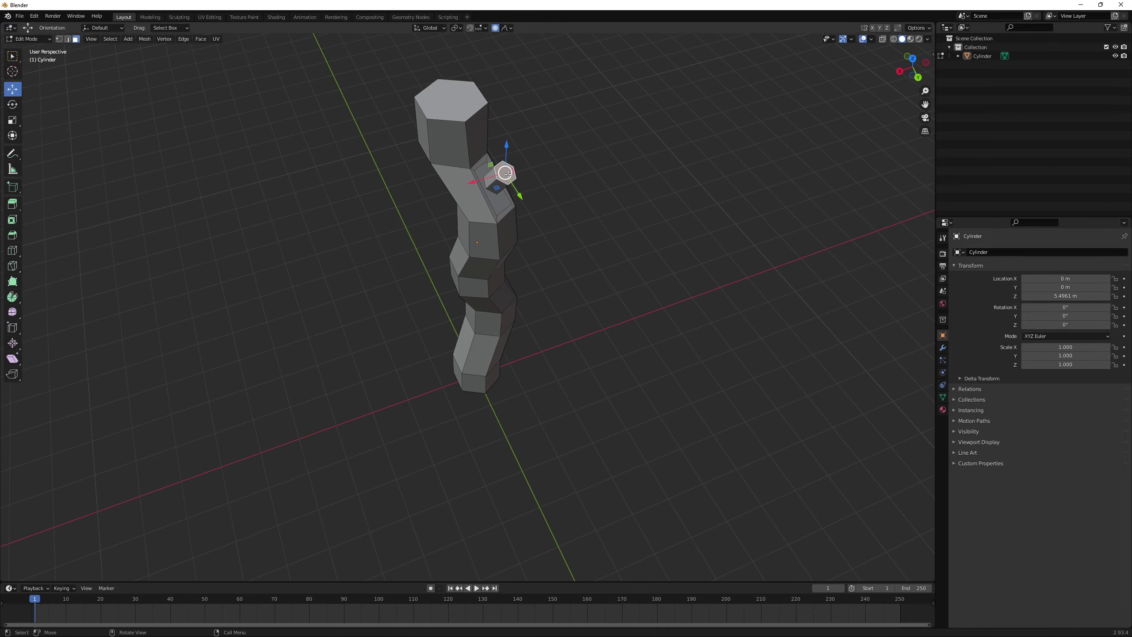
scroll(577, 252, "up", 4)
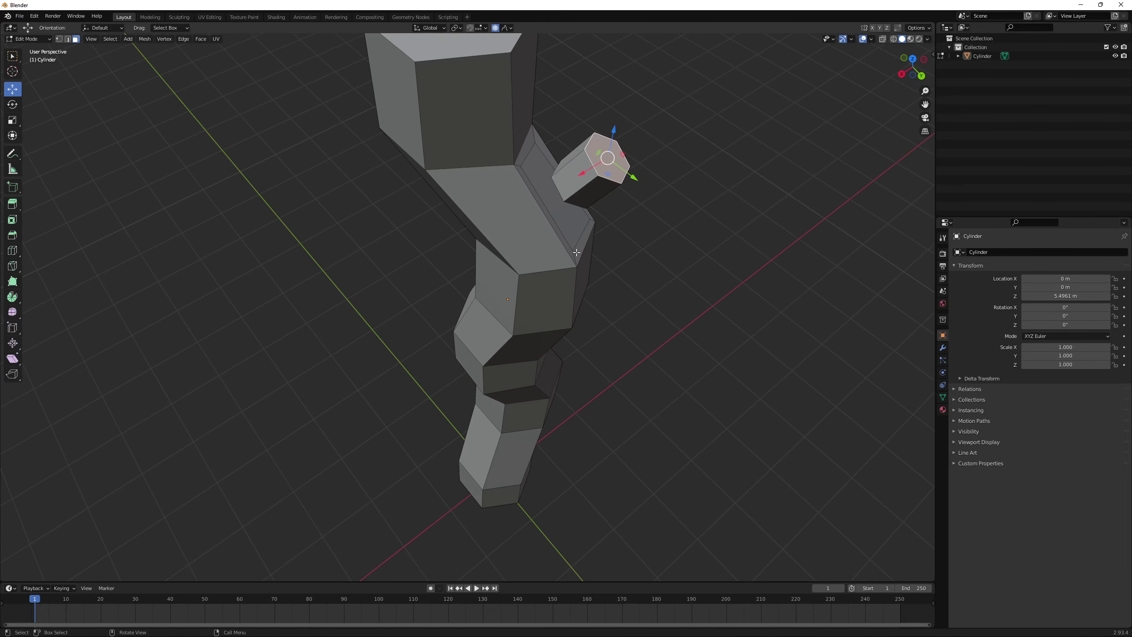
left_click(573, 173, "ctrl")
middle_click_drag(615, 215, 620, 235)
left_click(604, 276, "ctrl")
middle_click_drag(605, 276, 334, 115)
left_click(303, 127, "ctrl")
left_click(275, 126, "ctrl")
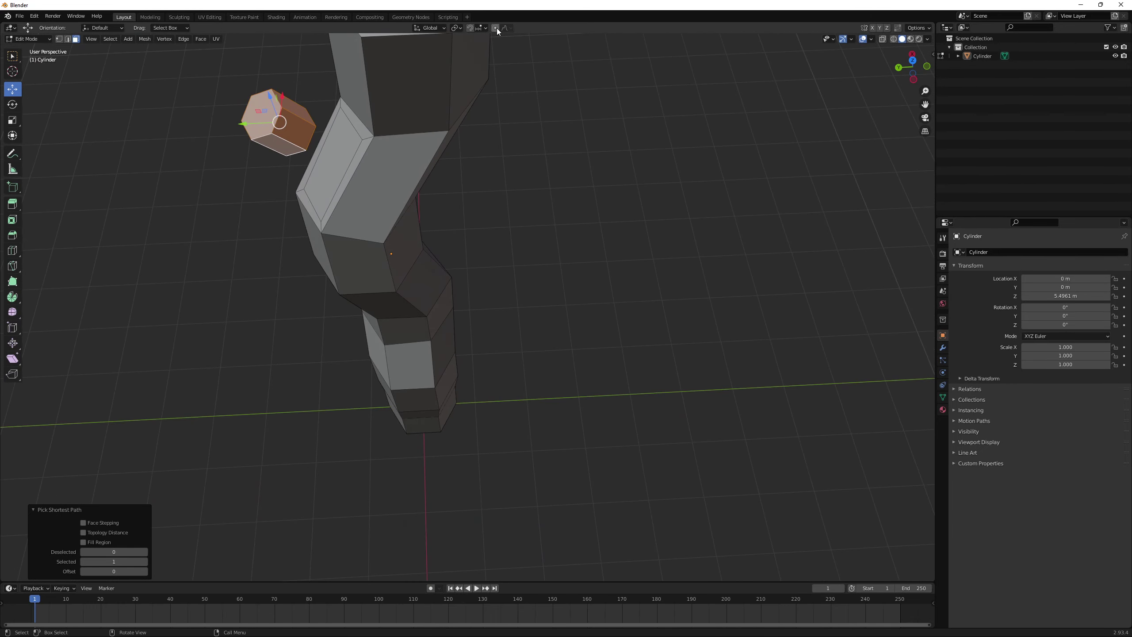
Step: With proportional editing off, lower the small cylinder and shift it about -0.32 m along Y into the column's inset face
middle_click_drag(310, 181, 498, 161)
left_click_drag(476, 190, 476, 203)
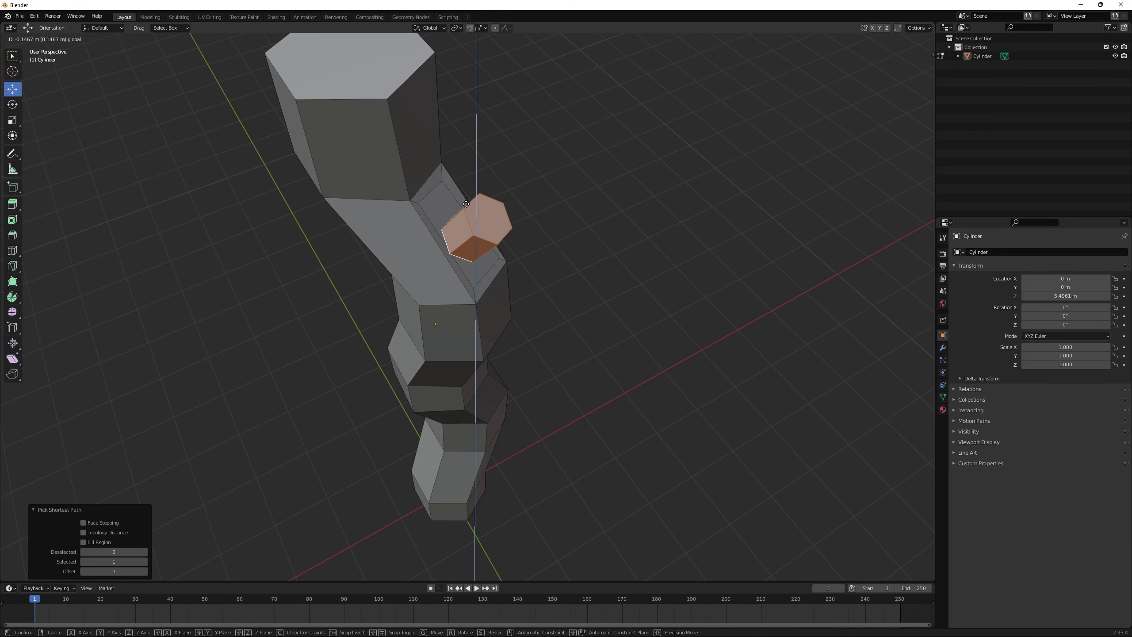
middle_click_drag(477, 203, 605, 169)
left_click_drag(591, 207, 575, 201)
middle_click_drag(575, 201, 395, 129)
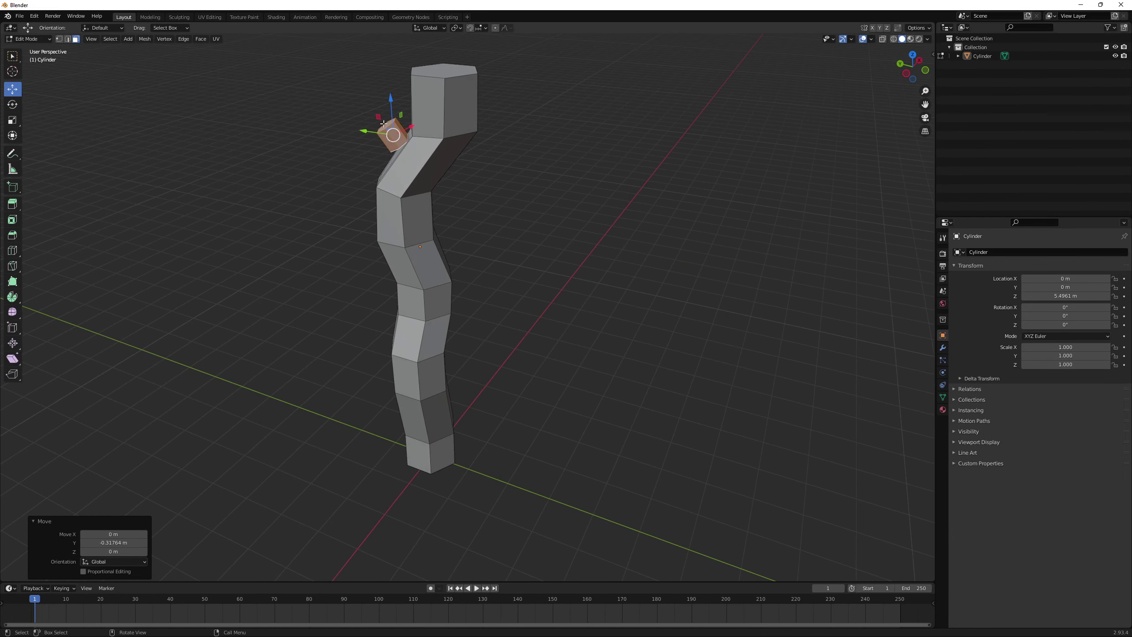
left_click_drag(394, 117, 396, 135)
Step: Fine-tune the small cylinder's X position so it sits over the column's inset face, and clear the selection
middle_click_drag(395, 134, 495, 184)
scroll(517, 188, "up", 1)
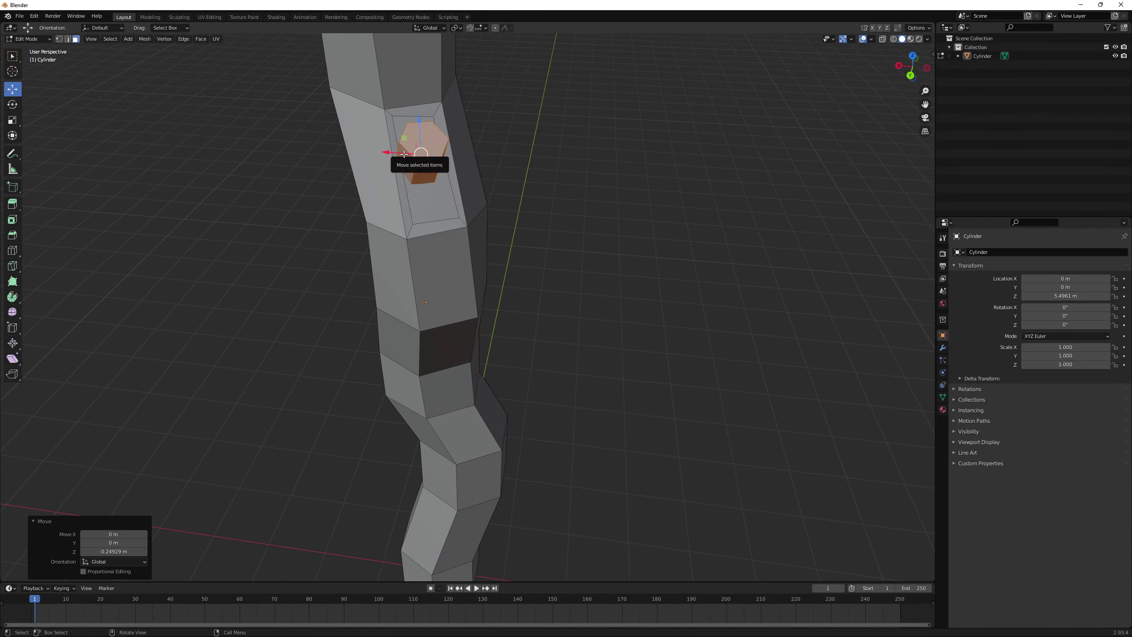
left_click_drag(406, 154, 417, 154)
mouse_move(417, 153)
middle_mouse_down()
mouse_move(404, 148)
mouse_move(419, 153)
middle_mouse_up()
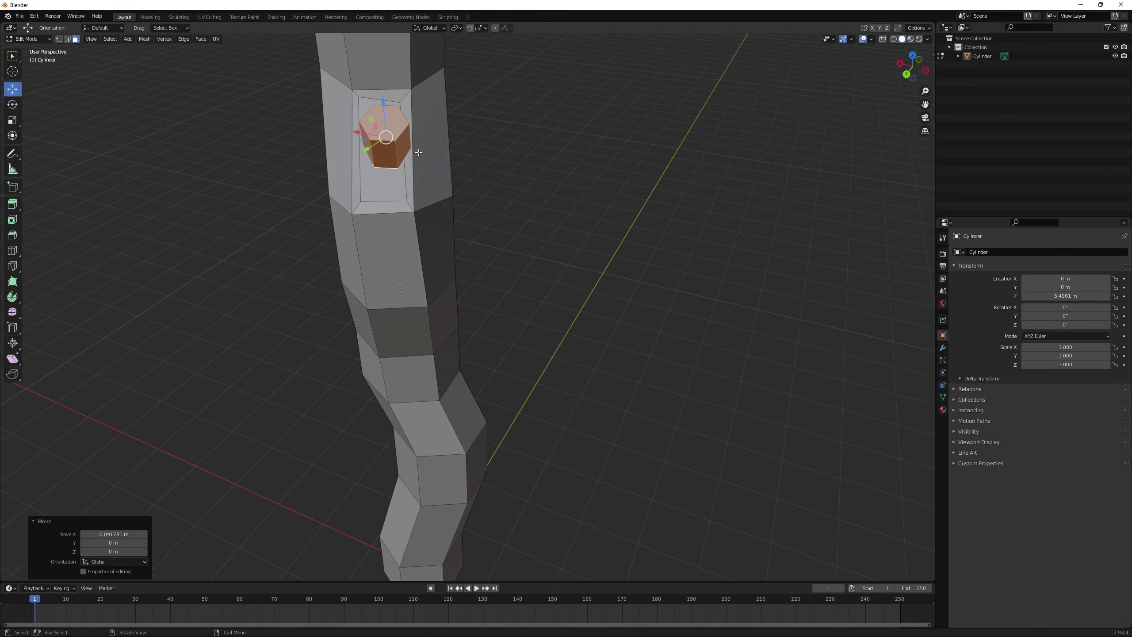
left_click_drag(371, 135, 358, 139)
left_click(524, 141)
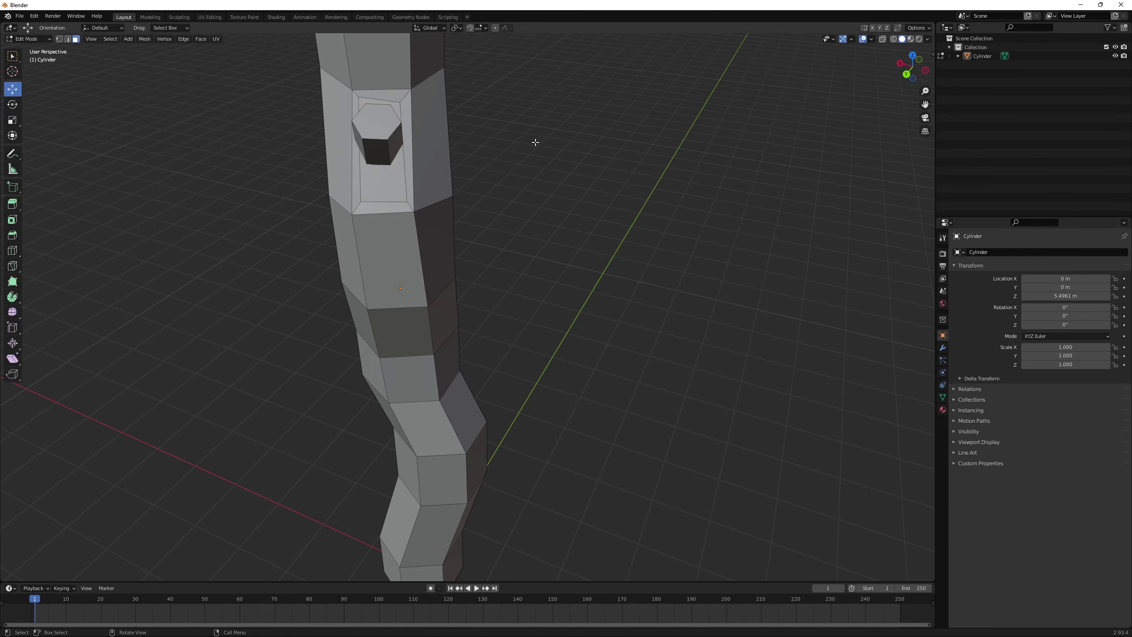
Step: Extrude the small cylinder's outer end face about 1.8 m along its normal to form a branch
middle_click_drag(524, 141, 294, 114)
left_click(308, 87)
scroll(304, 165, "down", 5)
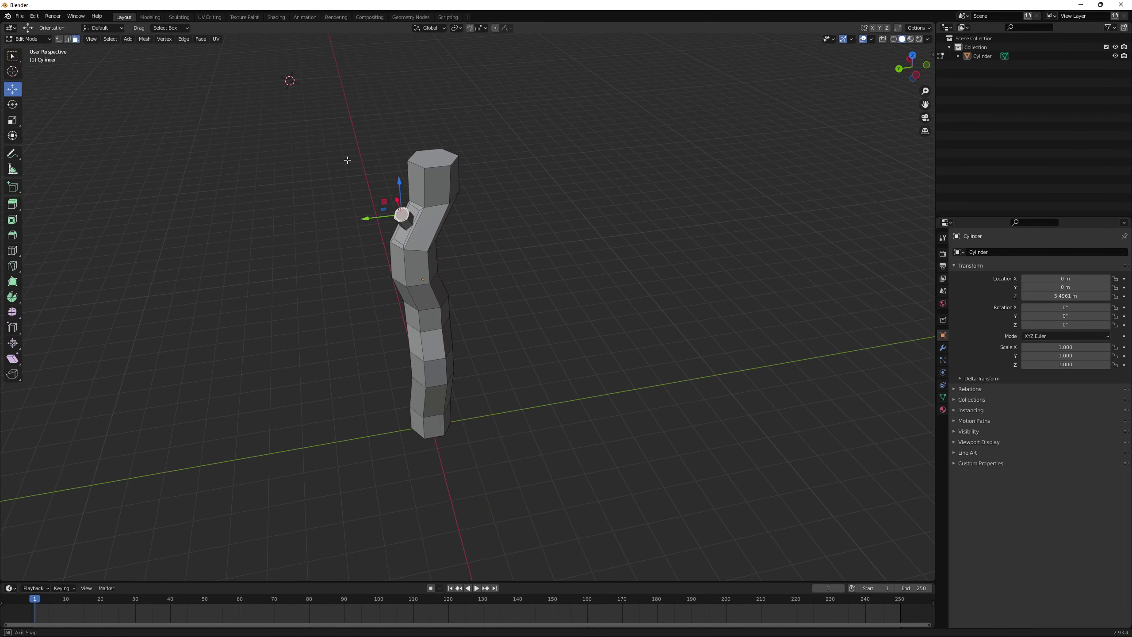
left_click(406, 172)
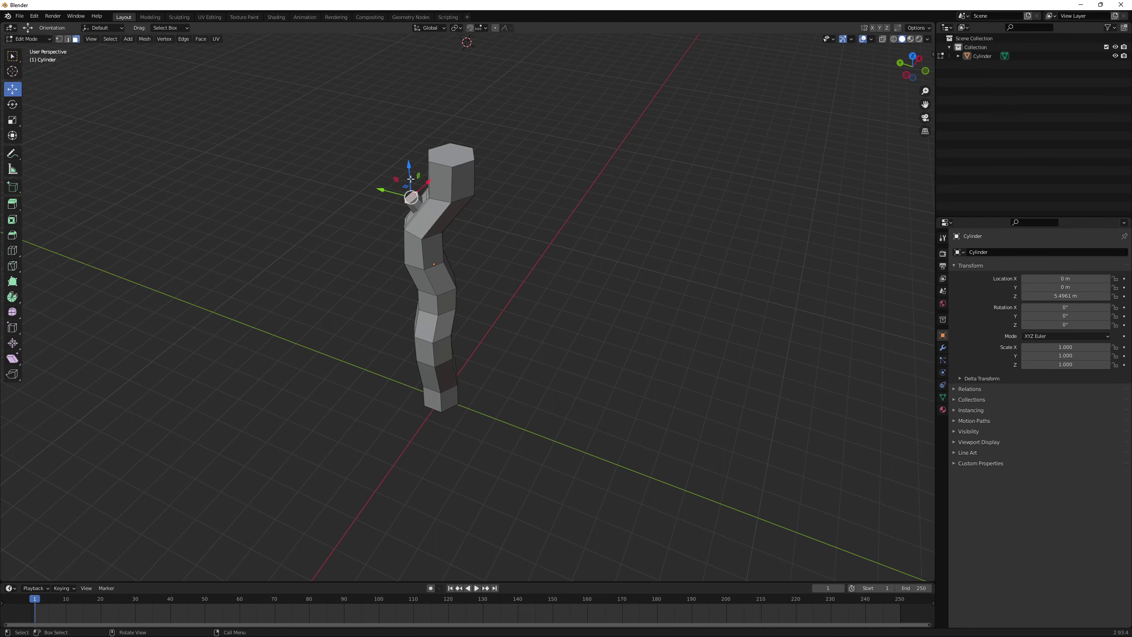
middle_click_drag(407, 179, 429, 206)
scroll(442, 179, "up", 3)
scroll(406, 192, "down", 1)
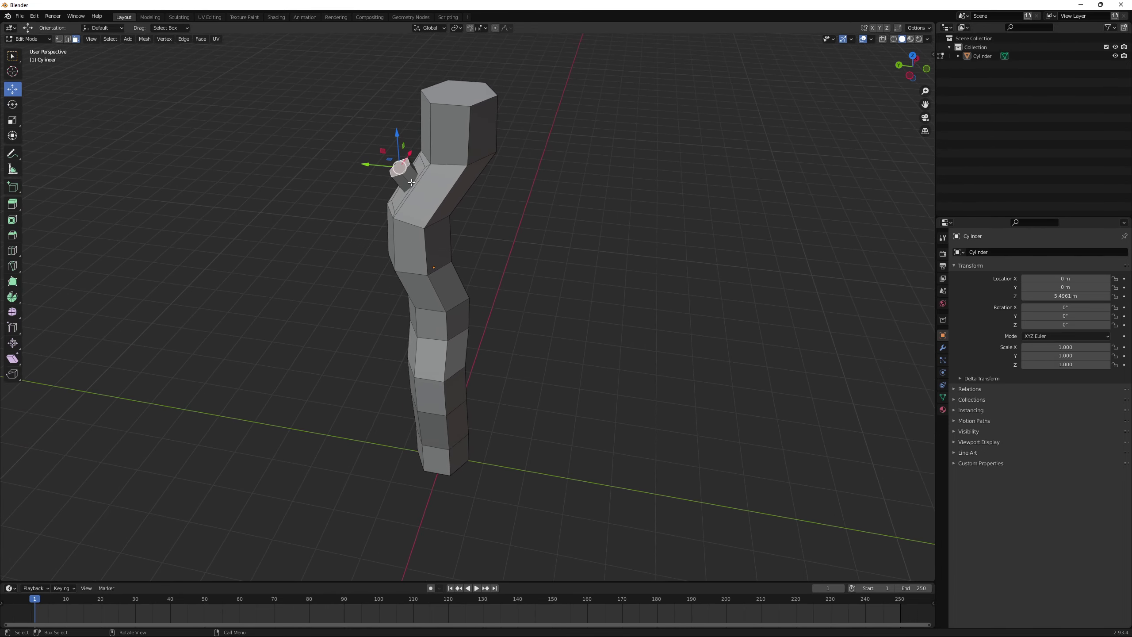
key("e")
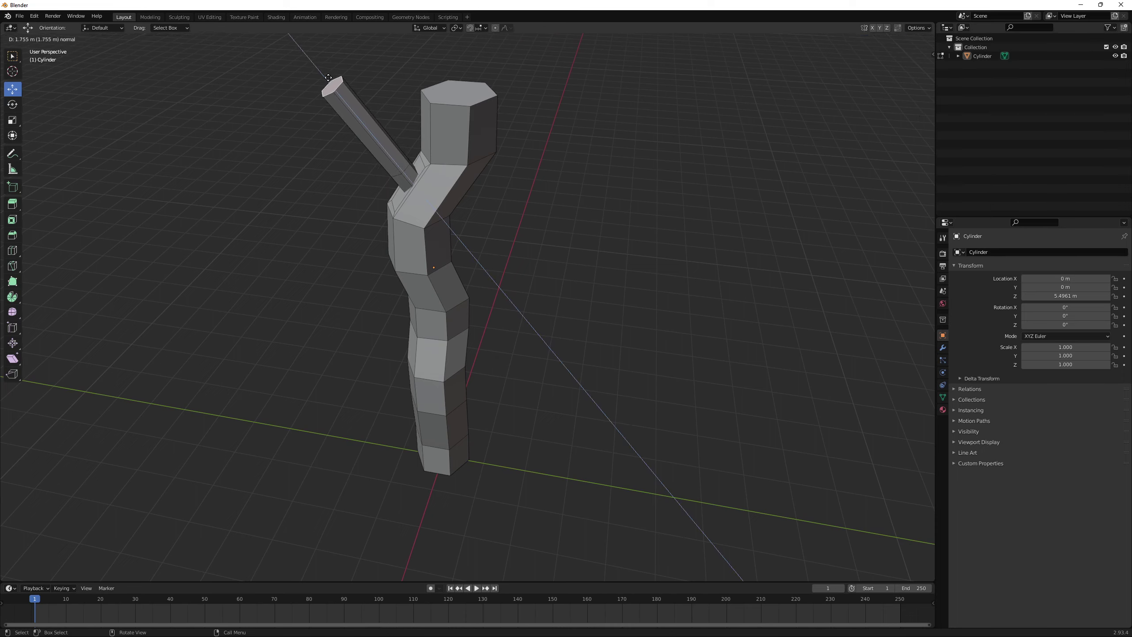
left_click(324, 72)
Step: Select the side faces around the extruded branch and inset them about 0.287 m
middle_click_drag(325, 72, 557, 148)
left_click(553, 143, "ctrl")
middle_click_drag(644, 183, 718, 124)
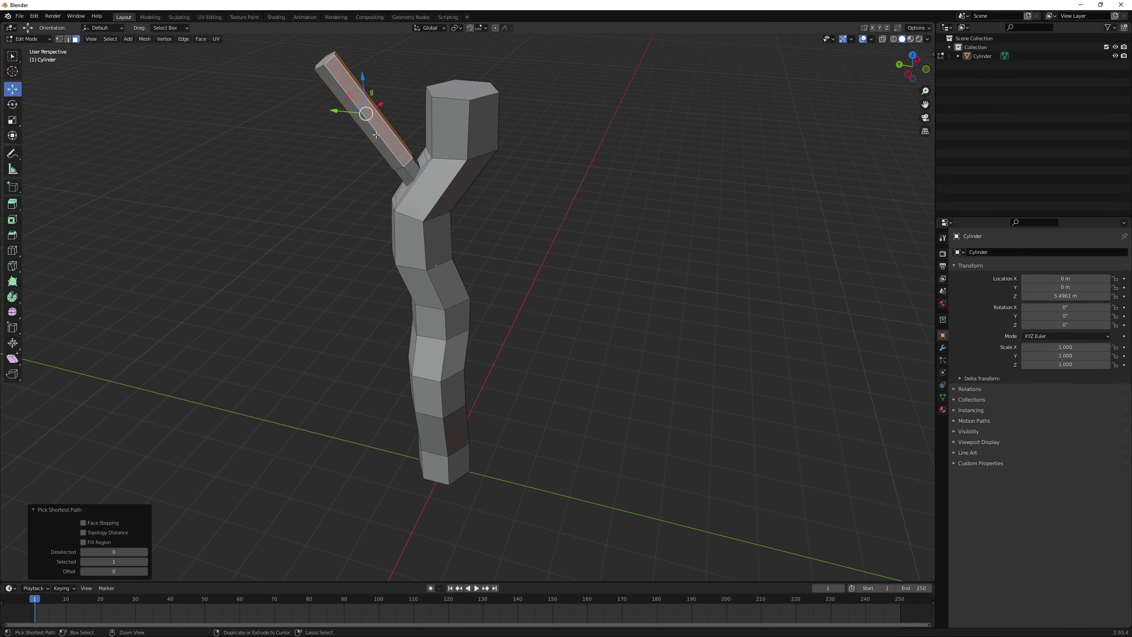
mouse_move(386, 128)
middle_mouse_down()
mouse_move(426, 130)
mouse_move(396, 129)
middle_mouse_up()
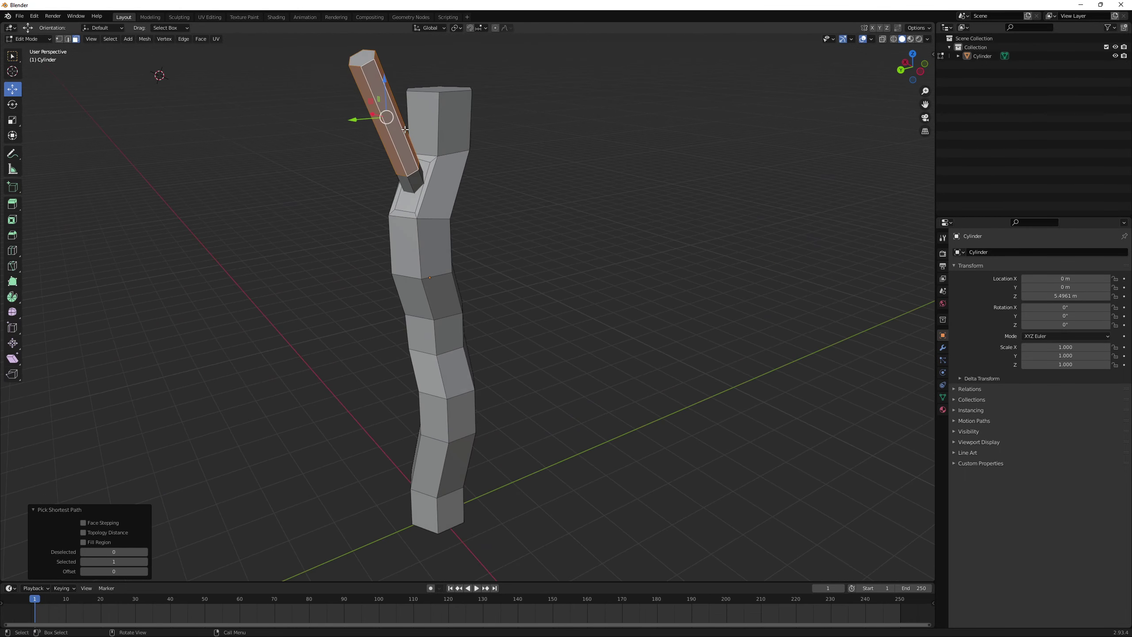
key("i")
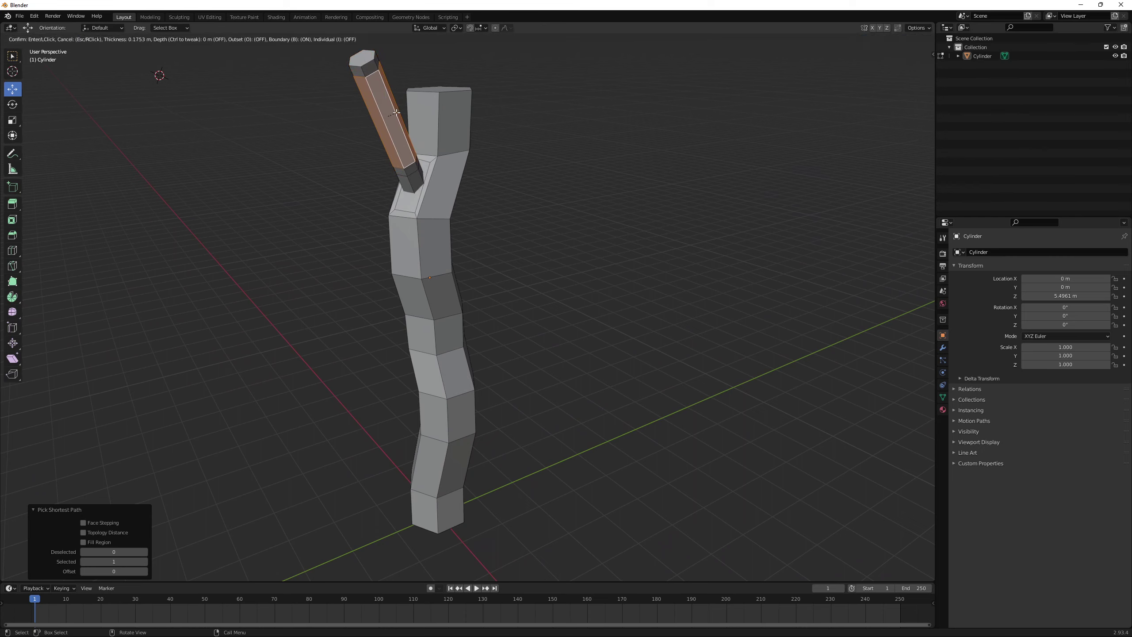
left_click(384, 117)
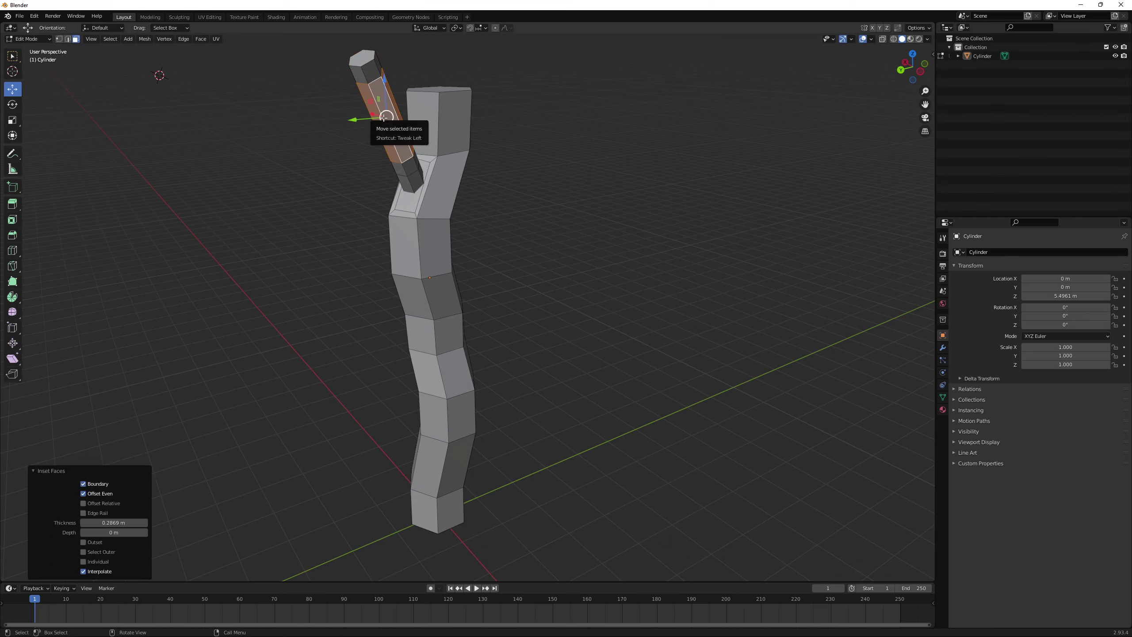
Step: Select the ring of long middle side faces around the branch and inset it by about 0.65 m
key("i")
key("Escape")
left_click(448, 44)
middle_click_drag(427, 84, 505, 121)
left_click(405, 113)
left_click(518, 131, "ctrl")
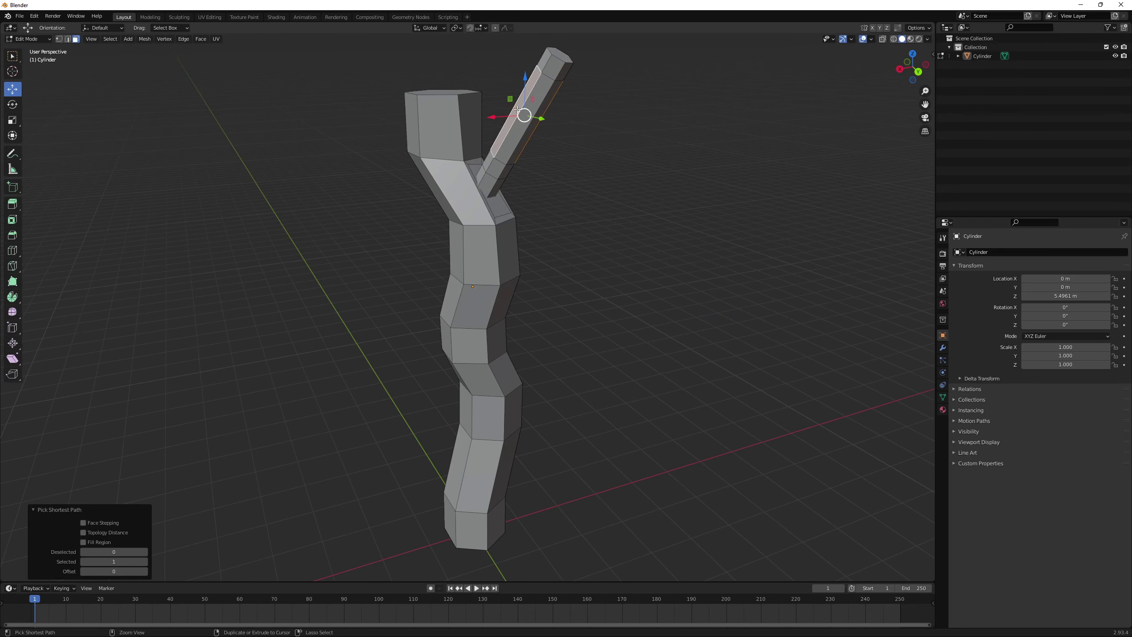
middle_click_drag(518, 130, 401, 102)
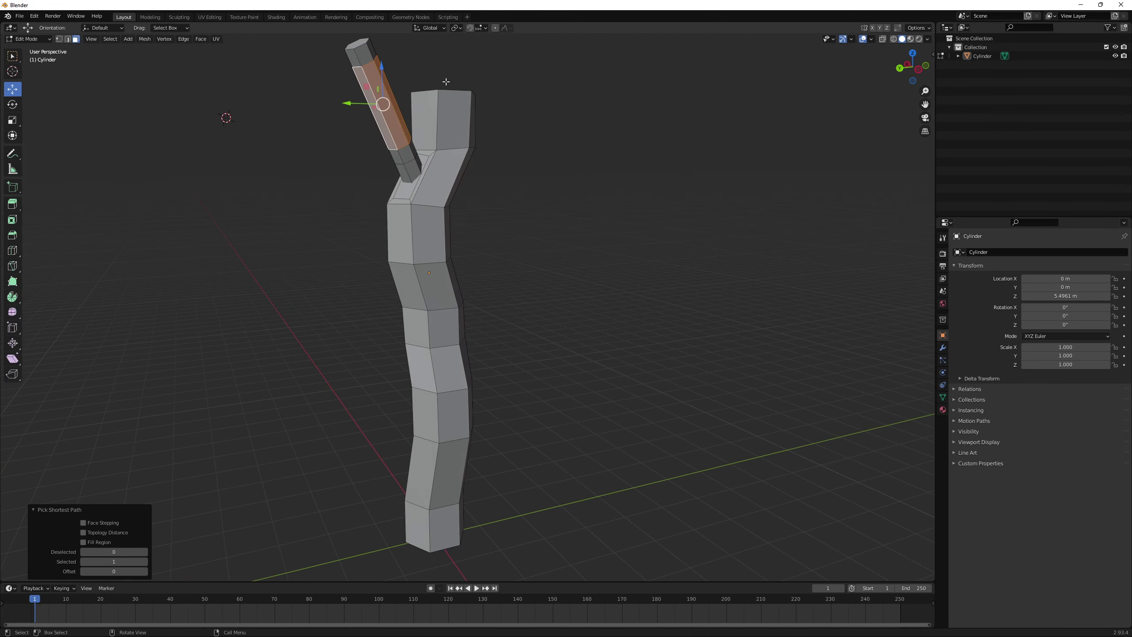
key("i")
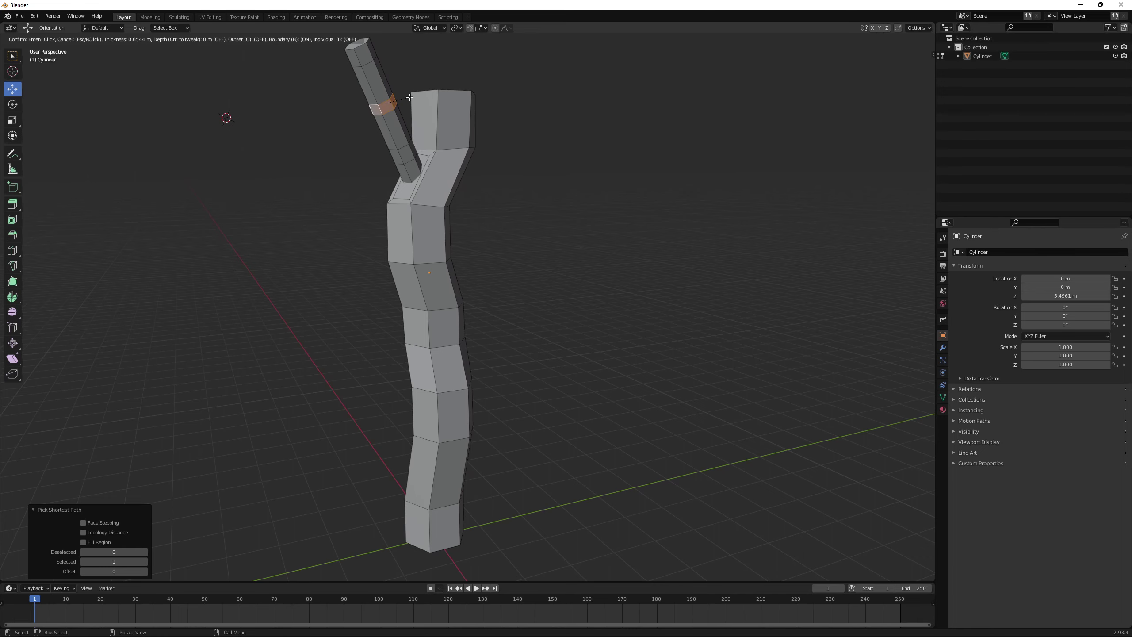
left_click(410, 97)
Step: Select the ring of side faces on the branch's lower half and inset it by about 0.22 m
middle_click_drag(397, 84, 426, 72)
left_click(407, 127)
middle_click_drag(407, 127, 330, 159)
left_click(519, 132, "ctrl")
left_click(413, 134, "ctrl")
middle_click_drag(396, 146, 437, 134)
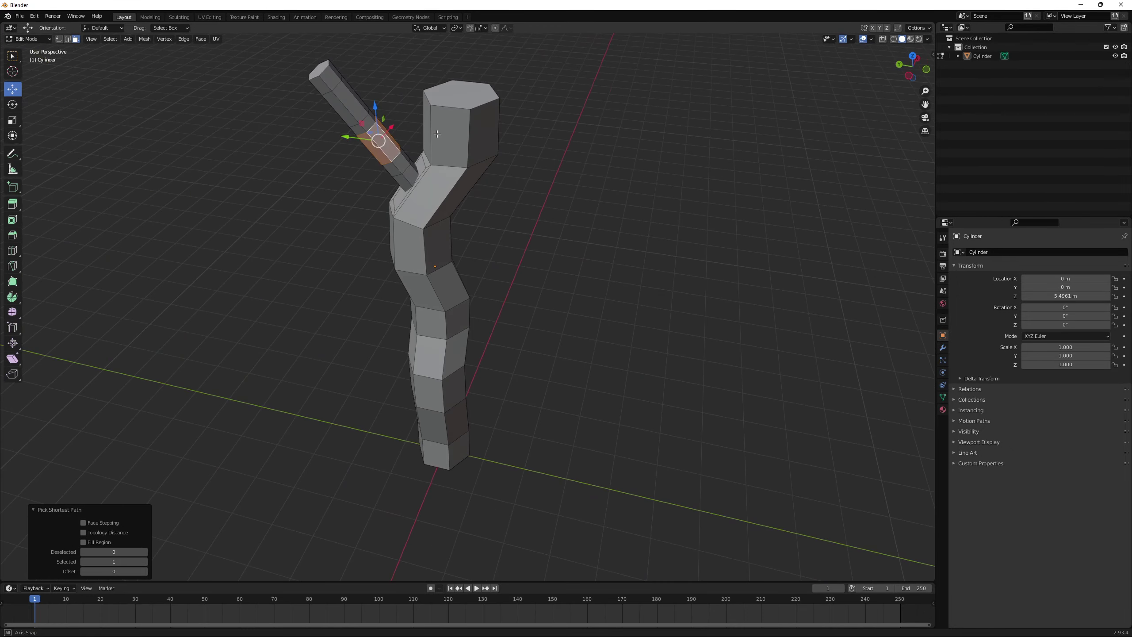
key("i")
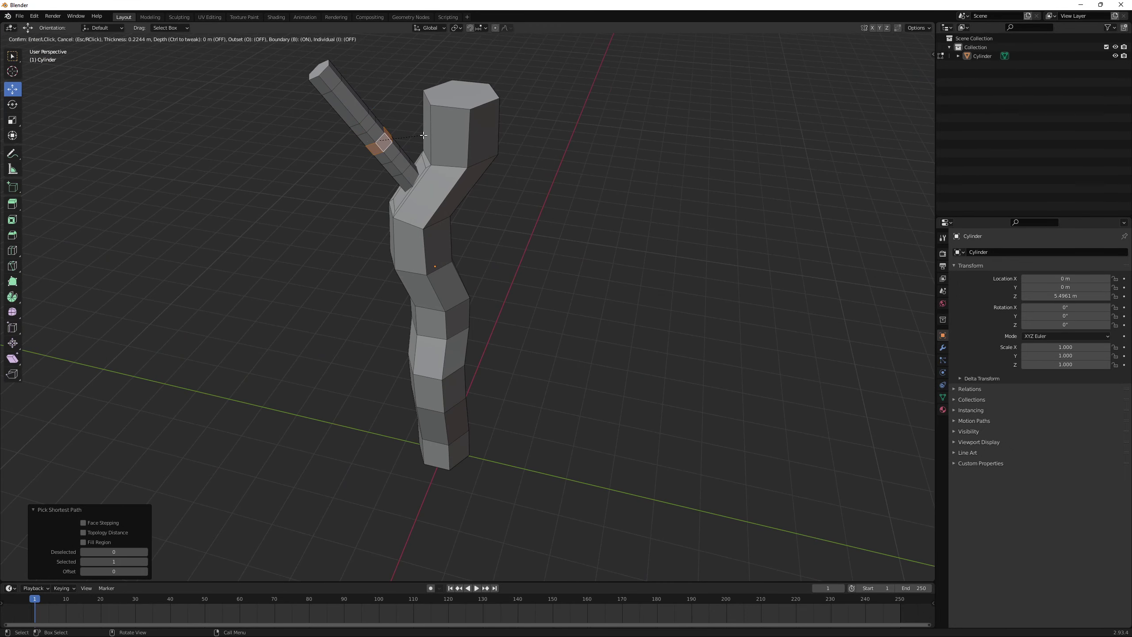
left_click(425, 135)
Step: Select the faces at the branch's outer end, enable proportional editing, and move them with random falloff at size 1.00
middle_click_drag(425, 136, 532, 151)
left_click(391, 82)
scroll(495, 146, "down", 4)
left_click(366, 109, "ctrl")
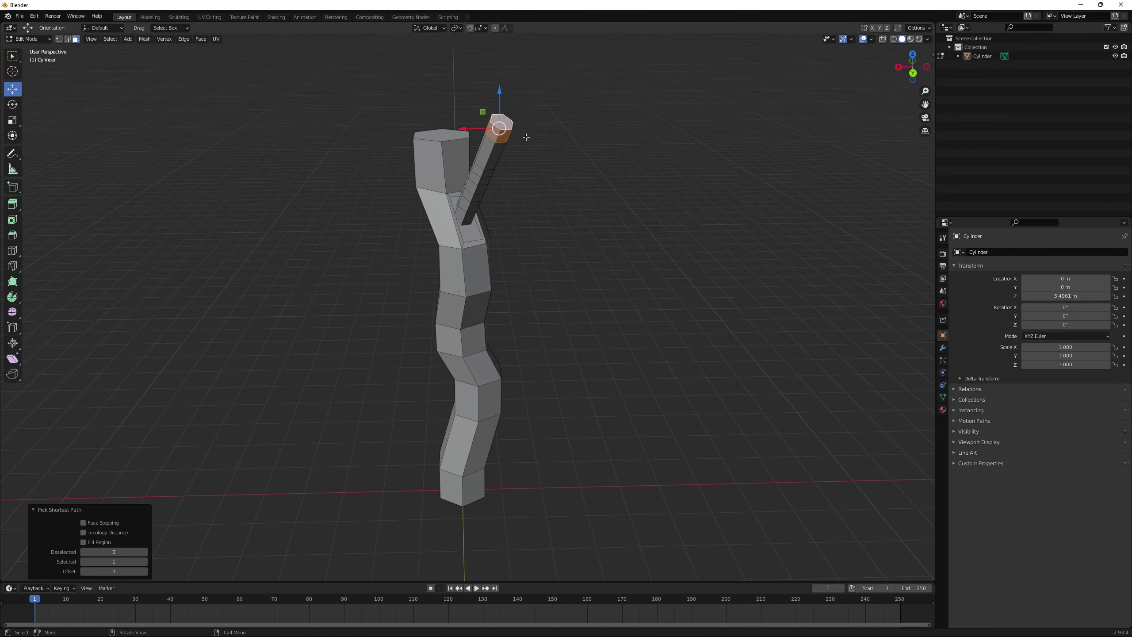
left_click(495, 31)
middle_click_drag(563, 140, 572, 140)
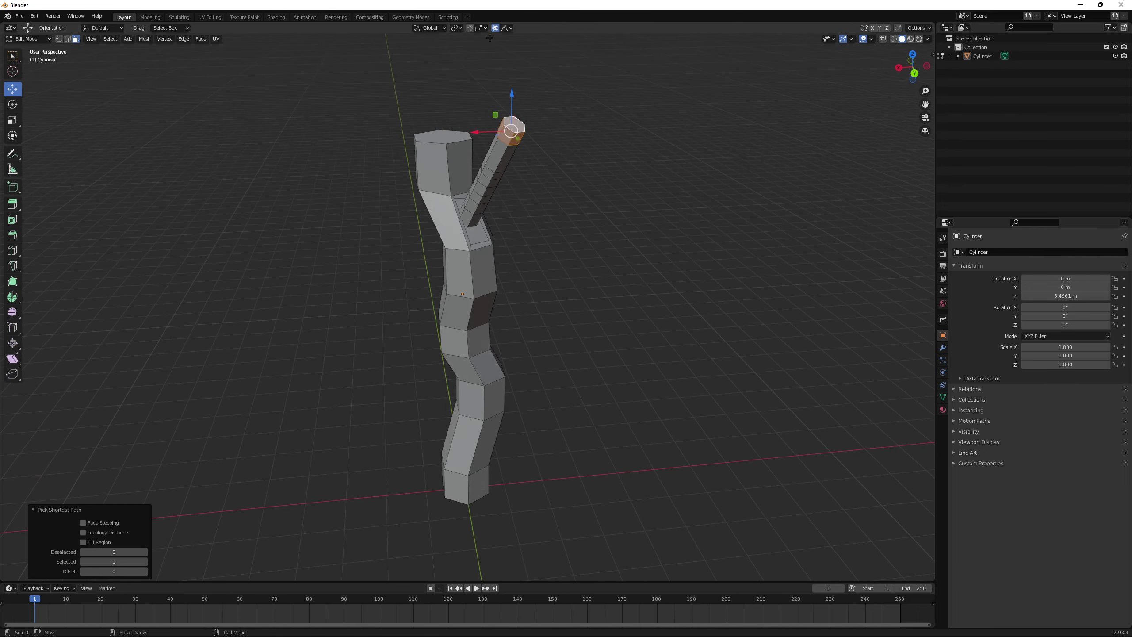
middle_click_drag(568, 198, 581, 183)
key("g")
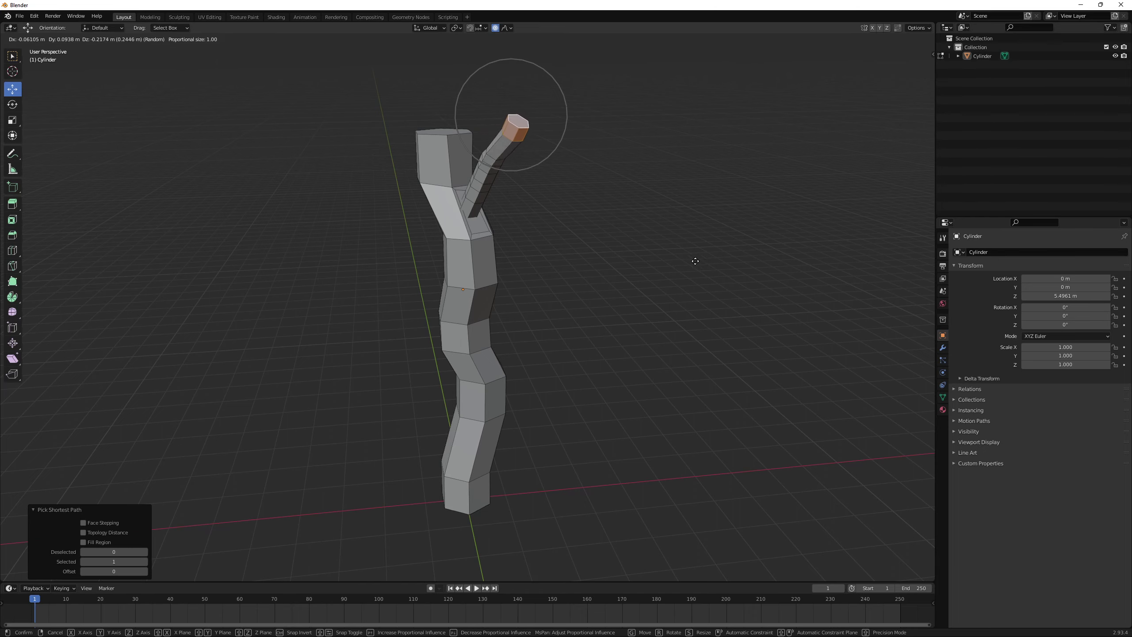
left_click(801, 265)
Step: Select the ring of short side faces midway along the branch and move it sideways with proportional editing to kink the branch
middle_click_drag(753, 260, 692, 227)
left_click(570, 156)
middle_click_drag(571, 184, 475, 123)
left_click(514, 142)
left_click(385, 121, "ctrl")
left_click(404, 135)
left_click(550, 153, "shift")
left_click(396, 129, "ctrl")
key("g")
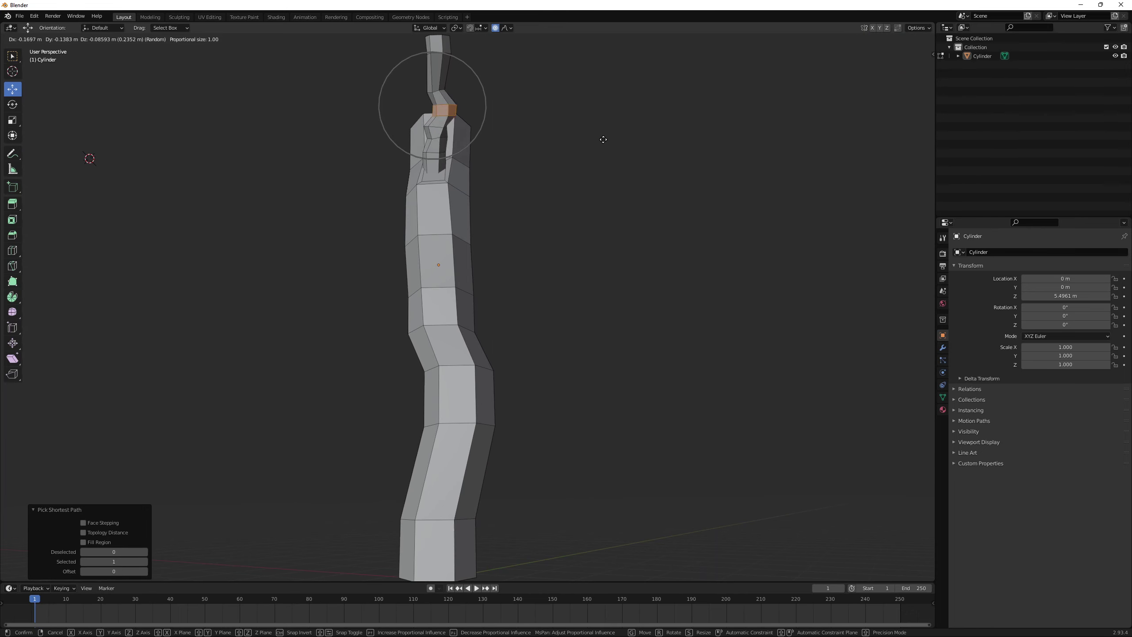
left_click(506, 131)
Step: Shift the selected middle branch ring a further 0.17 m or so to bend the branch in a second direction
middle_click_drag(506, 131, 617, 165)
key("g")
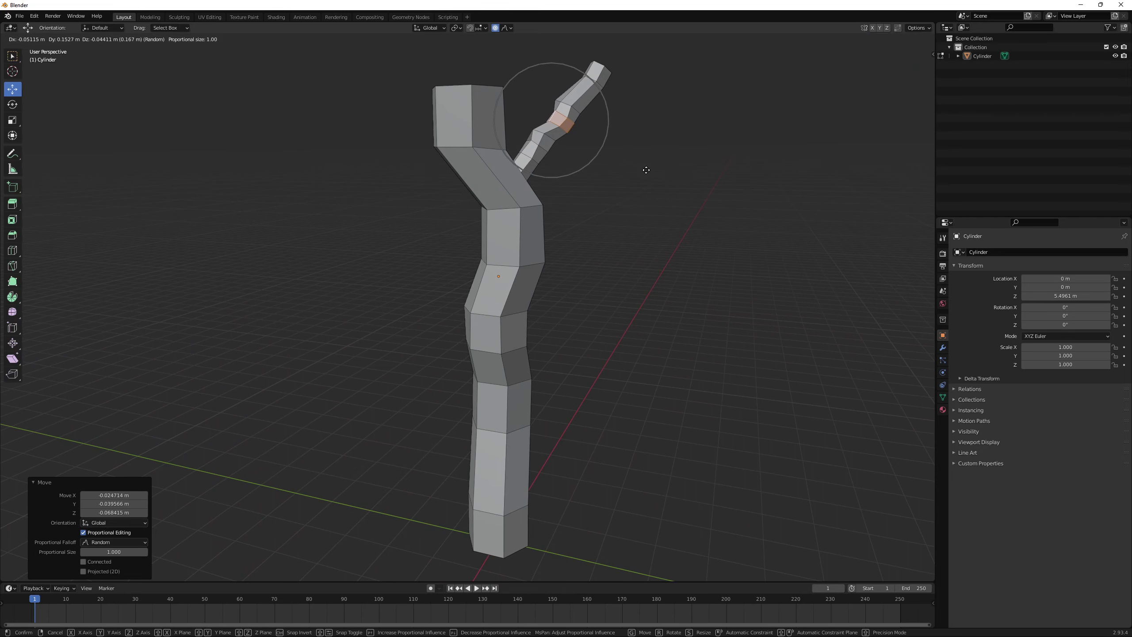
left_click(644, 169)
Step: Select the ring of side faces on the branch's lower half and move it slightly with proportional editing
middle_click_drag(600, 167, 452, 185)
left_click(544, 168)
left_click(404, 159, "ctrl")
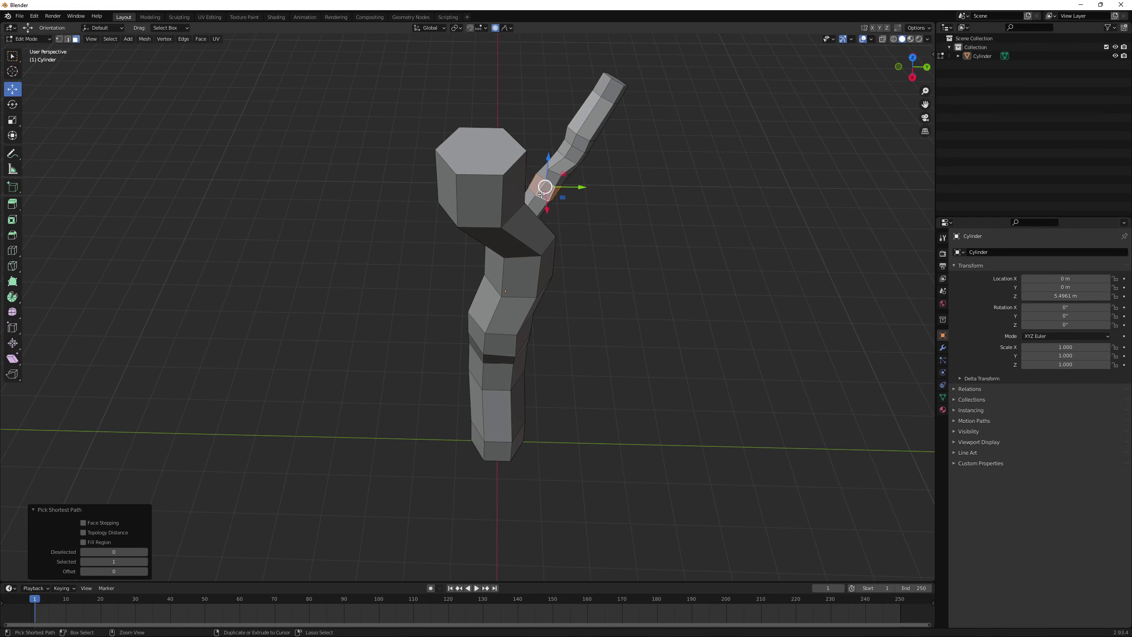
middle_click_drag(542, 194, 492, 171)
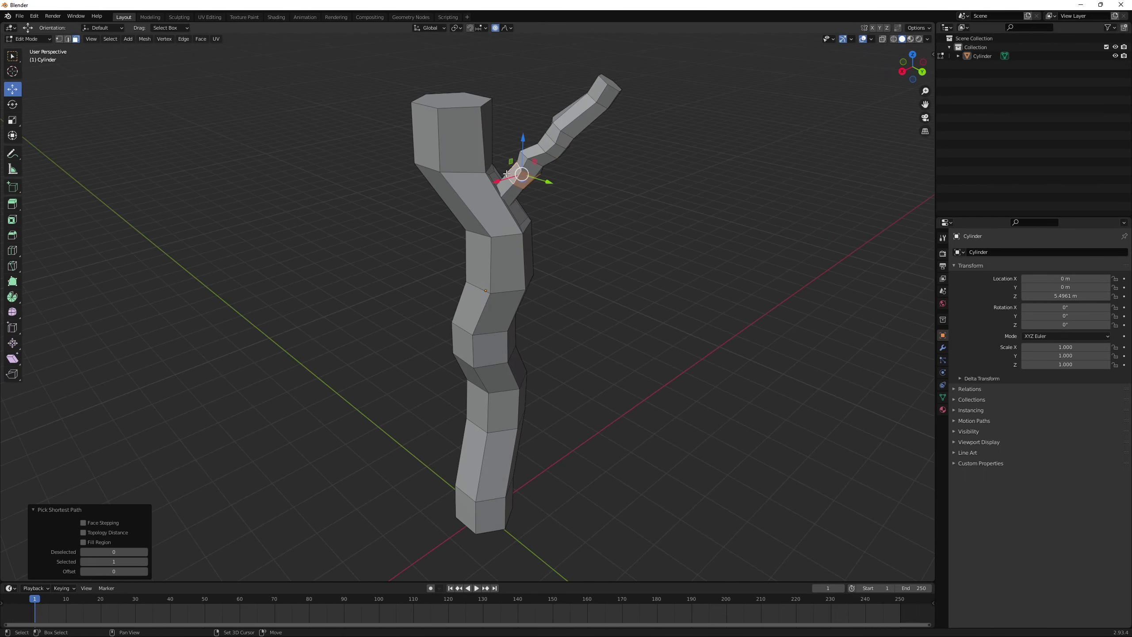
key("g")
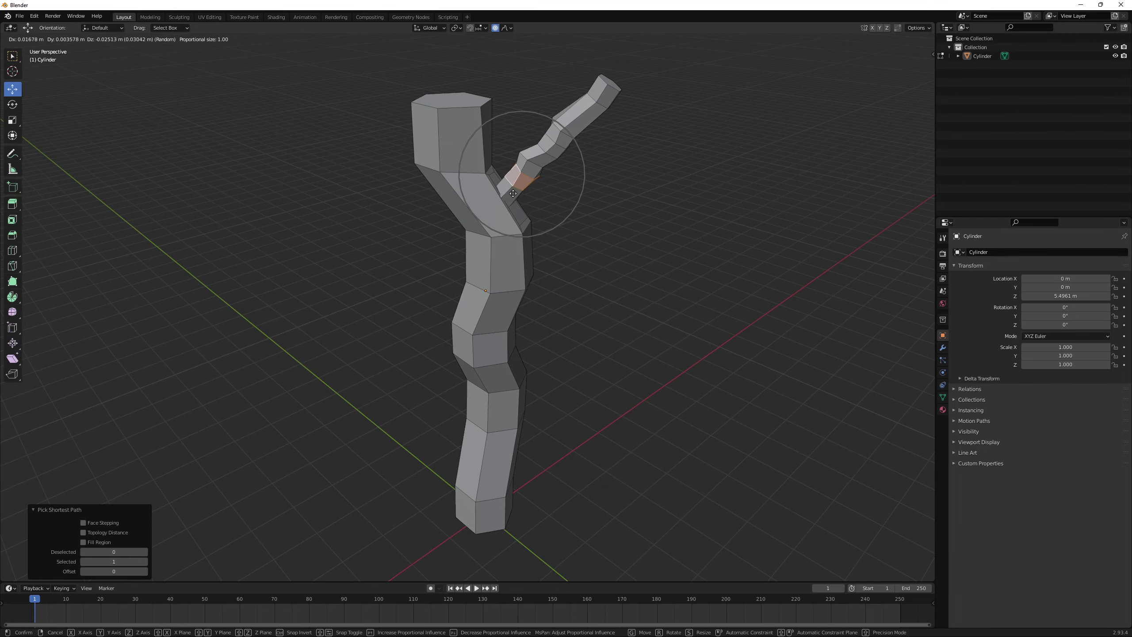
left_click(551, 222)
Step: Move the branch's end face outward and upward by about 0.51 m with proportional editing
middle_click_drag(599, 169, 486, 158)
middle_click_drag(519, 262, 447, 221)
scroll(563, 200, "up", 3)
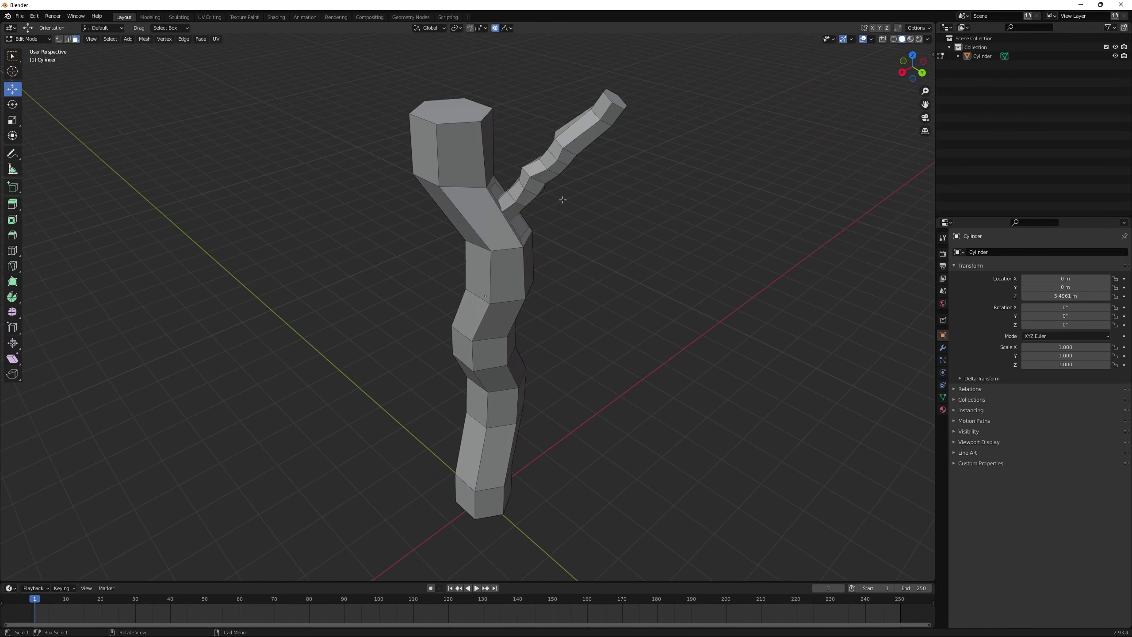
scroll(532, 204, "down", 3)
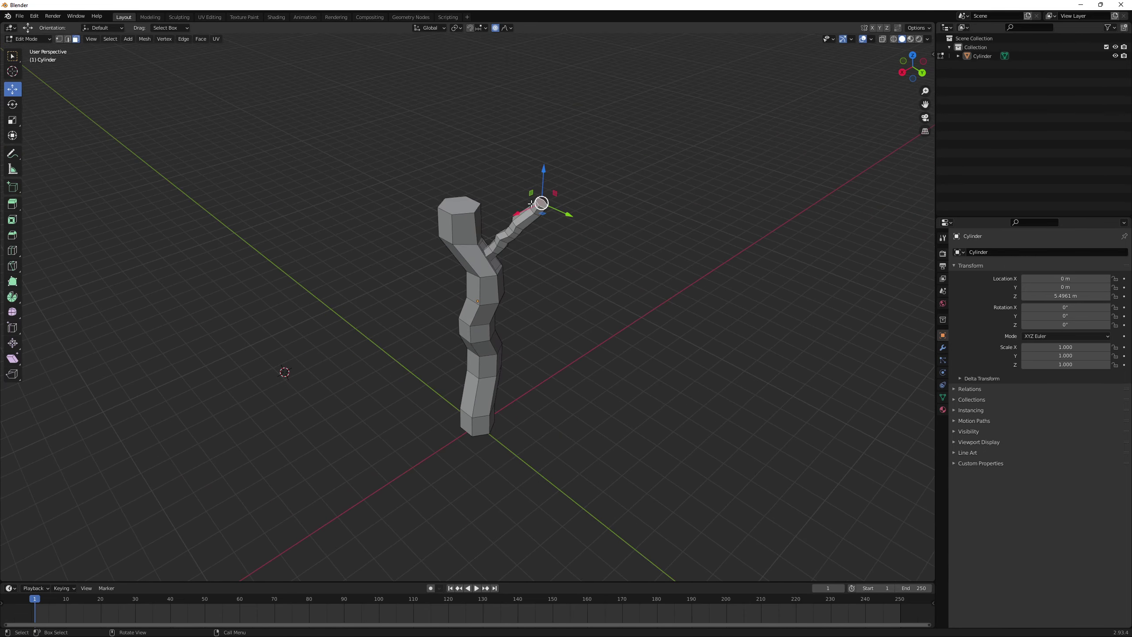
middle_click_drag(530, 204, 535, 178)
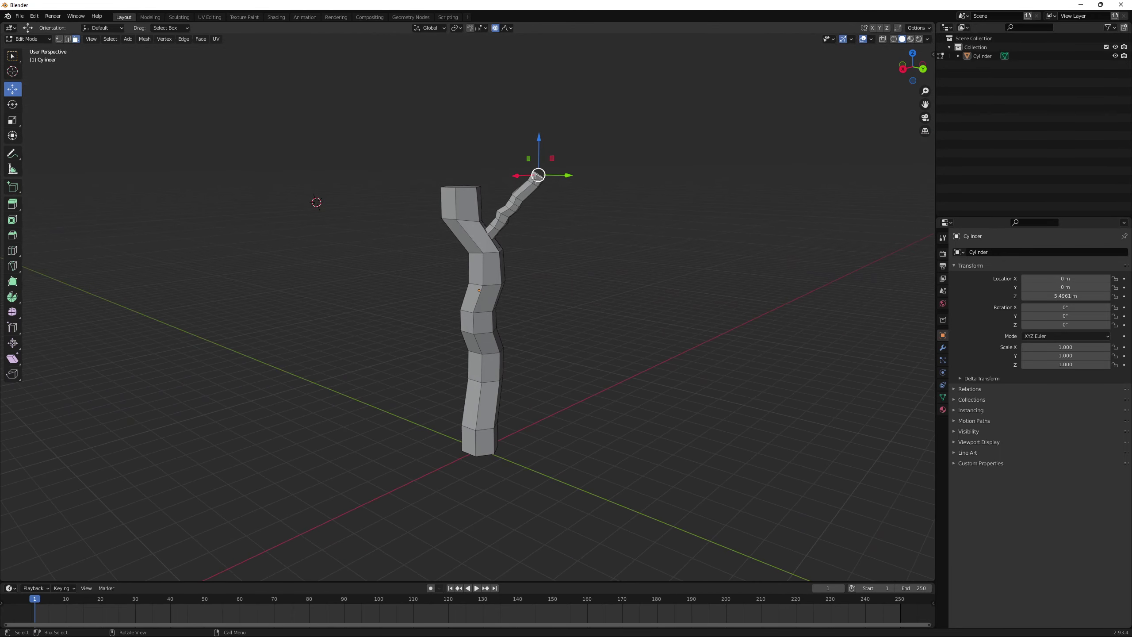
mouse_move(535, 179)
left_mouse_down()
mouse_move(564, 194)
mouse_move(562, 210)
mouse_move(542, 170)
left_mouse_up()
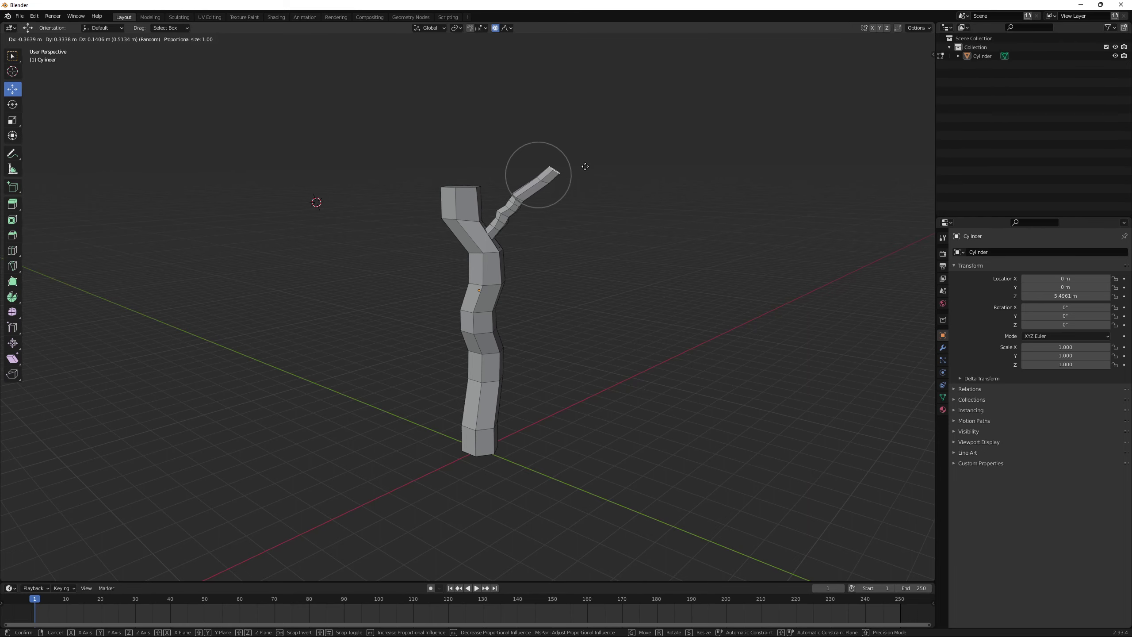
left_click_drag(585, 166, 586, 166)
middle_click_drag(585, 167, 543, 207)
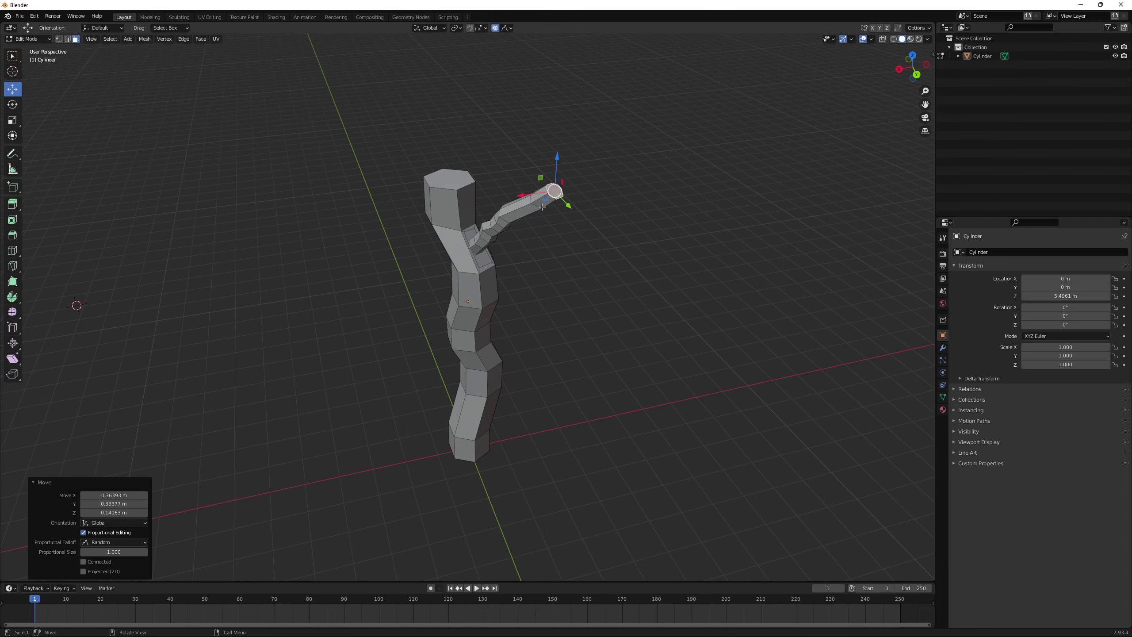
Step: Rotate the branch's end face about 20.6° around the global Y axis and tilt it around the X axis
left_click(12, 103)
middle_click_drag(610, 161, 562, 115)
left_click_drag(526, 150, 515, 148)
middle_click_drag(515, 147, 643, 166)
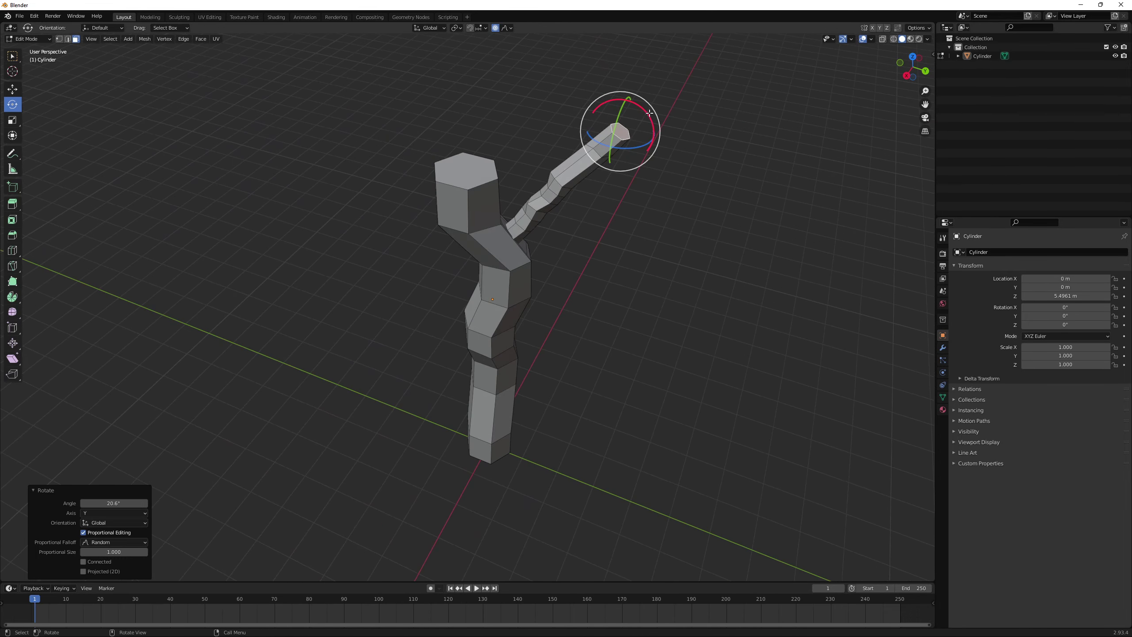
left_click_drag(648, 120, 633, 115)
mouse_move(633, 114)
middle_mouse_down()
mouse_move(623, 140)
mouse_move(588, 145)
mouse_move(387, 58)
mouse_move(422, 187)
mouse_move(516, 195)
mouse_move(586, 217)
mouse_move(488, 232)
middle_mouse_up()
Step: Place the 3D cursor beside the trunk, turn off proportional editing, and add an ico sphere with 2 subdivisions and a 1 m radius
scroll(456, 188, "down", 4)
scroll(489, 231, "up", 2)
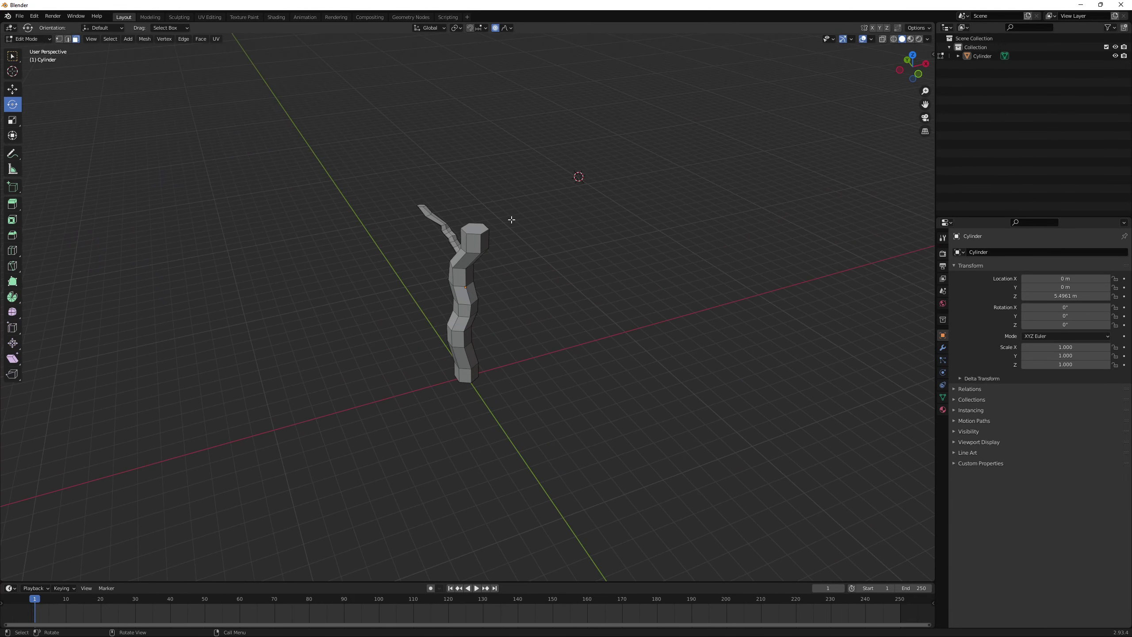
scroll(511, 220, "down", 2)
middle_click_drag(498, 215, 249, 254)
scroll(344, 323, "up", 1)
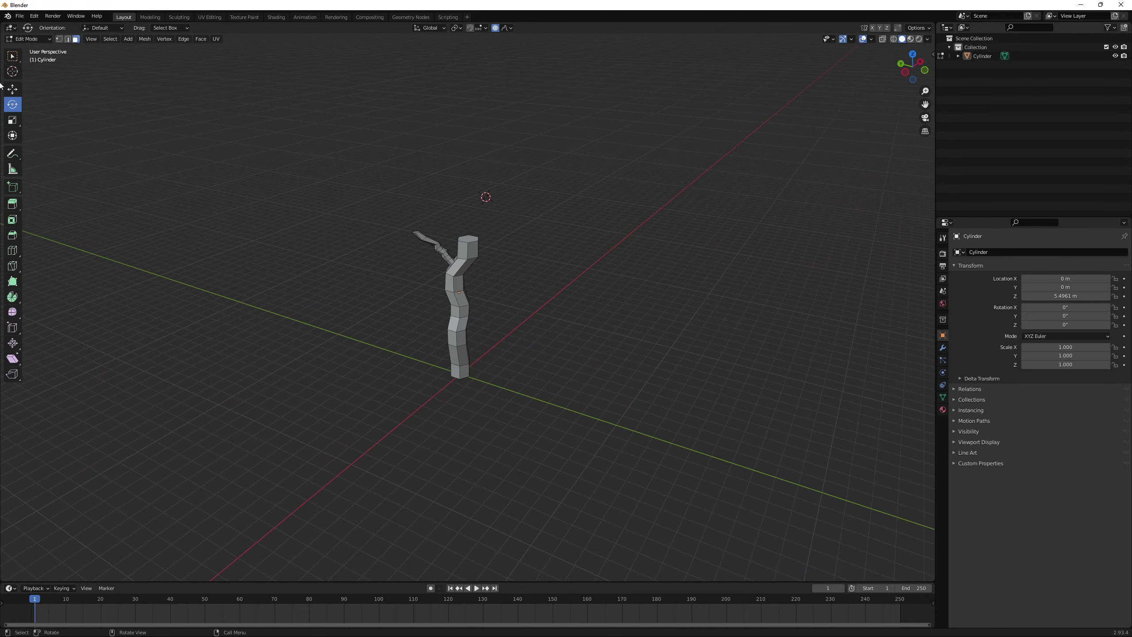
left_click(12, 71)
left_click_drag(311, 301, 354, 323)
scroll(354, 323, "up", 3)
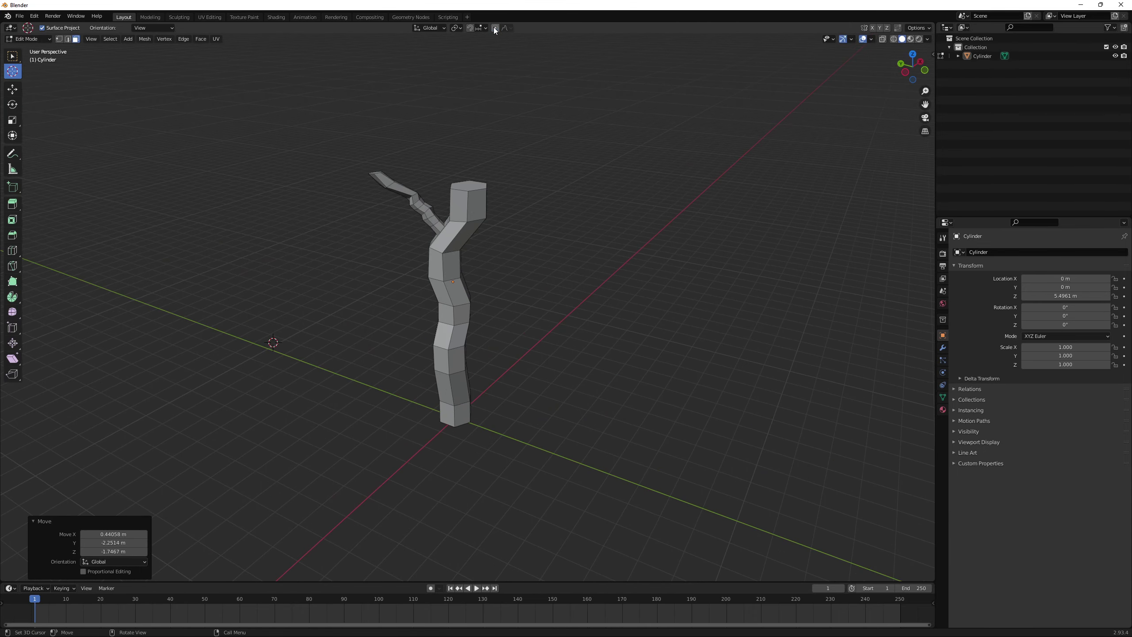
key("shift+a")
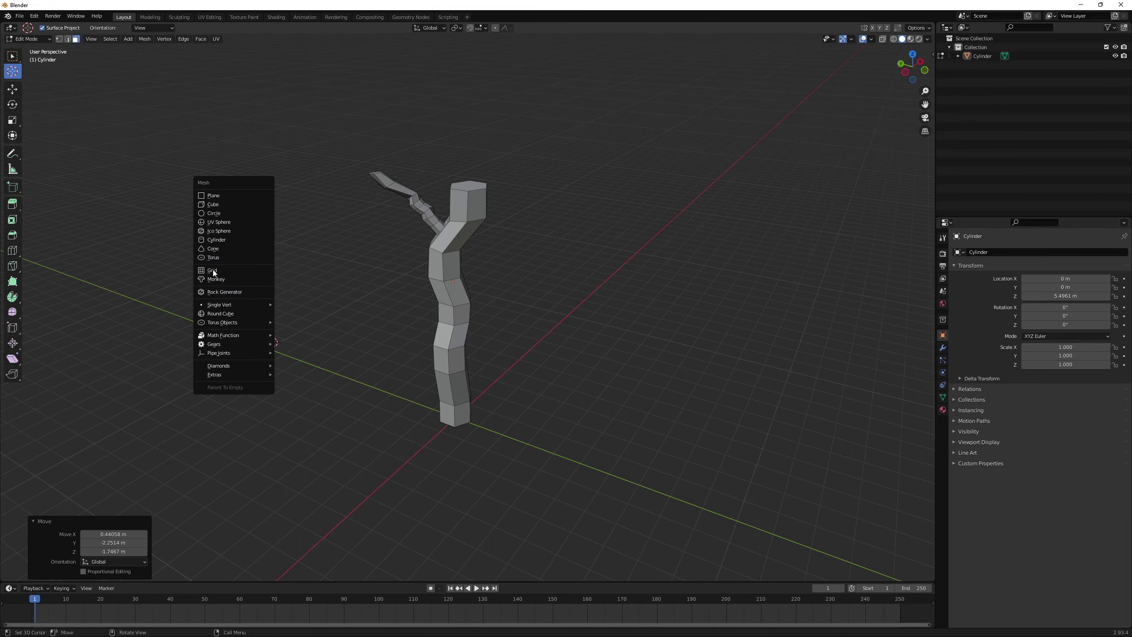
left_click(218, 232)
mouse_move(272, 341)
middle_mouse_down()
mouse_move(295, 344)
mouse_move(270, 342)
middle_mouse_up()
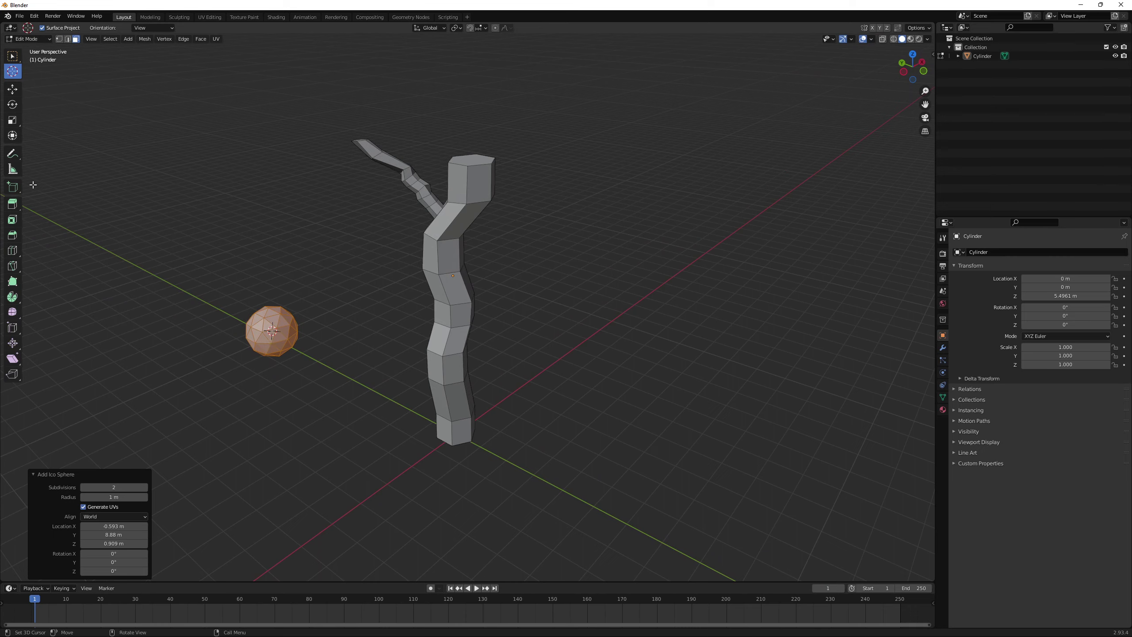
Step: Move the ico sphere along the global axes so that it sits on the branch's outer end as foliage
left_click(11, 89)
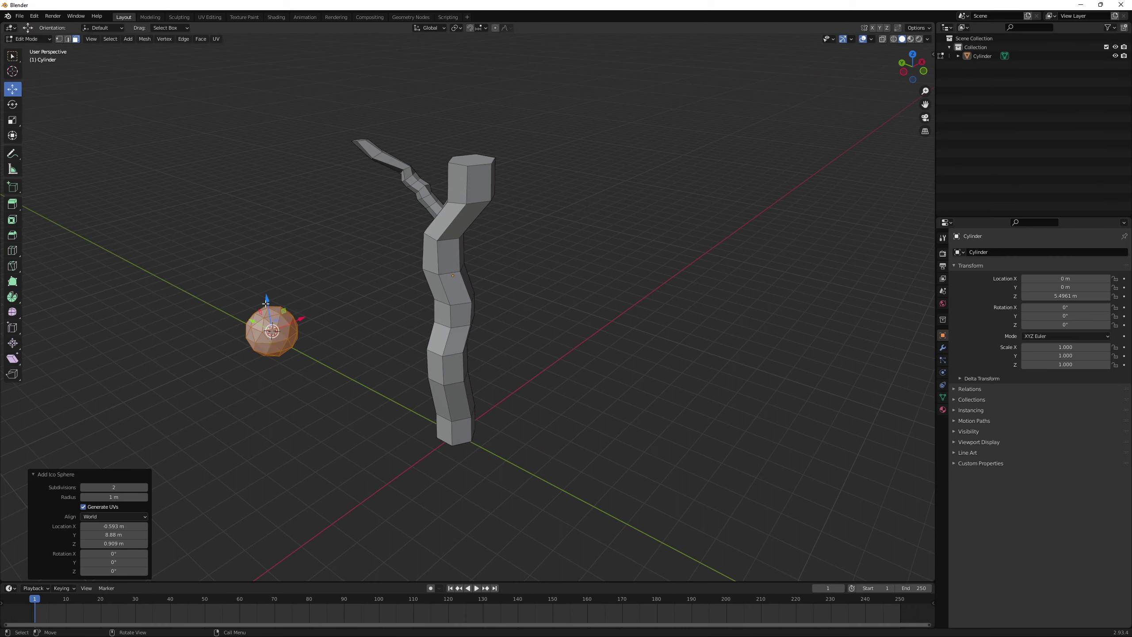
left_click_drag(266, 303, 314, 66)
middle_click_drag(314, 66, 411, 211)
left_click_drag(181, 243, 375, 166)
mouse_move(375, 166)
middle_mouse_down()
mouse_move(388, 178)
mouse_move(374, 174)
middle_mouse_up()
left_click_drag(373, 174, 504, 175)
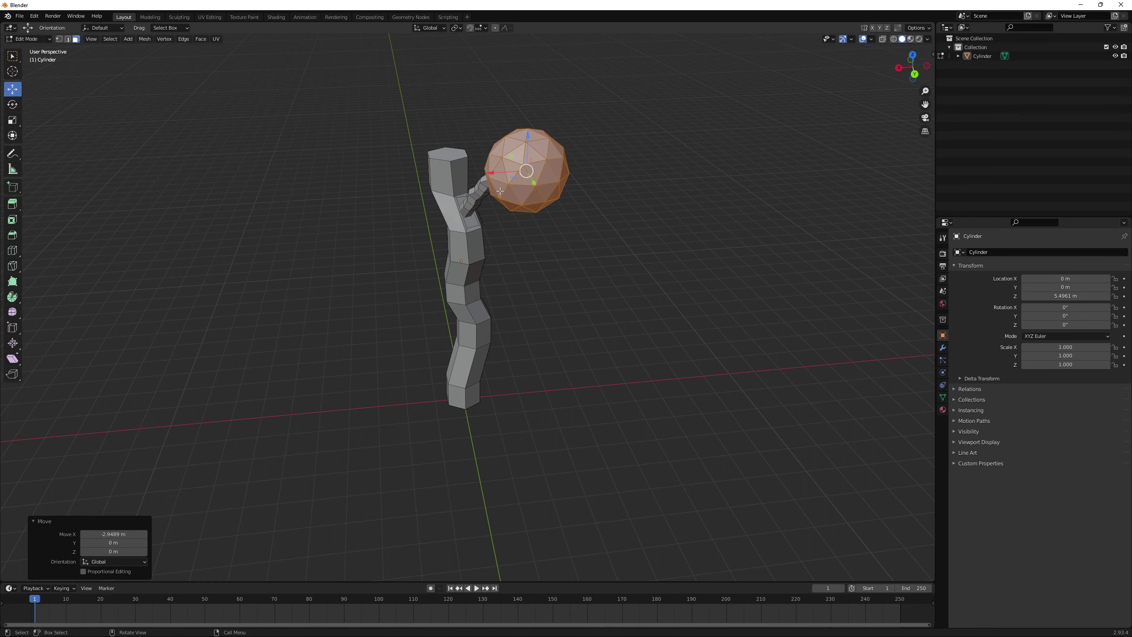
middle_click_drag(504, 174, 639, 208)
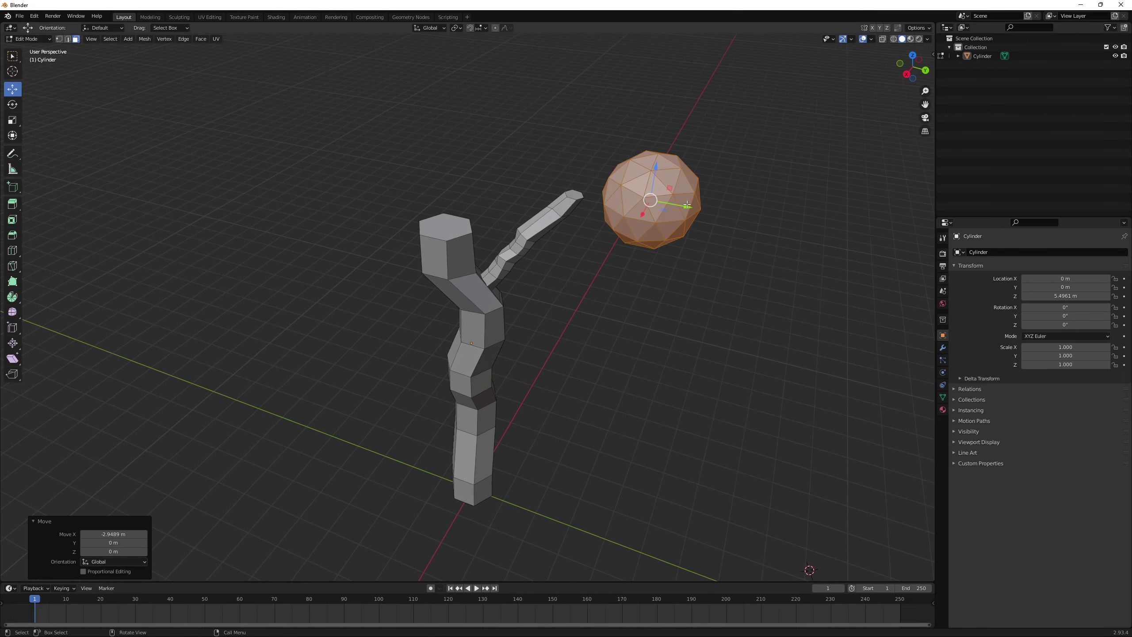
left_click_drag(687, 205, 620, 194)
middle_click_drag(620, 194, 360, 182)
left_click_drag(301, 197, 315, 197)
middle_click_drag(315, 197, 413, 218)
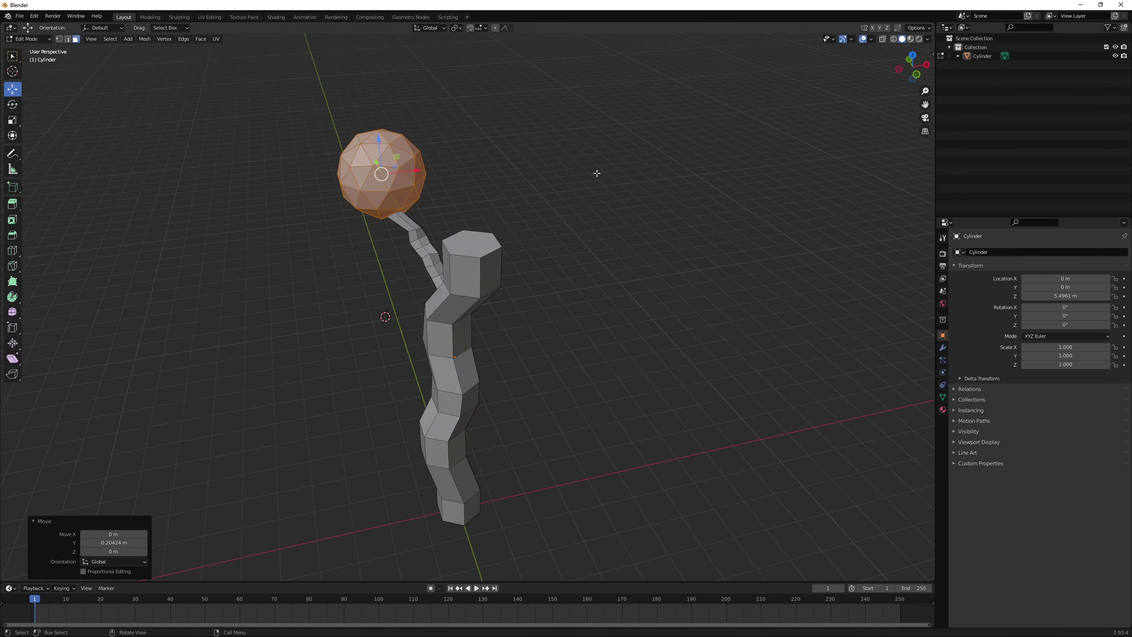
Step: Try a Smooth modifier and a Curve modifier on the tree mesh, removing each one
left_click(943, 410)
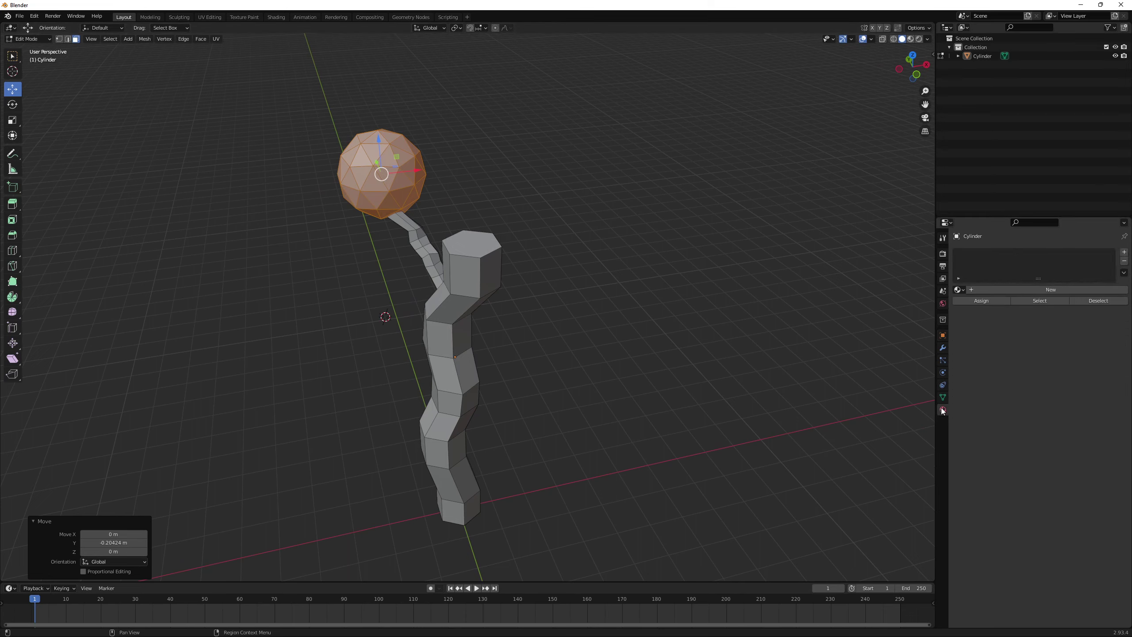
left_click(943, 349)
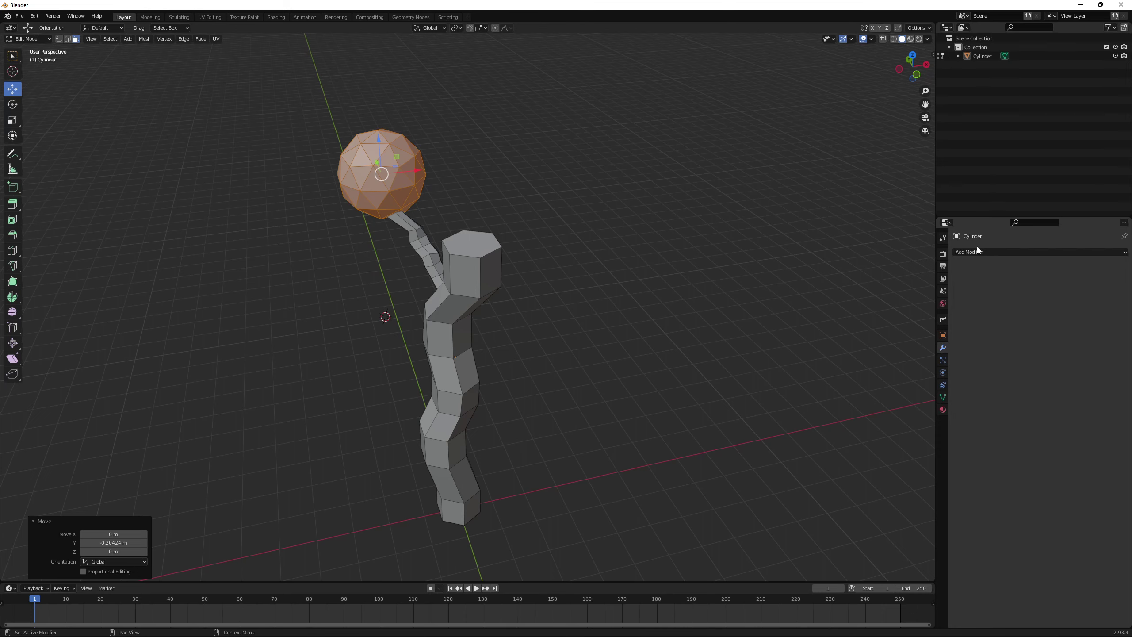
left_click(998, 253)
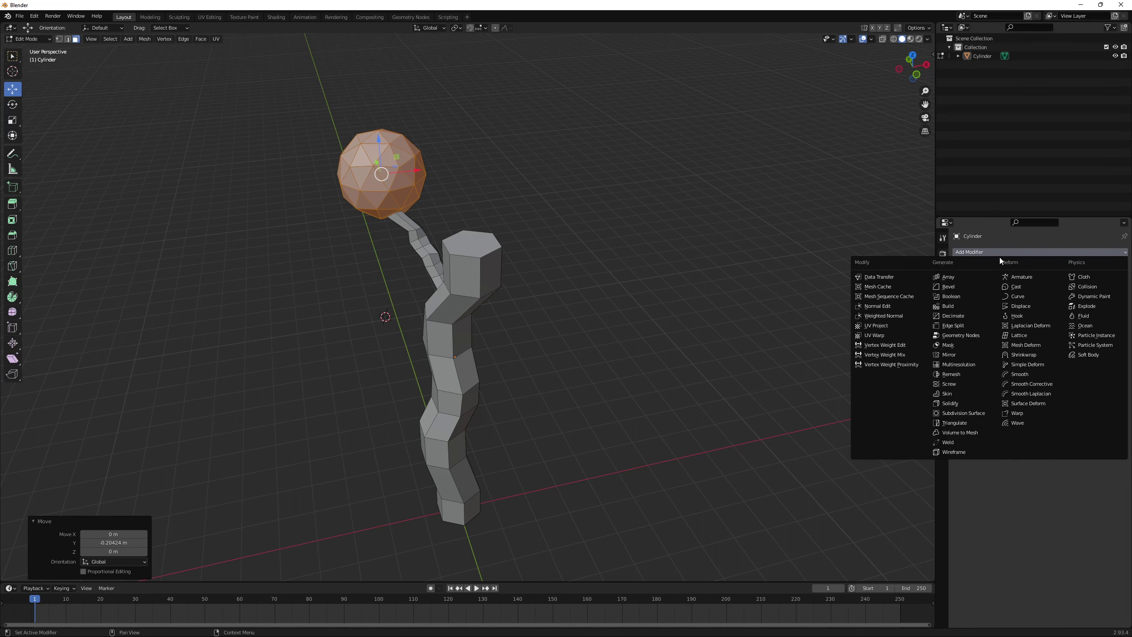
left_click(1029, 374)
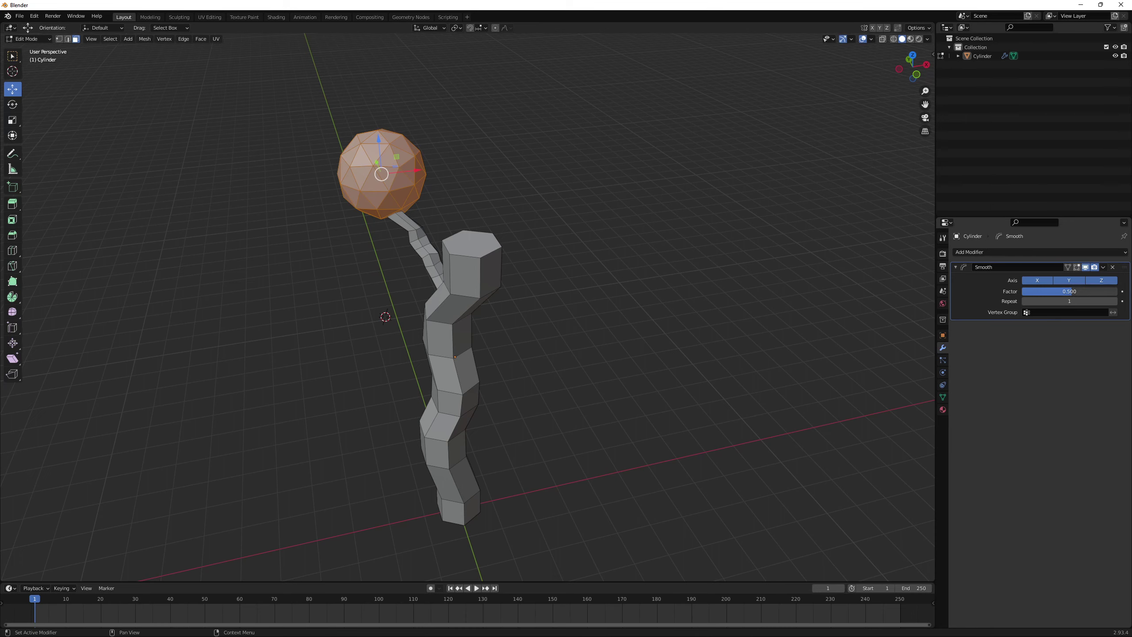
left_click_drag(1094, 301, 1070, 301)
left_click(1113, 266)
left_click(1081, 253)
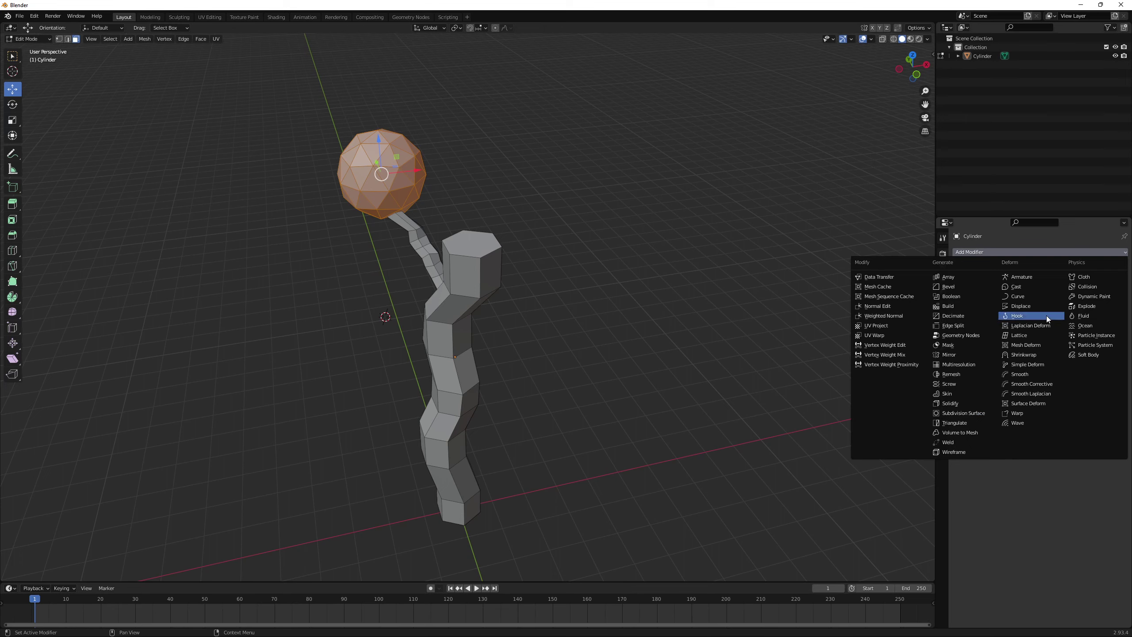
left_click(1029, 298)
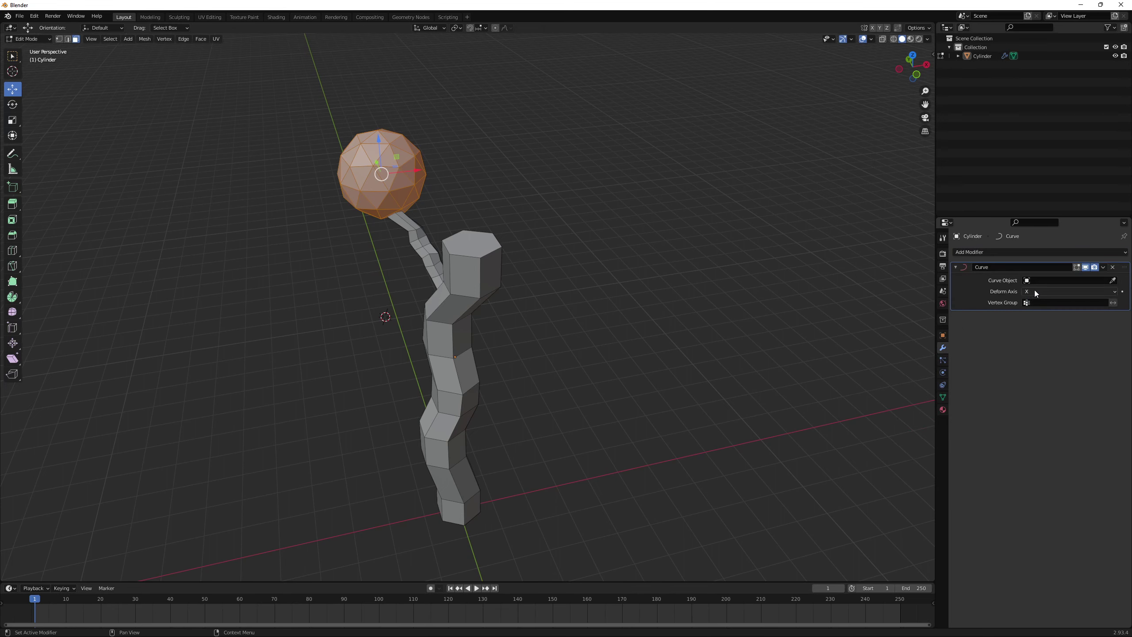
left_click(1104, 267)
left_click(1114, 267)
Step: Add a Catmull-Clark Subdivision Surface modifier to the tree mesh with viewport level 2, and deselect the whole sphere
left_click(1078, 253)
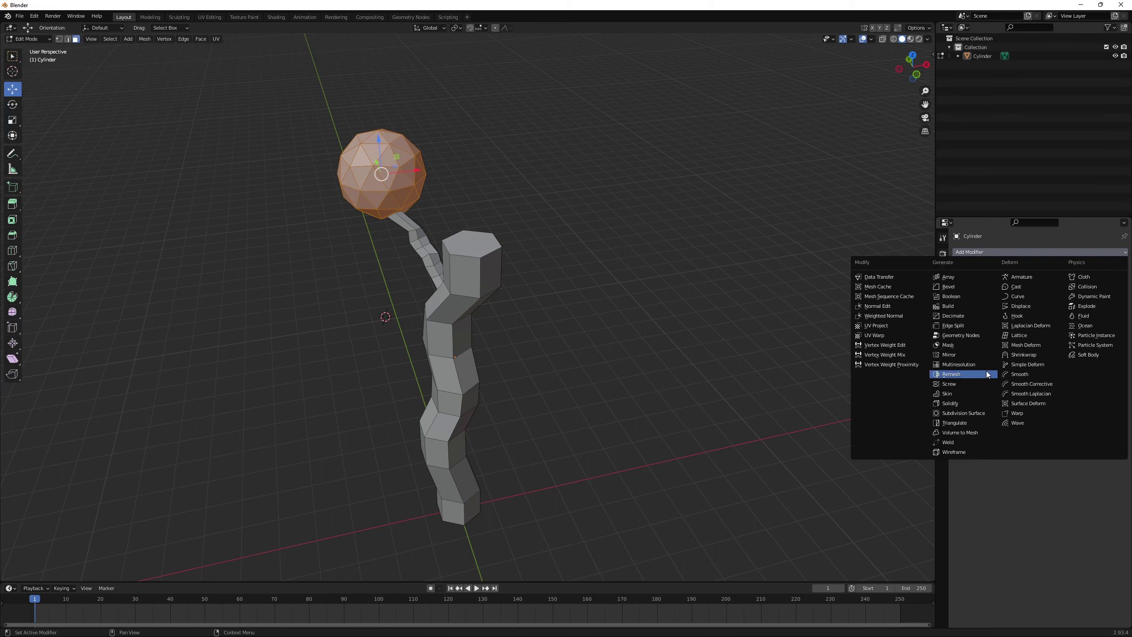
left_click(980, 415)
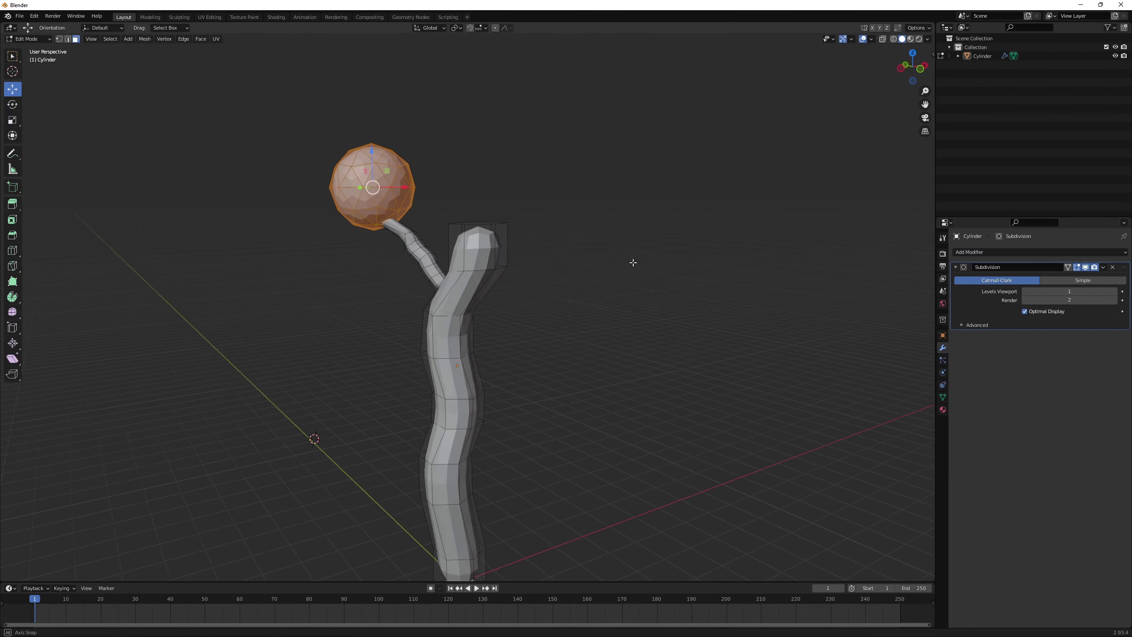
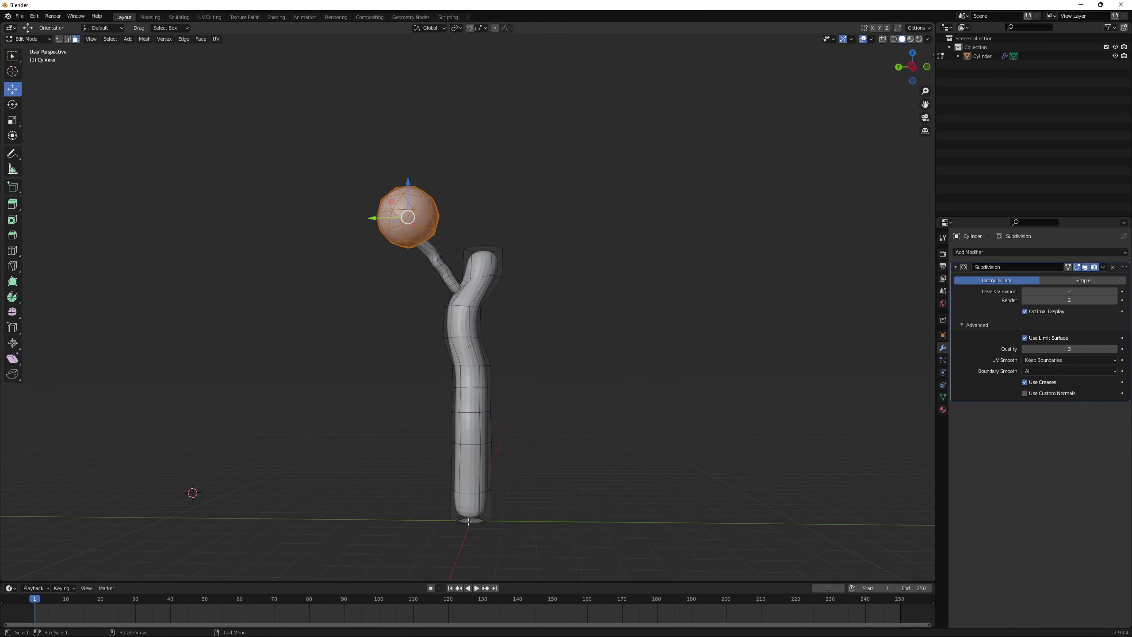
scroll(603, 294, "up", 2)
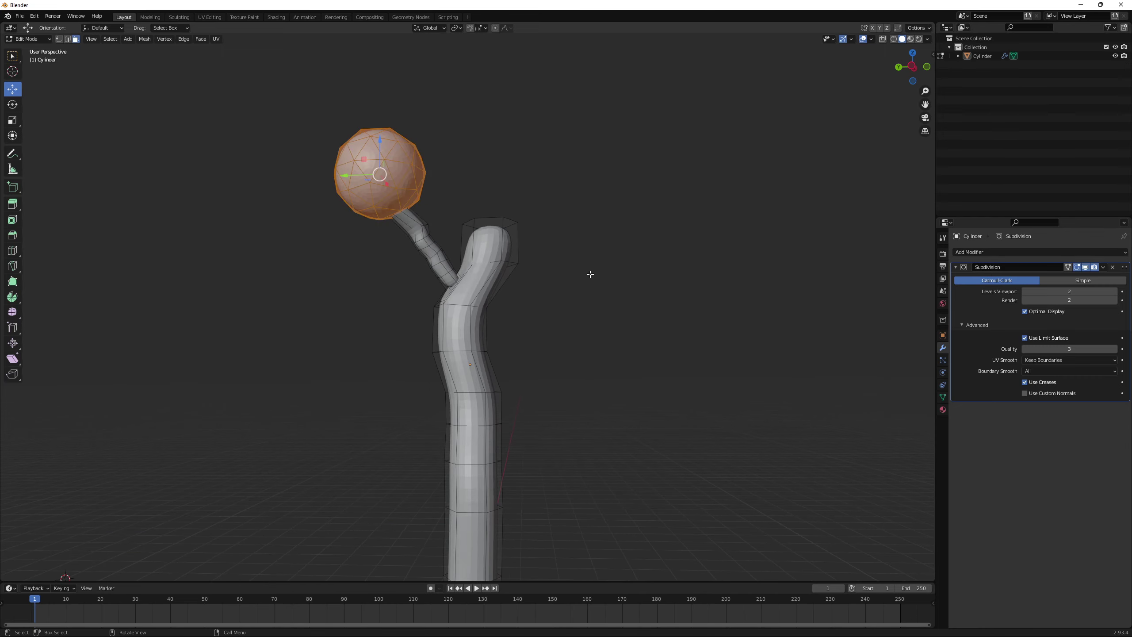
middle_click_drag(673, 223, 641, 261)
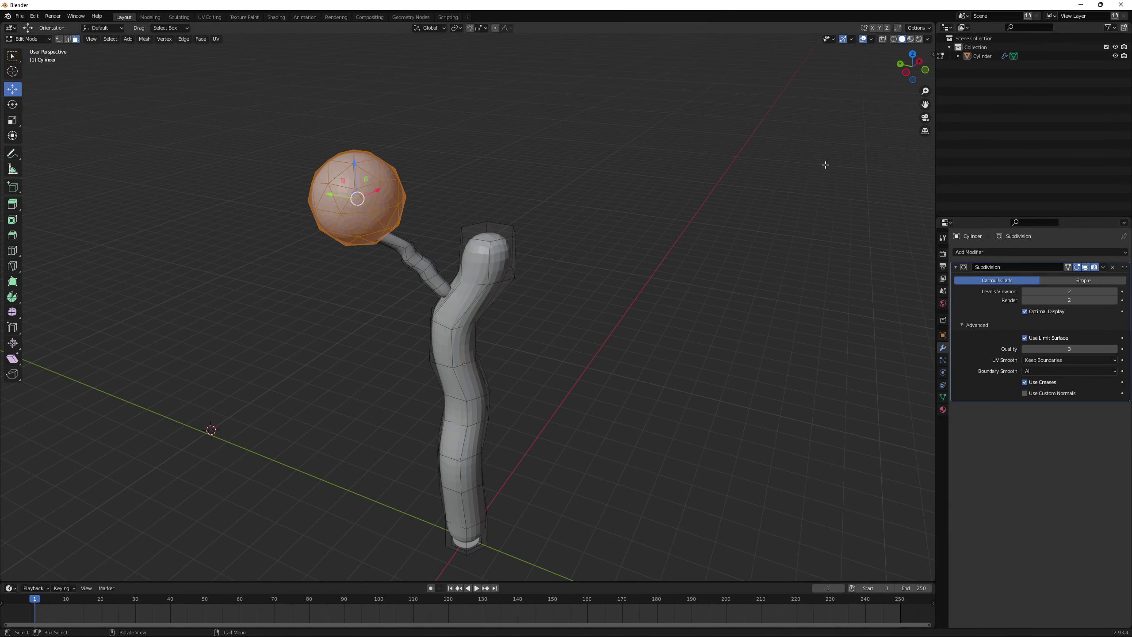
left_click(539, 166)
scroll(409, 204, "up", 1)
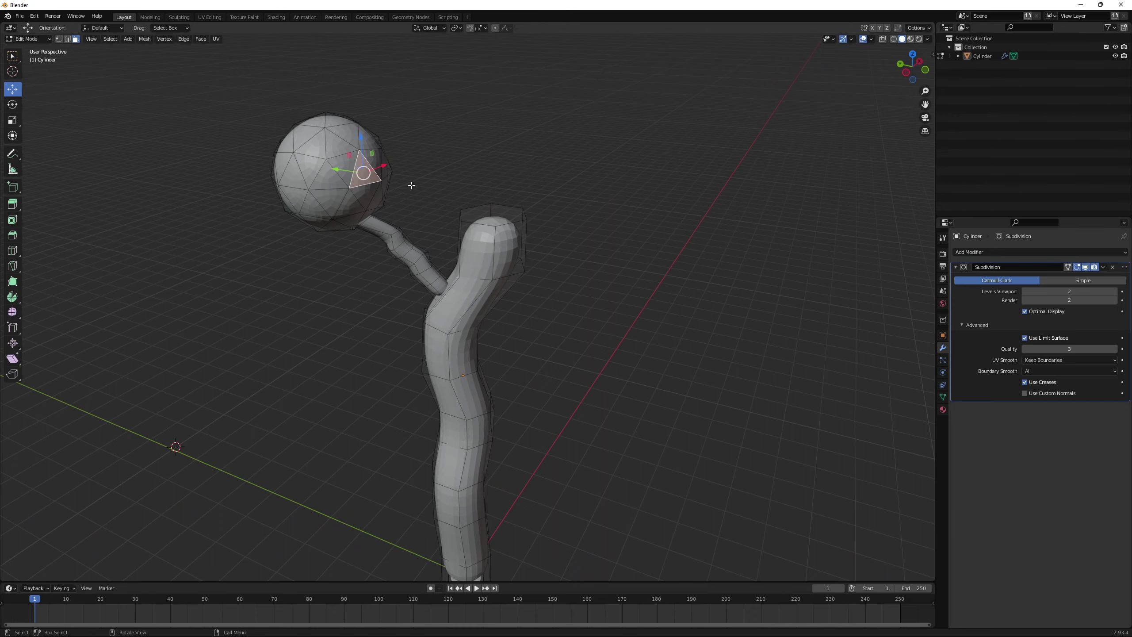
Step: Select a path of neighbouring faces on the foliage sphere and scale them by 0.8
middle_click_drag(411, 185, 349, 174)
left_click(364, 146, "ctrl")
key("s")
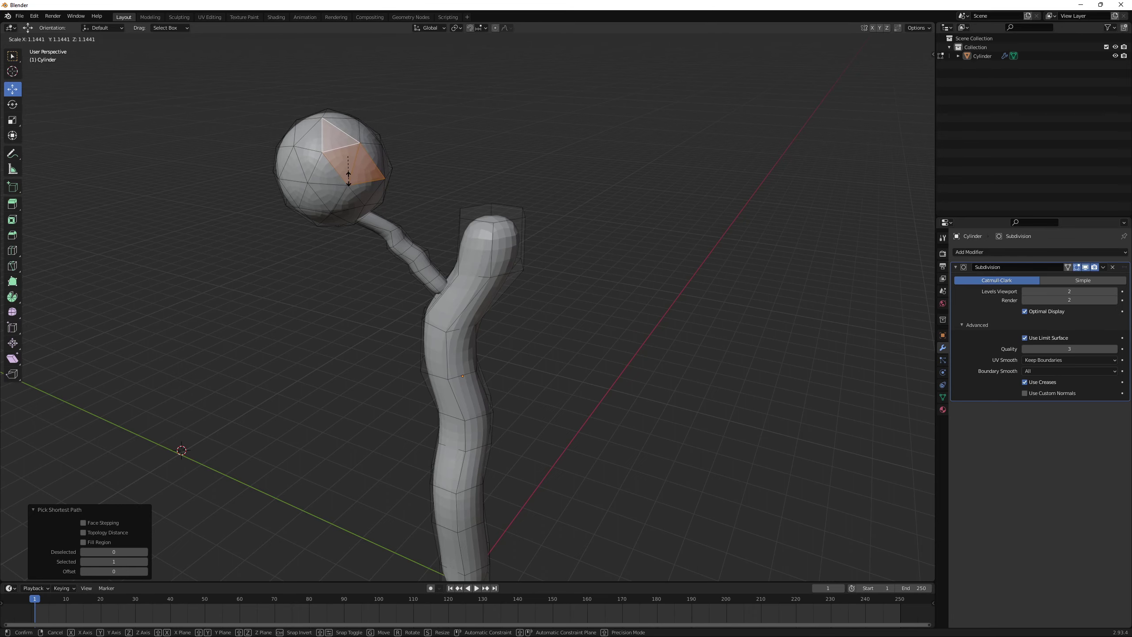
type(".8")
key("Return")
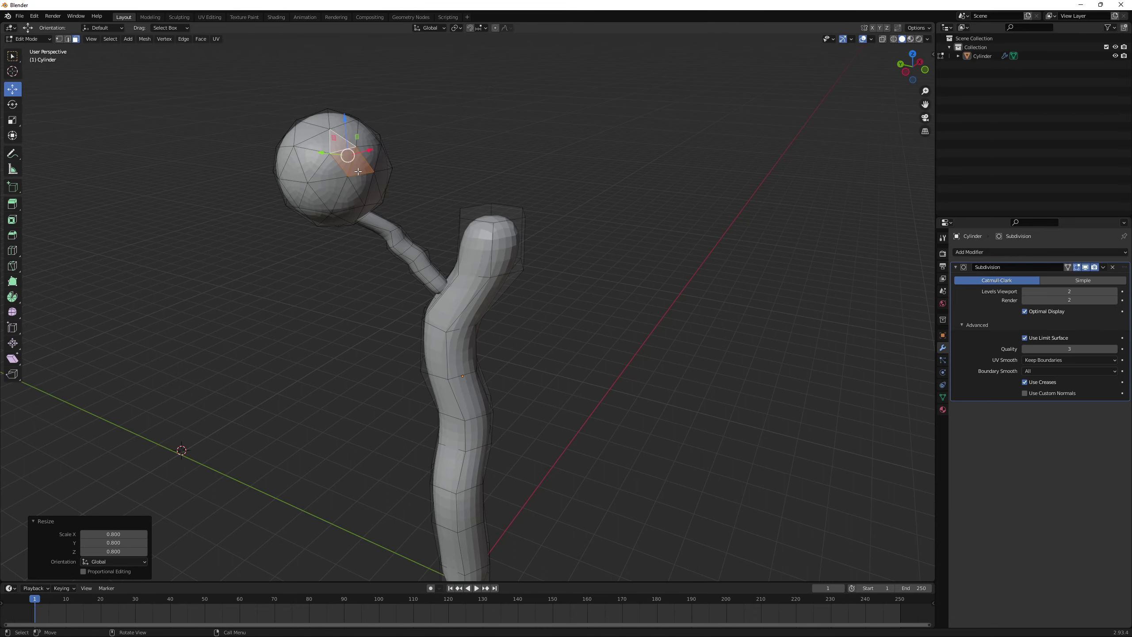
Step: Move individual side faces of the foliage sphere freely, shifting the first by about 0.21 m in X and 0.15 m in Y
middle_click_drag(358, 172, 462, 196)
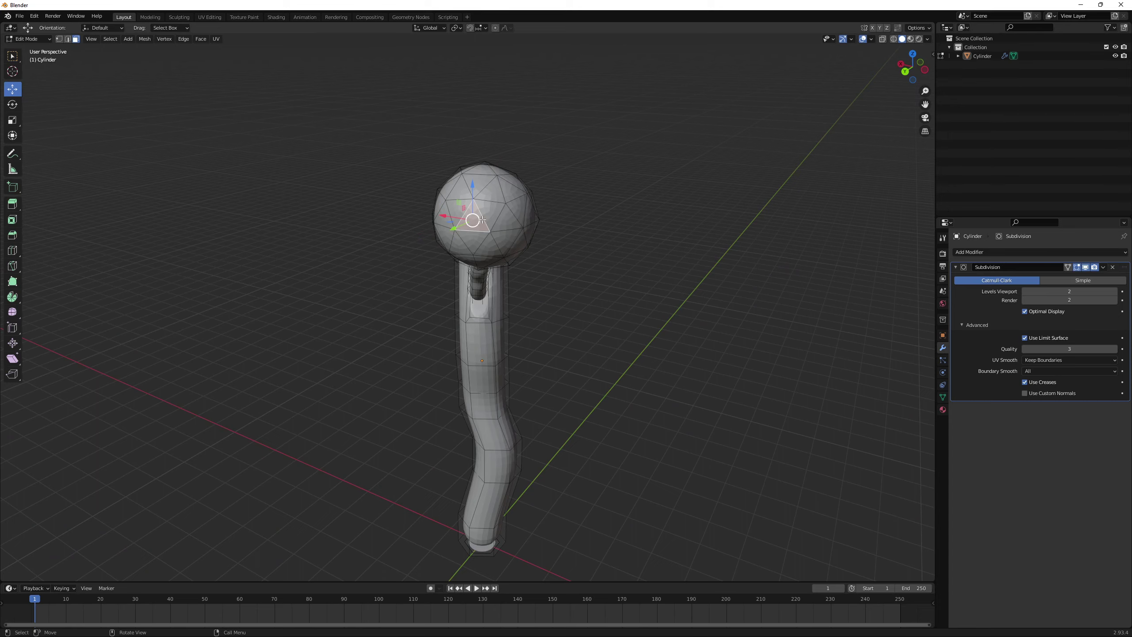
left_click_drag(482, 220, 467, 222)
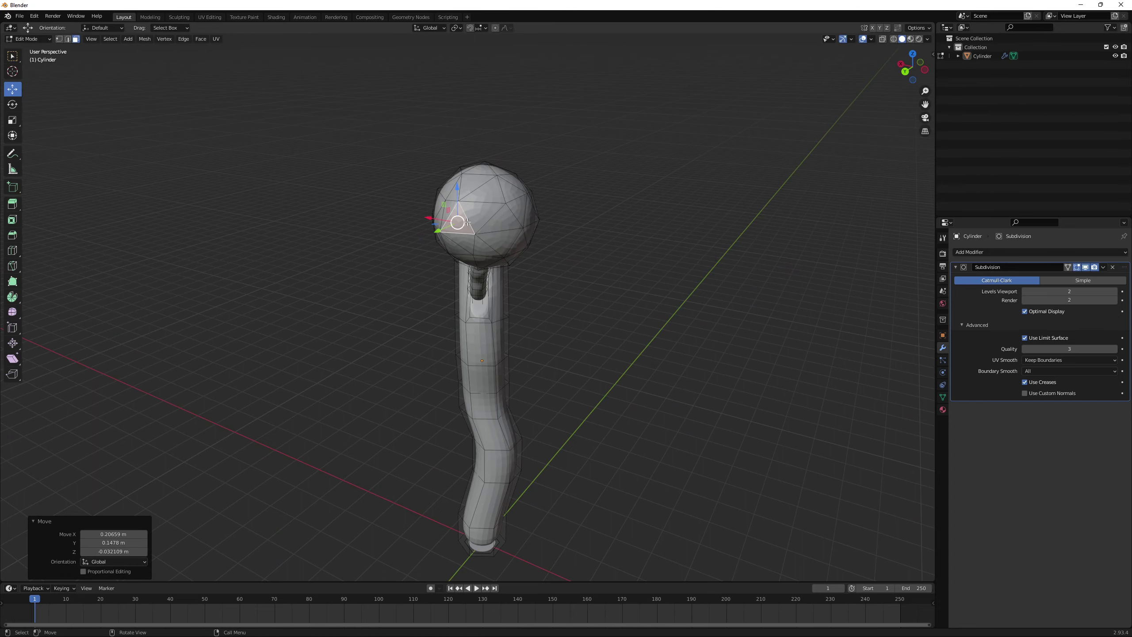
middle_click_drag(467, 222, 571, 290)
key("g")
left_click(505, 245)
key("g")
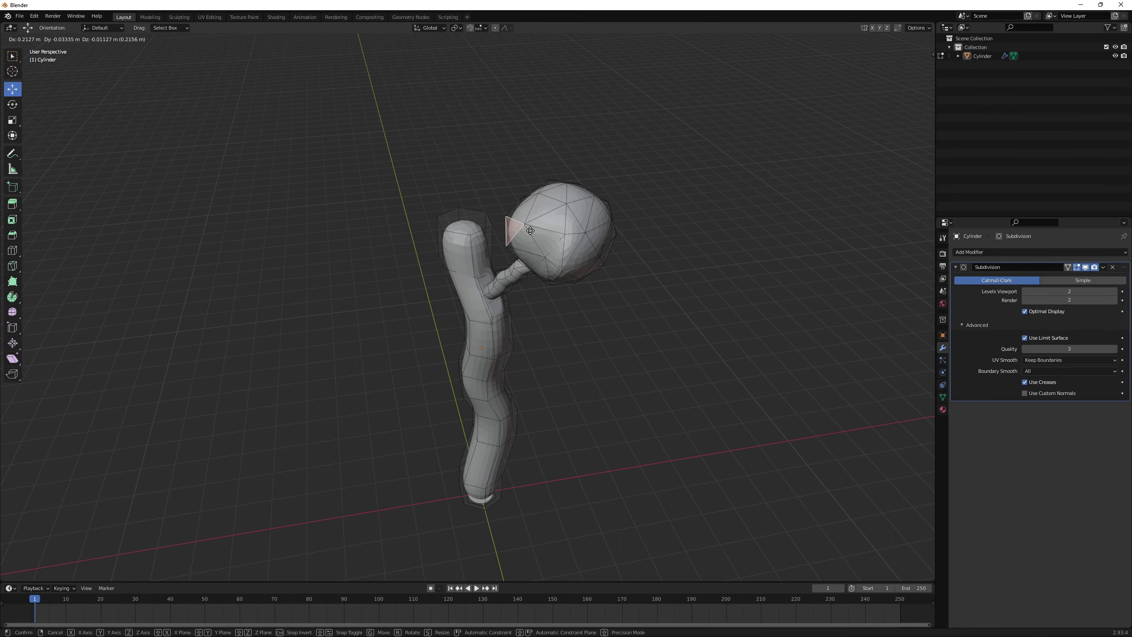
left_click(530, 231)
Step: Pull lower faces of the branch's foliage sphere outward and downward to give it a lumpy, irregular outline
middle_click_drag(530, 231, 580, 268)
key("g")
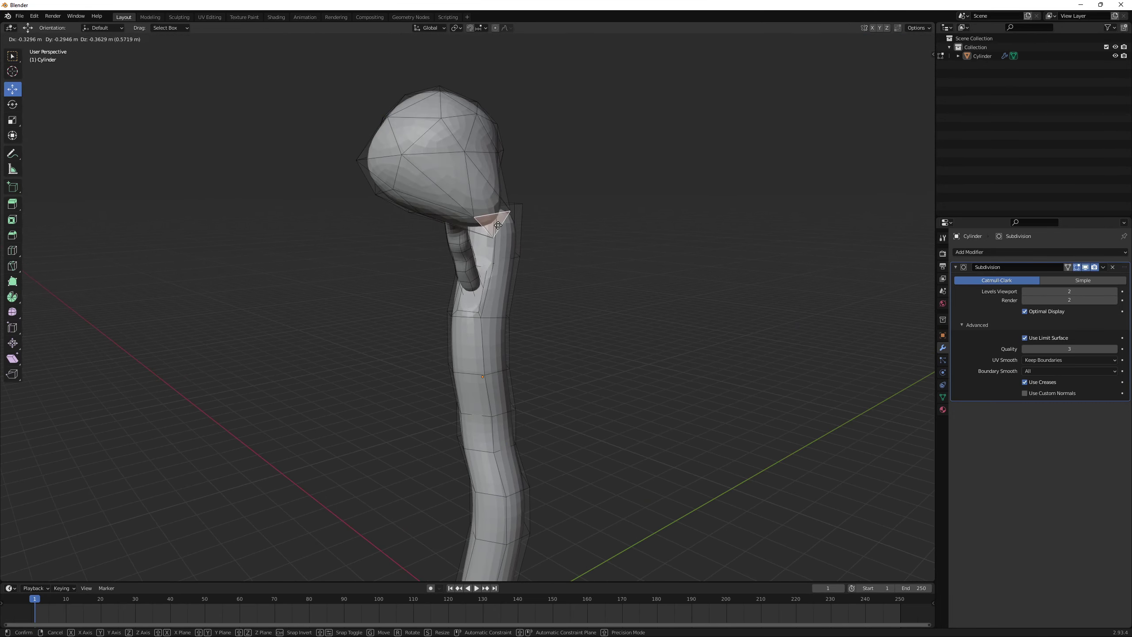
left_click(493, 224)
middle_click_drag(493, 224, 420, 222)
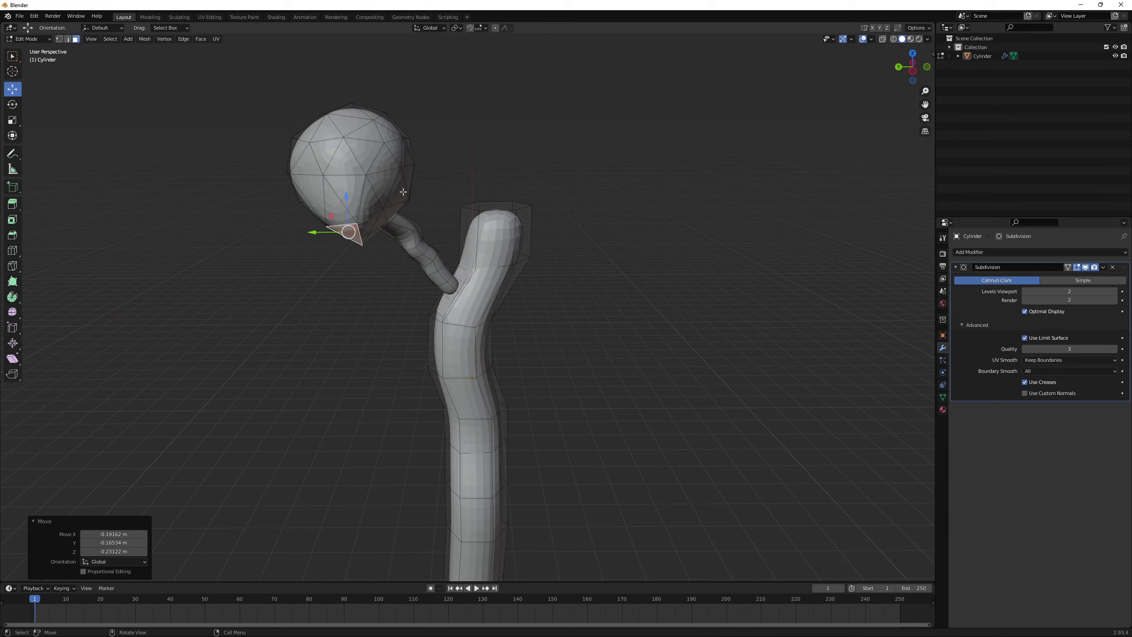
key("g")
left_click(473, 161)
middle_click_drag(472, 160, 321, 224)
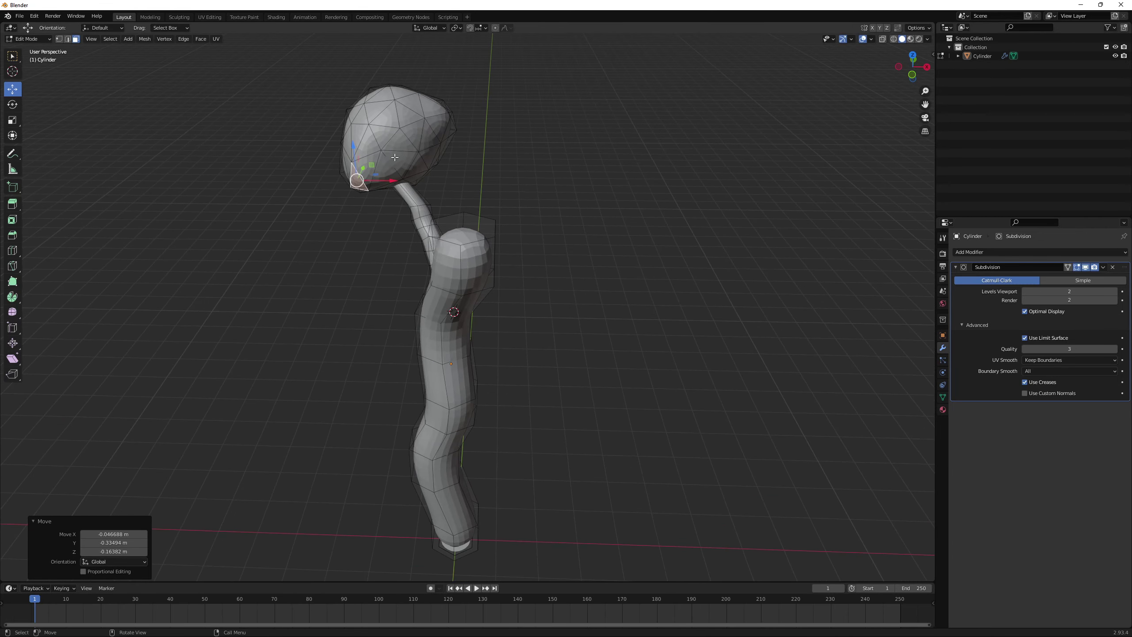
key("g")
left_click(388, 174)
middle_click_drag(388, 174, 483, 190)
Step: Shift faces at the top and front of the branch's foliage to dent its surface, and clear the selection
left_click(593, 135)
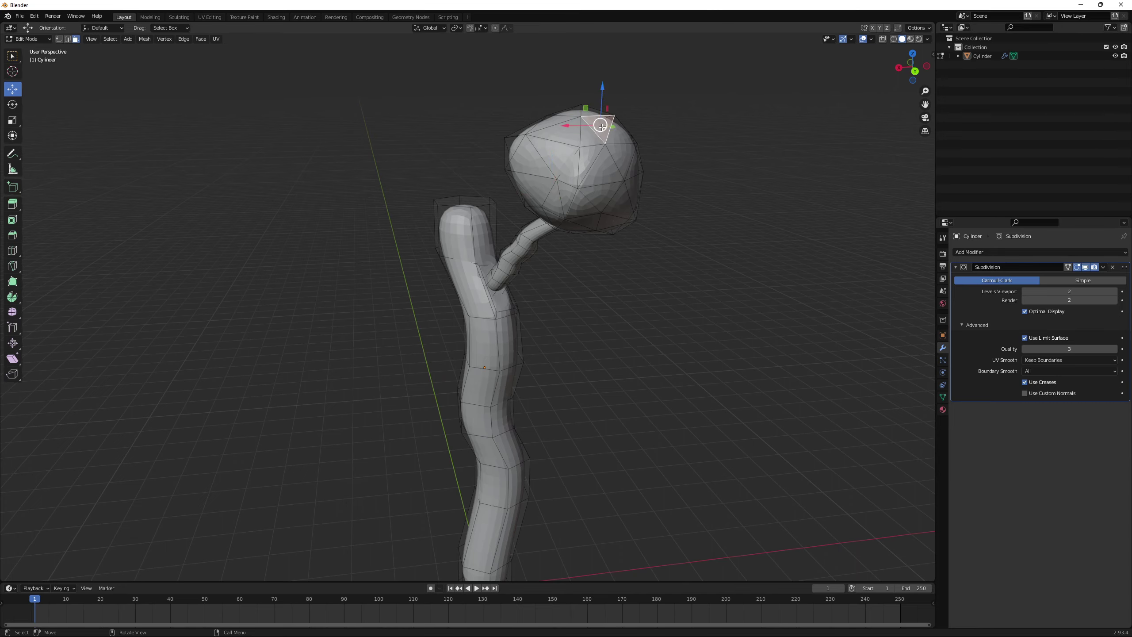
key("g")
left_click(588, 143)
mouse_move(588, 143)
middle_mouse_down()
mouse_move(575, 139)
mouse_move(624, 177)
mouse_move(604, 190)
mouse_move(518, 135)
mouse_move(576, 157)
middle_mouse_up()
left_click(565, 152)
key("g")
left_click(580, 166)
left_click(572, 174)
key("g")
left_click(579, 178)
left_click(518, 134)
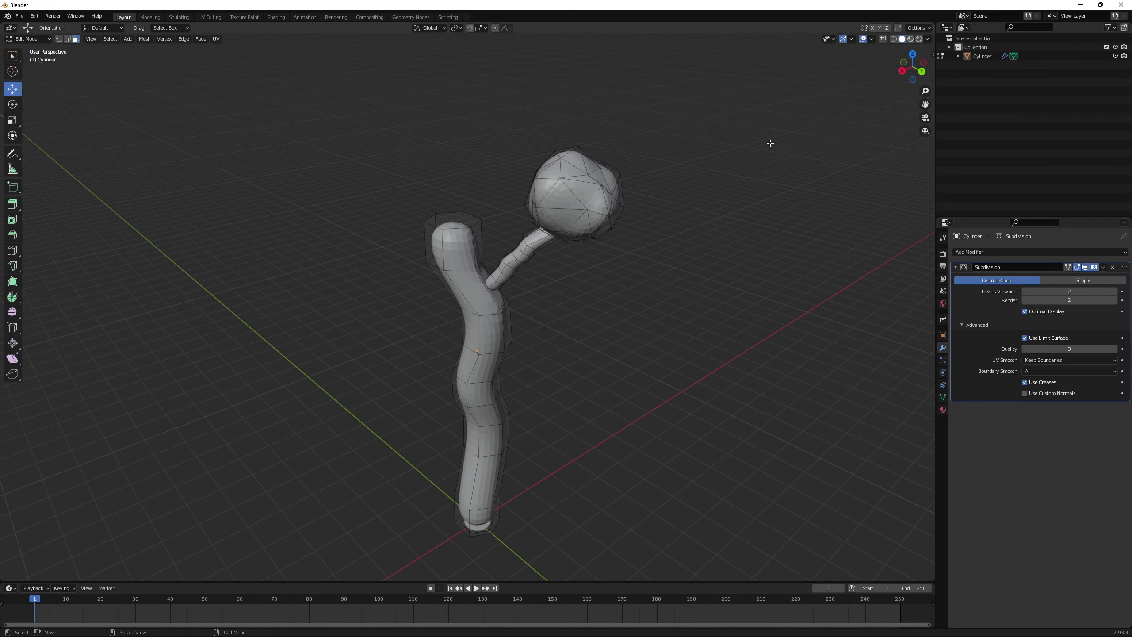
Step: Place the 3D cursor on the trunk's side opposite the branch and add an ico sphere with 2 subdivisions and a 1 m radius
scroll(662, 121, "down", 2)
middle_click_drag(535, 190, 582, 198)
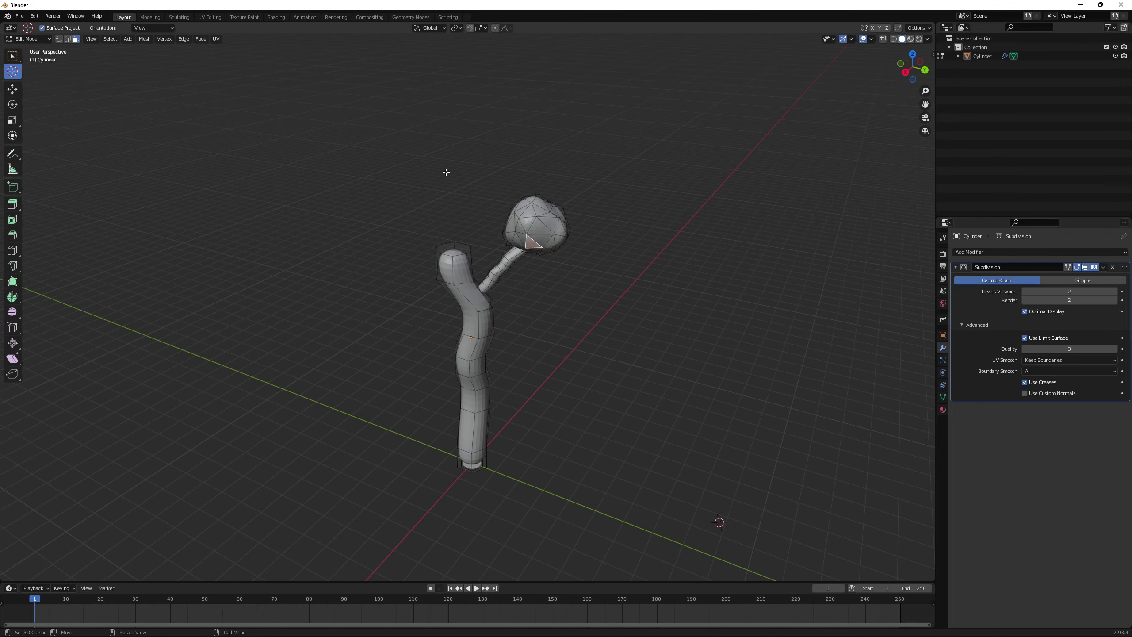
scroll(478, 181, "up", 1)
scroll(454, 188, "up", 2)
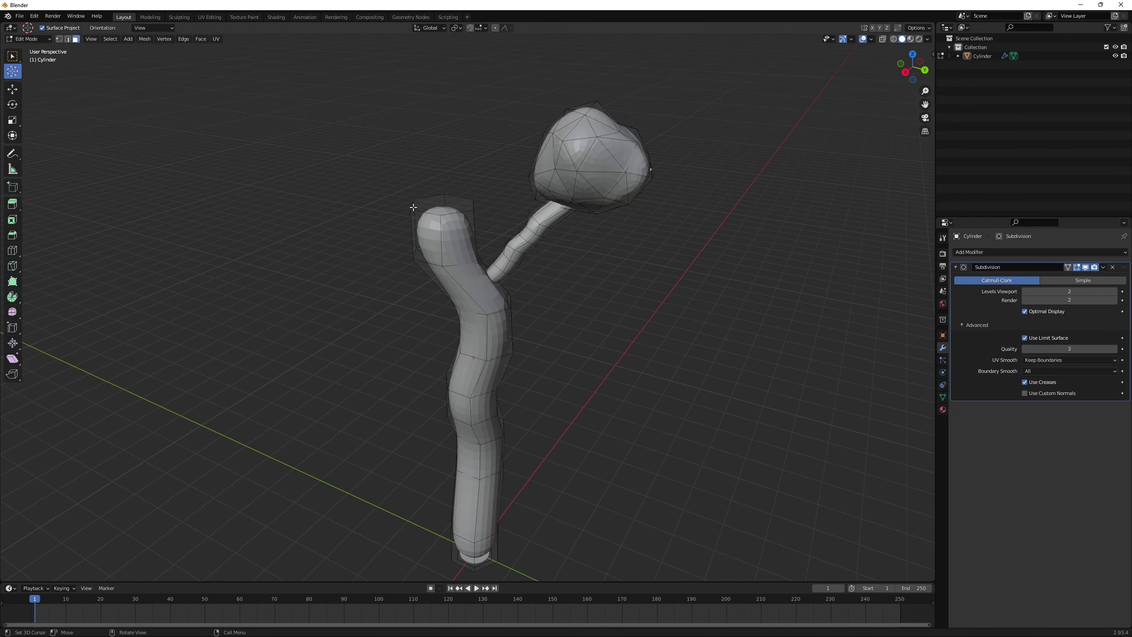
middle_click_drag(454, 189, 478, 182)
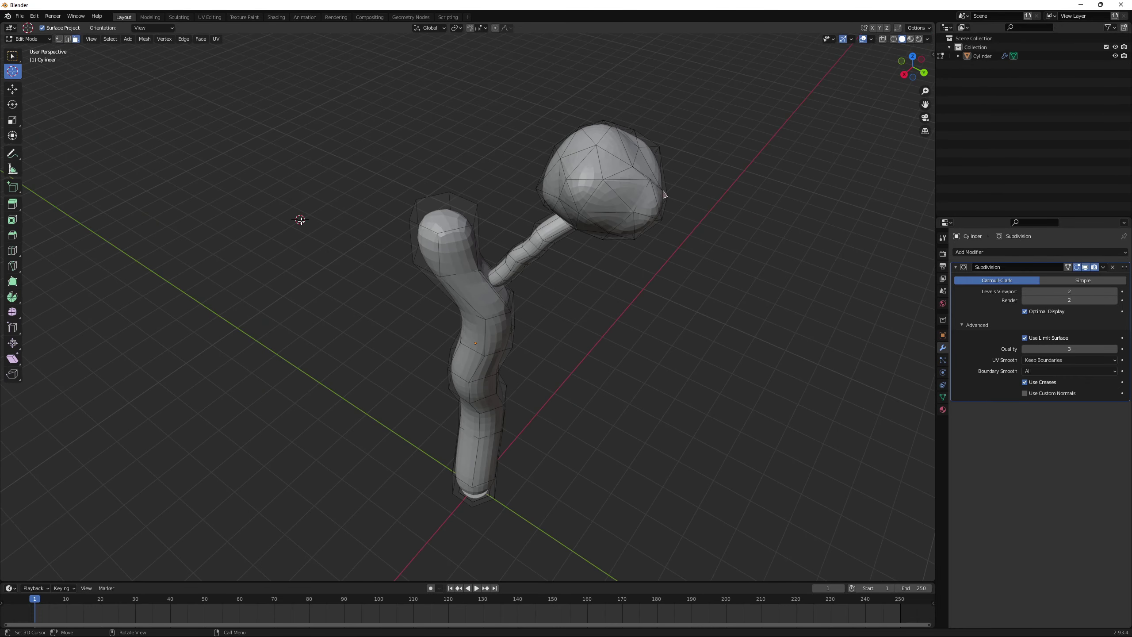
left_click_drag(300, 220, 341, 288)
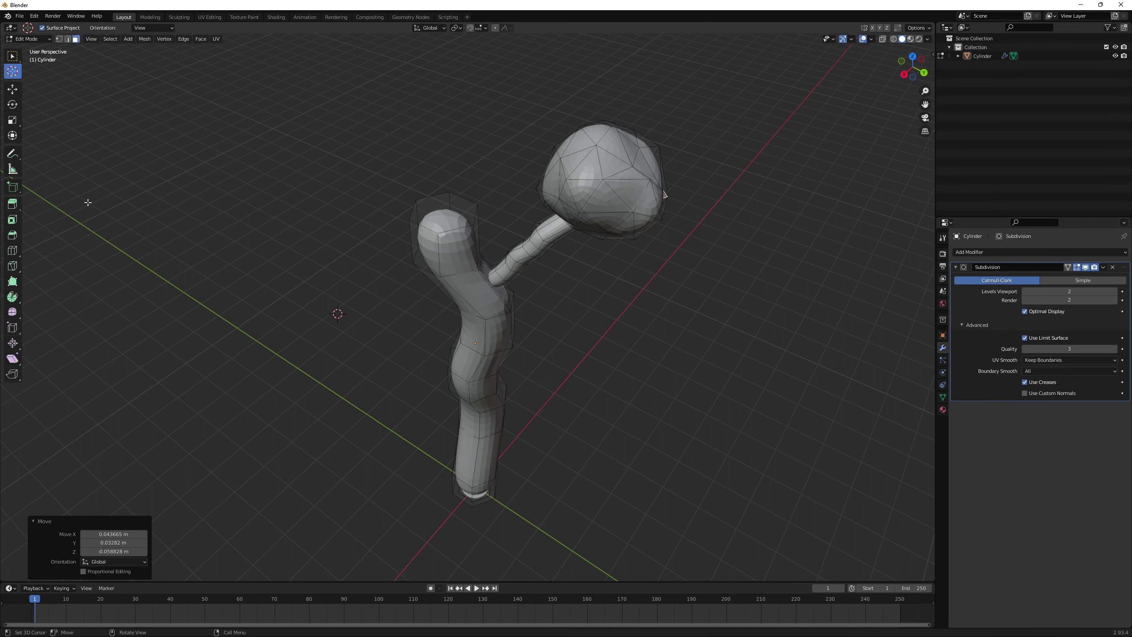
key("shift+a")
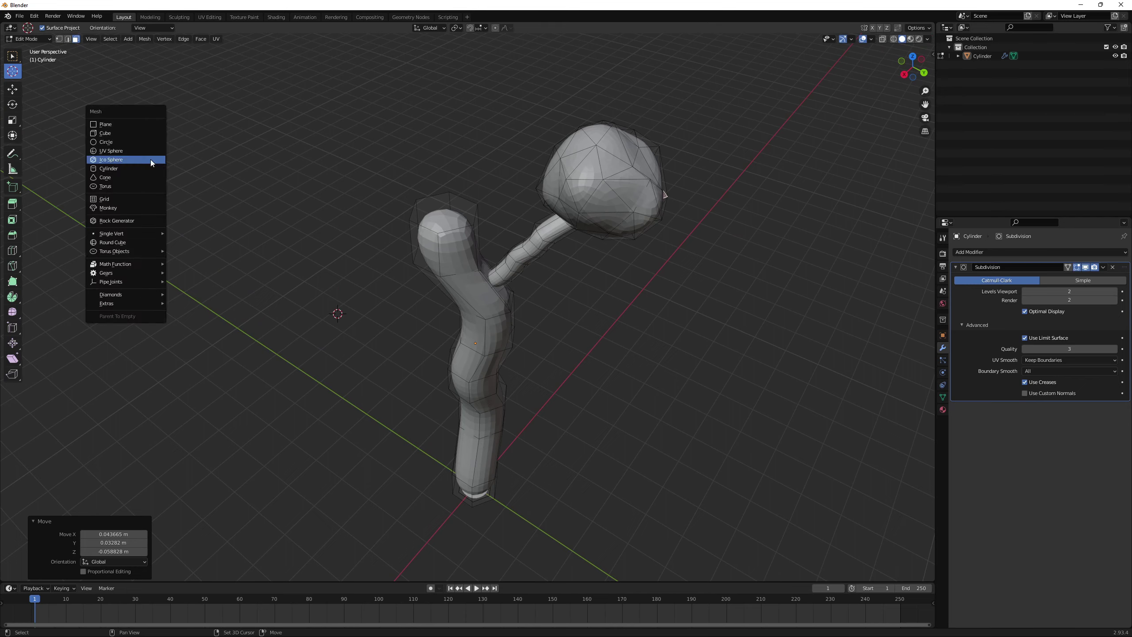
left_click(107, 159)
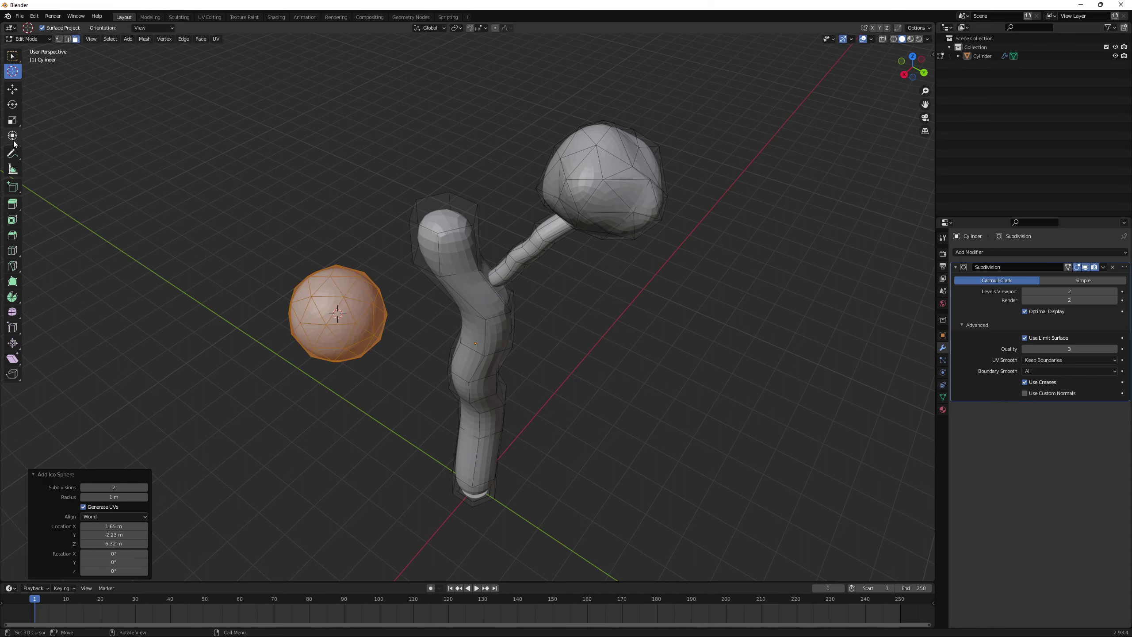
Step: Raise the new ico sphere about 3.07 m along Z and shift it horizontally towards the trunk's top
left_click(12, 94)
left_click_drag(332, 295, 324, 206)
mouse_move(325, 205)
middle_mouse_down()
mouse_move(297, 189)
mouse_move(345, 203)
middle_mouse_up()
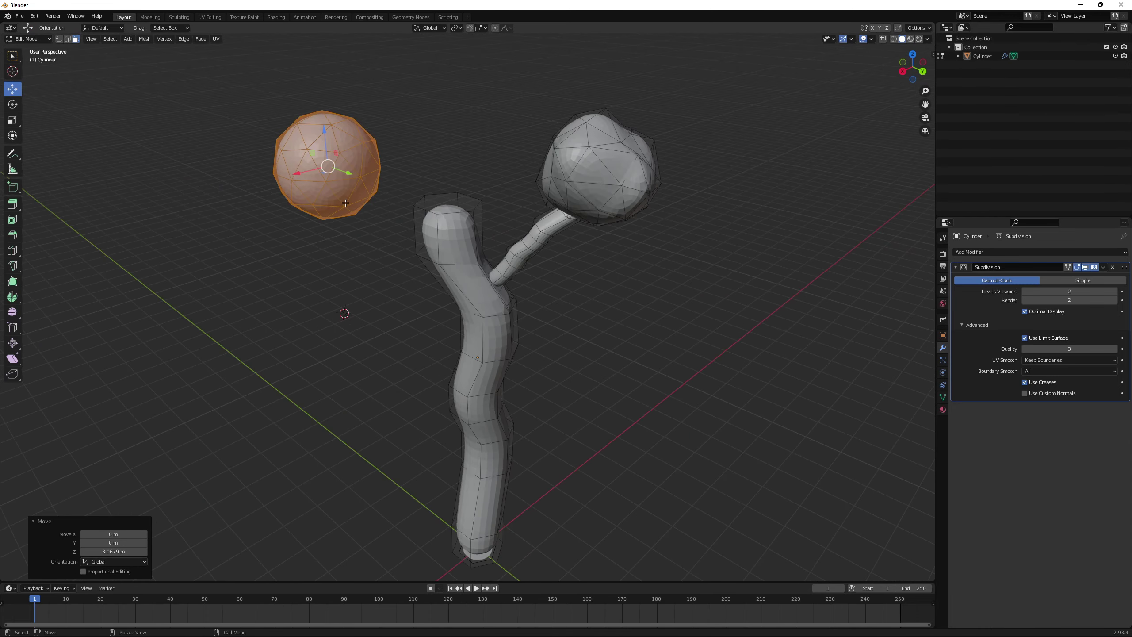
left_click_drag(347, 175, 435, 206)
middle_click_drag(435, 205, 487, 195)
left_click_drag(563, 170, 516, 170)
Step: Align the new ico sphere with the trunk's upper end by moving it along the global X and Y axes
middle_click_drag(516, 170, 528, 208)
left_click_drag(438, 182, 474, 182)
middle_click_drag(473, 182, 437, 207)
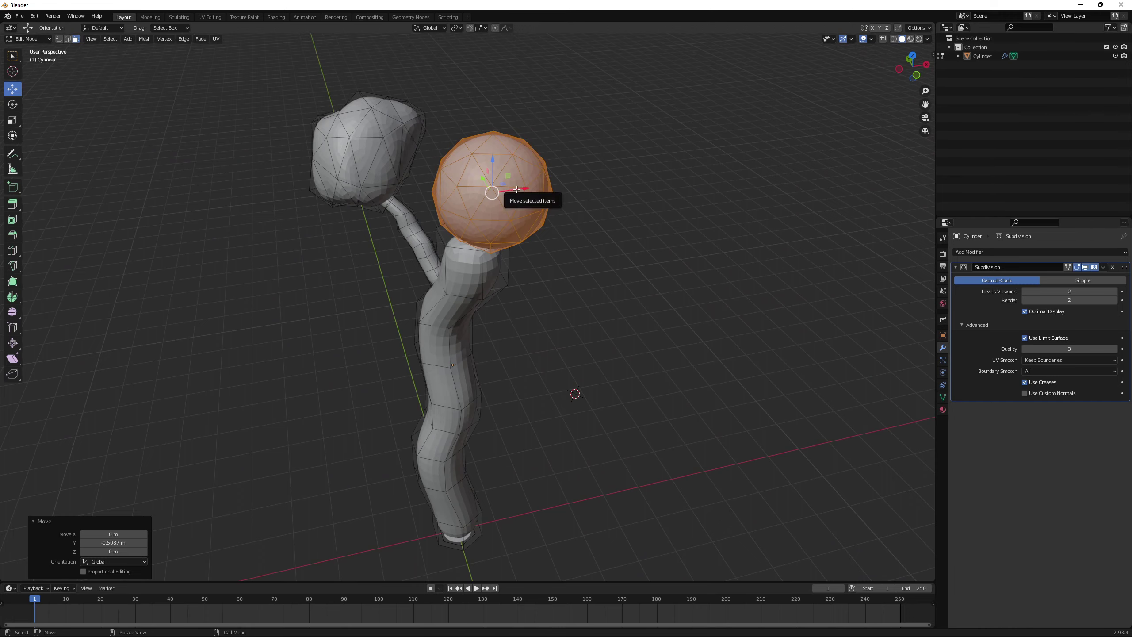
left_click_drag(517, 190, 494, 204)
middle_click_drag(495, 204, 586, 199)
left_click_drag(468, 185, 472, 188)
middle_click_drag(472, 187, 398, 181)
Step: Scale the trunk-top sphere by about 2.34, raise it about 0.97 m along Z, and deselect it
key("s")
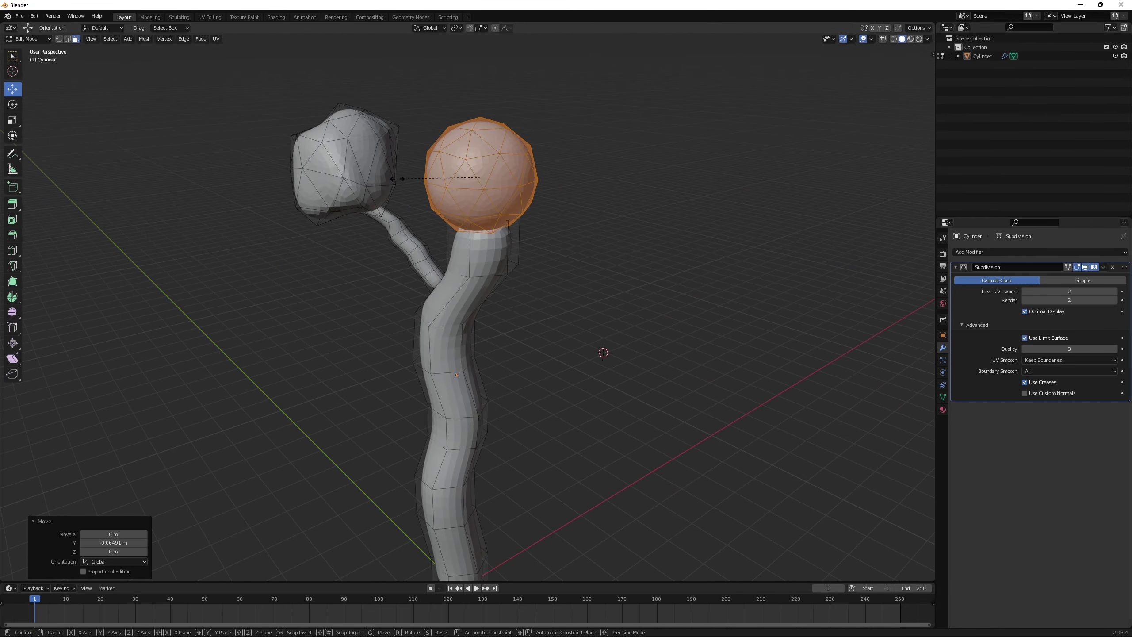
left_click(283, 182)
middle_click_drag(283, 182, 501, 150)
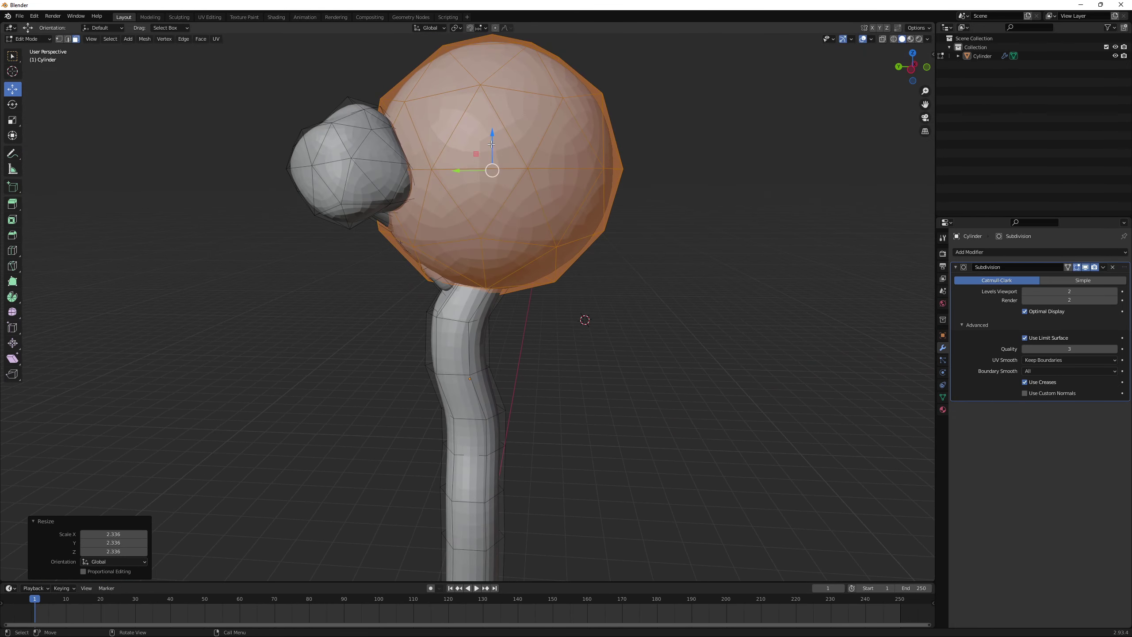
left_click_drag(492, 143, 529, 87)
scroll(511, 181, "down", 8)
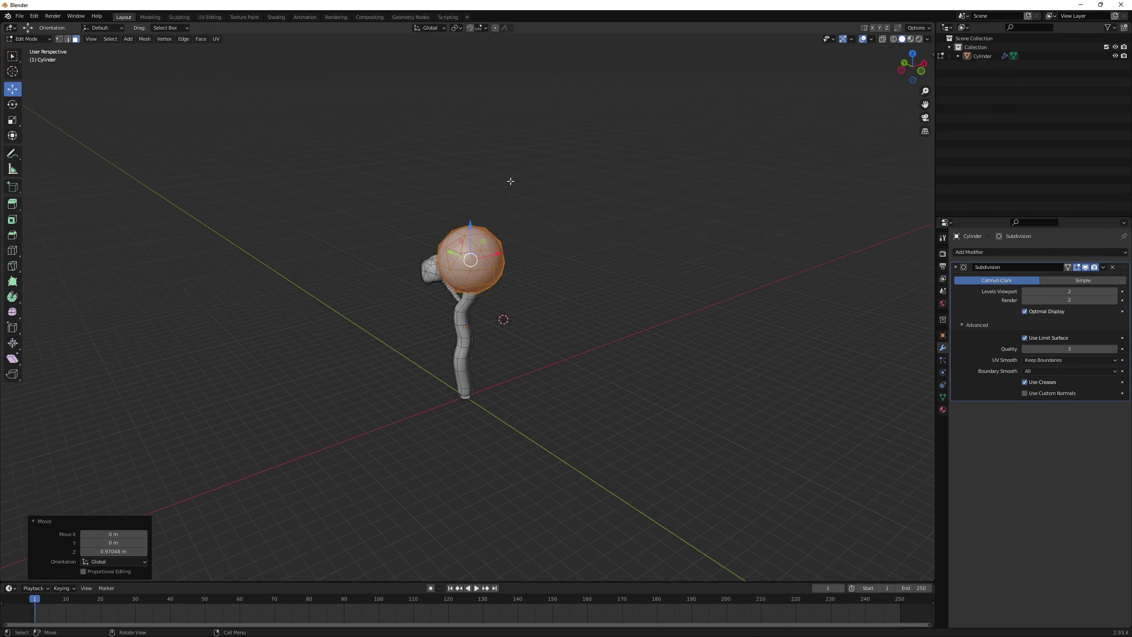
scroll(510, 180, "up", 4)
scroll(553, 209, "down", 1)
middle_click_drag(553, 209, 580, 221)
left_click(597, 216)
scroll(473, 187, "up", 2)
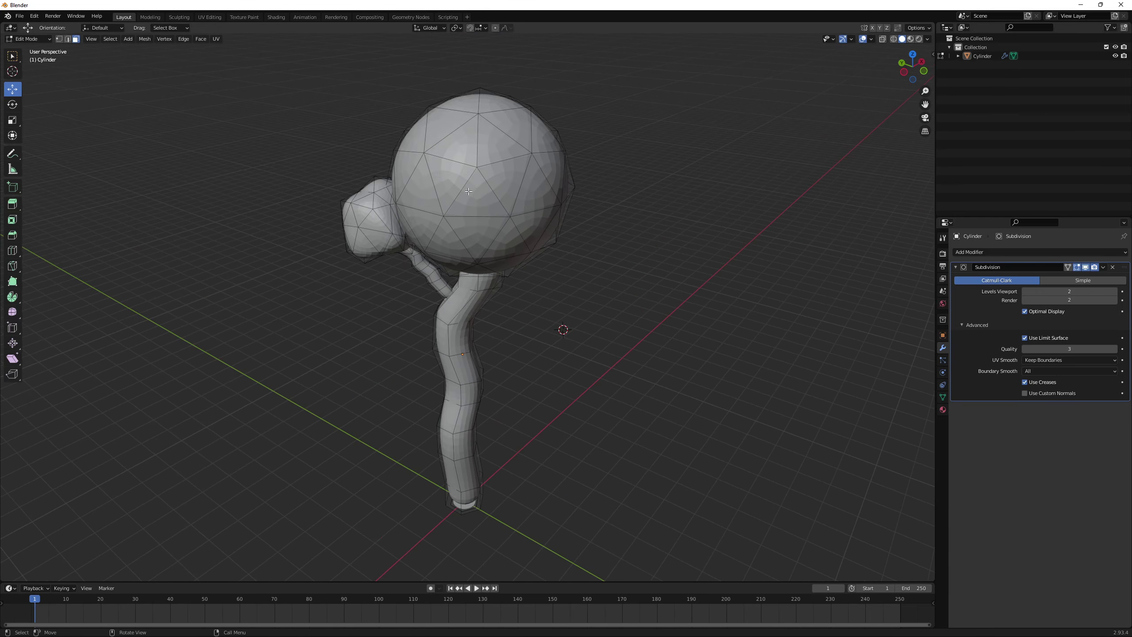
Step: Move three separate faces on the large foliage sphere freely to make its outline uneven
middle_click_drag(508, 203, 634, 222)
key("g")
left_click(579, 215)
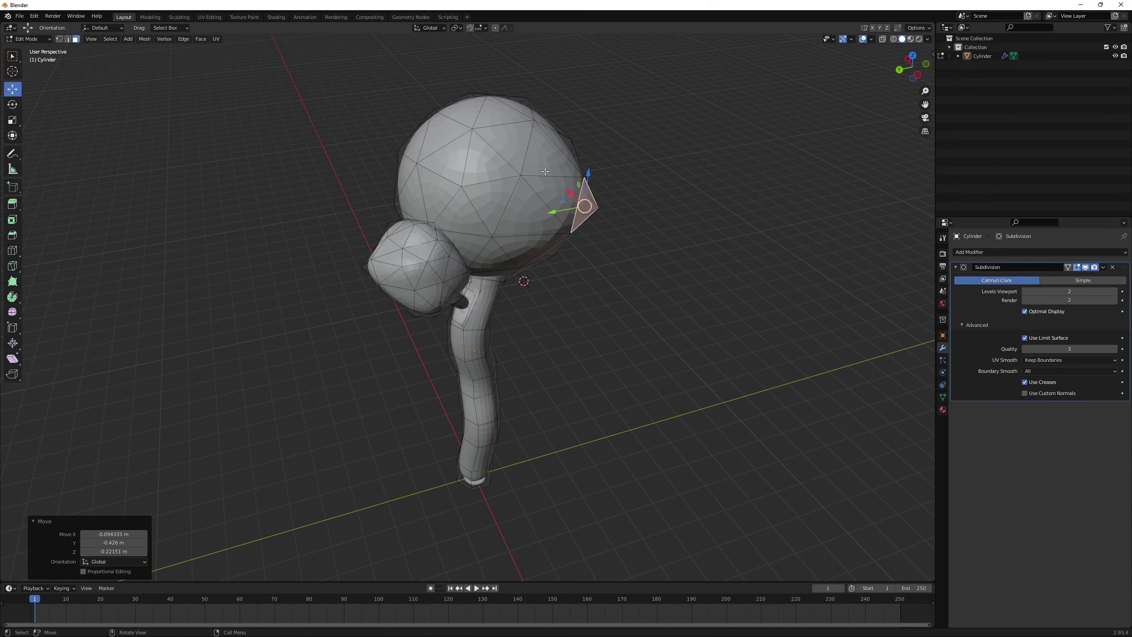
key("g")
left_click(464, 169)
middle_click_drag(463, 169, 513, 187)
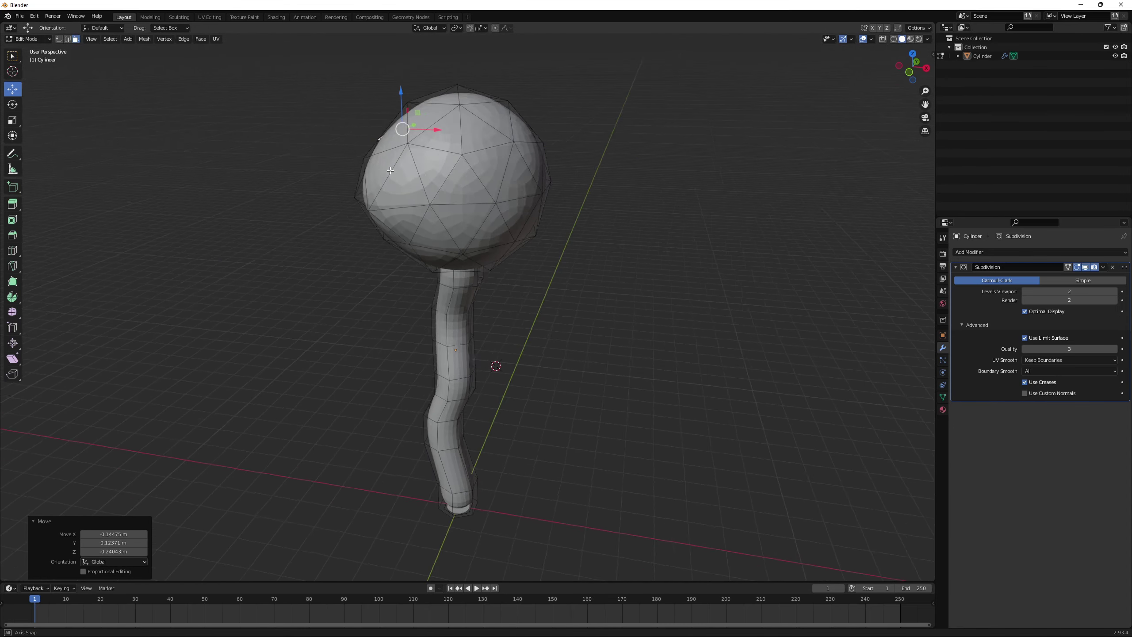
key("g")
left_click(498, 195)
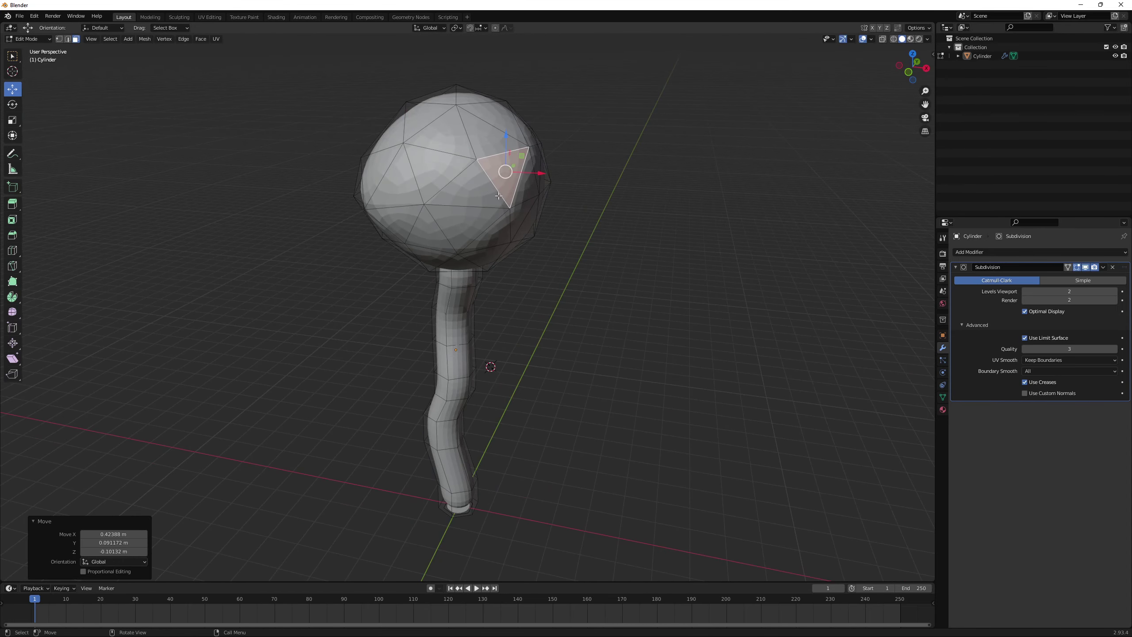
Step: Turn on proportional editing with the Random falloff
left_click(495, 28)
left_click(508, 28)
left_click(564, 123)
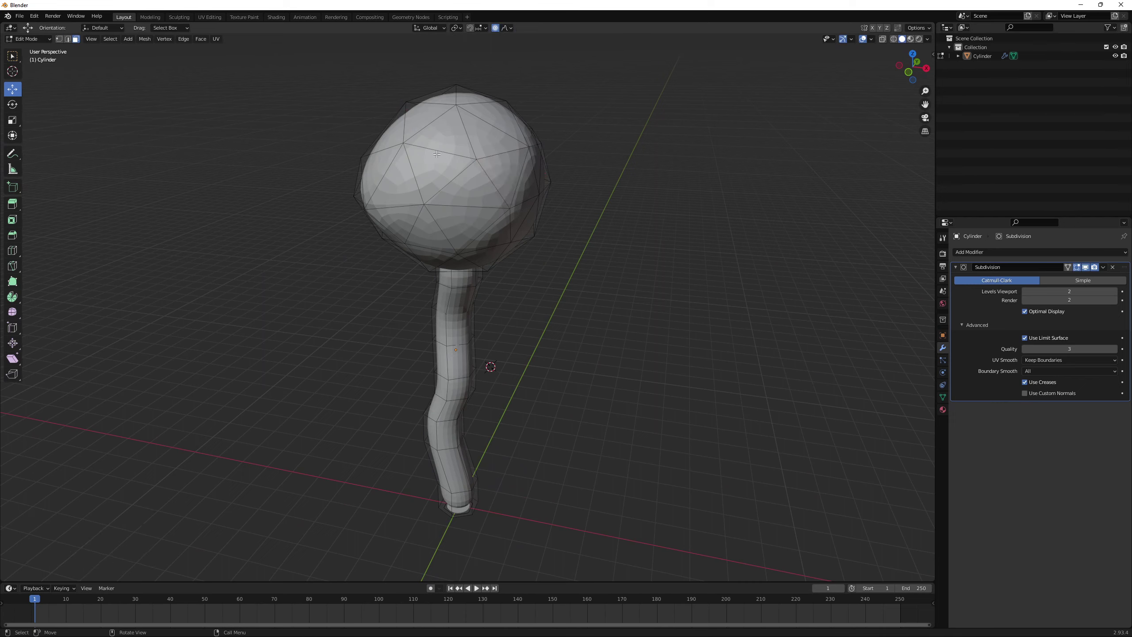
Step: Move two lower faces of the large foliage sphere with Random proportional falloff at size 1
left_click(401, 192)
key("g")
left_click(437, 198)
middle_click_drag(438, 198, 480, 171)
left_click(480, 225)
key("g")
left_click(493, 219)
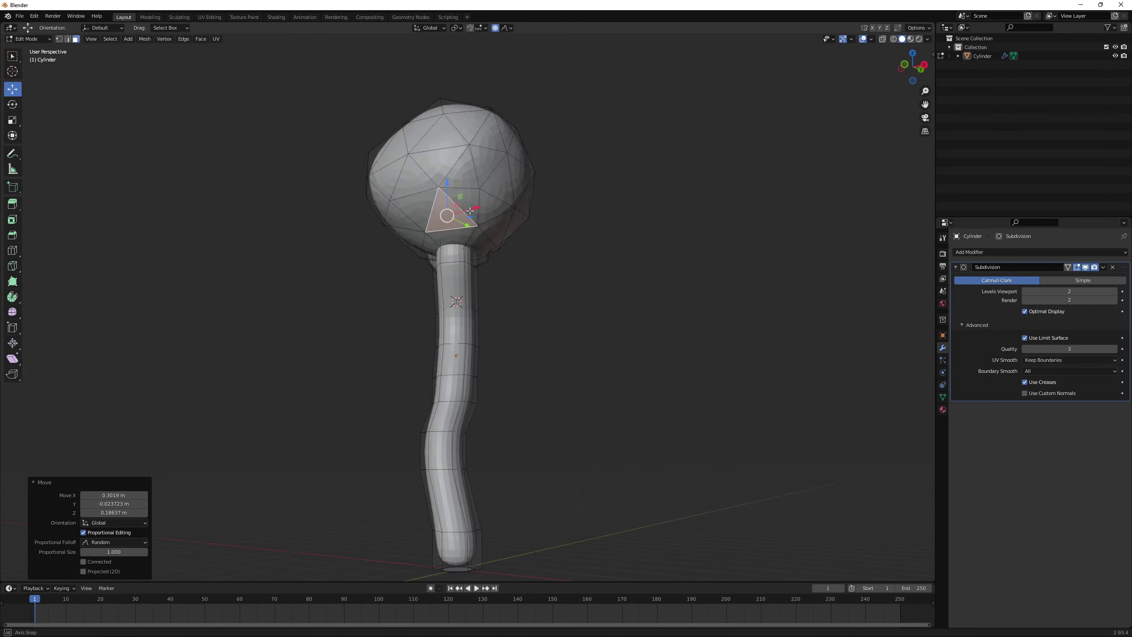
Step: Push two more faces on another side of the large foliage sphere downward with proportional editing
middle_click_drag(492, 219, 339, 167)
left_click(468, 200)
key("g")
left_click(464, 206)
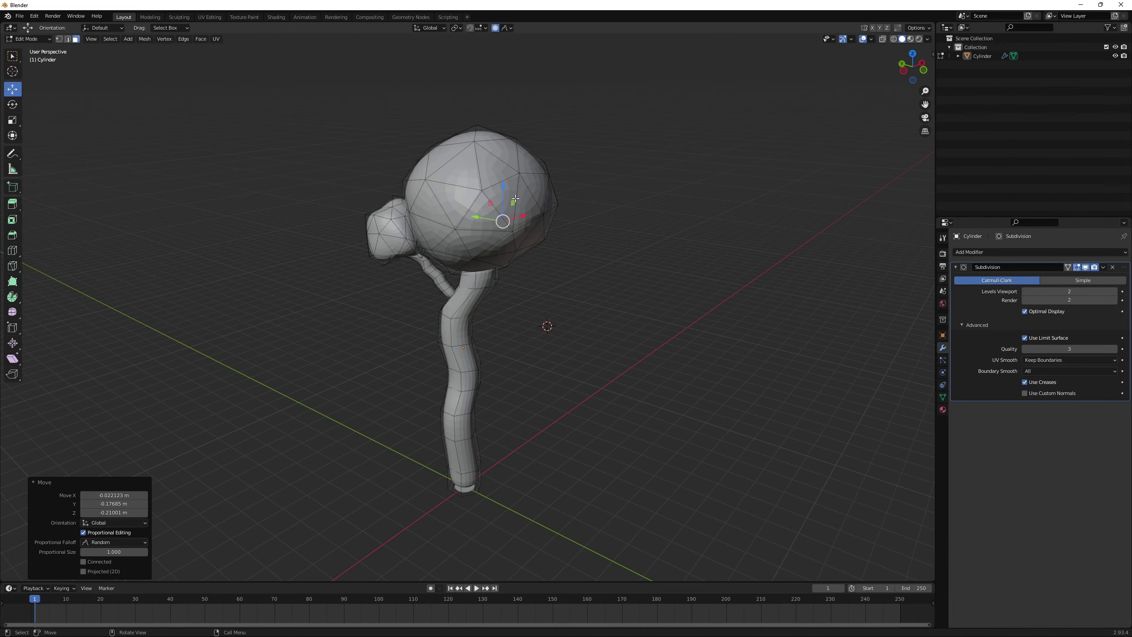
middle_click_drag(516, 199, 491, 247)
left_click(523, 233)
key("g")
left_click(511, 248)
Step: Reshape the large foliage's side away from the branch by pulling its faces outward, inward and down
left_click(554, 201)
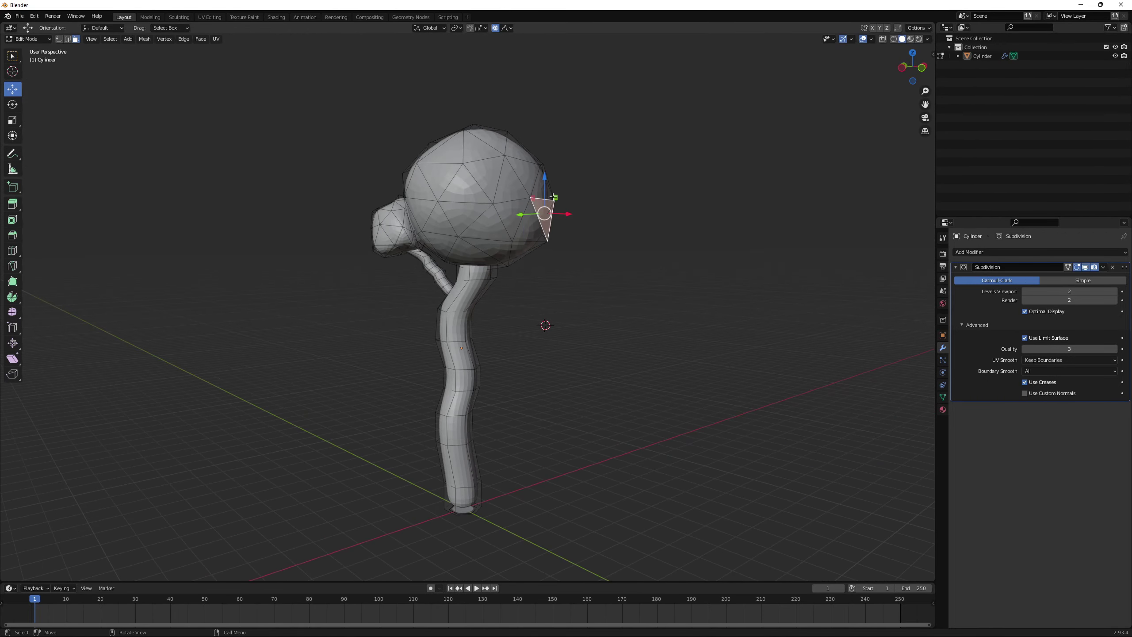
key("g")
left_click(572, 201)
key("g")
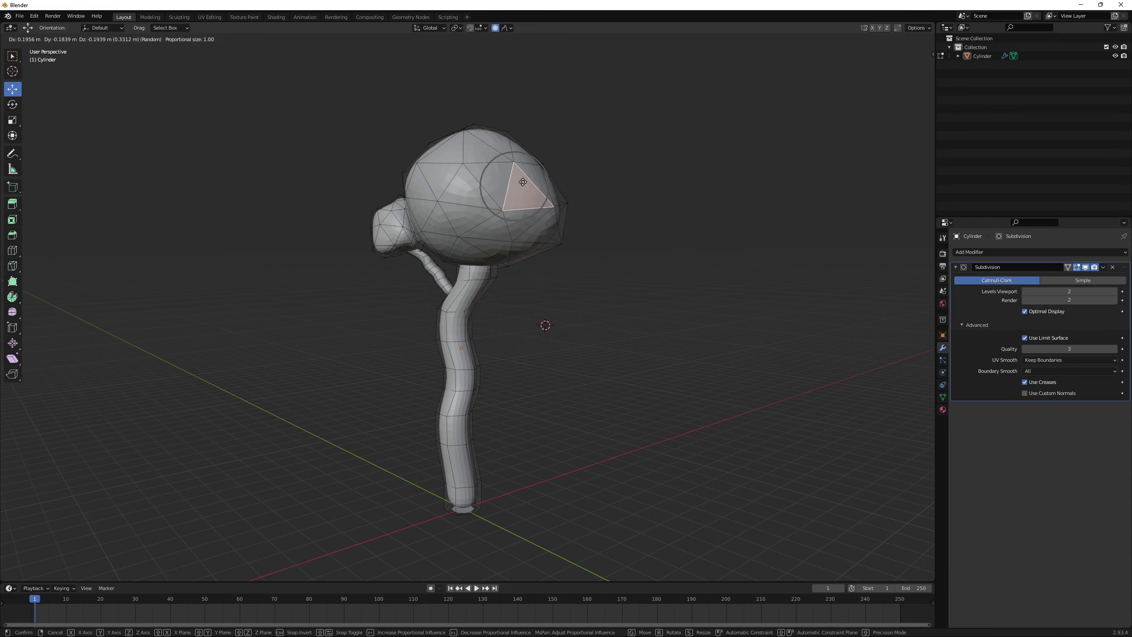
left_click(501, 183)
middle_click_drag(501, 184, 537, 171)
left_click(510, 214)
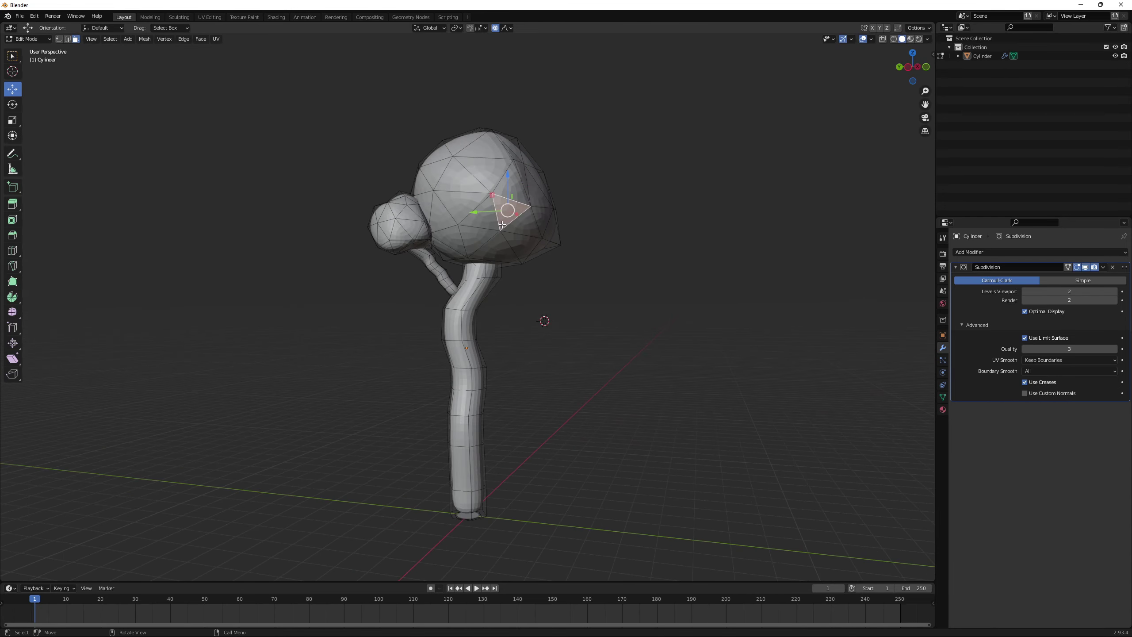
key("g")
left_click(493, 266)
Step: Shift an underside face of the large foliage sphere slightly downward near the trunk's top
middle_click_drag(494, 266, 632, 285)
left_click(479, 248)
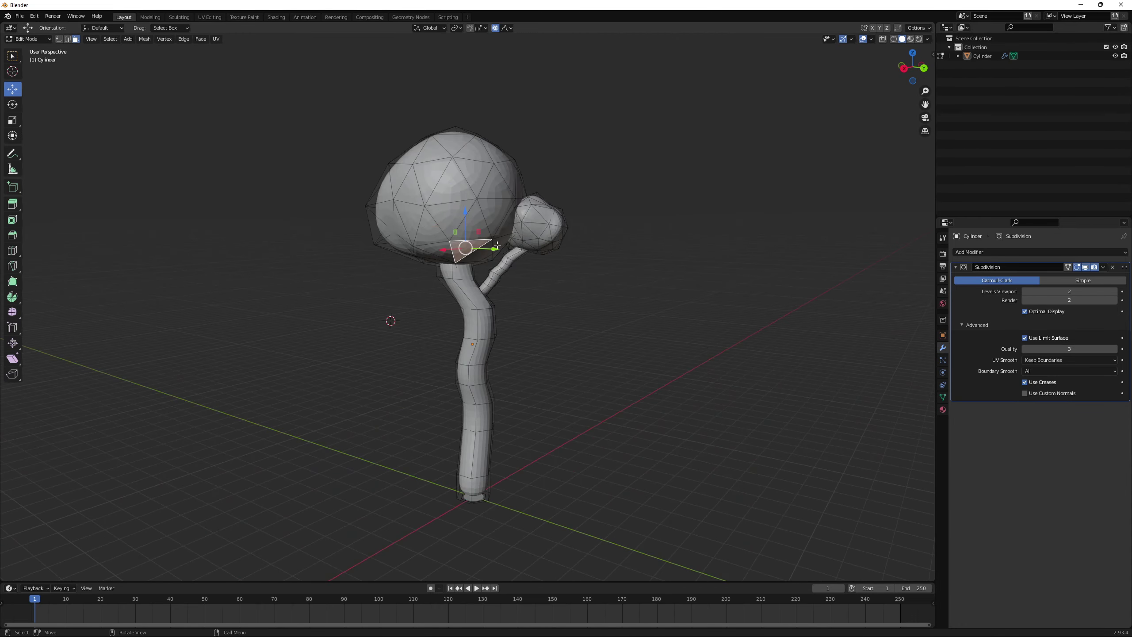
key("g")
left_click(490, 256)
Step: Move two faces of the large foliage sphere facing the branch's foliage, keeping Random proportional falloff at size 1
scroll(579, 235, "up", 2)
middle_click_drag(578, 235, 555, 223)
scroll(531, 204, "up", 2)
left_click(541, 134)
key("g")
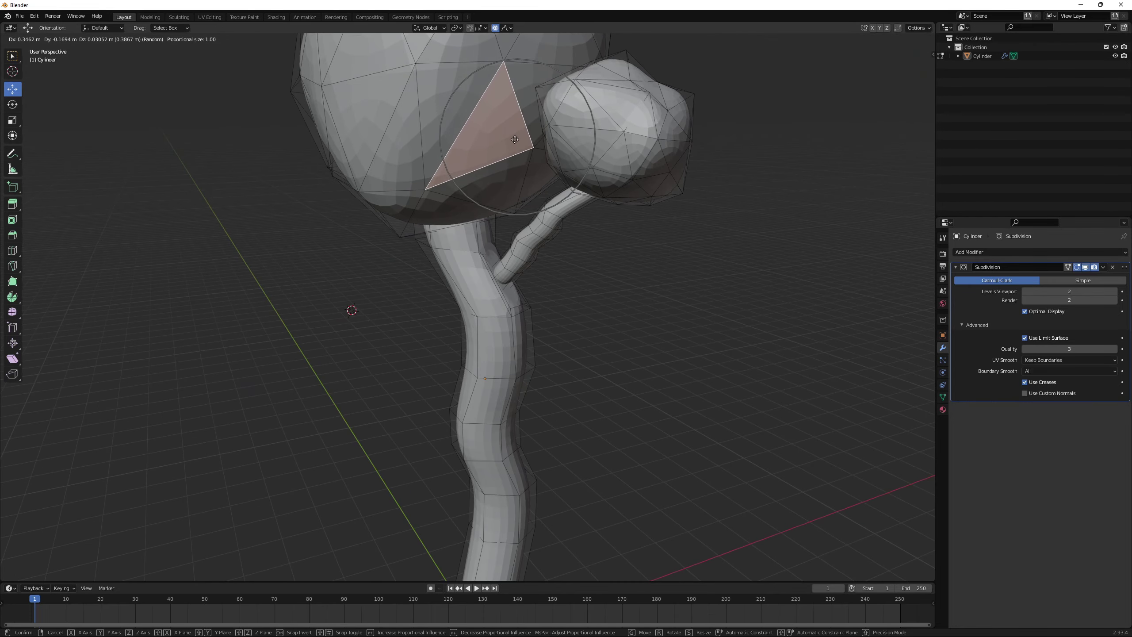
left_click(553, 145)
middle_click_drag(553, 146, 649, 155)
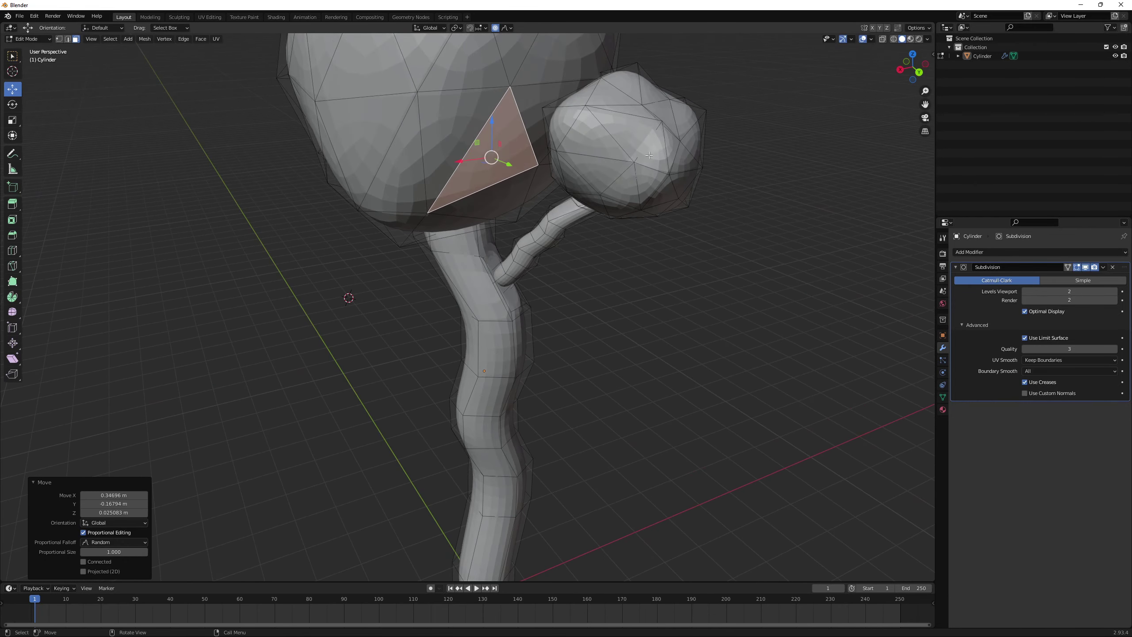
left_click(530, 121)
key("g")
left_click(550, 134)
mouse_move(551, 134)
middle_mouse_down()
mouse_move(575, 139)
mouse_move(570, 128)
middle_mouse_up()
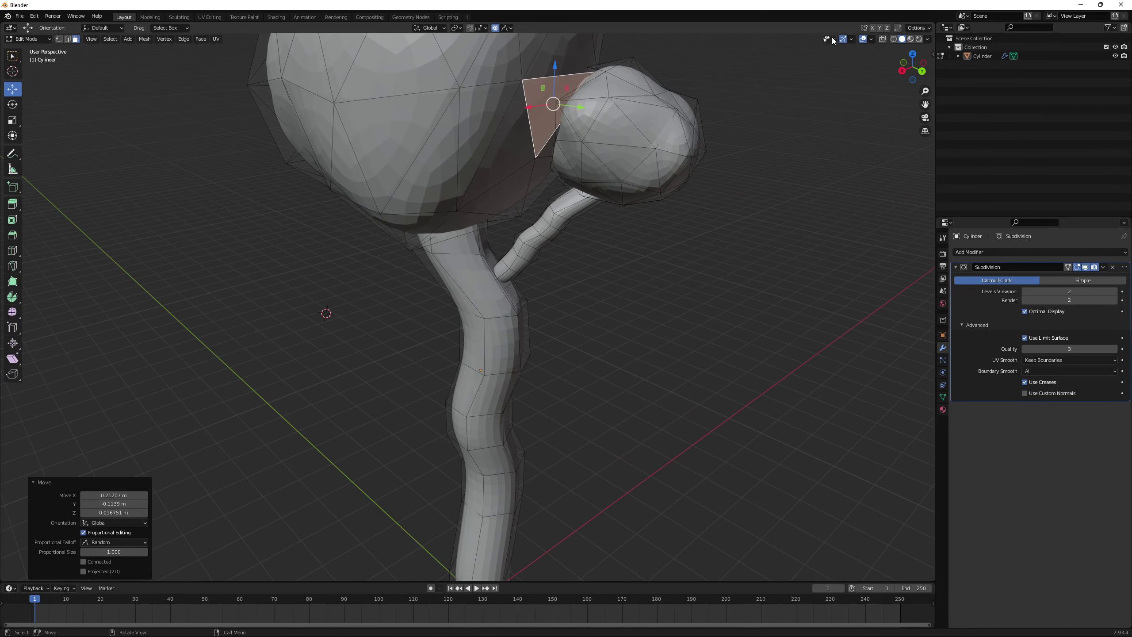
Step: Turn off proportional editing and reposition the selected face of the large foliage beside the branch's foliage
left_click(495, 29)
middle_click_drag(584, 100, 610, 106)
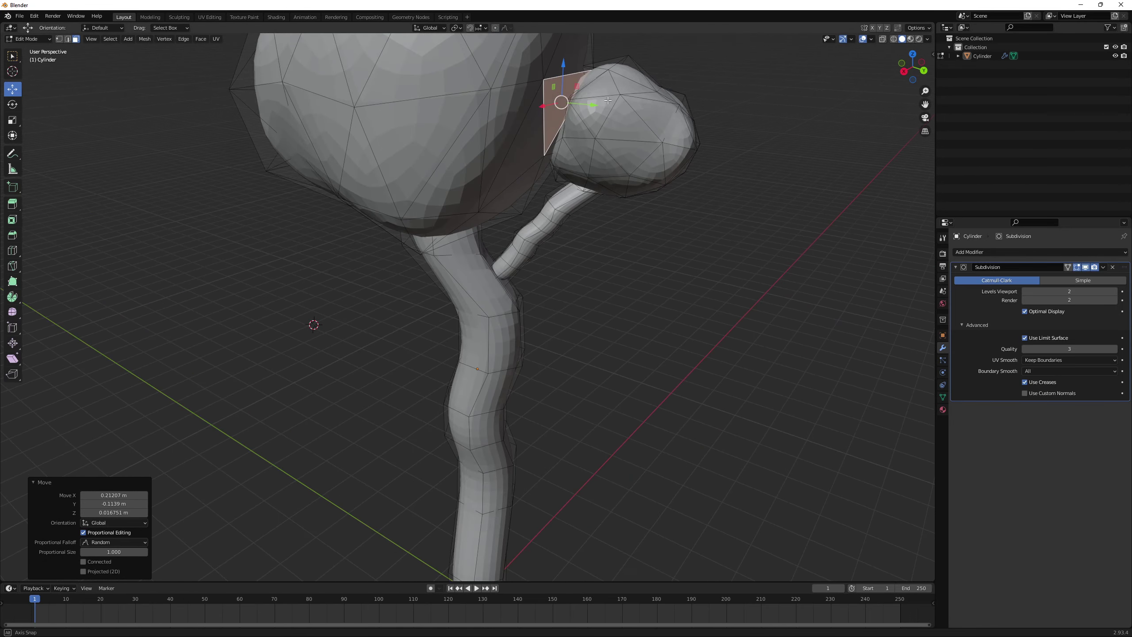
key("g")
left_click(589, 108)
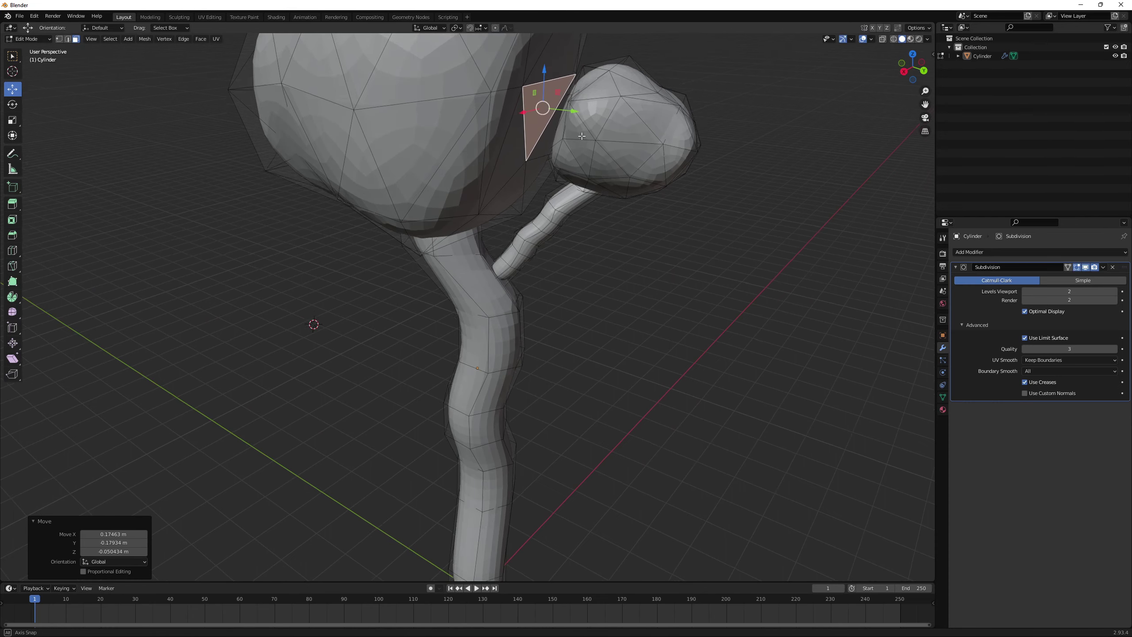
scroll(591, 90, "up", 4)
scroll(591, 70, "down", 2)
key("g")
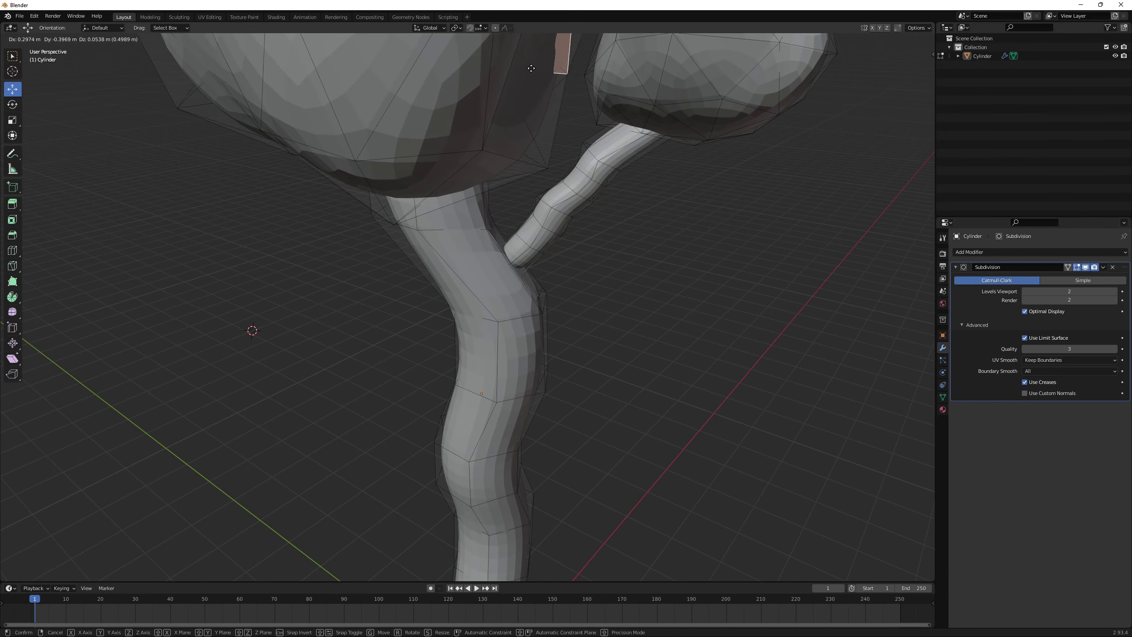
left_click(548, 71)
scroll(548, 71, "down", 3)
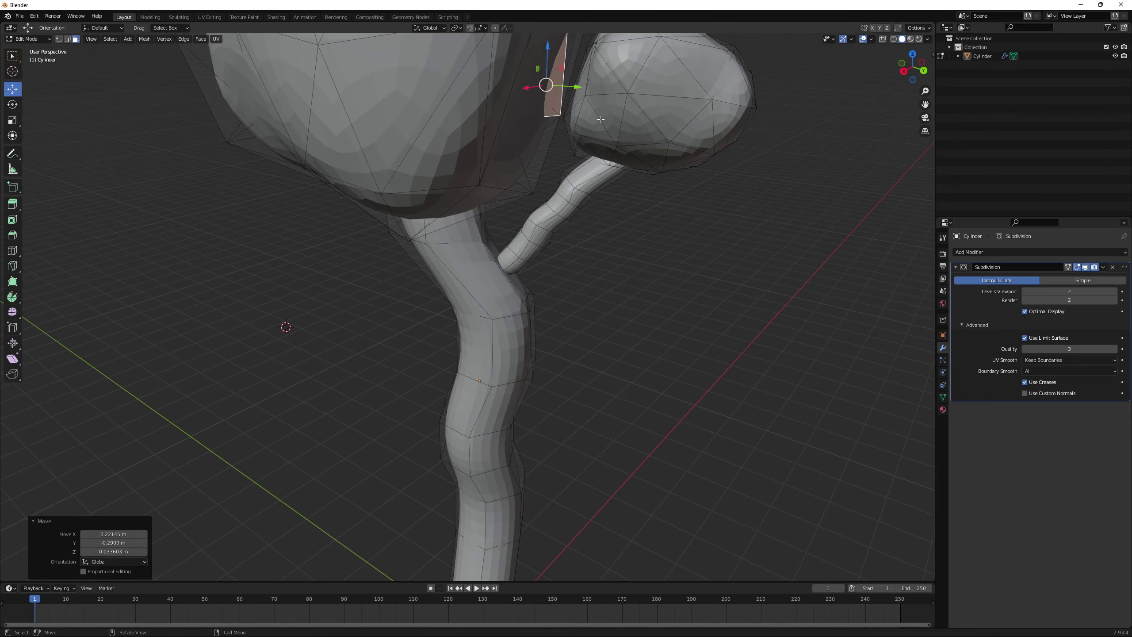
Step: Examine the whole tree's silhouette and both foliage clumps from several sides
middle_click_drag(548, 71, 419, 145)
left_click(422, 143)
left_click(415, 149)
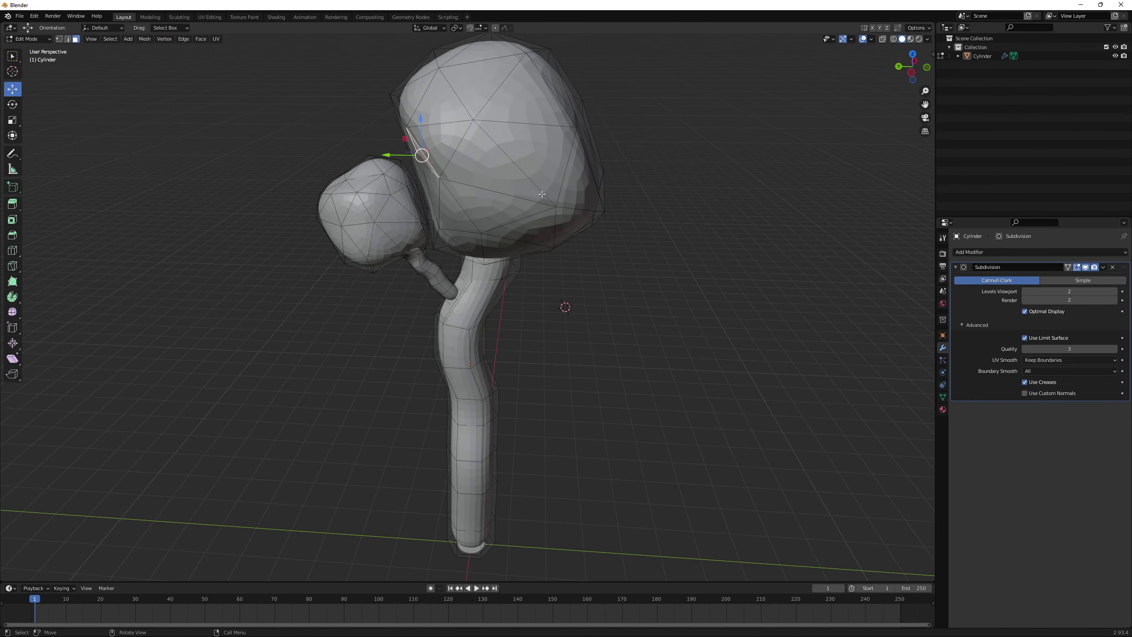
scroll(557, 190, "down", 4)
mouse_move(564, 193)
middle_mouse_down()
mouse_move(526, 170)
mouse_move(556, 182)
middle_mouse_up()
scroll(548, 232, "down", 2)
middle_click_drag(543, 273, 523, 330)
scroll(523, 330, "up", 4)
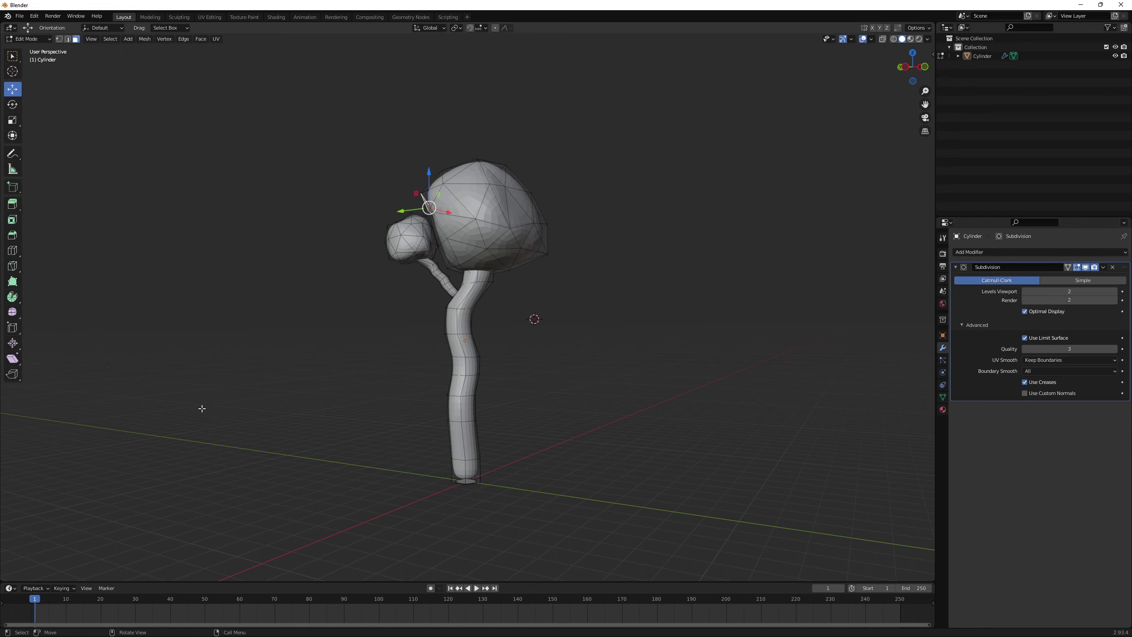
scroll(479, 352, "up", 3)
scroll(471, 365, "down", 2)
middle_click_drag(498, 372, 463, 376)
scroll(463, 376, "down", 4)
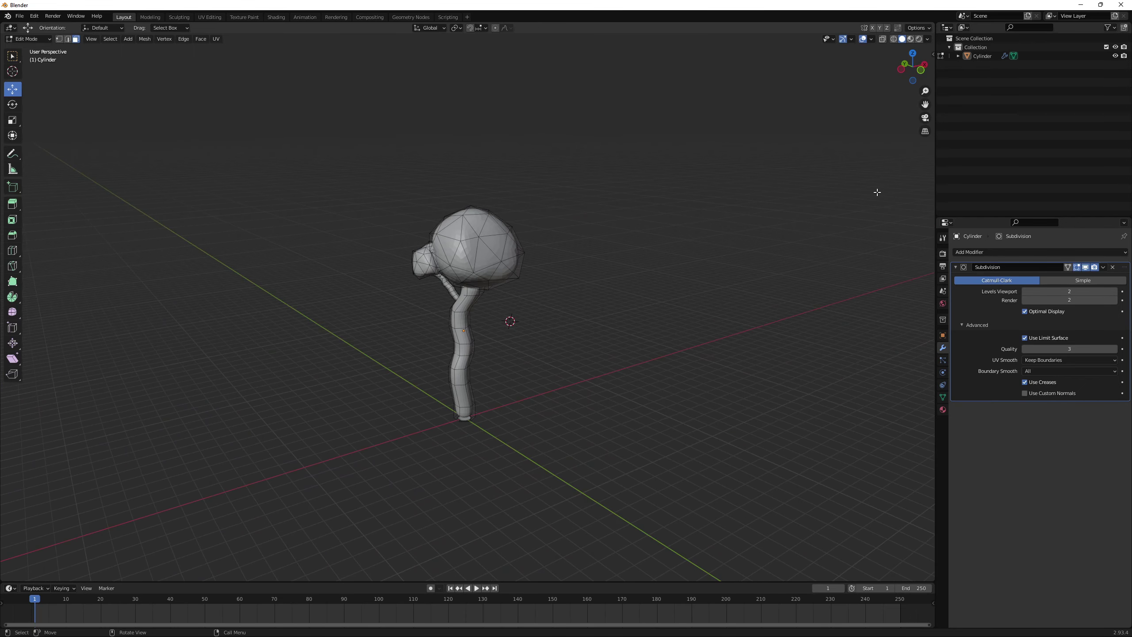
scroll(877, 192, "up", 2)
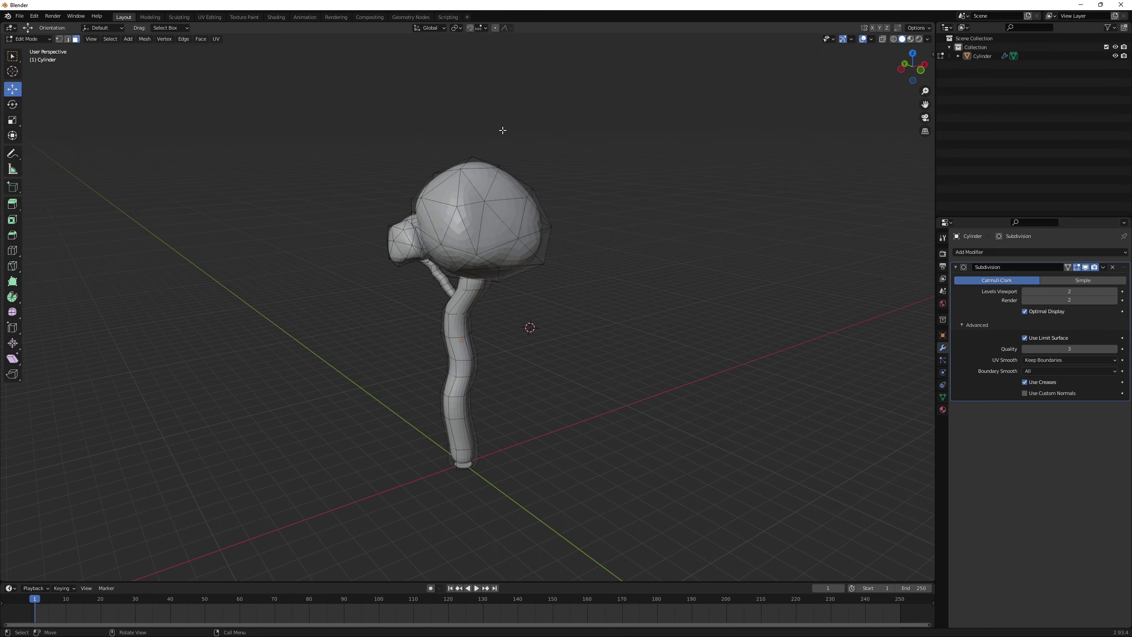
middle_click_drag(669, 168, 536, 198)
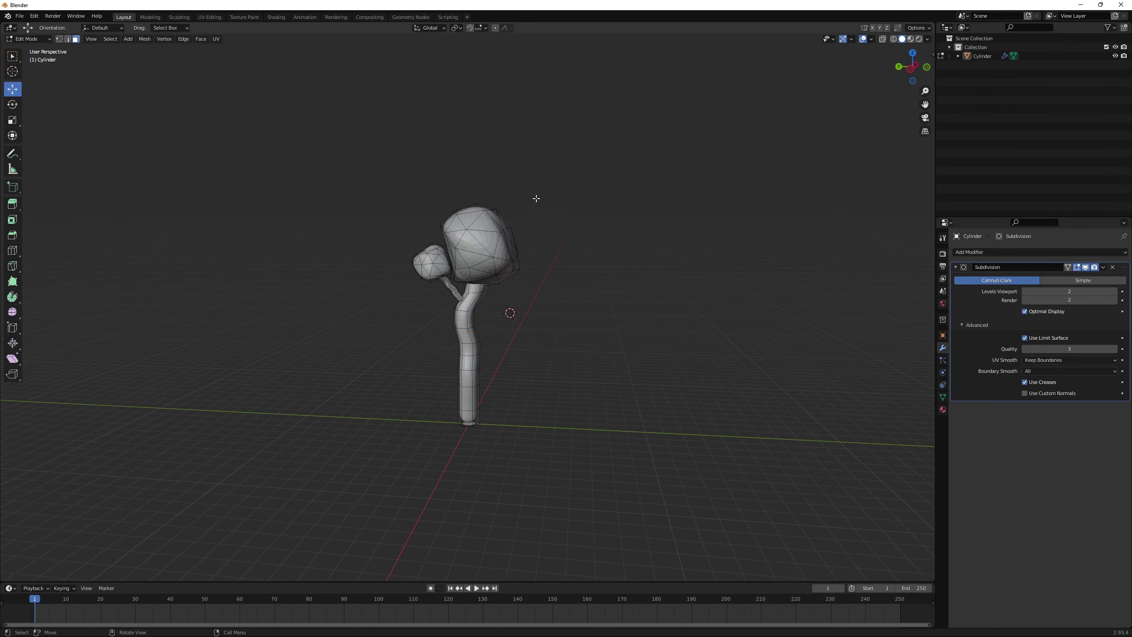
left_click(277, 18)
scroll(619, 260, "up", 3)
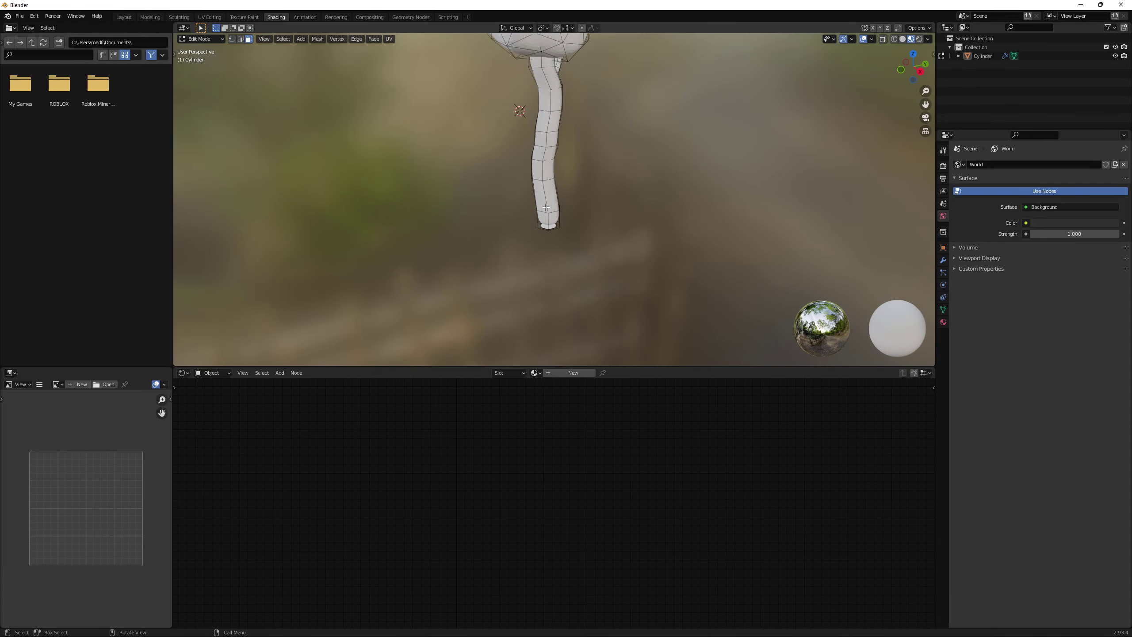
left_click(129, 18)
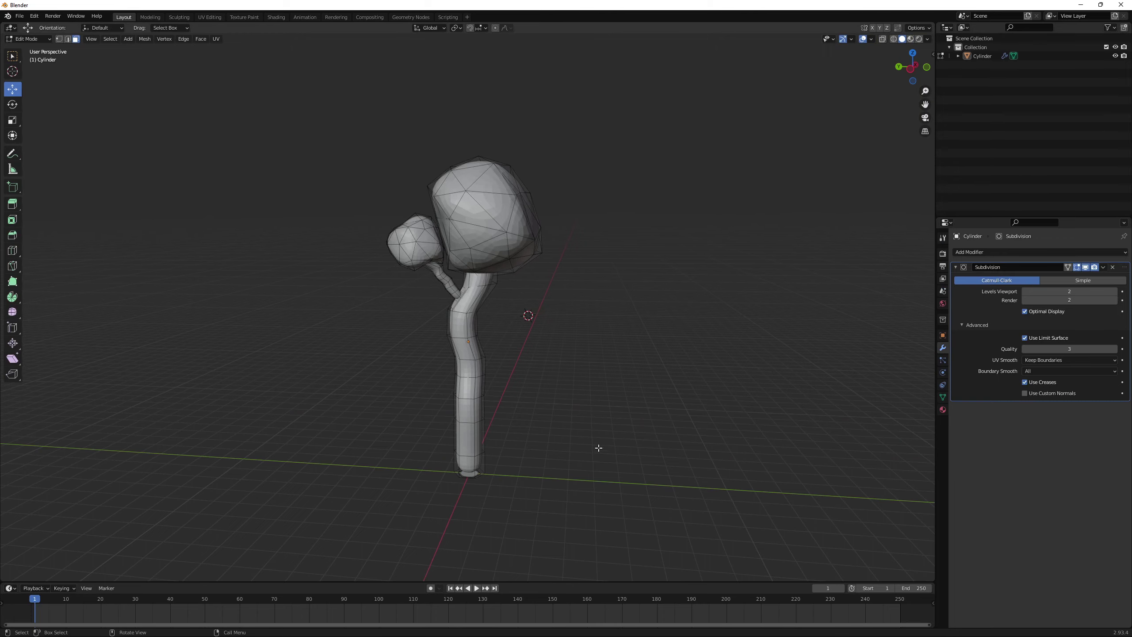
Step: Select the face at the very bottom of the trunk and raise it about 0.21 m along Z
middle_click_drag(592, 455, 564, 329, "shift")
scroll(562, 330, "up", 6)
middle_click_drag(452, 456, 533, 325, "shift")
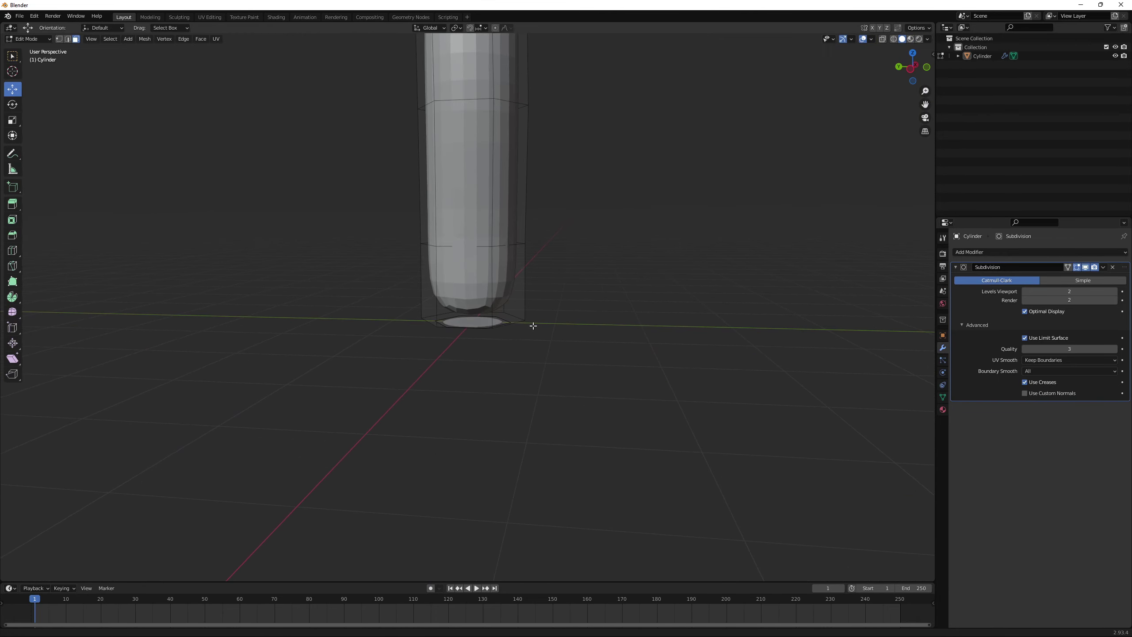
scroll(531, 328, "up", 2)
left_click(461, 330)
left_click(582, 351)
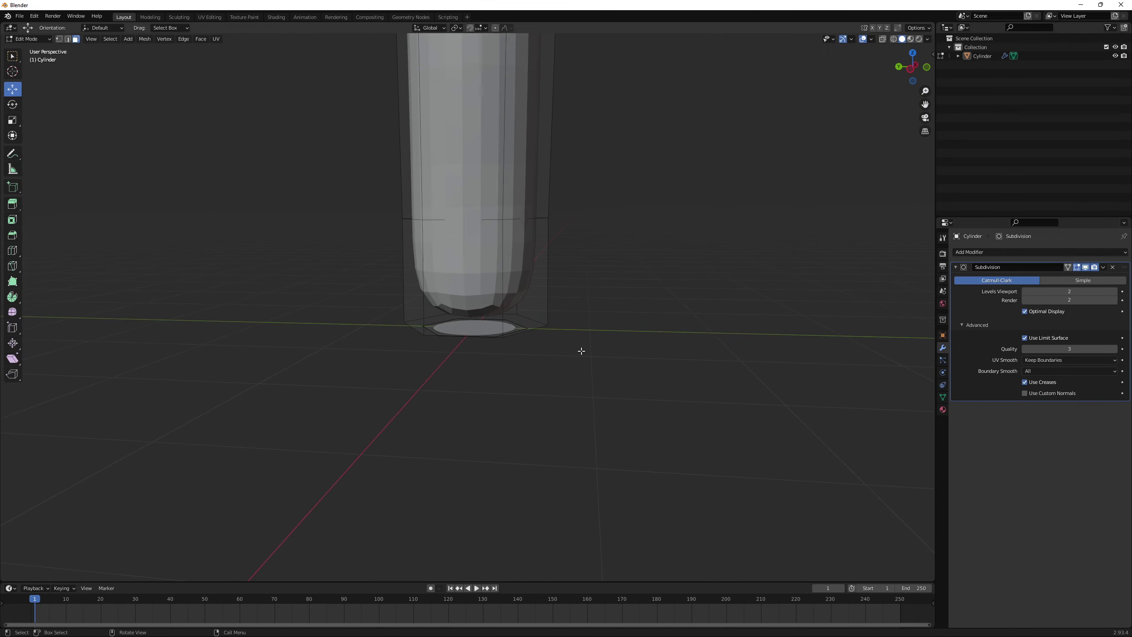
middle_click_drag(535, 250, 553, 320)
left_click(474, 409)
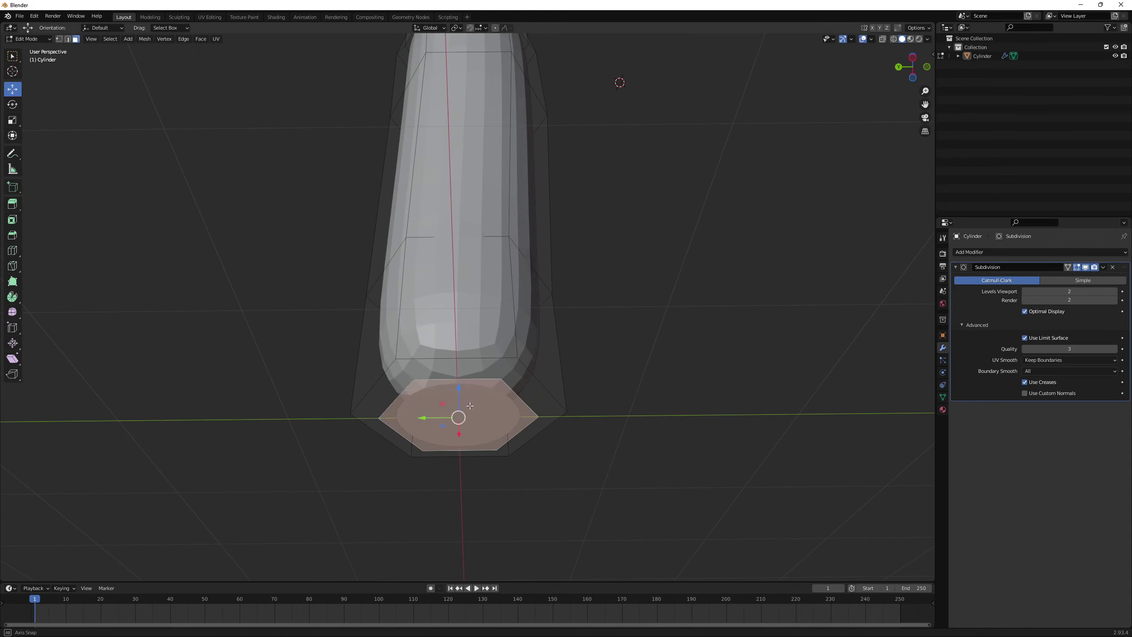
middle_click_drag(470, 405, 453, 459)
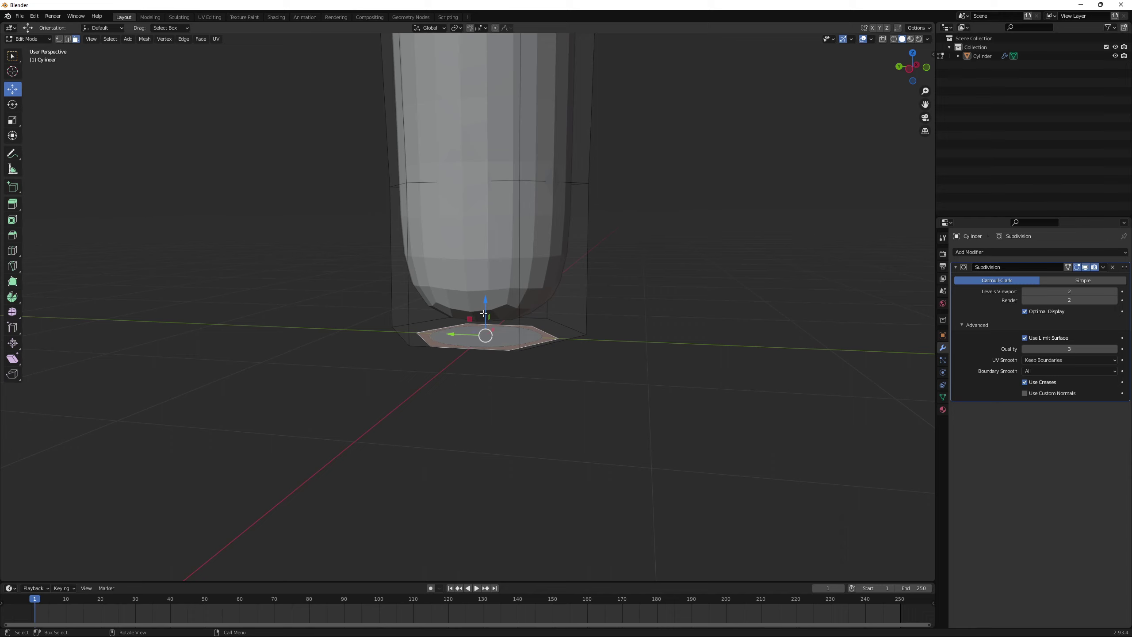
left_click_drag(485, 314, 487, 295)
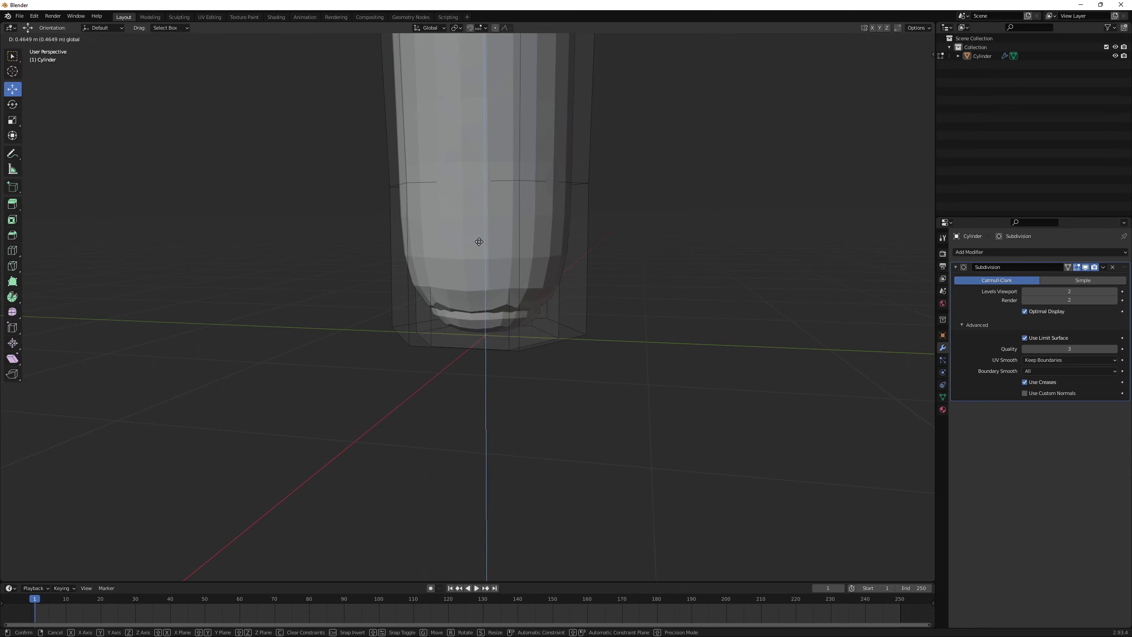
left_click_drag(481, 255, 498, 280)
Step: Enlarge the trunk's bottom face by a factor of about 2.74 and raise it about 0.51 m along Z
key("s")
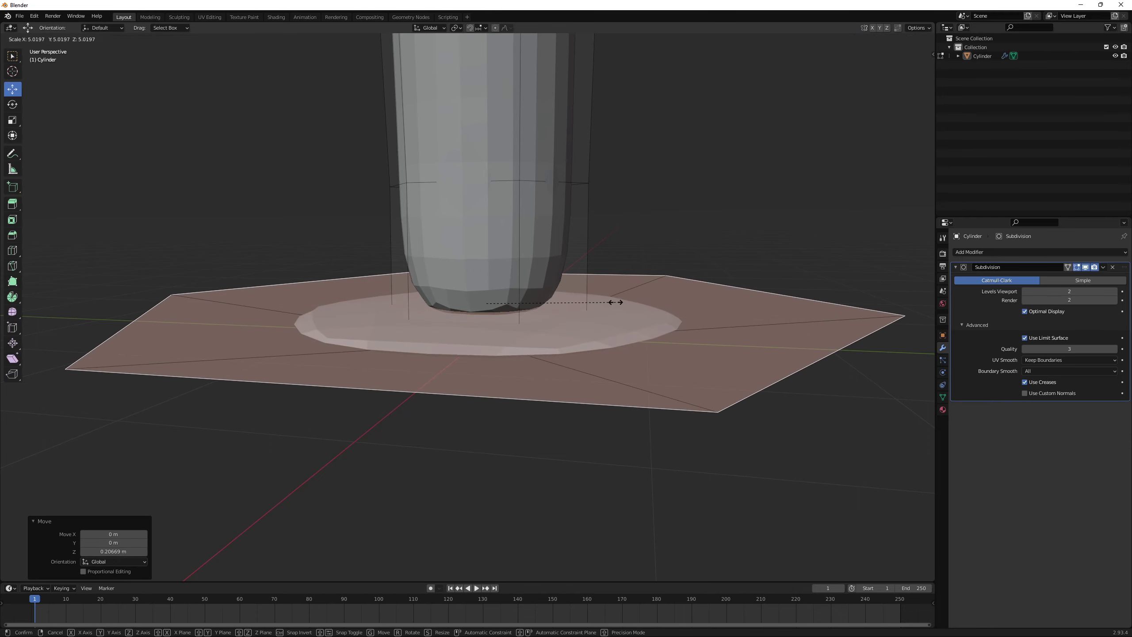
left_click(547, 280)
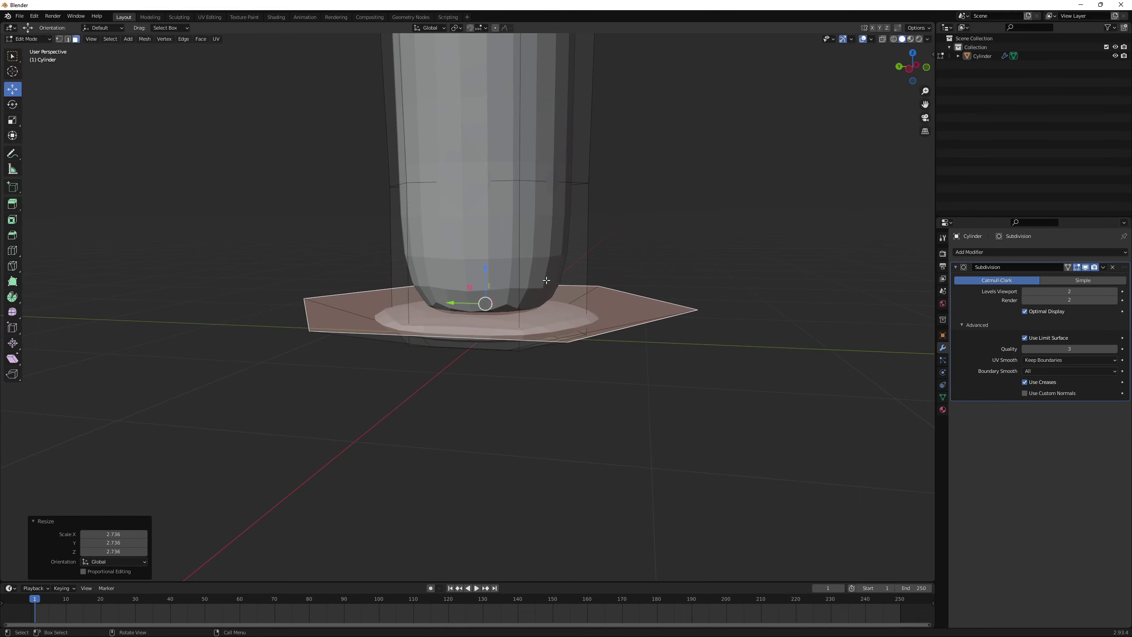
left_click_drag(486, 277, 488, 190)
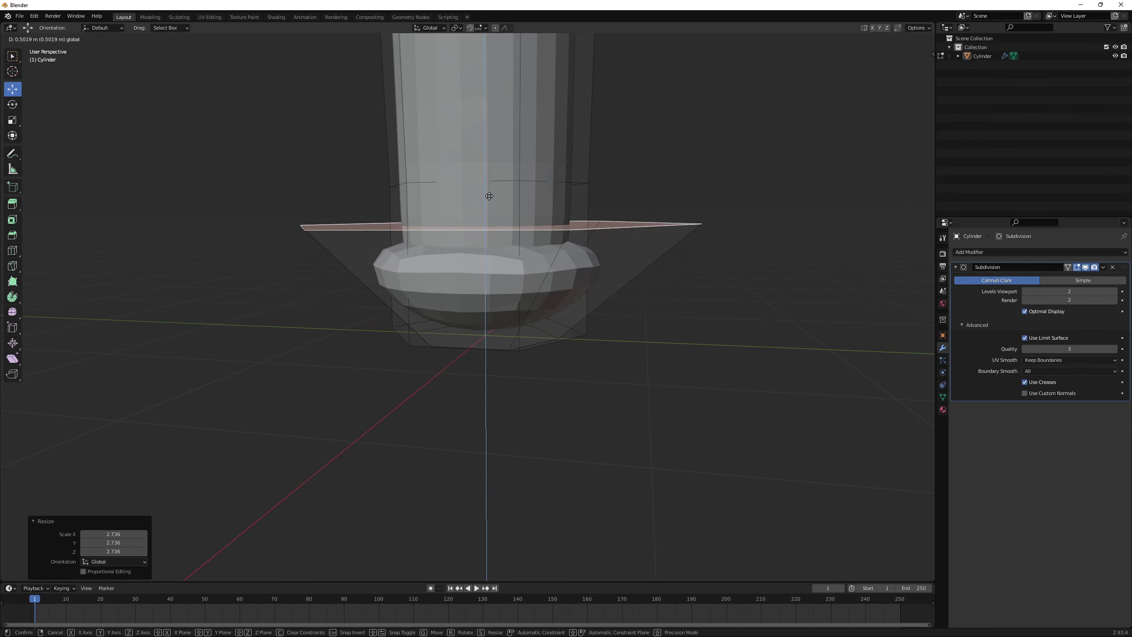
Step: Scale the raised trunk base face down to about 0.76 and deselect it
key("s")
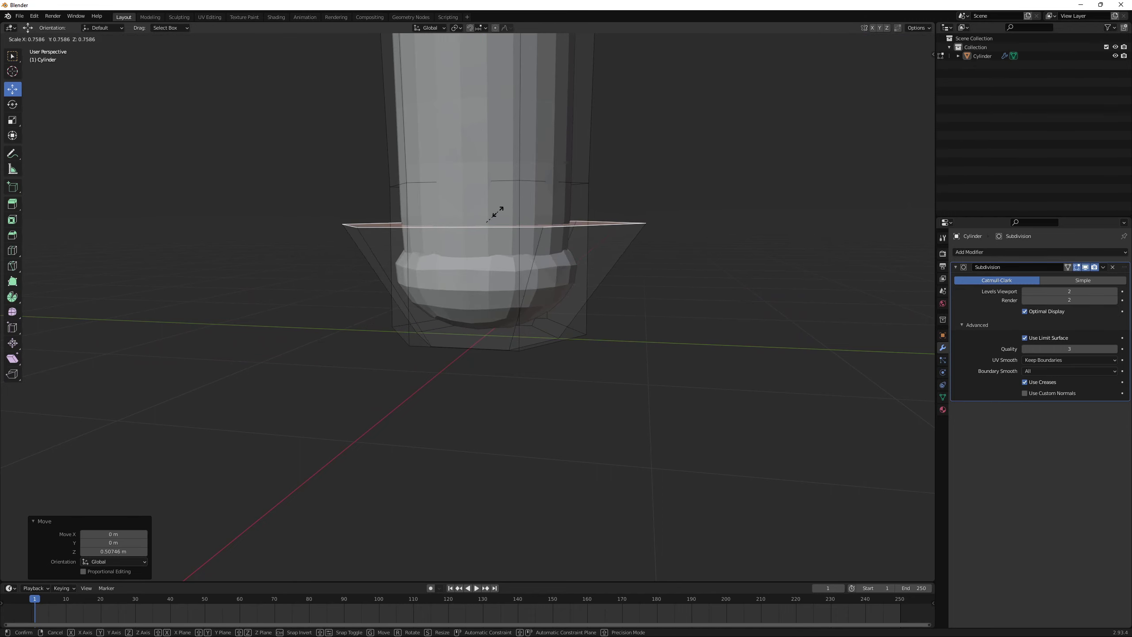
left_click(497, 213)
middle_click_drag(497, 212, 479, 293)
middle_click_drag(548, 295, 513, 273)
left_click(649, 286)
Step: Switch to the Shading workspace, bring the whole tree into view and create a new material for it
scroll(536, 289, "down", 4)
scroll(504, 280, "down", 2)
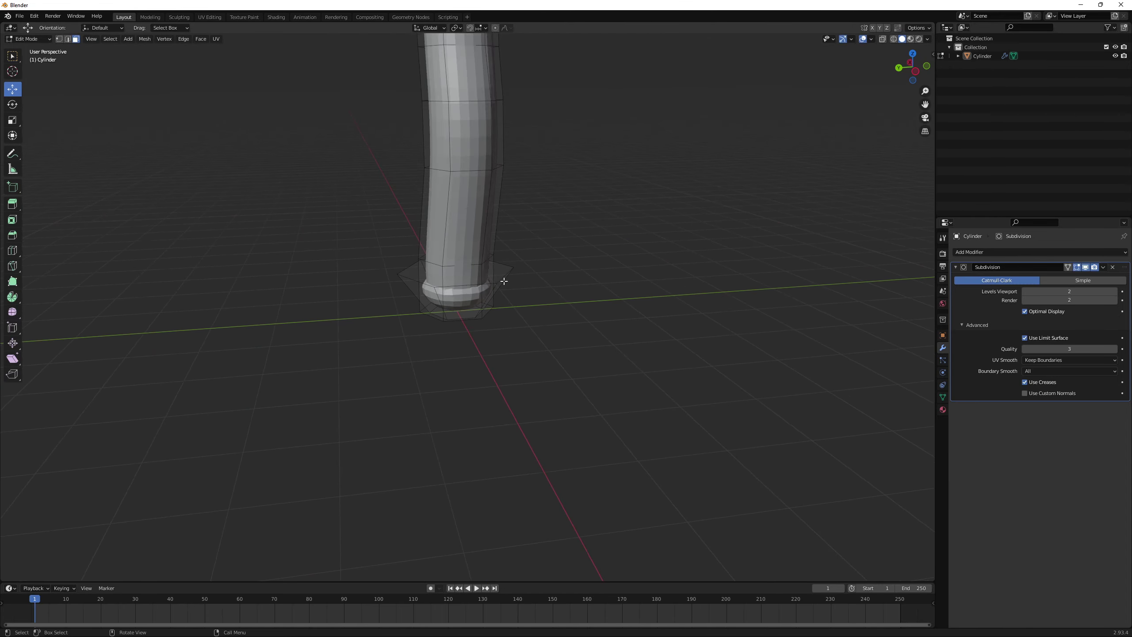
scroll(504, 280, "up", 1)
scroll(574, 304, "down", 2)
middle_click_drag(574, 304, 555, 292)
scroll(531, 278, "down", 4)
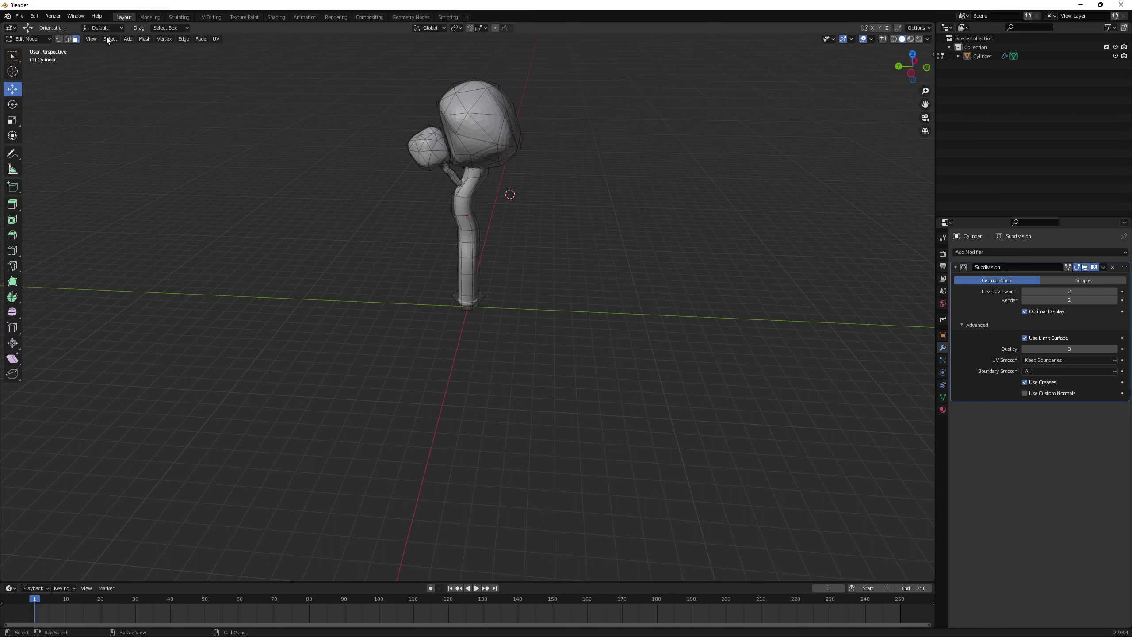
left_click(276, 17)
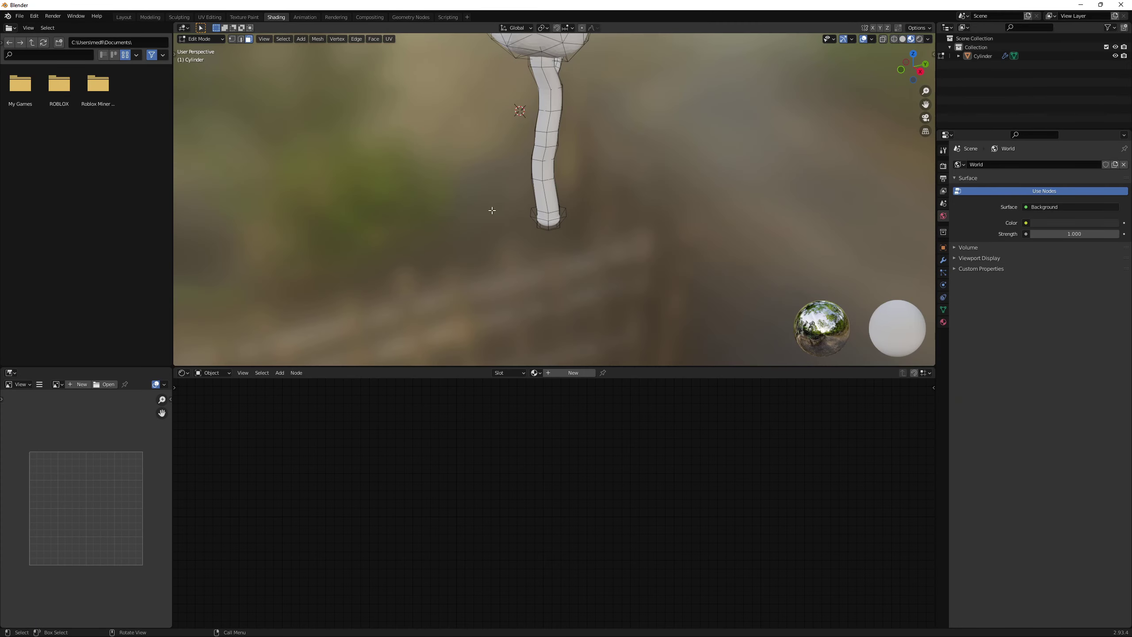
scroll(556, 316, "down", 3)
middle_click_drag(556, 222, 708, 316, "shift")
left_click(576, 372)
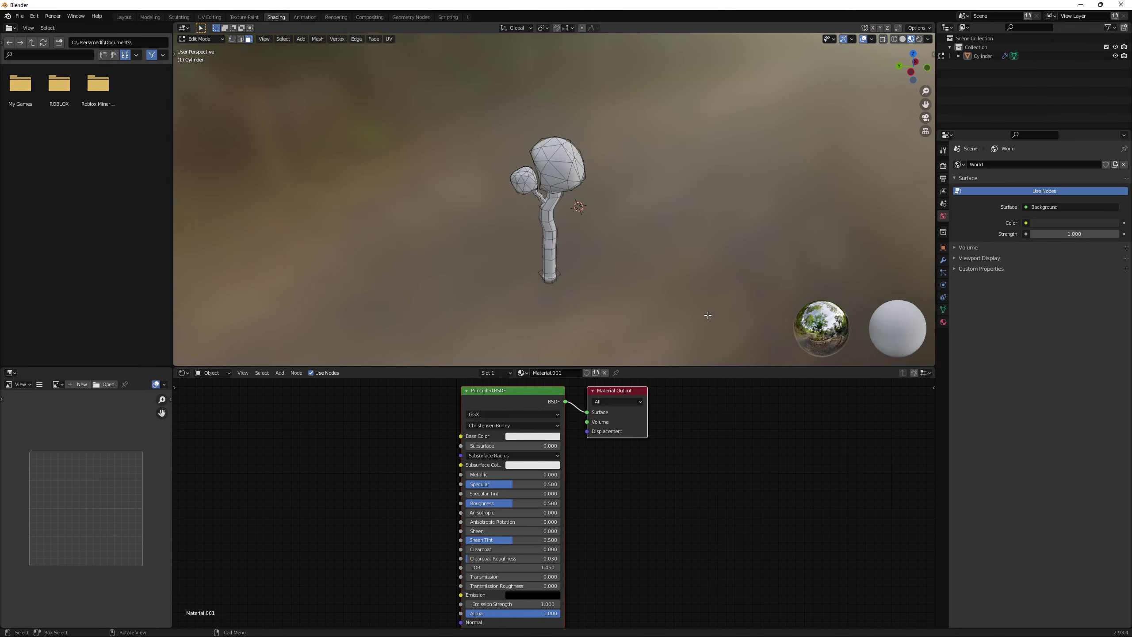
Step: Add an Image Texture node to the material, placed beside the Principled BSDF's inputs
scroll(709, 315, "up", 3)
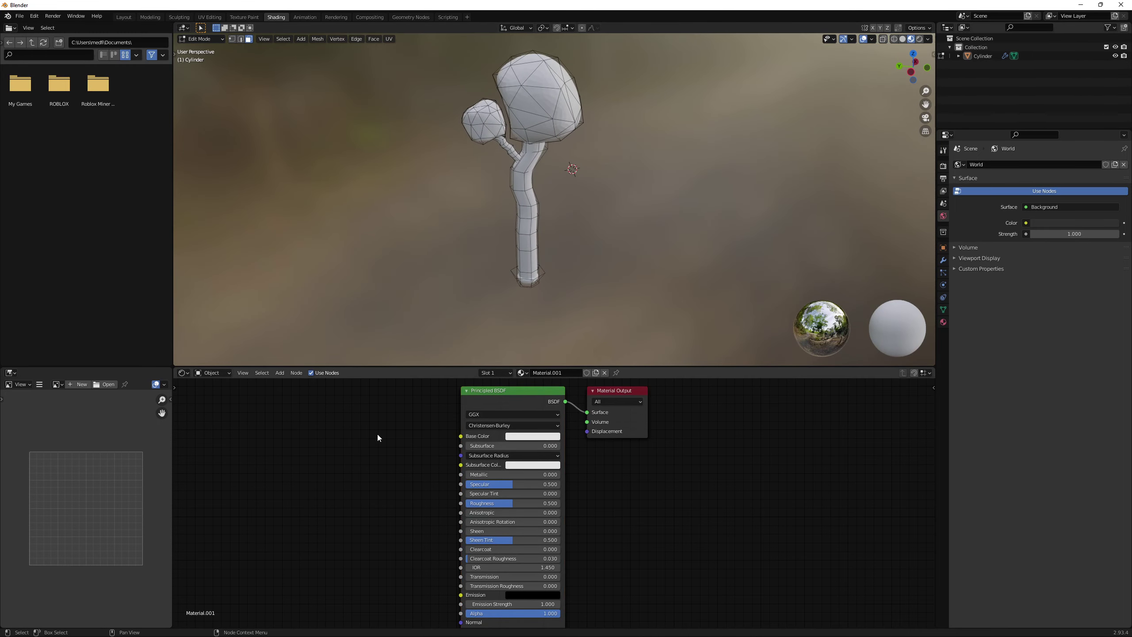
key("shift+a")
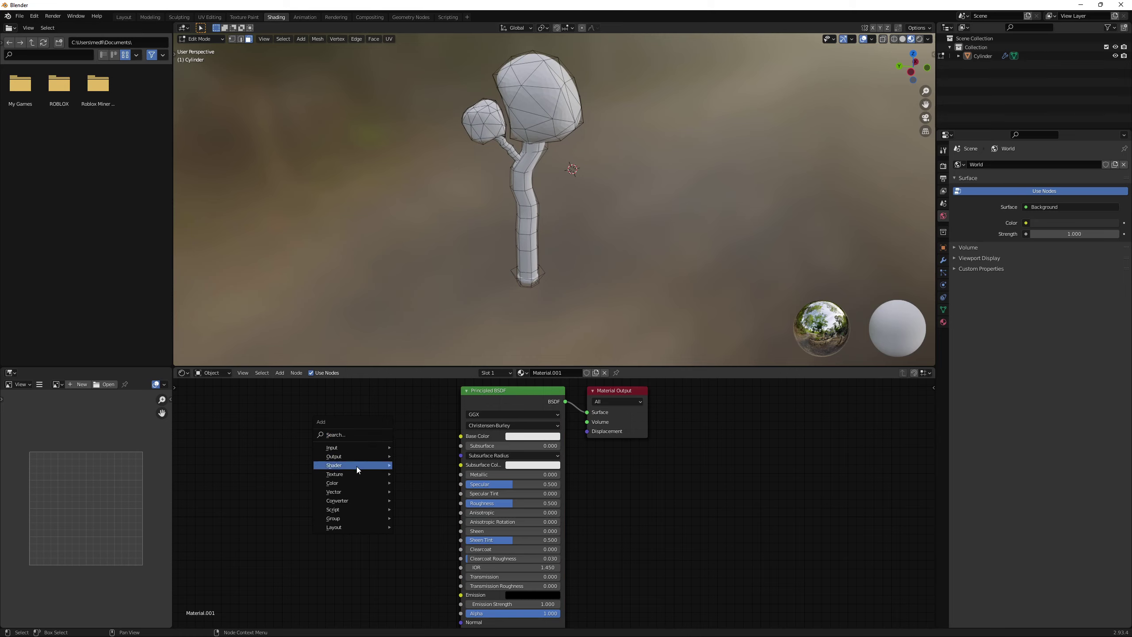
mouse_move(354, 473)
left_click(441, 524)
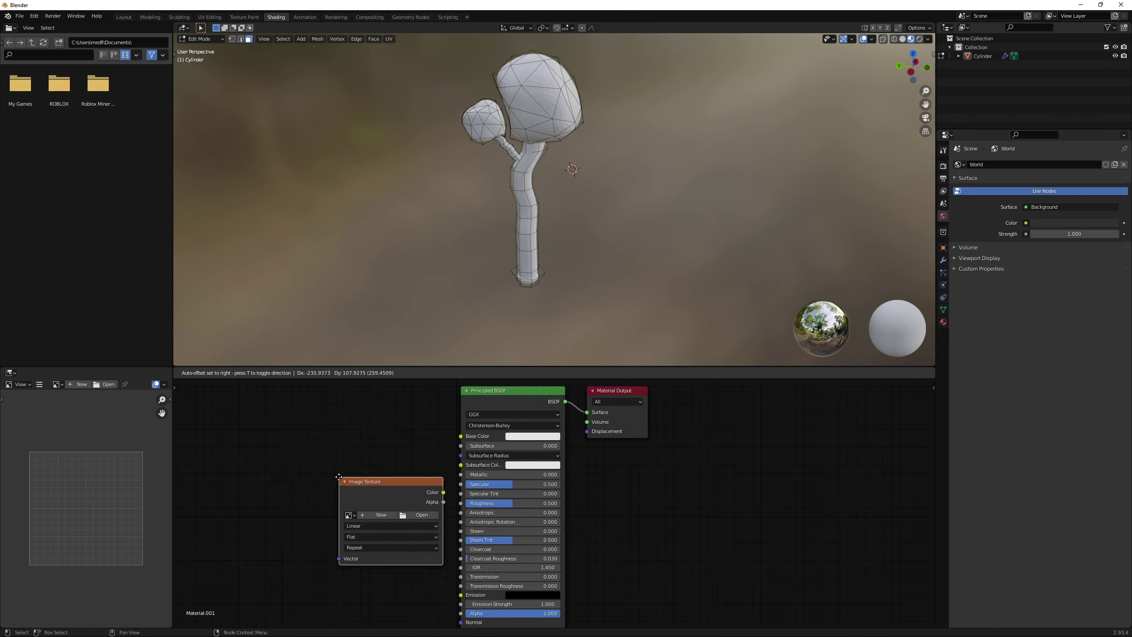
left_click(278, 462)
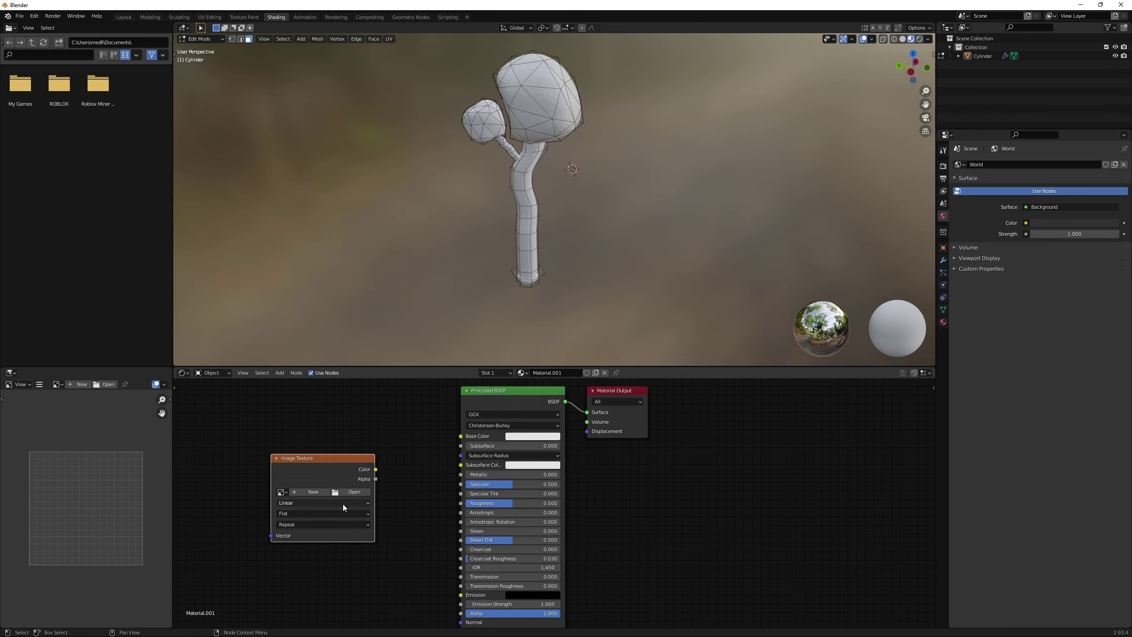
Step: Set the Image Texture's interpolation to Smart and connect its Color output to the Principled BSDF's Base Color
left_click(303, 524)
left_click(298, 514)
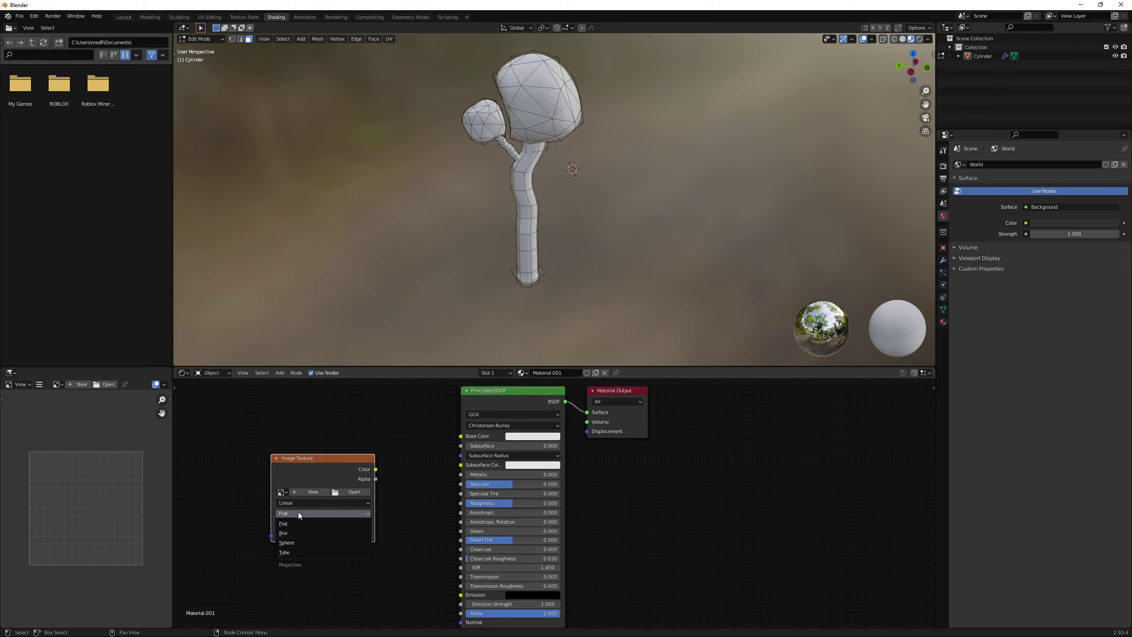
left_click(301, 512)
left_click(297, 502)
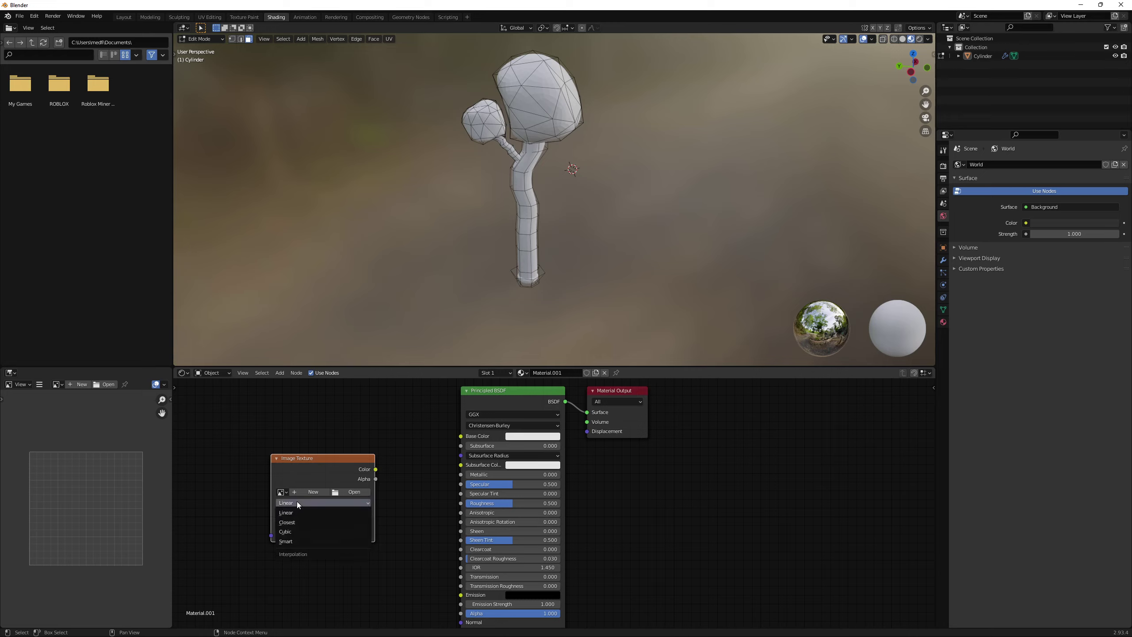
left_click(343, 538)
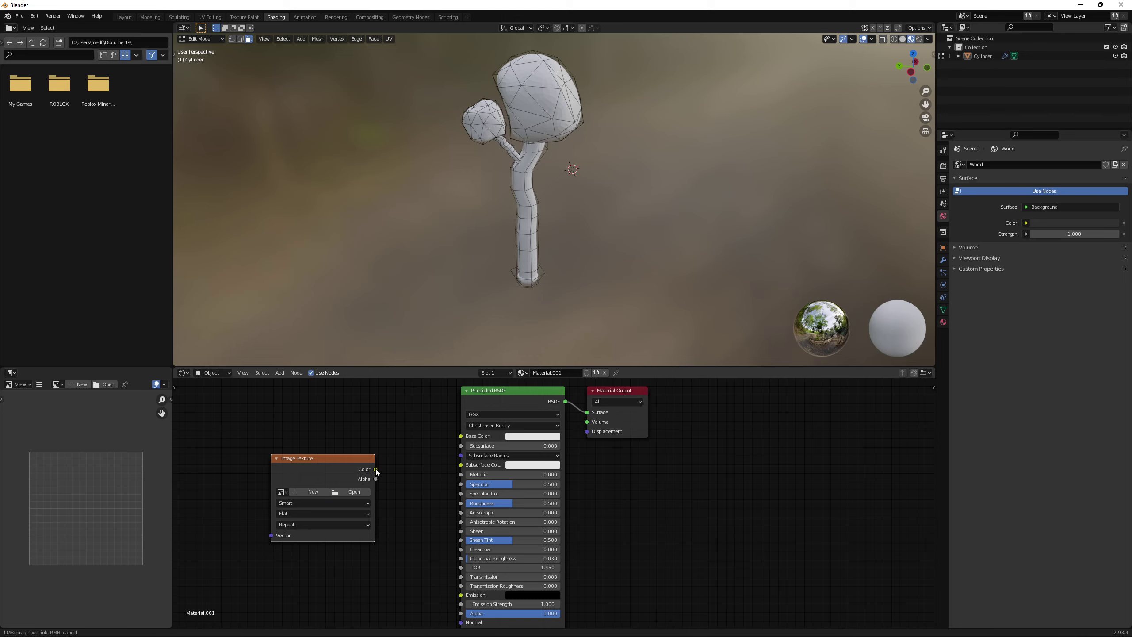
left_click_drag(446, 437, 461, 437)
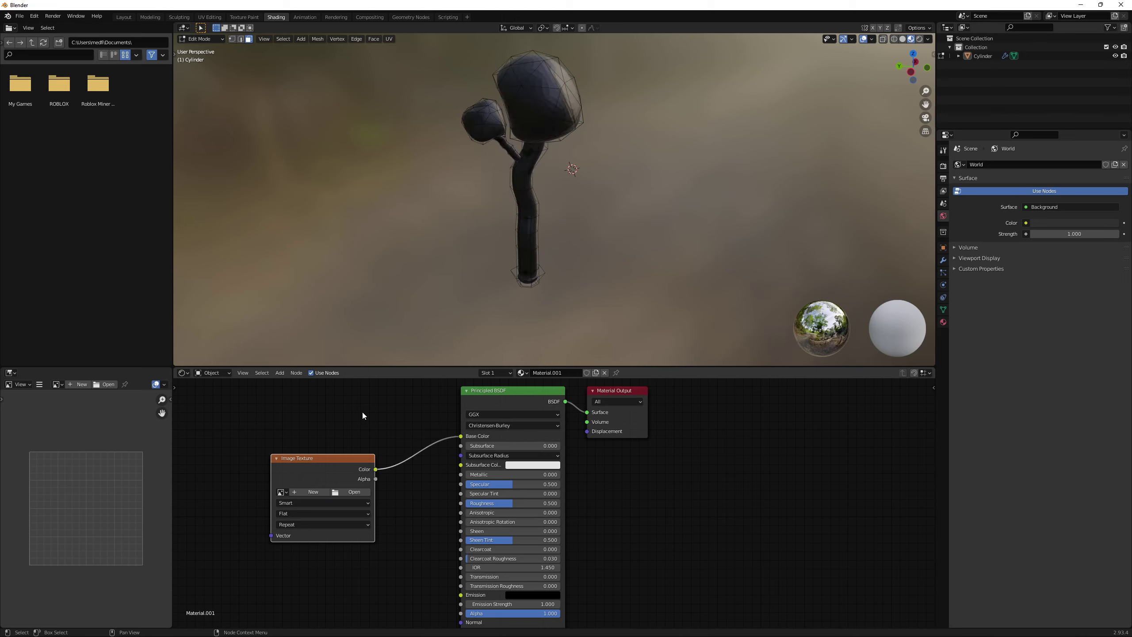
Step: Load RobloxTextureMap.png from the Zeros Obby folder on the Desktop into the Image Texture node
left_click(342, 493)
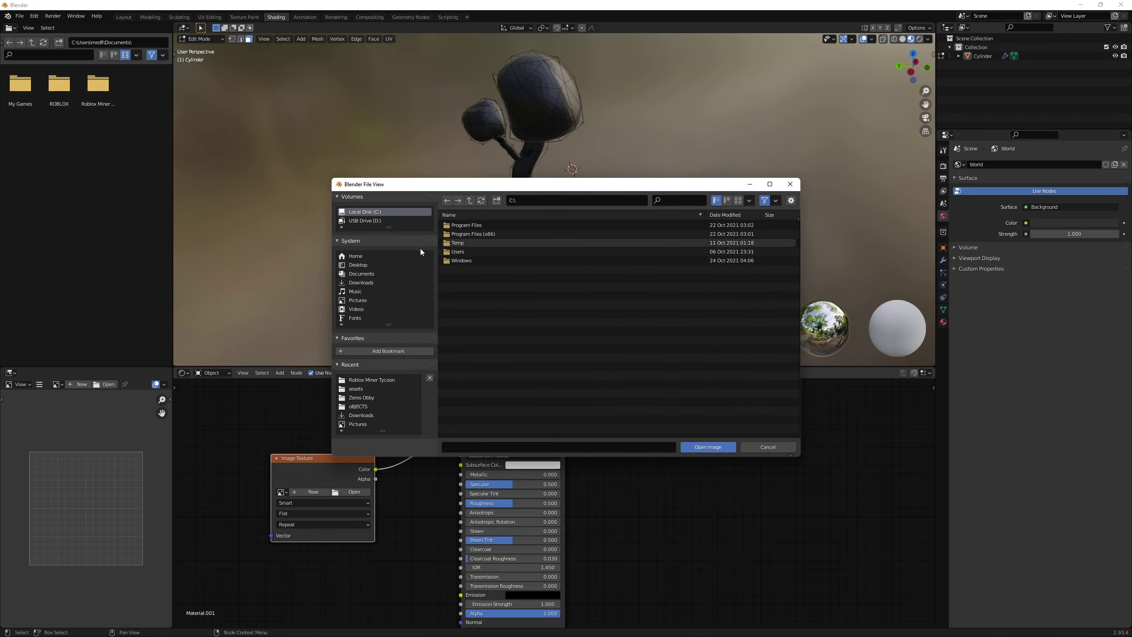
left_click(360, 274)
double_click(469, 243)
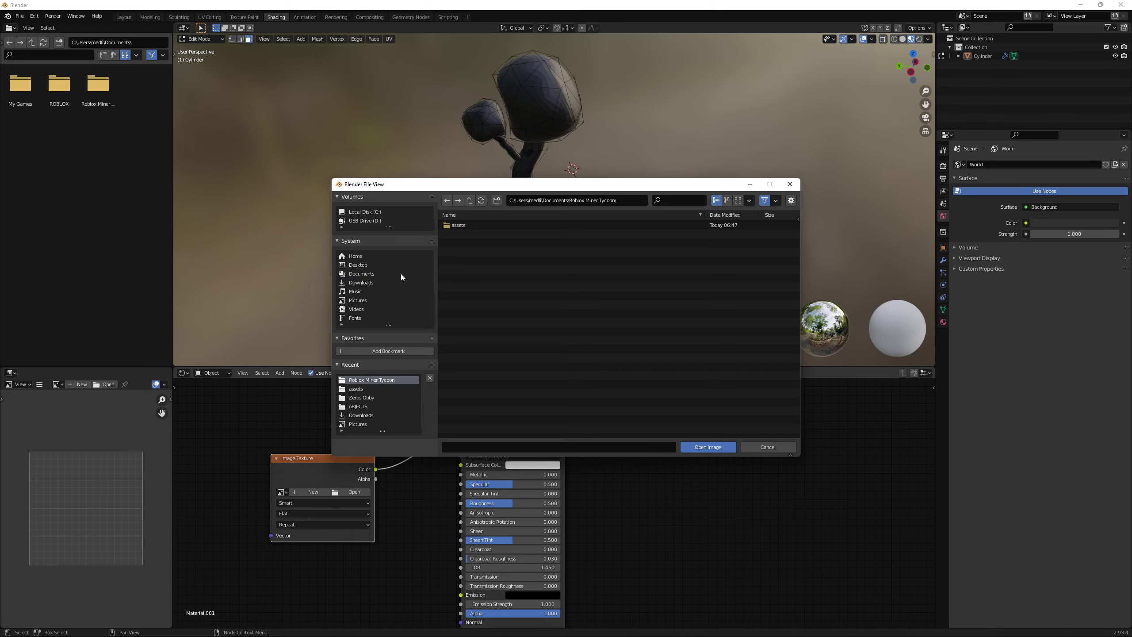
left_click(358, 265)
double_click(490, 228)
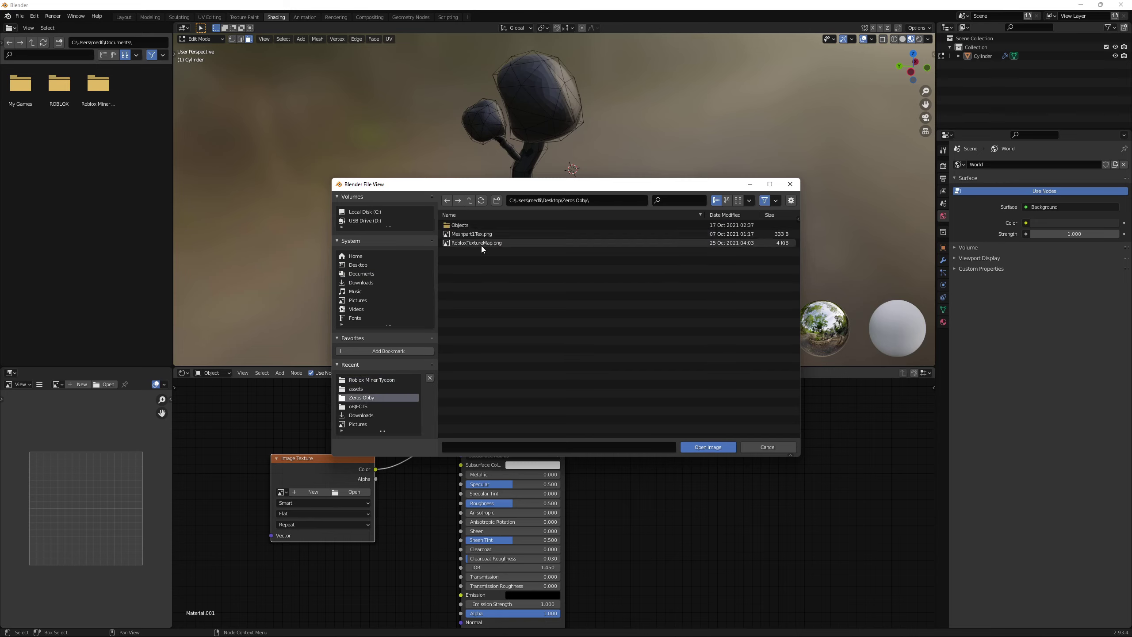
left_click(481, 245)
left_click(709, 447)
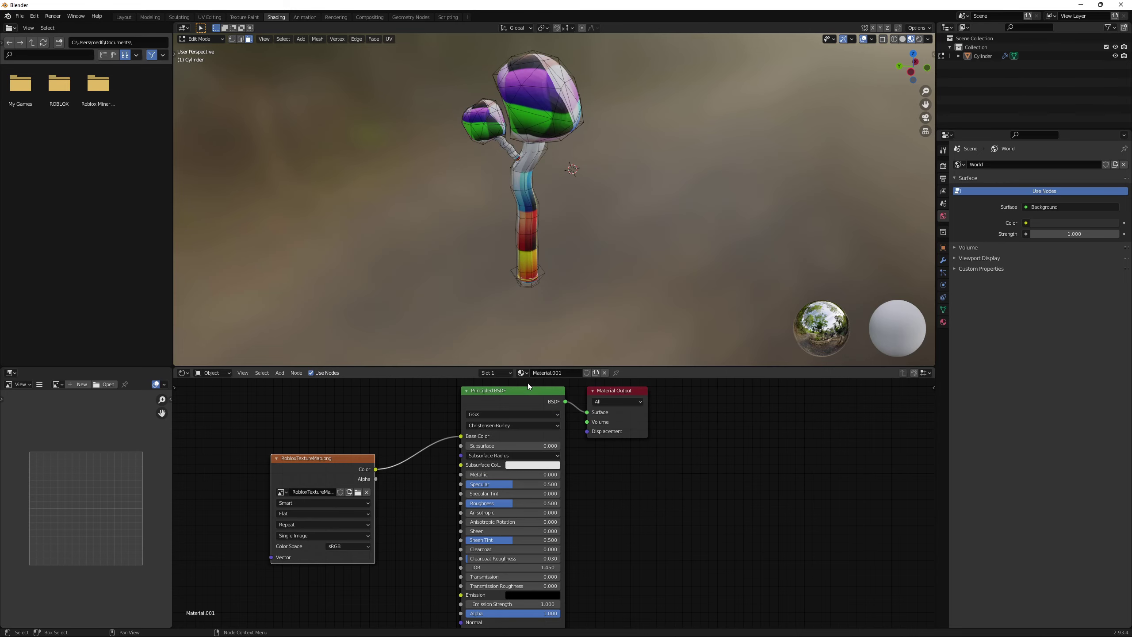
Step: Check the textured tree from several sides and switch to the UV Editing workspace
middle_click_drag(514, 95, 561, 127)
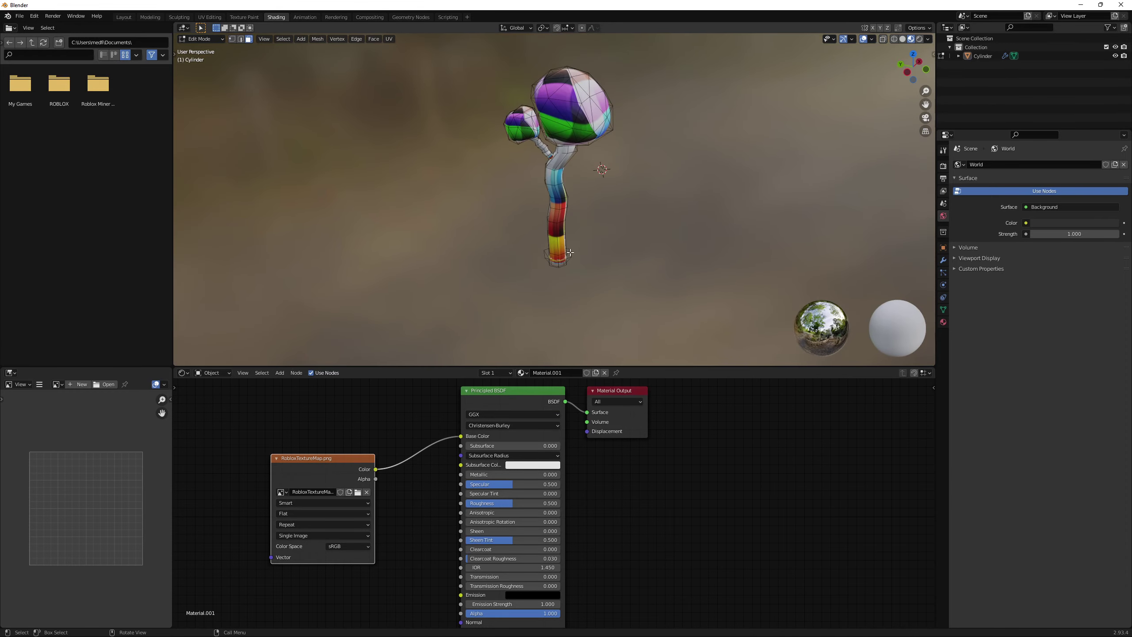
scroll(570, 252, "up", 1)
middle_click_drag(600, 197, 625, 176)
scroll(607, 194, "up", 1)
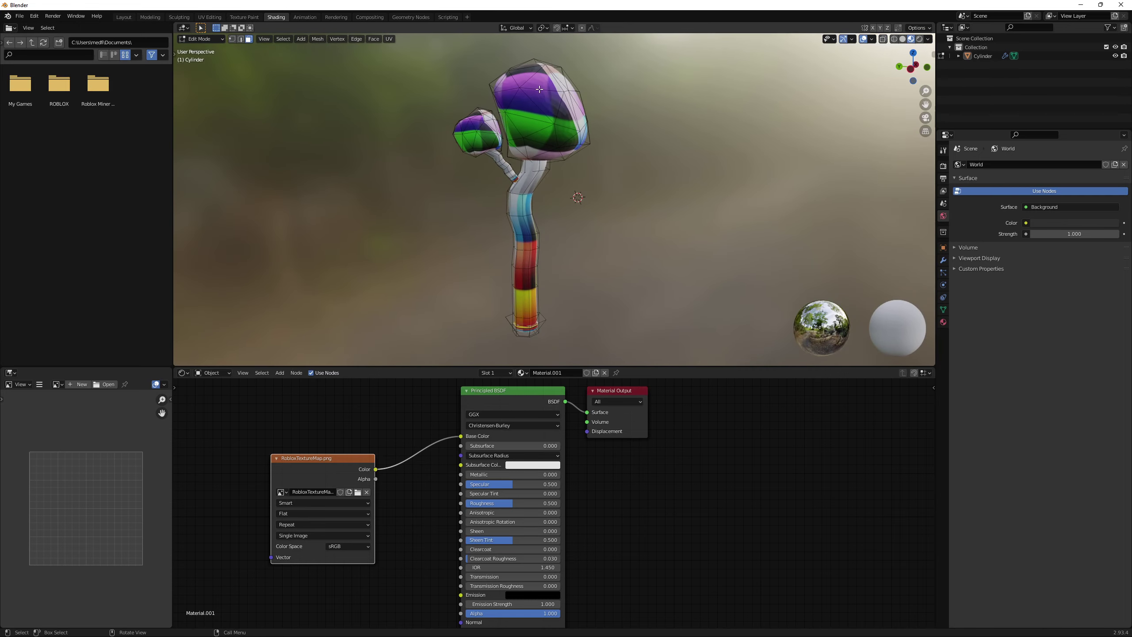
middle_click_drag(428, 164, 300, 100)
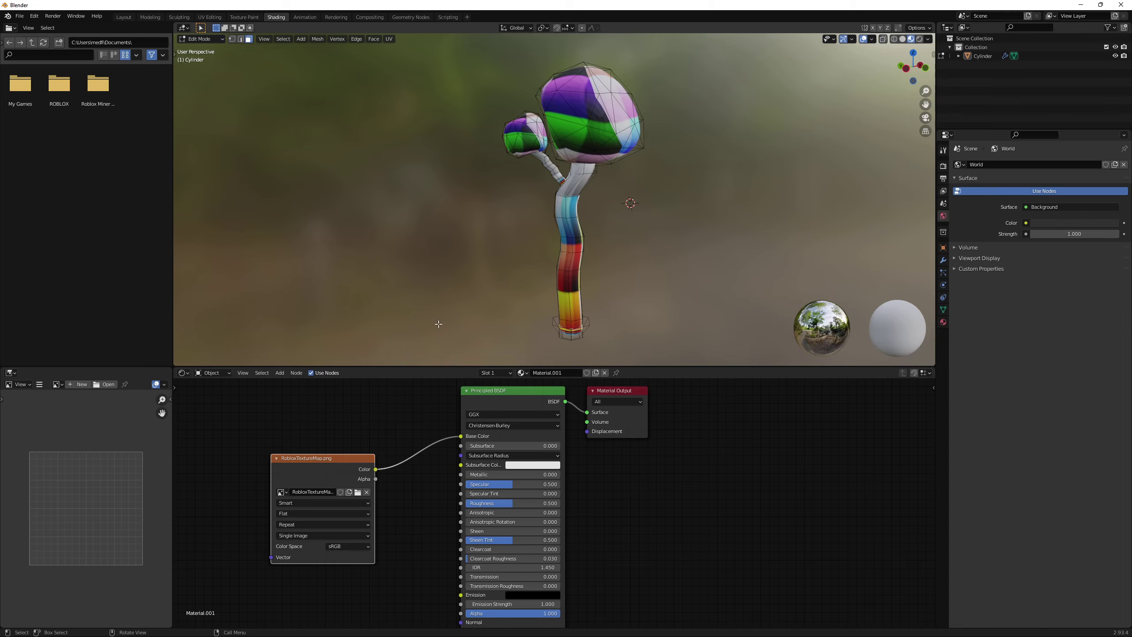
left_click(210, 17)
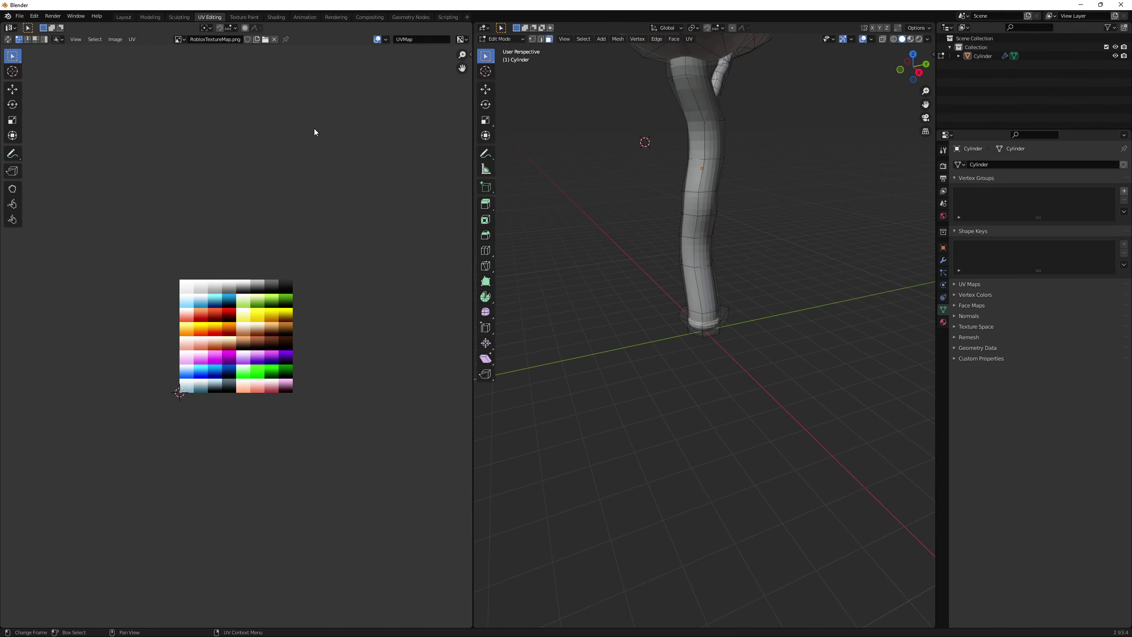
middle_click_drag(744, 223, 707, 277)
scroll(707, 277, "up", 3)
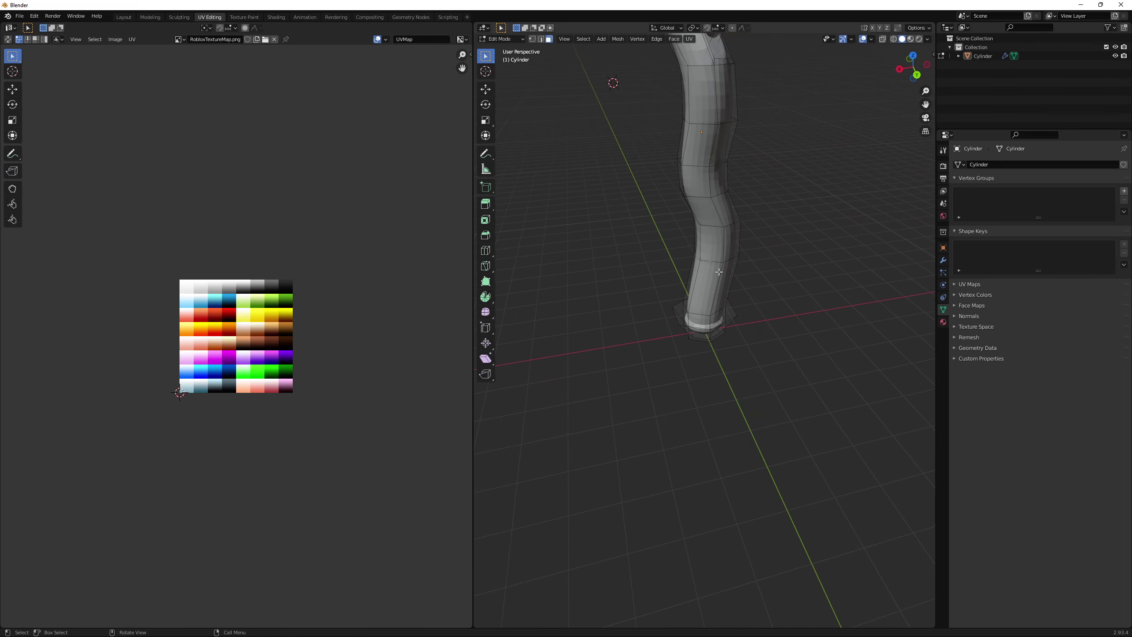
left_click(719, 271)
middle_click_drag(718, 271, 848, 251)
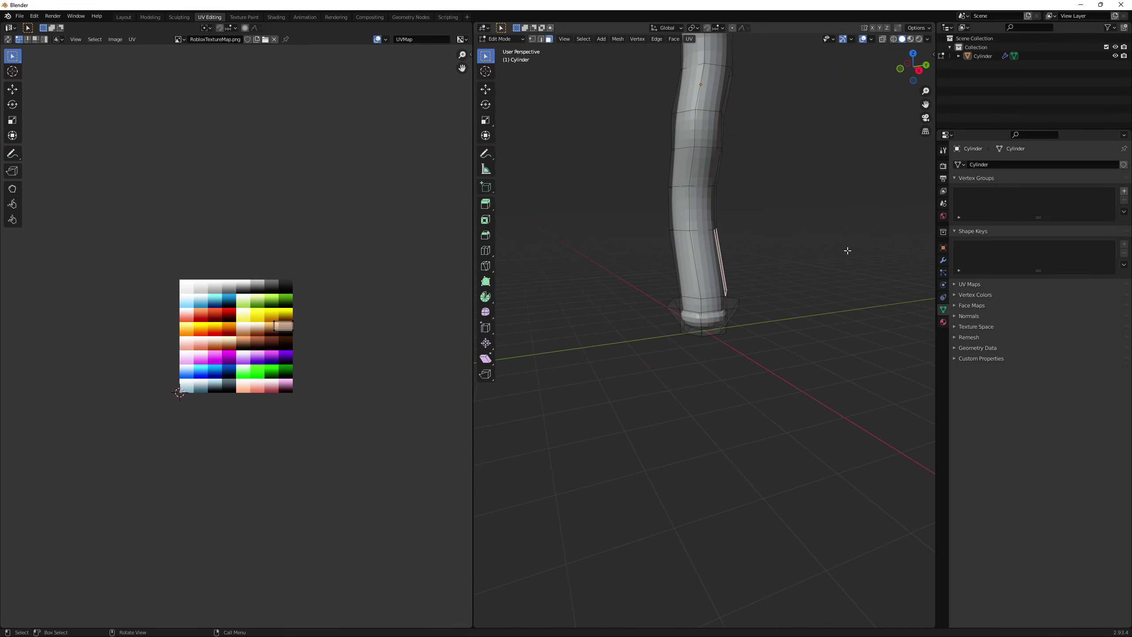
left_click(693, 251, "ctrl")
middle_click_drag(693, 251, 807, 270)
left_click(684, 266, "ctrl")
left_click(716, 273, "ctrl")
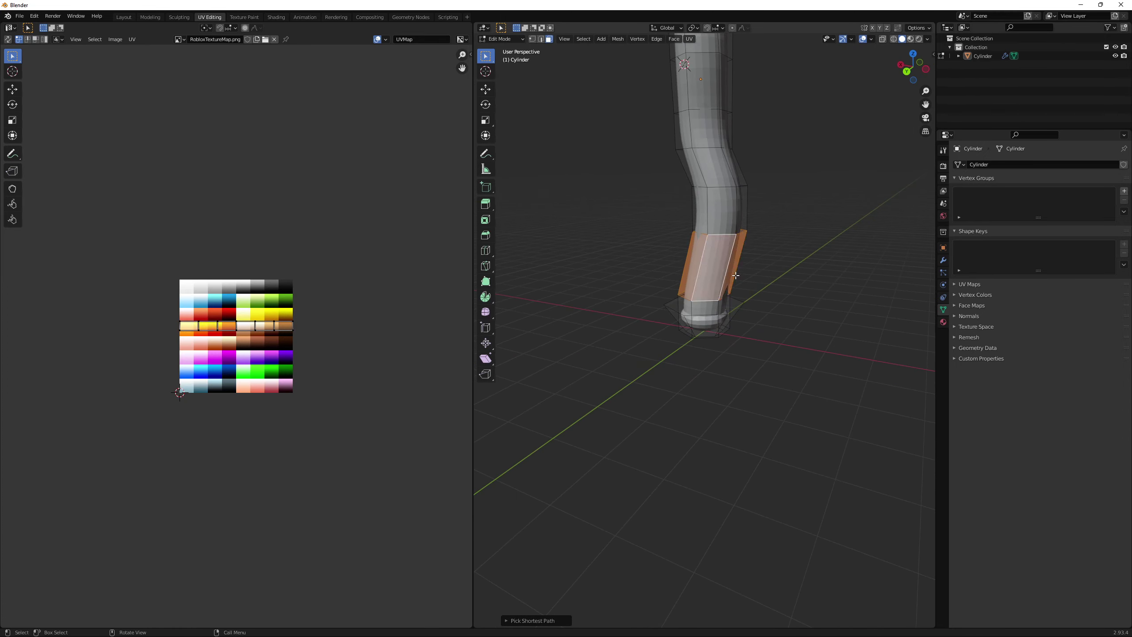
left_click(714, 316, "ctrl")
left_click(709, 307, "ctrl")
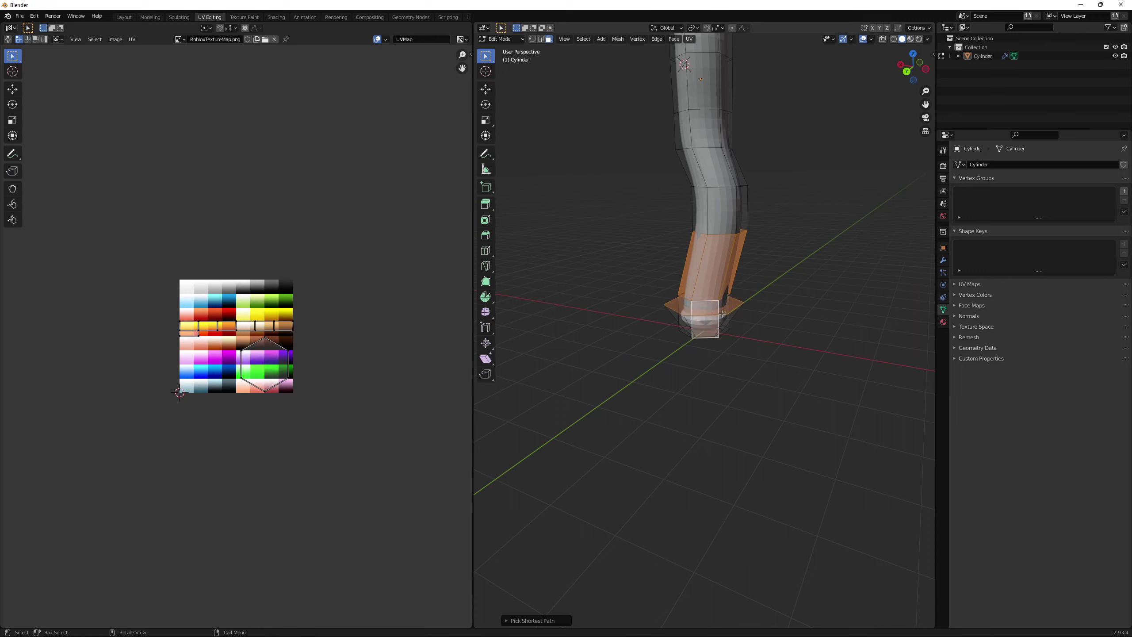
left_click(730, 304, "shift")
scroll(730, 311, "up", 5)
middle_click_drag(730, 310, 678, 314)
left_click(679, 316, "shift")
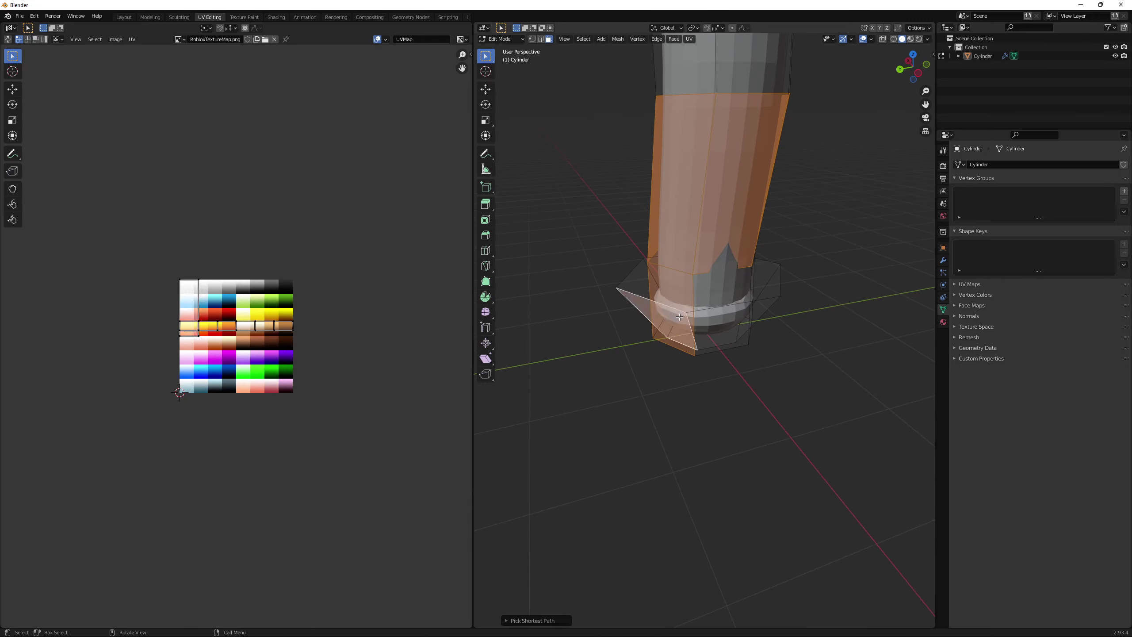
left_click(680, 316)
left_click(680, 317)
scroll(684, 258, "down", 3)
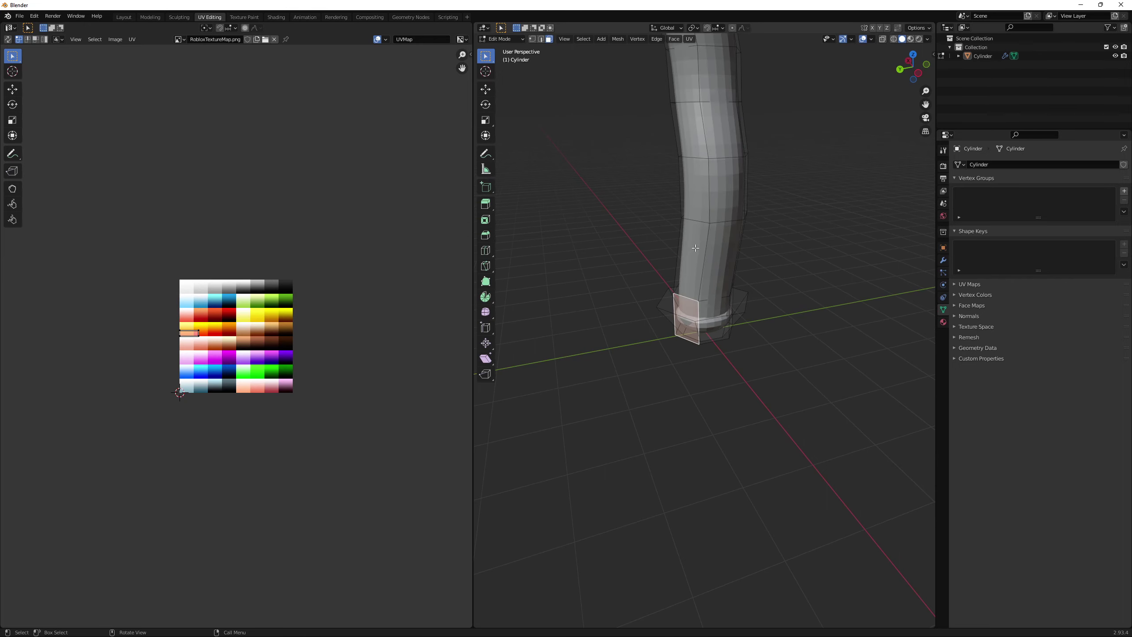
scroll(705, 242, "down", 2)
scroll(685, 242, "down", 3)
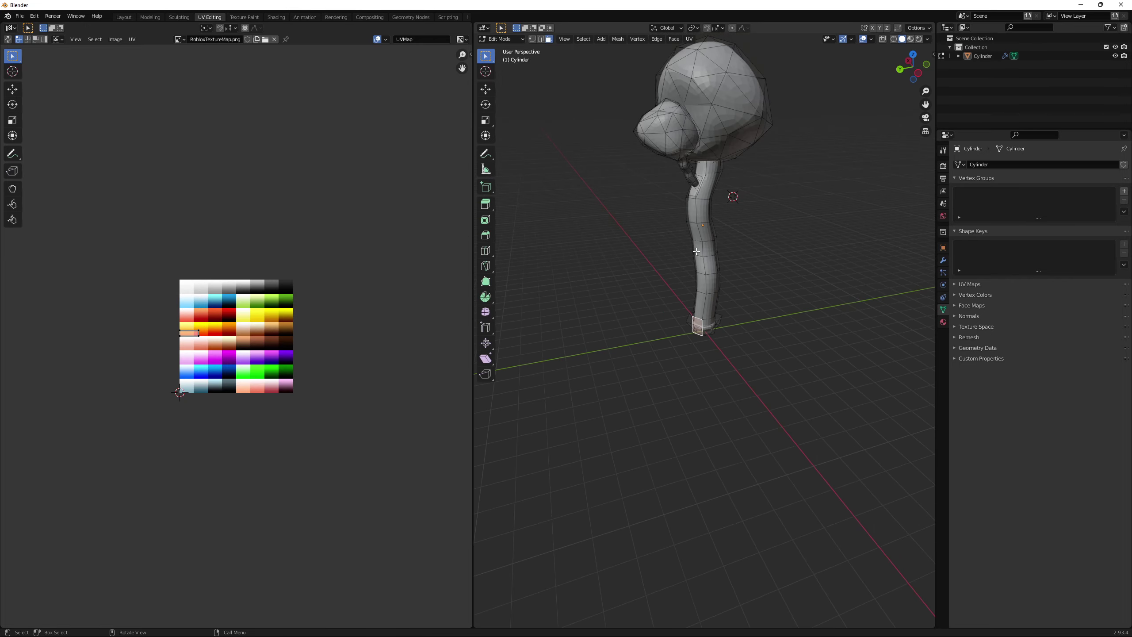
Step: Select the whole tree mesh and scale all of its UVs to 0 so they collapse to a single point
scroll(696, 252, "up", 1)
key("a")
scroll(346, 313, "up", 1)
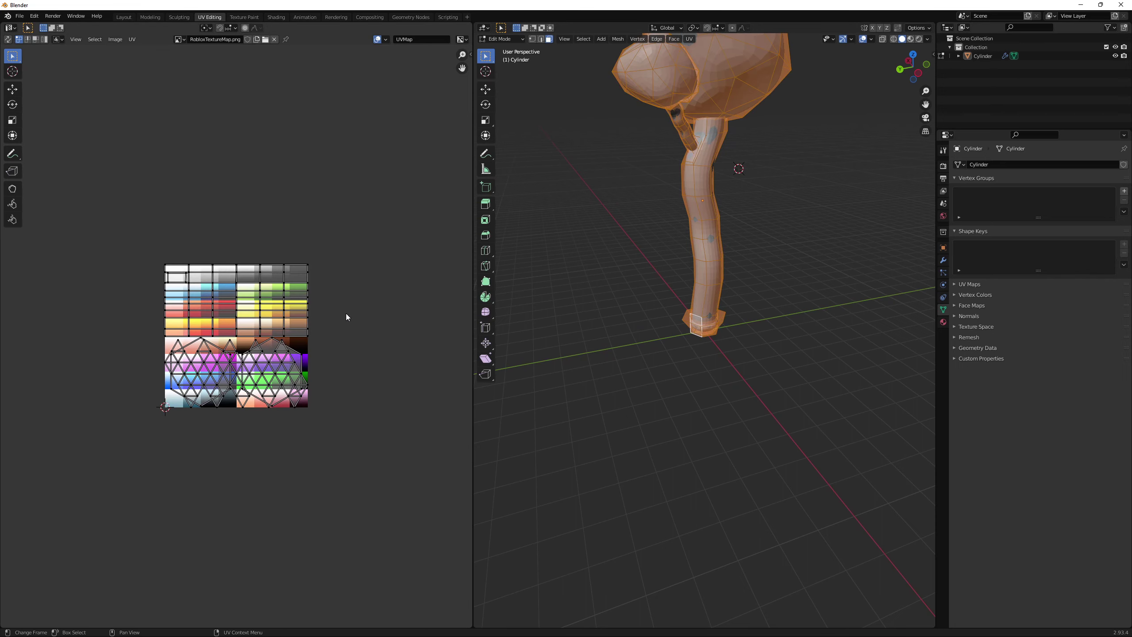
key("a")
key("s")
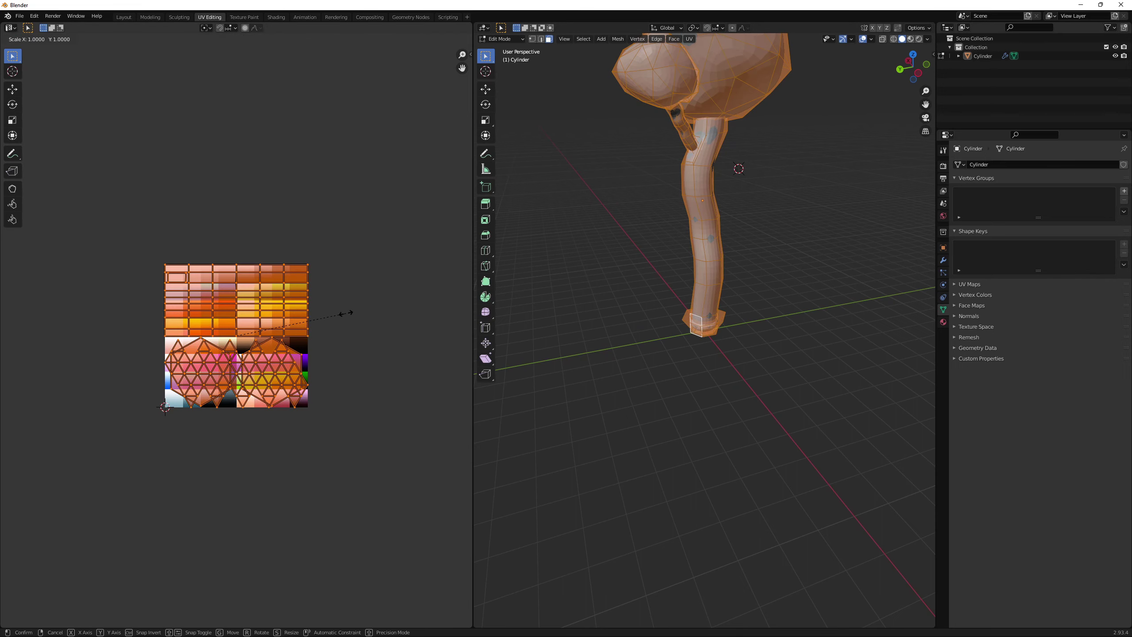
key("0")
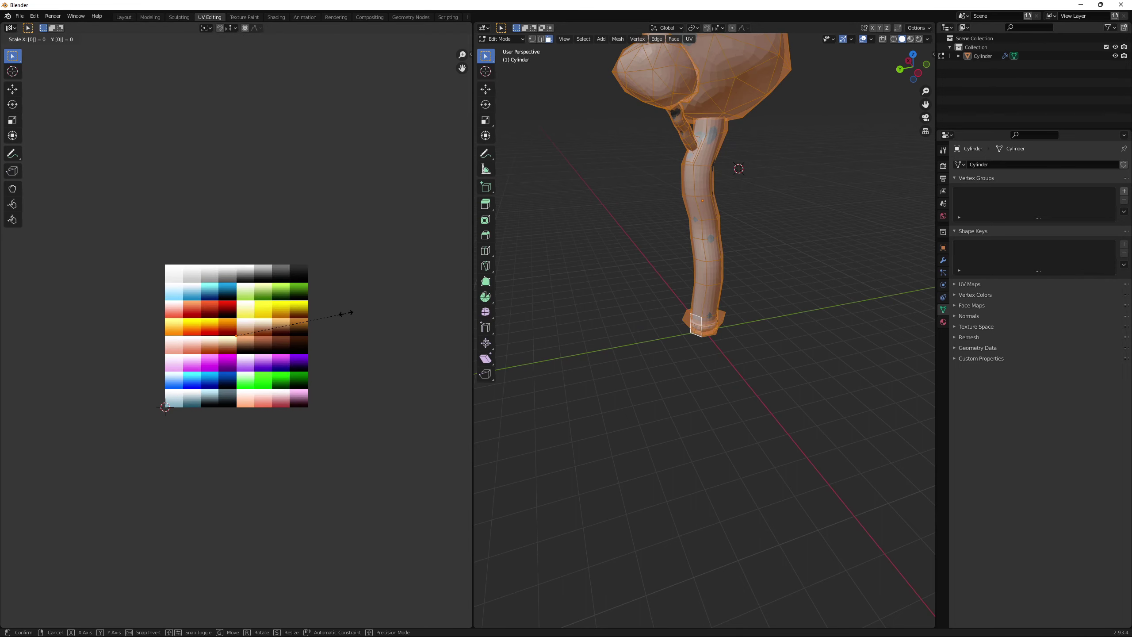
key("Return")
Step: Move the collapsed UV point onto the darkest brown swatch at the end of the palette's brown row
scroll(346, 313, "up", 3)
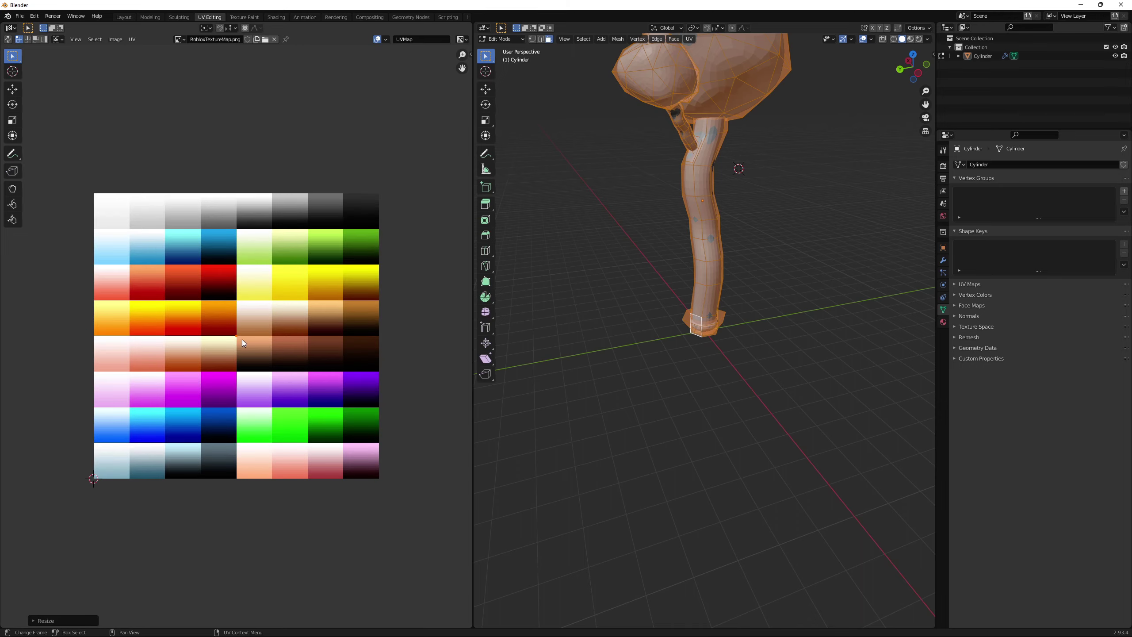
key("g")
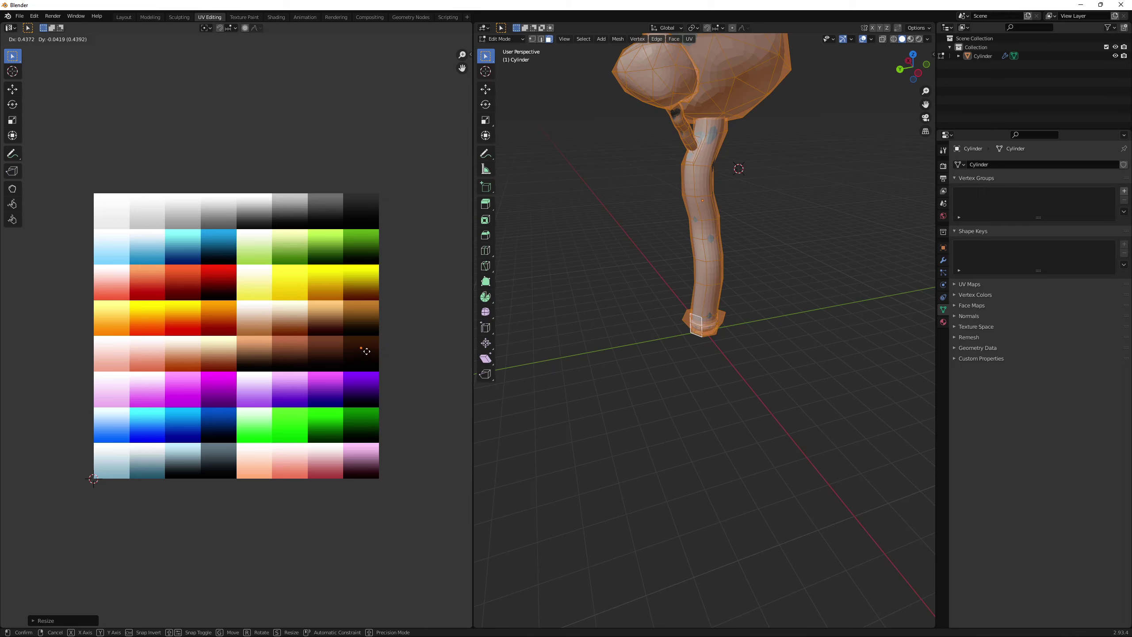
left_click(366, 351)
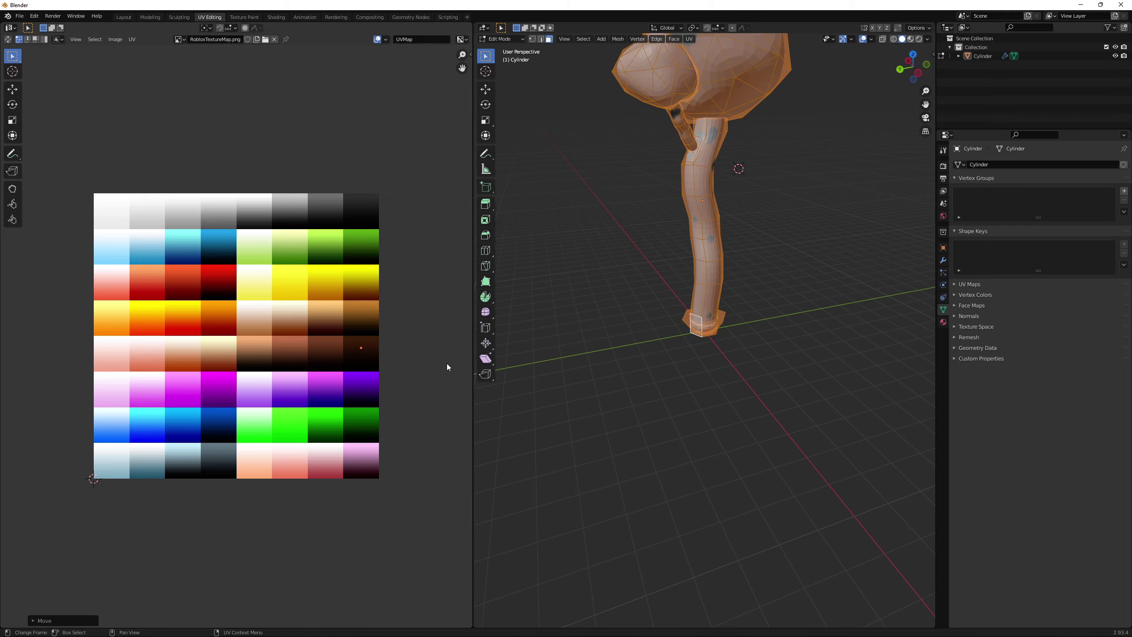
Step: Show the tree in Material Preview shading and deselect its faces
left_click(914, 40)
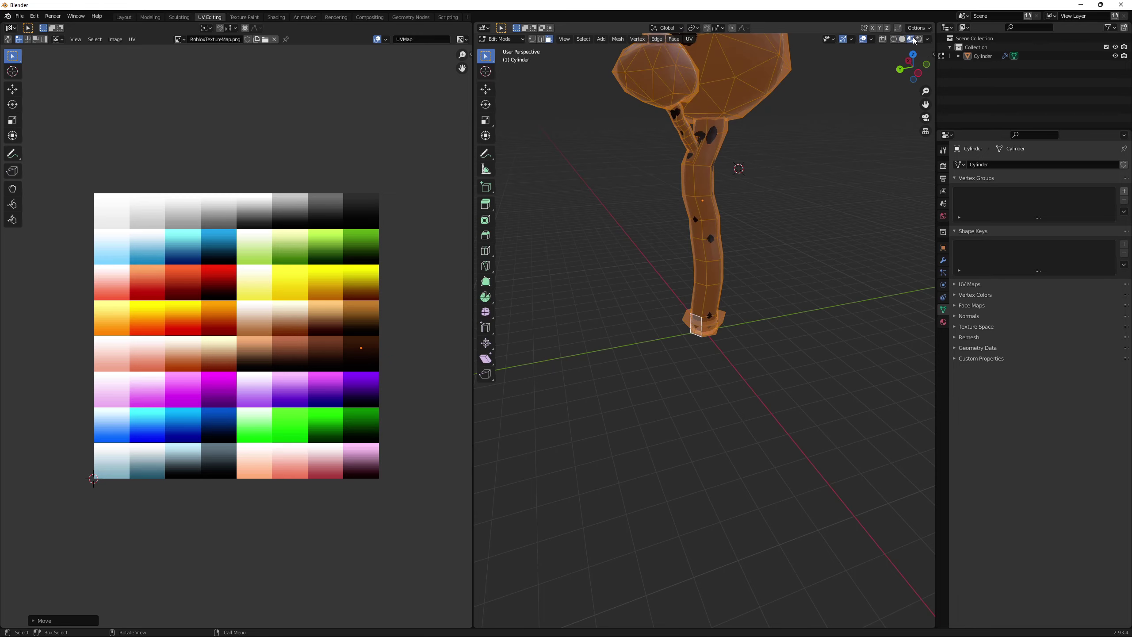
middle_click_drag(765, 195, 792, 210)
left_click(753, 192)
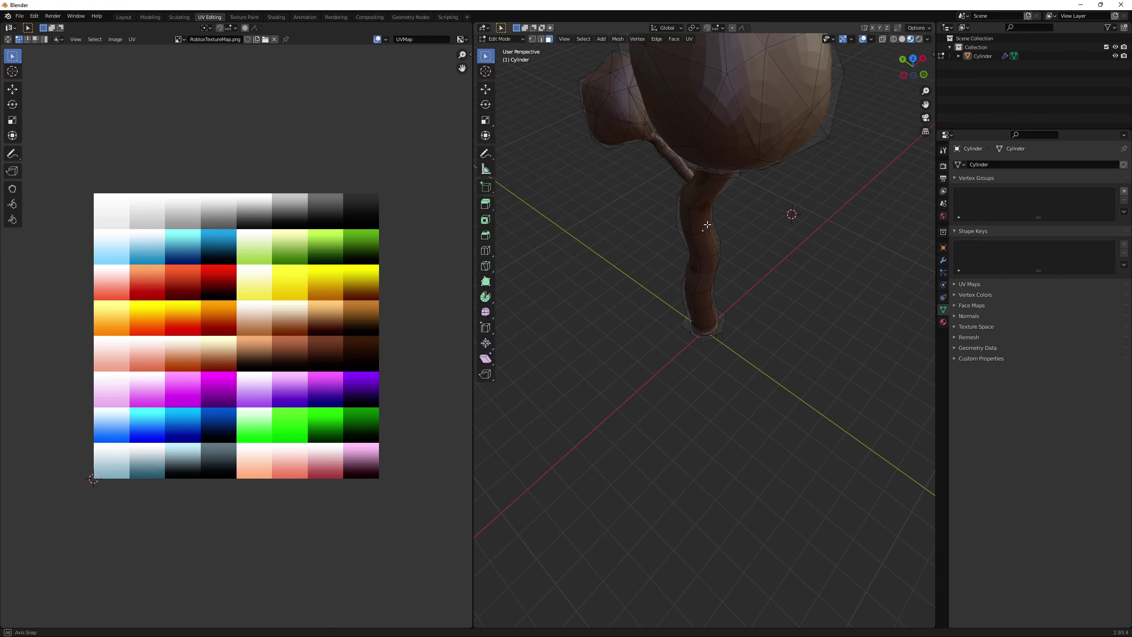
Step: Select a first run of faces on the small foliage clump using shortest-path picking
scroll(696, 241, "down", 5)
scroll(693, 239, "up", 3)
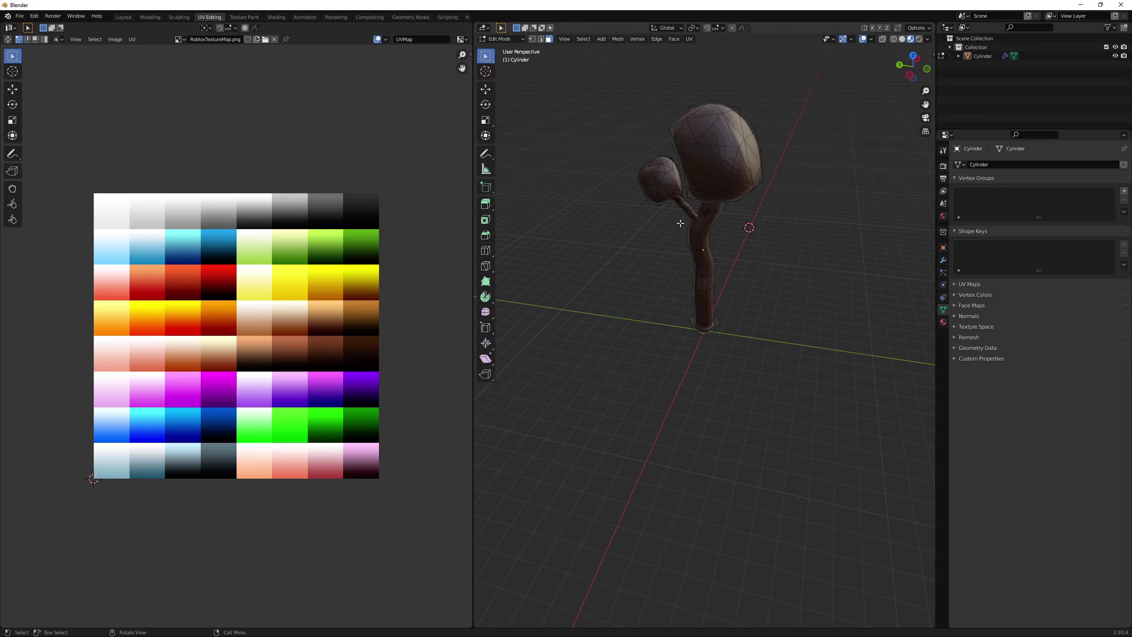
middle_click_drag(668, 177, 704, 339)
left_click(656, 171)
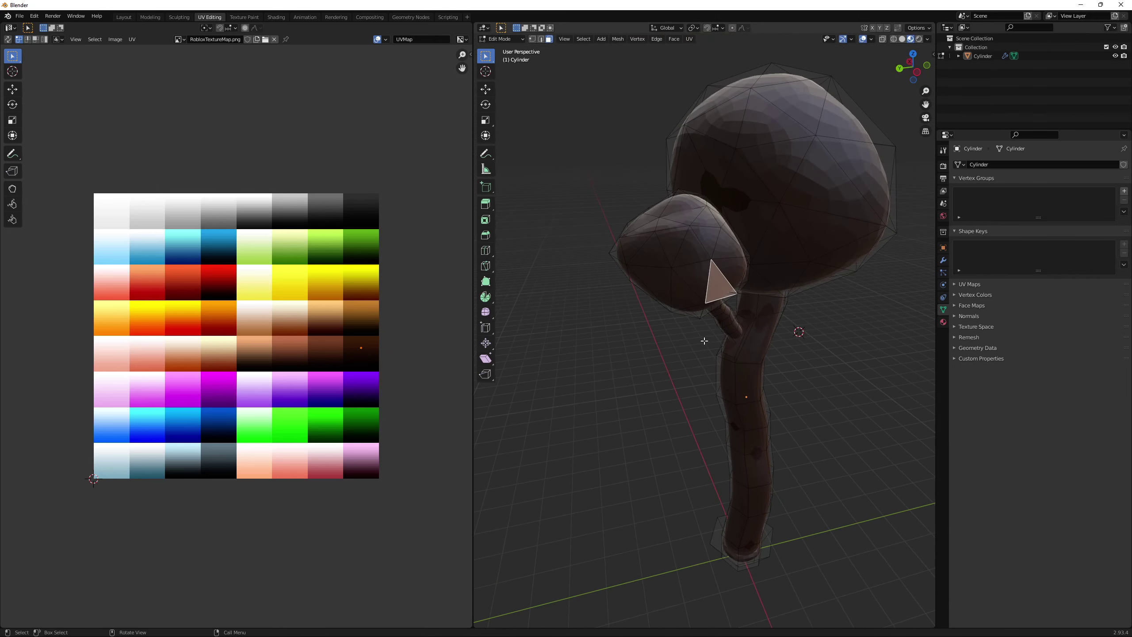
scroll(703, 332, "up", 1)
left_click(706, 246)
left_click(728, 271)
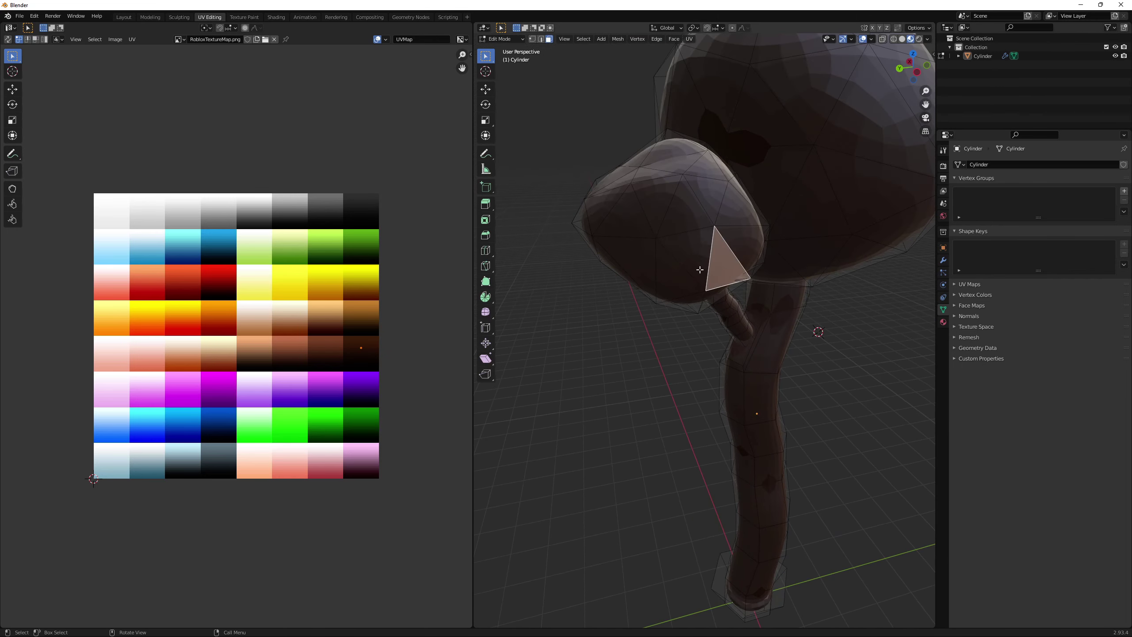
scroll(700, 270, "down", 3)
middle_click_drag(700, 270, 773, 161)
left_click(720, 312, "ctrl")
scroll(723, 295, "up", 2)
scroll(722, 295, "down", 3)
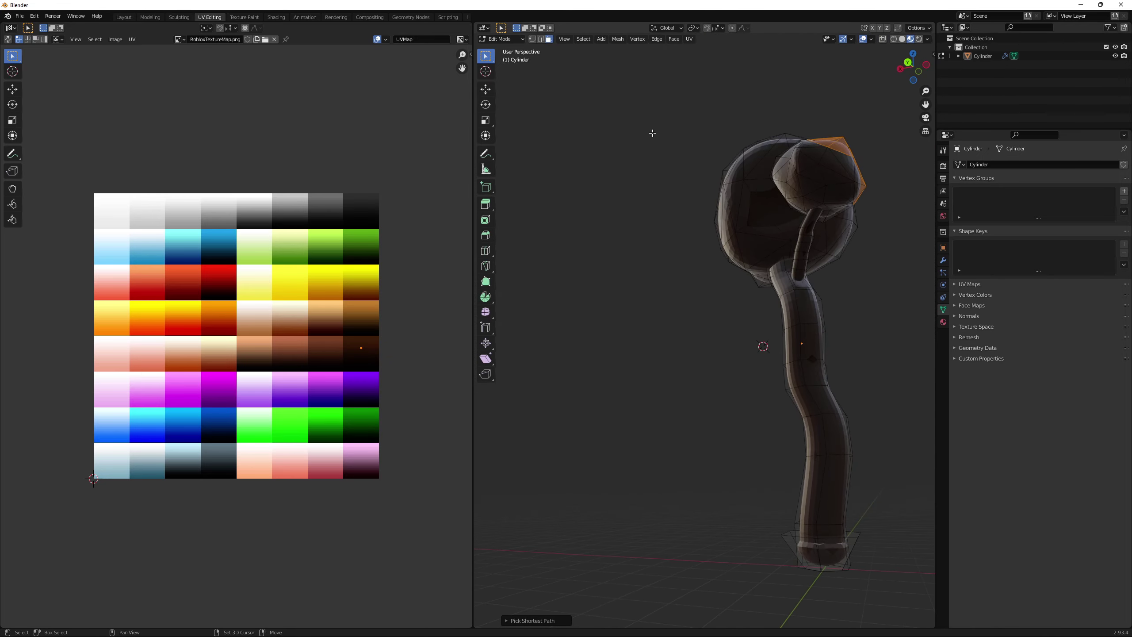
Step: Extend the selection across the facing sides of both foliage clumps, undoing the last shortest-path pick
left_click_drag(653, 133, 905, 198)
middle_click_drag(876, 195, 727, 232)
left_click(845, 192, "ctrl")
scroll(844, 207, "up", 2)
scroll(726, 232, "up", 1)
left_click(695, 186, "ctrl")
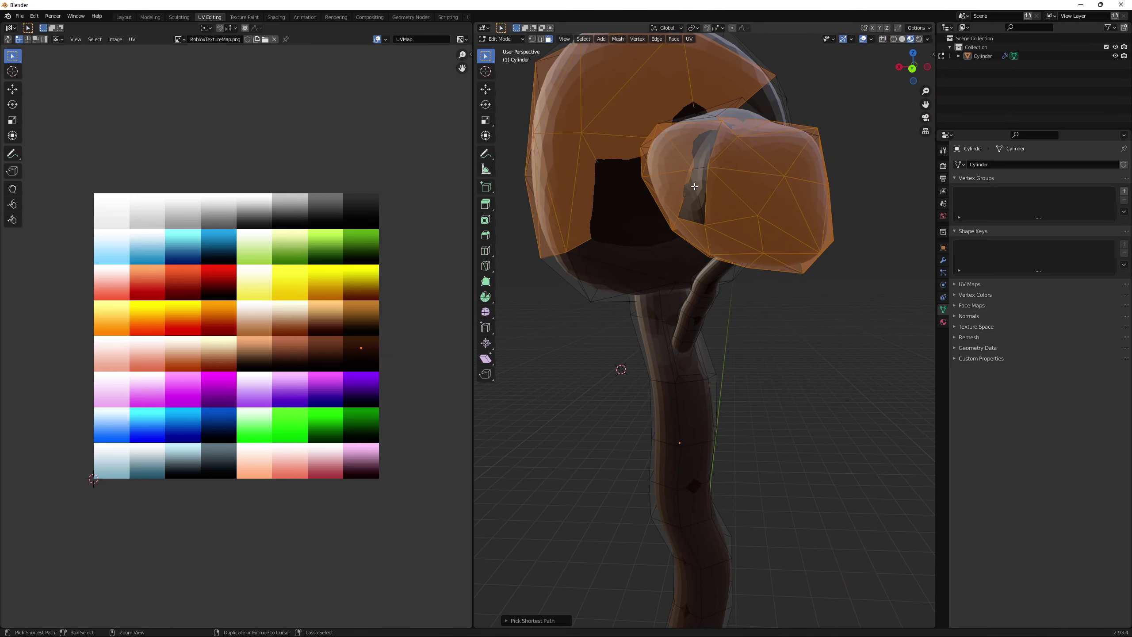
key("ctrl+z")
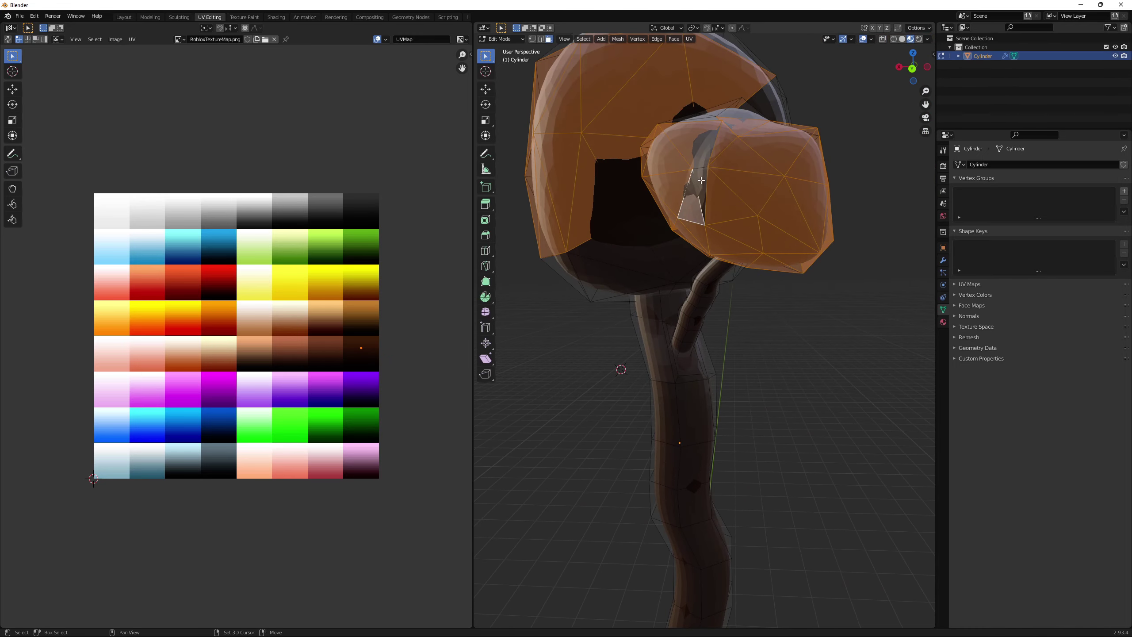
Step: Add the missed individual faces on the small foliage clump to the selection
middle_click_drag(699, 180, 770, 198)
left_click(833, 204, "shift")
left_click(834, 204, "shift")
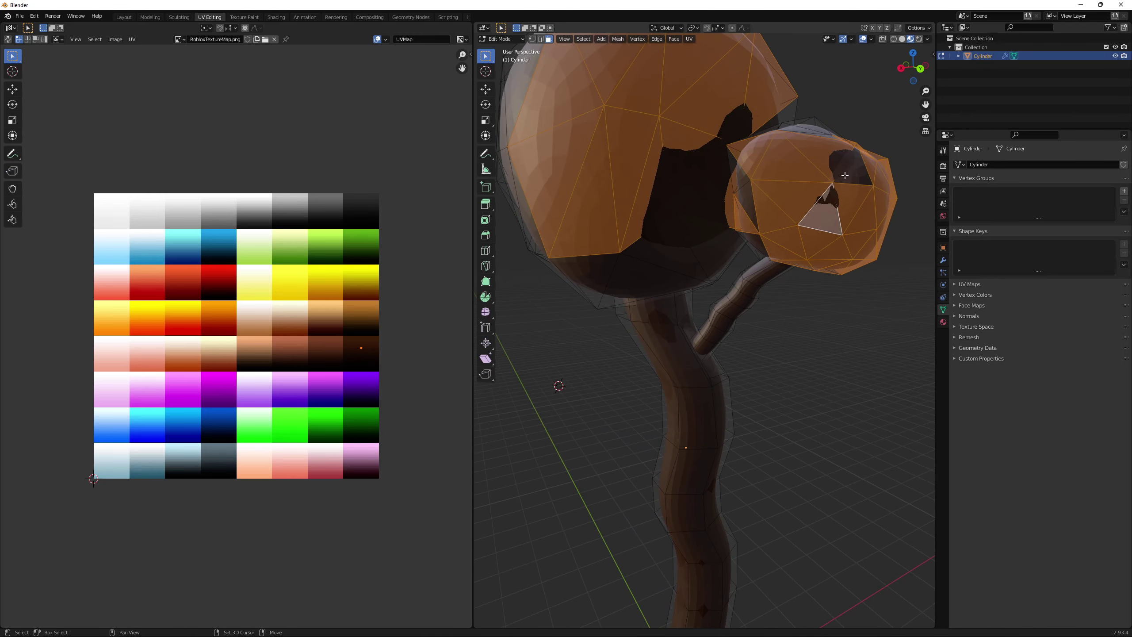
left_click(845, 176, "shift")
middle_click_drag(828, 172, 610, 280)
left_click(789, 201, "shift")
left_click(784, 175, "shift")
scroll(798, 196, "up", 2)
left_click(801, 179, "shift")
scroll(800, 200, "down", 4)
Step: Add the small foliage clump's remaining faces on its underside and far side to the selection
left_click_drag(586, 264, 752, 353, "shift")
middle_click_drag(752, 353, 654, 236)
left_click(818, 335, "shift")
left_click_drag(614, 186, 752, 266, "shift")
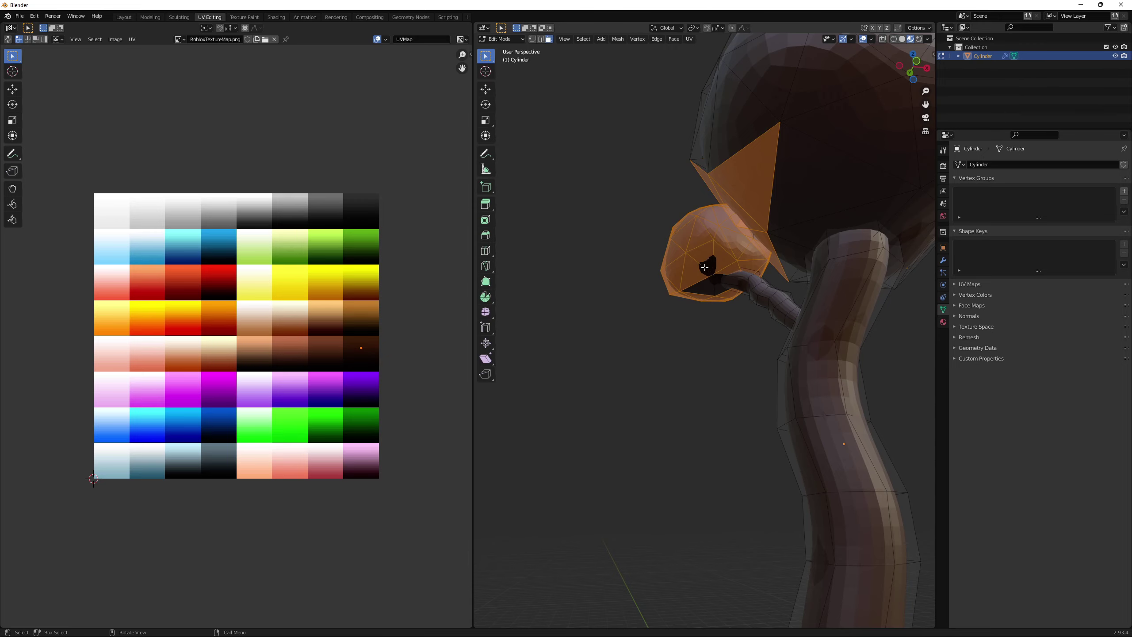
scroll(705, 267, "up", 3)
key("b")
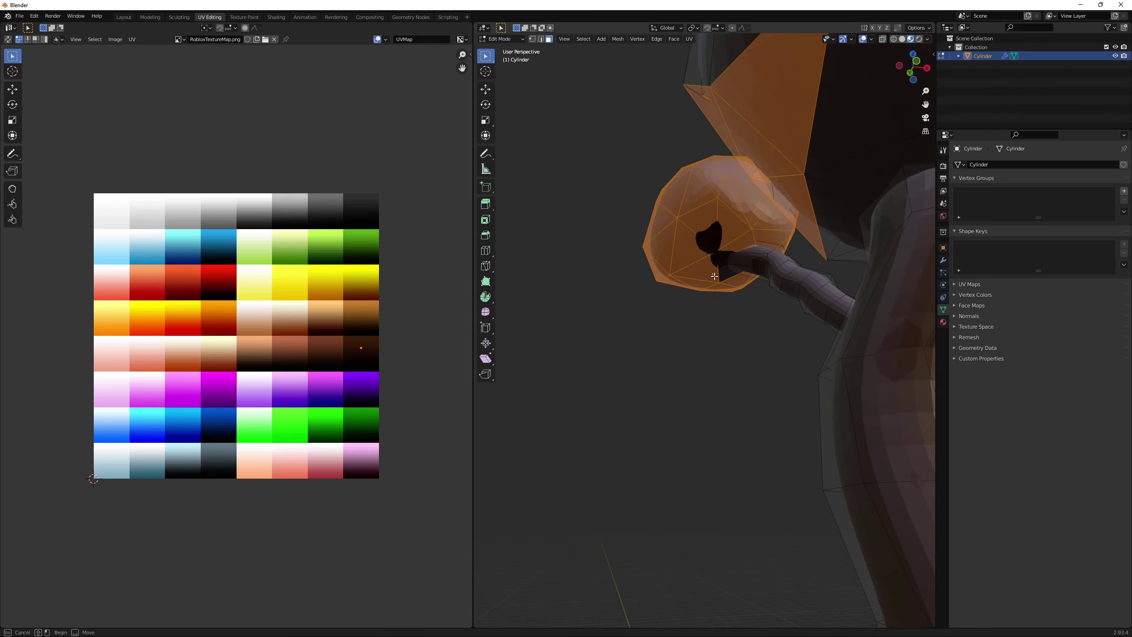
left_click_drag(727, 282, 728, 283)
middle_click_drag(728, 282, 796, 349)
left_click_drag(651, 227, 693, 256, "shift")
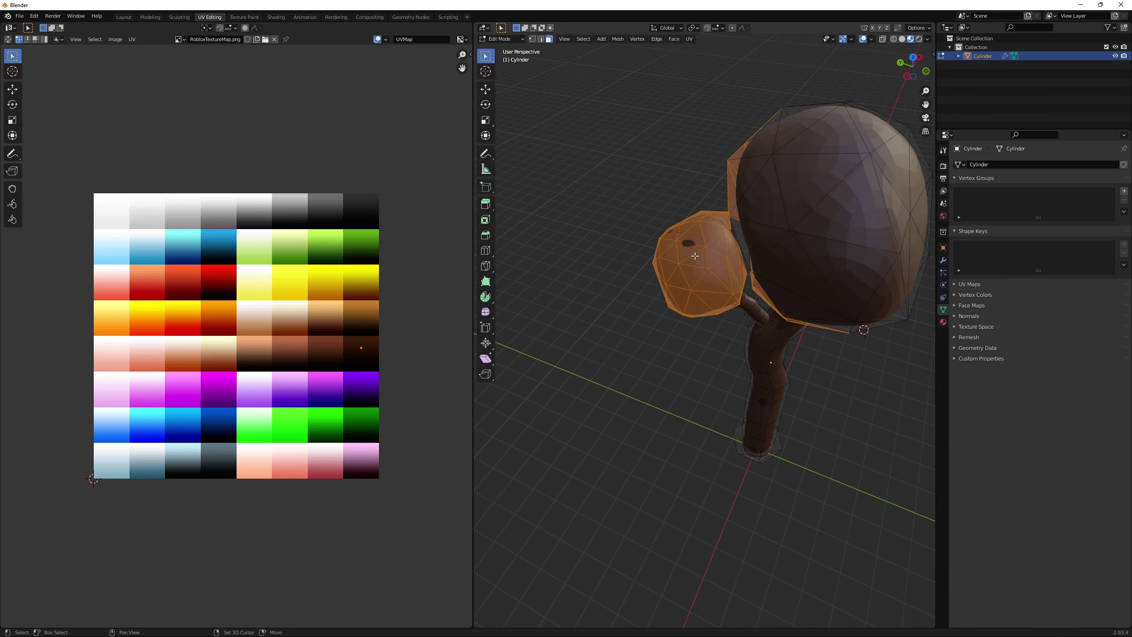
Step: Add the unselected faces on the large foliage clump's near side to the selection
middle_click_drag(697, 256, 704, 255)
scroll(705, 255, "down", 6)
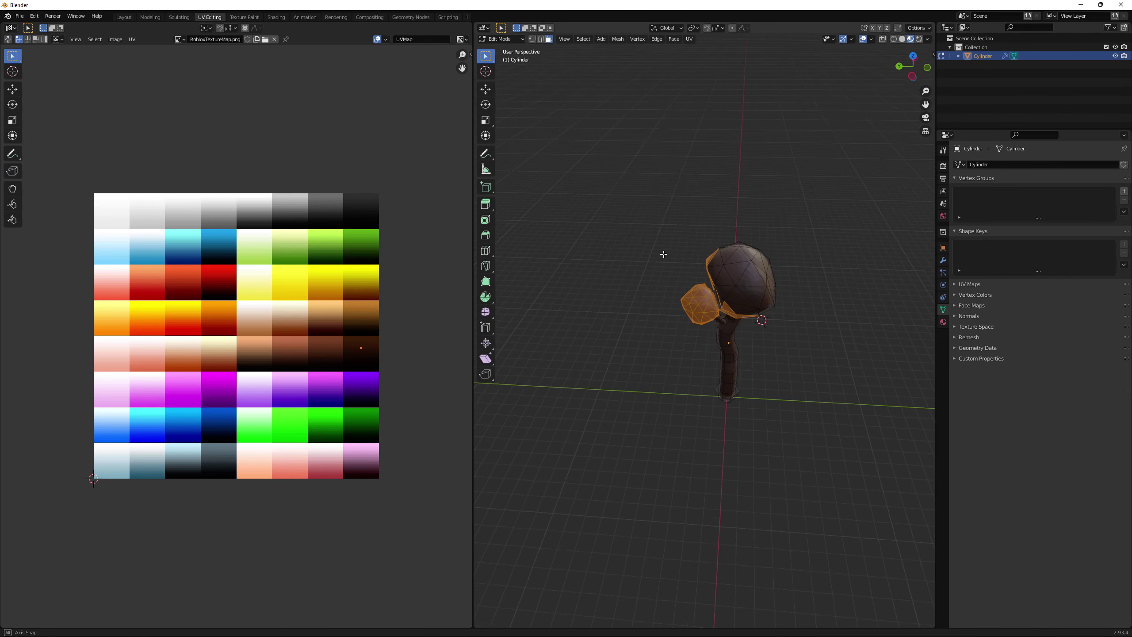
left_click_drag(692, 223, 822, 316)
scroll(822, 317, "up", 5)
middle_click_drag(822, 316, 717, 241)
left_click(774, 257, "shift")
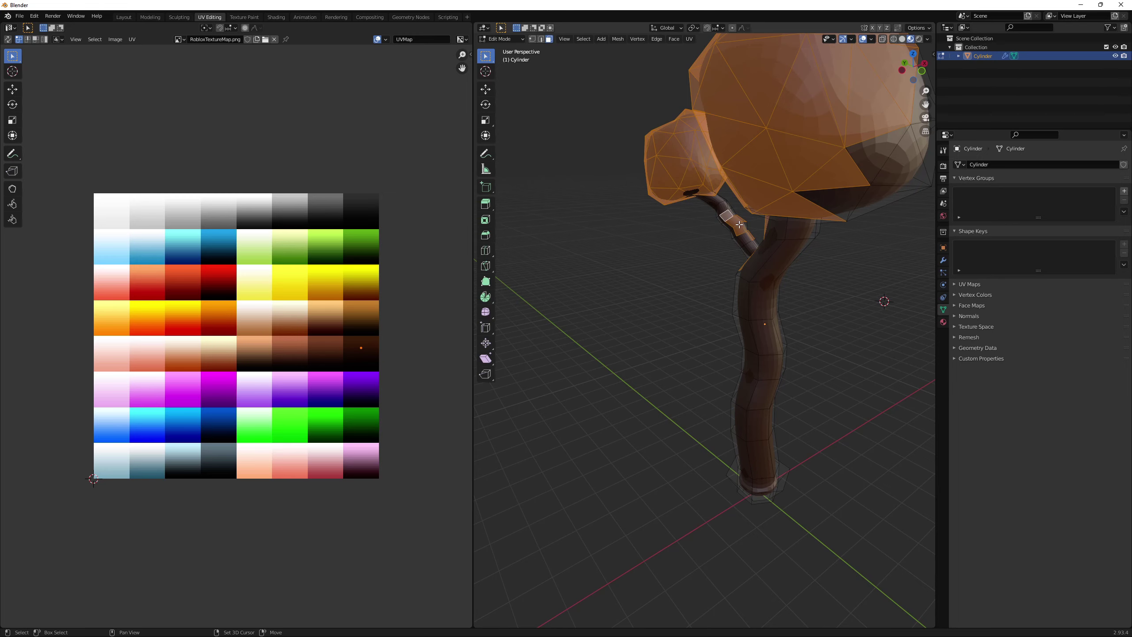
Step: Remove the stray face on the thin side branch from the selection
scroll(745, 229, "up", 2)
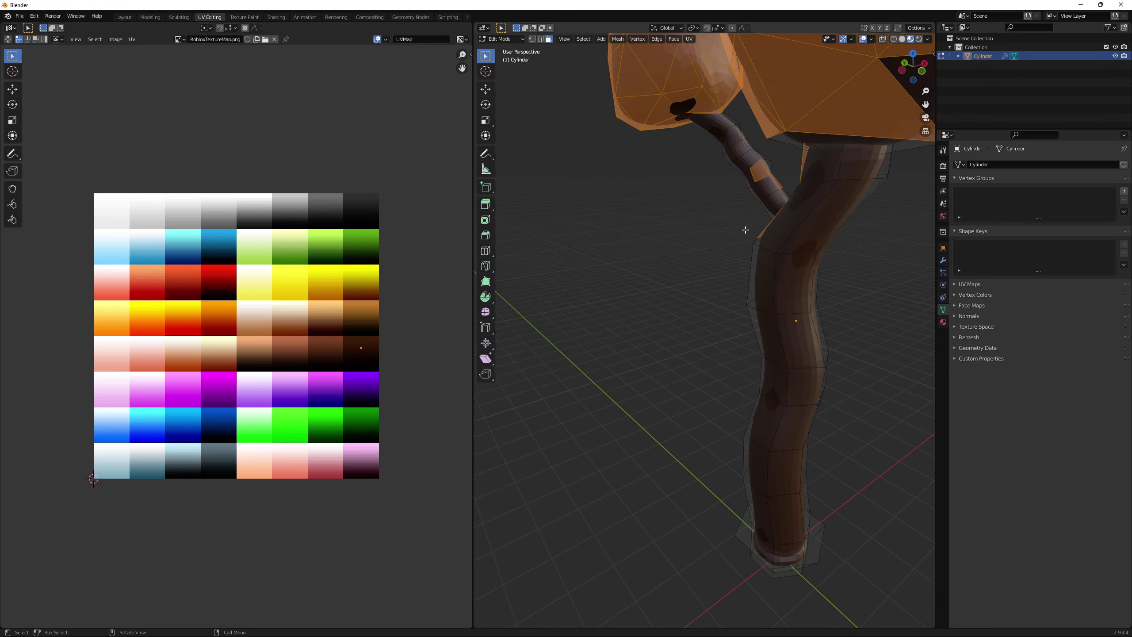
left_click(757, 172, "shift")
scroll(757, 172, "down", 3)
middle_click_drag(758, 173, 842, 299)
Step: Deselect the stray trunk face beside the fork where the side branch joins
middle_click_drag(798, 343, 747, 300)
scroll(847, 299, "up", 2)
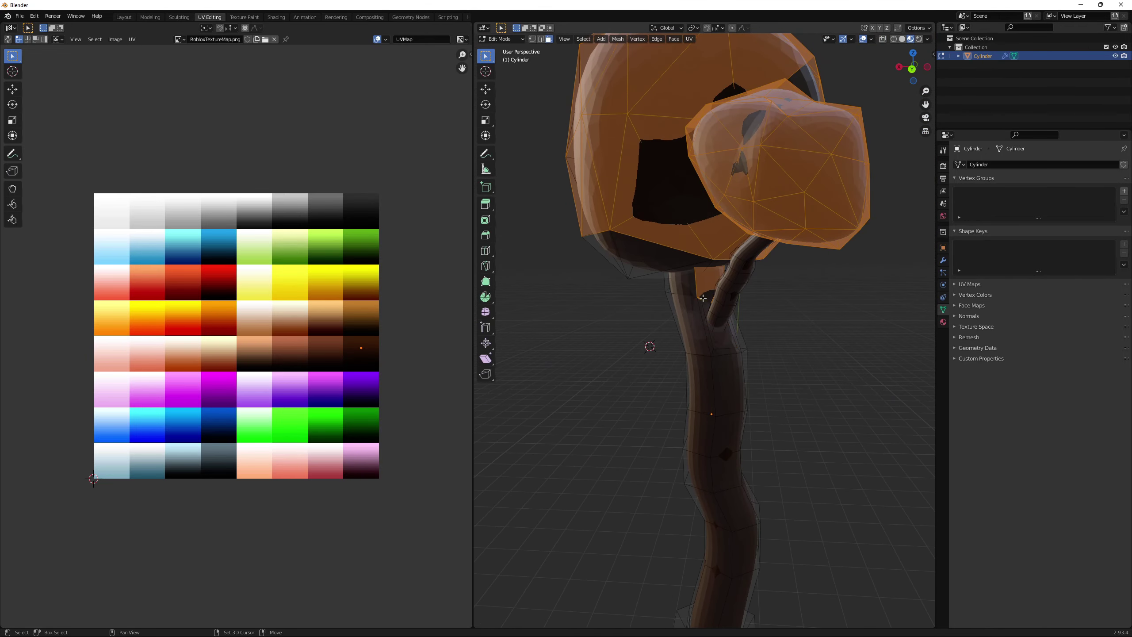
middle_click_drag(705, 280, 819, 299)
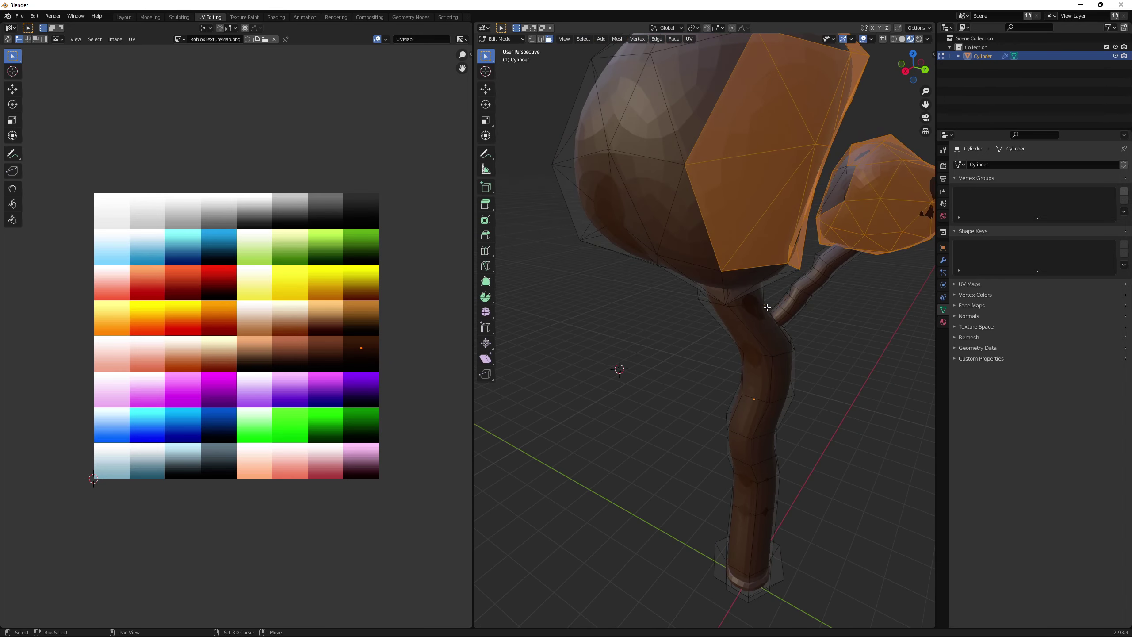
scroll(764, 305, "up", 8)
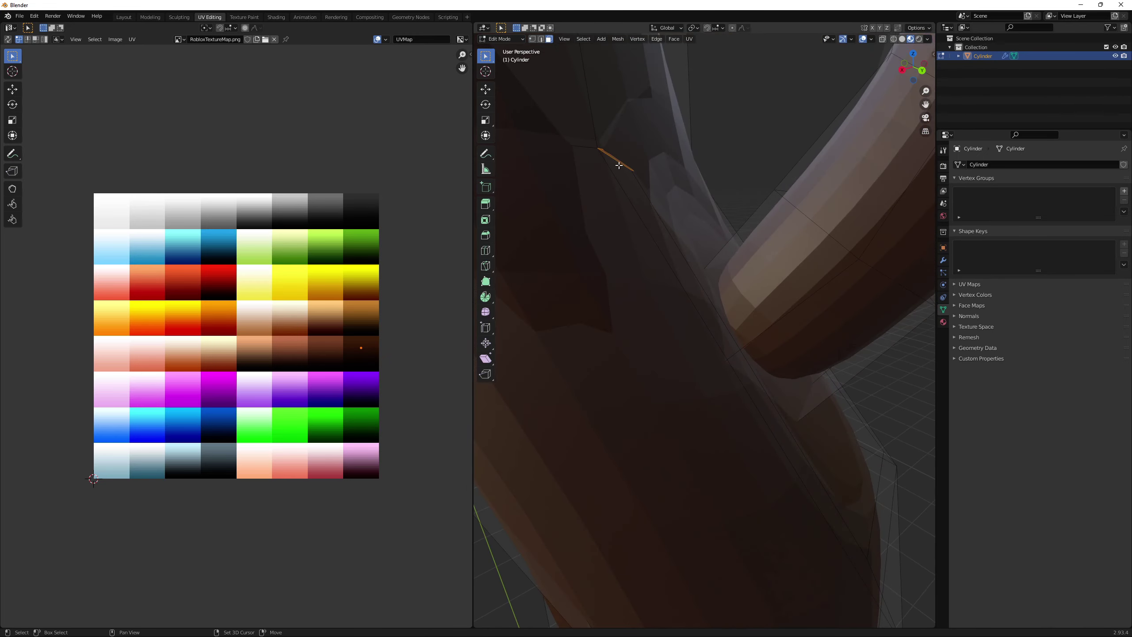
left_click(619, 166, "shift")
left_click(619, 161, "shift")
left_click(620, 164, "shift")
scroll(656, 218, "down", 9)
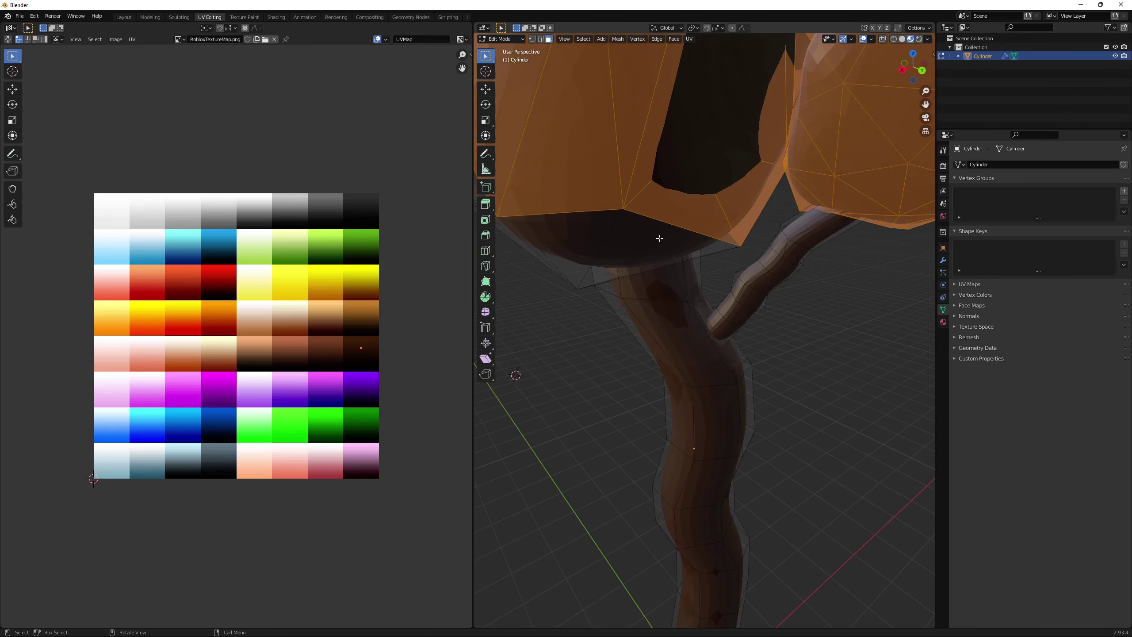
Step: Add the missed faces on the underside of the large foliage clump around the trunk to the selection
scroll(660, 238, "down", 5)
scroll(710, 461, "up", 6)
scroll(697, 562, "down", 6)
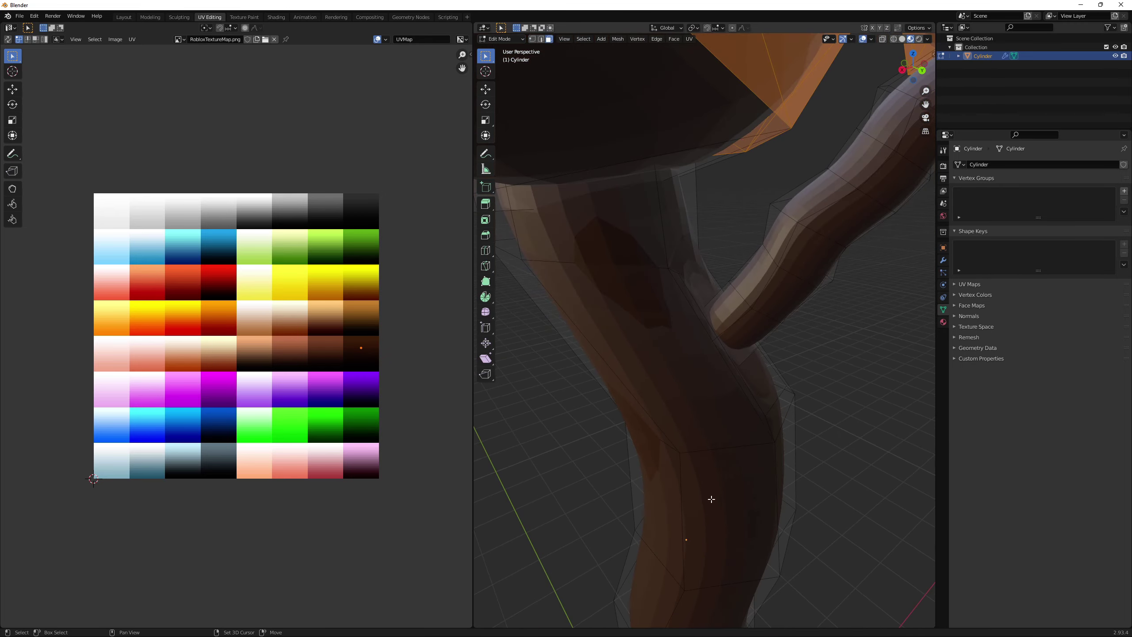
middle_click_drag(688, 402, 598, 214)
left_click_drag(573, 184, 656, 288)
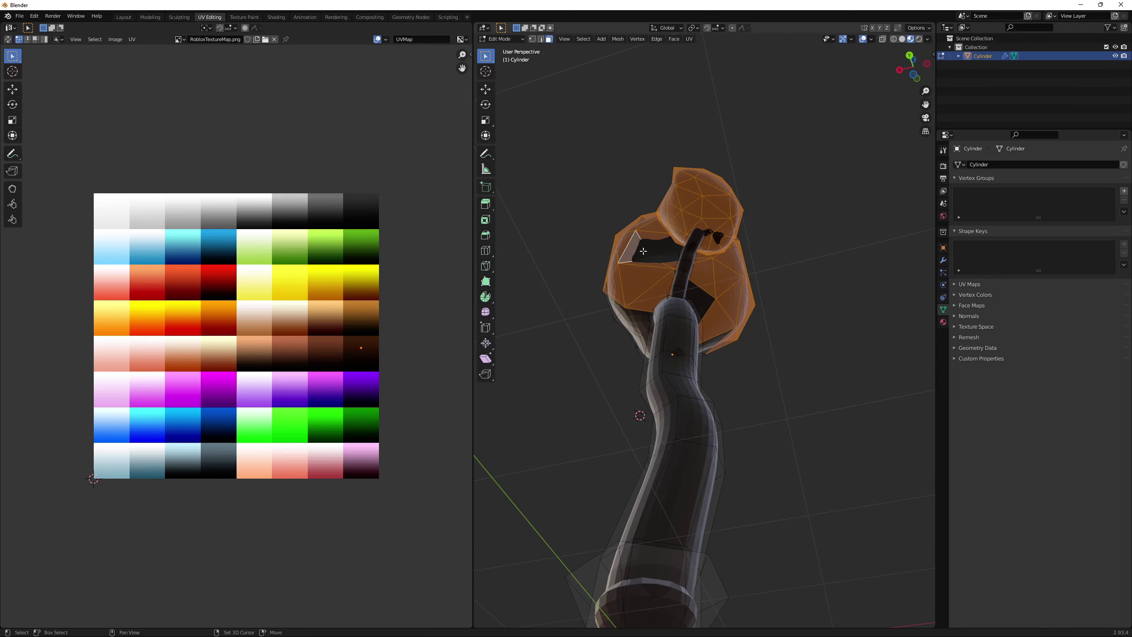
scroll(644, 251, "up", 5)
middle_click_drag(643, 251, 657, 280)
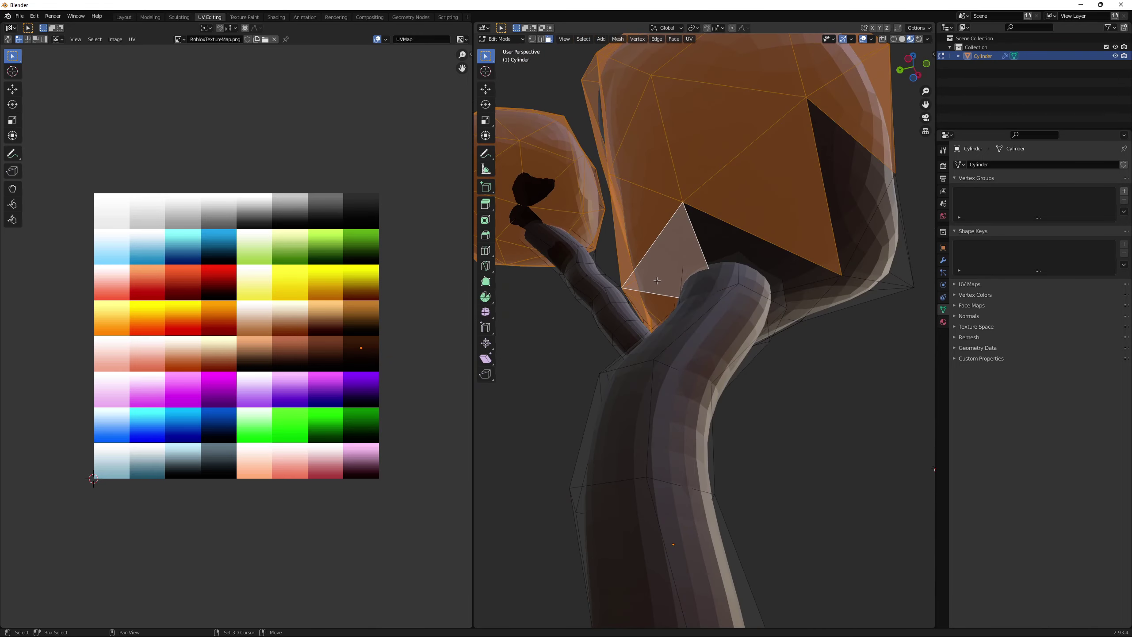
left_click(717, 247, "shift")
Step: Extend the selection over the large foliage clump's outer side and its remaining upper faces
middle_click_drag(834, 300, 772, 274)
left_click_drag(620, 130, 827, 232)
middle_click_drag(827, 232, 803, 232)
scroll(788, 263, "down", 3)
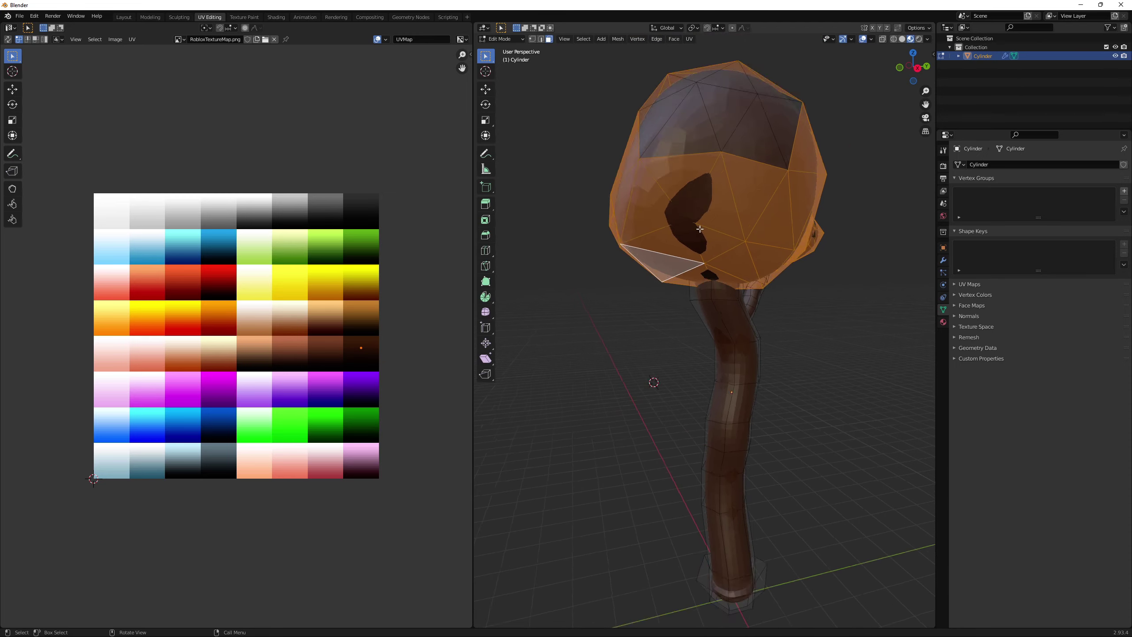
left_click_drag(642, 146, 760, 229)
Step: Inside the large foliage clump, add the trunk's hexagonal end face and two adjoining side faces to the selection
middle_click_drag(760, 228, 718, 339)
scroll(757, 243, "up", 4)
scroll(778, 266, "down", 5)
scroll(717, 340, "up", 9)
scroll(715, 340, "down", 5)
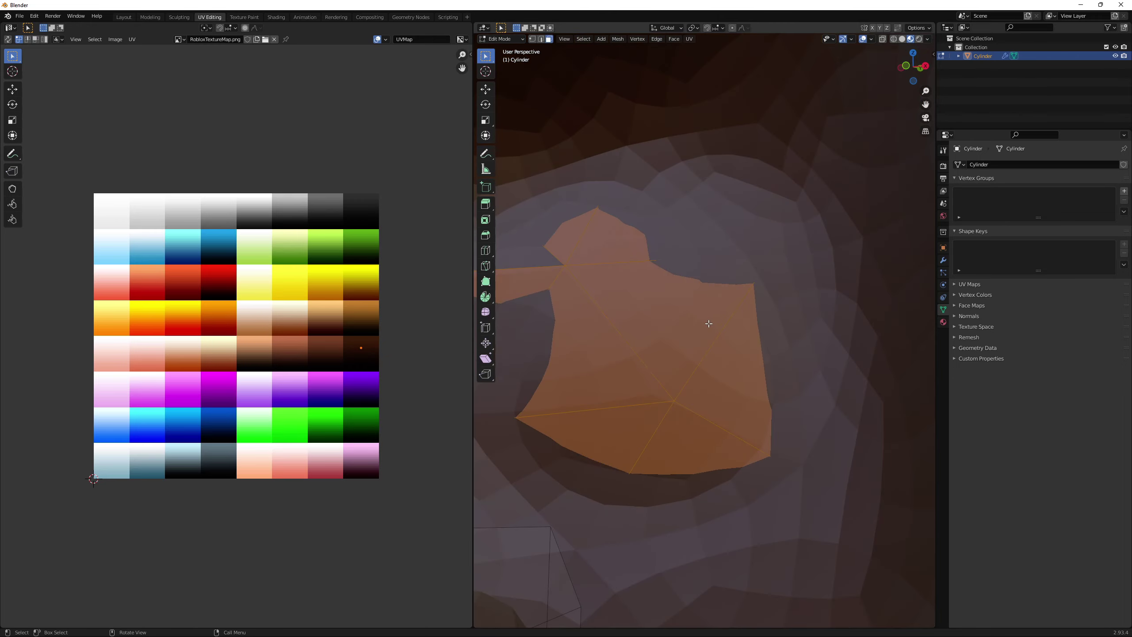
scroll(707, 323, "up", 5)
scroll(702, 306, "down", 5)
middle_click_drag(693, 351, 631, 422, "shift")
scroll(647, 406, "up", 3)
scroll(655, 392, "down", 1)
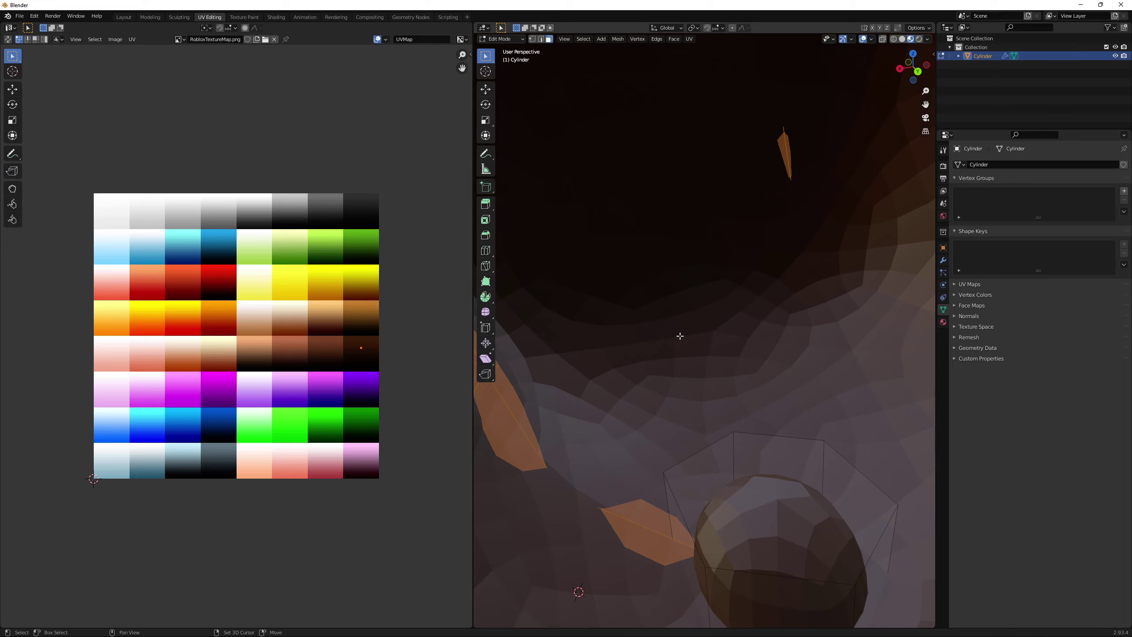
middle_click_drag(686, 342, 679, 368)
left_click(739, 437, "shift")
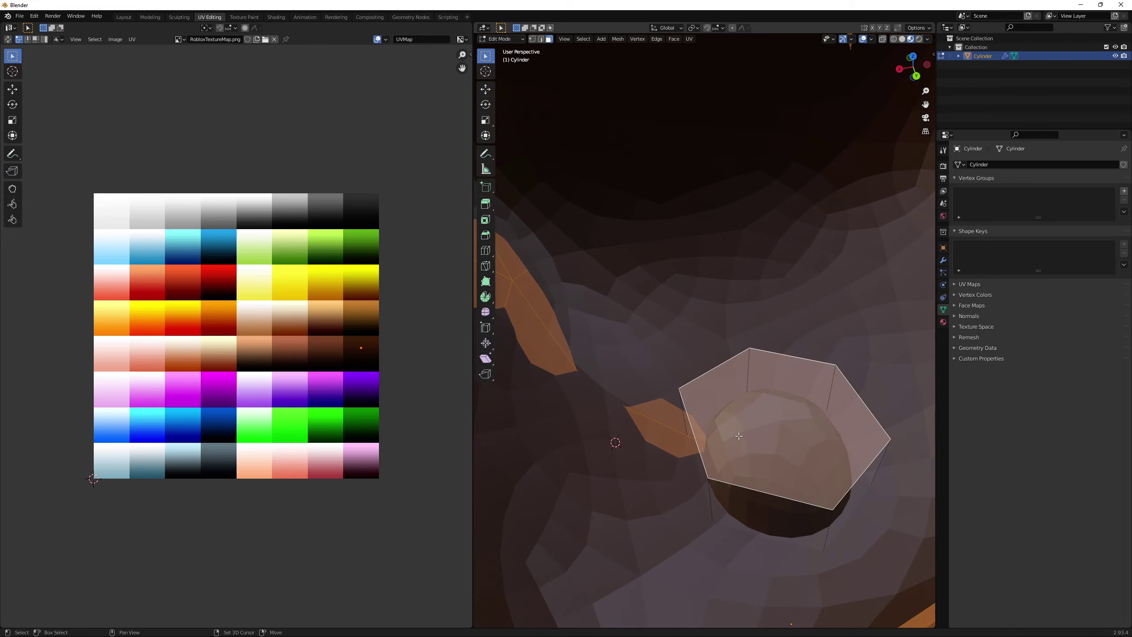
left_click(724, 489, "shift")
middle_click_drag(724, 488, 773, 479, "shift")
left_click(721, 470, "shift")
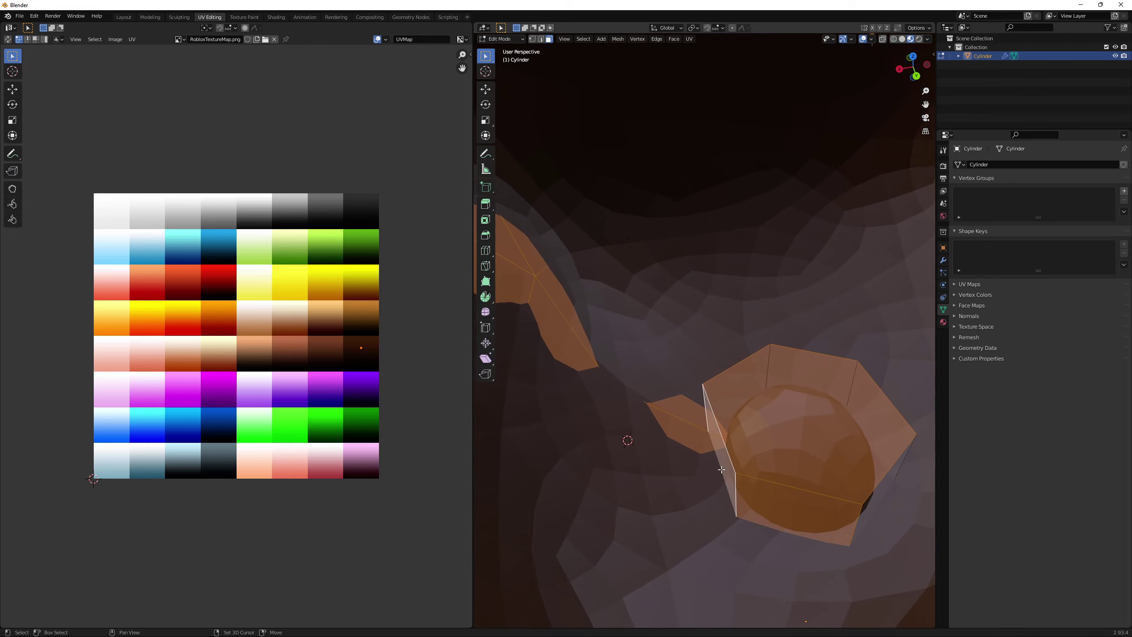
Step: Add further side faces around the trunk's enclosed top section to the selection
middle_click_drag(866, 464, 578, 371, "shift")
scroll(578, 371, "down", 1)
scroll(579, 371, "up", 1)
scroll(664, 427, "up", 1)
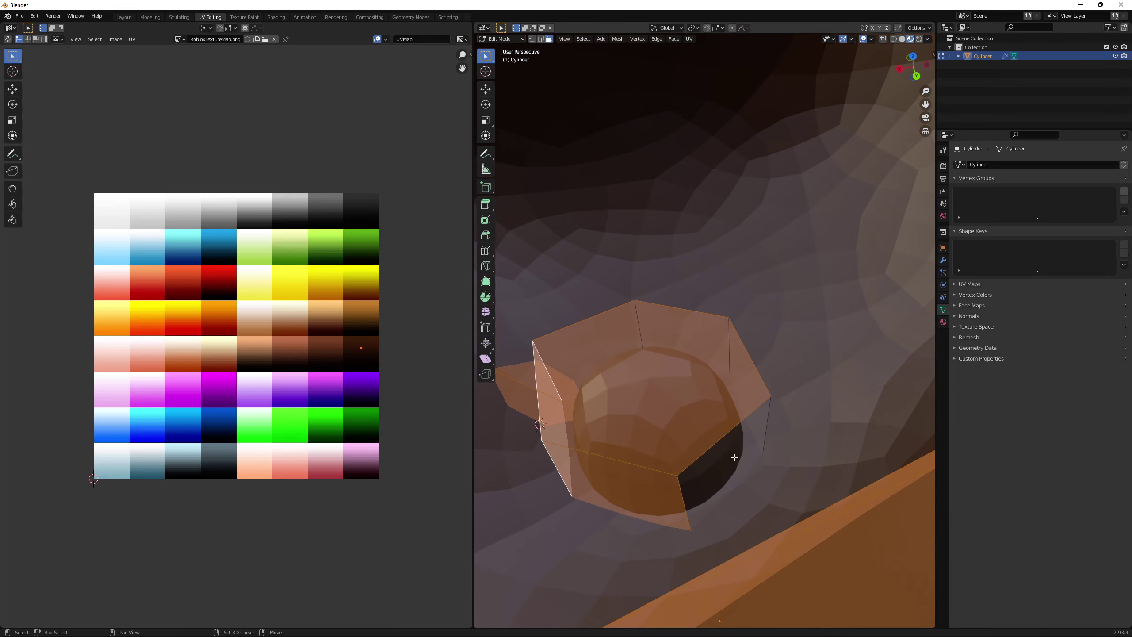
left_click(733, 458, "shift")
scroll(829, 390, "up", 2)
middle_click_drag(829, 389, 931, 377)
left_click(800, 462, "shift")
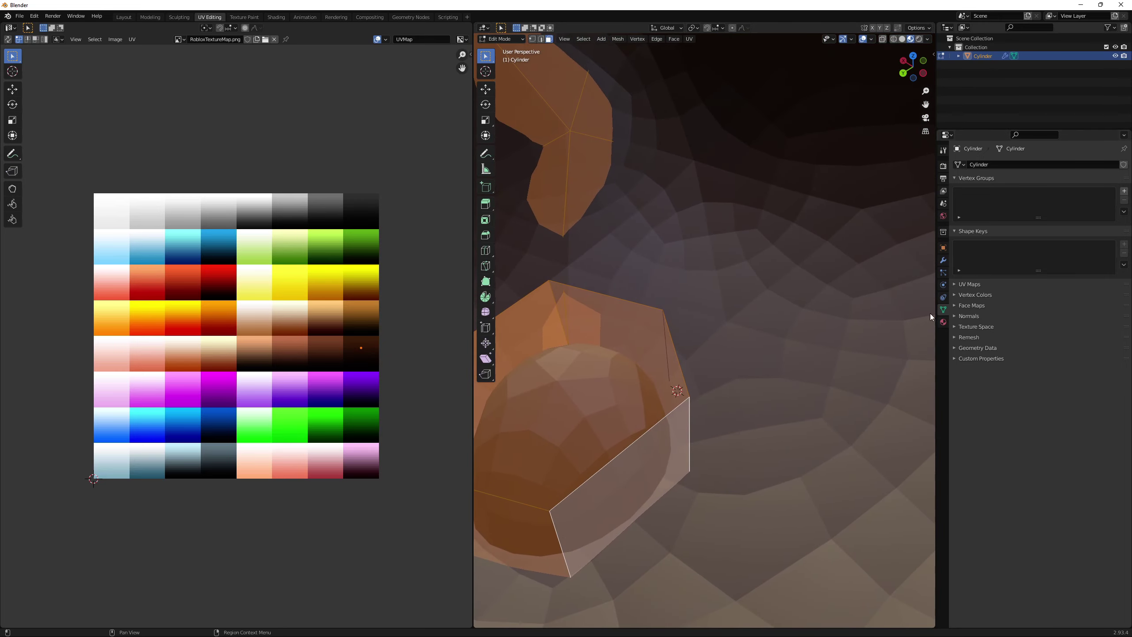
middle_click_drag(931, 313, 745, 308)
middle_click_drag(794, 394, 771, 338, "shift")
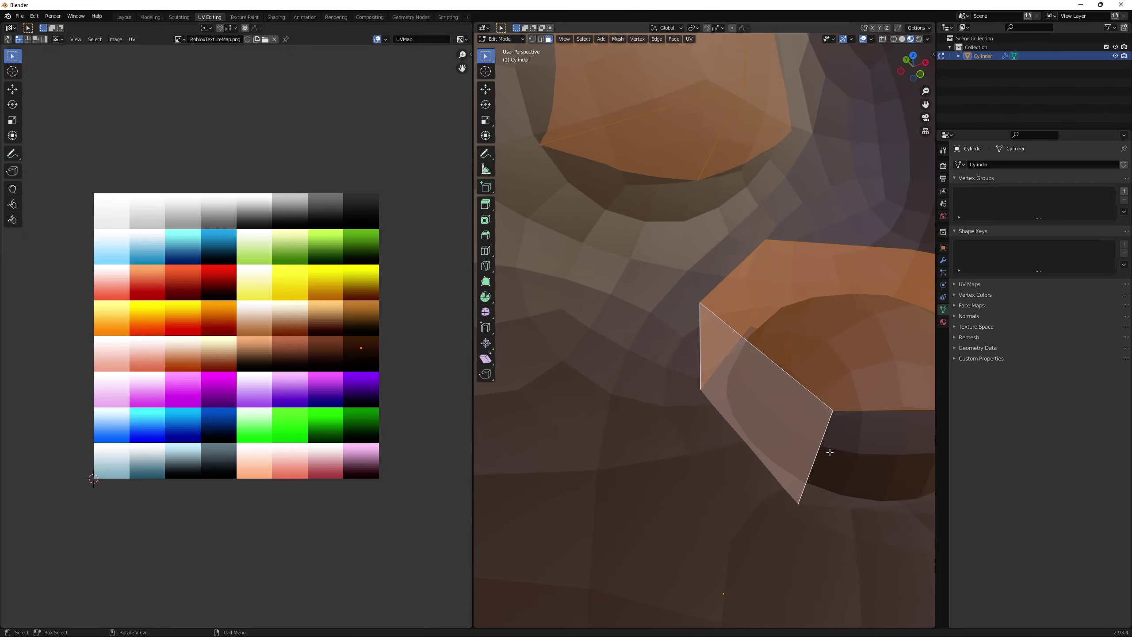
left_click(882, 459, "shift")
middle_click_drag(893, 404, 815, 290, "shift")
Step: Add the missed faces of the trunk's top ring just beneath the large foliage clump to the selection
scroll(812, 310, "up", 4)
scroll(809, 300, "down", 11)
scroll(803, 375, "up", 4)
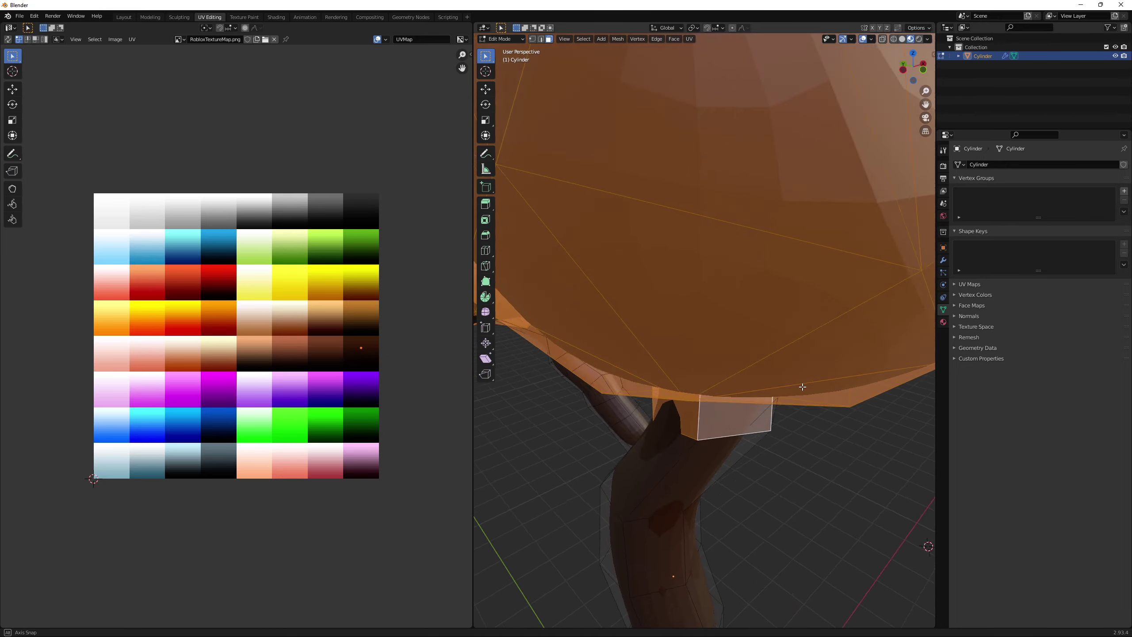
middle_click_drag(802, 448, 808, 389)
middle_click_drag(837, 434, 736, 410, "shift")
scroll(735, 410, "up", 3)
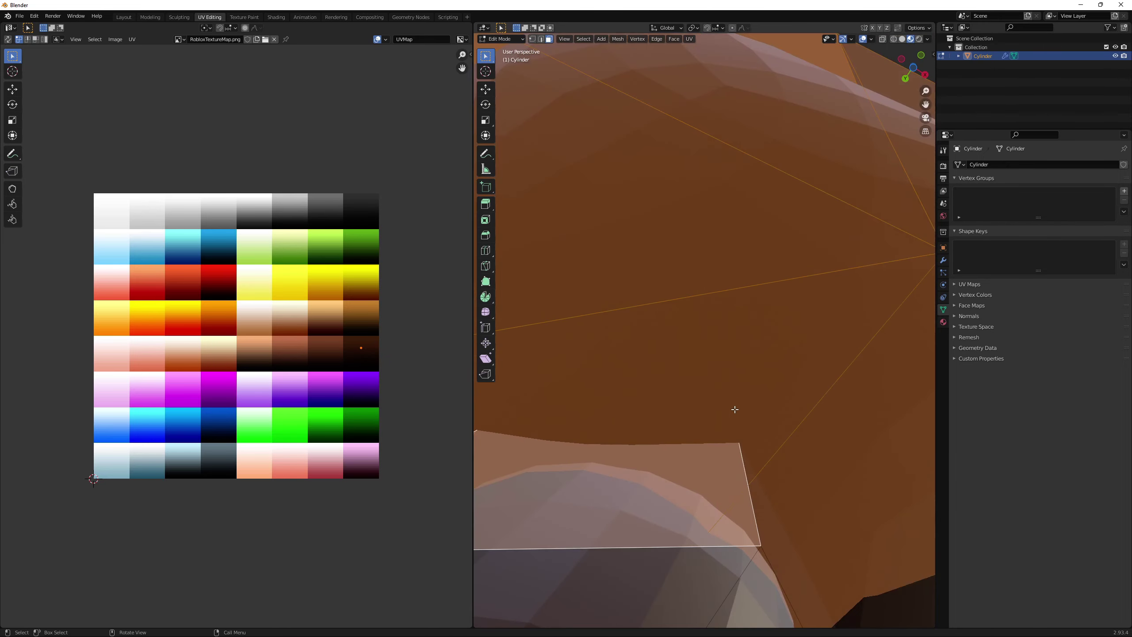
middle_click_drag(716, 520, 882, 344, "shift")
left_click(740, 407, "shift")
scroll(748, 395, "down", 5)
scroll(708, 404, "up", 6)
scroll(801, 369, "down", 4)
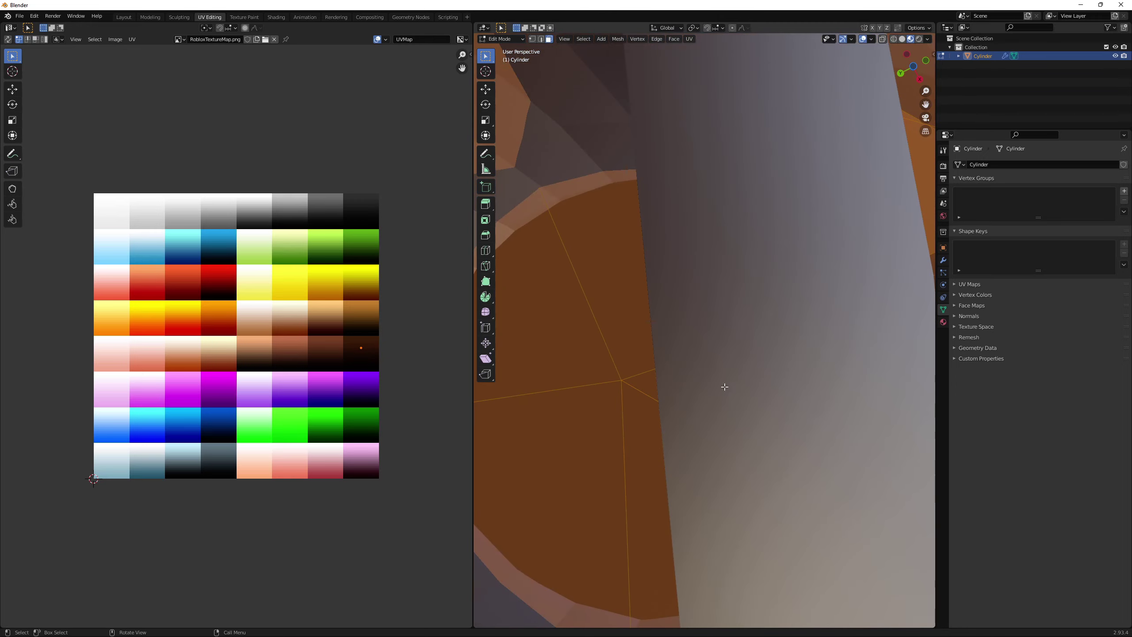
middle_click_drag(725, 386, 745, 449)
scroll(793, 372, "down", 3)
scroll(789, 372, "up", 2)
left_click(703, 325, "shift")
scroll(696, 327, "down", 10)
scroll(742, 407, "down", 4)
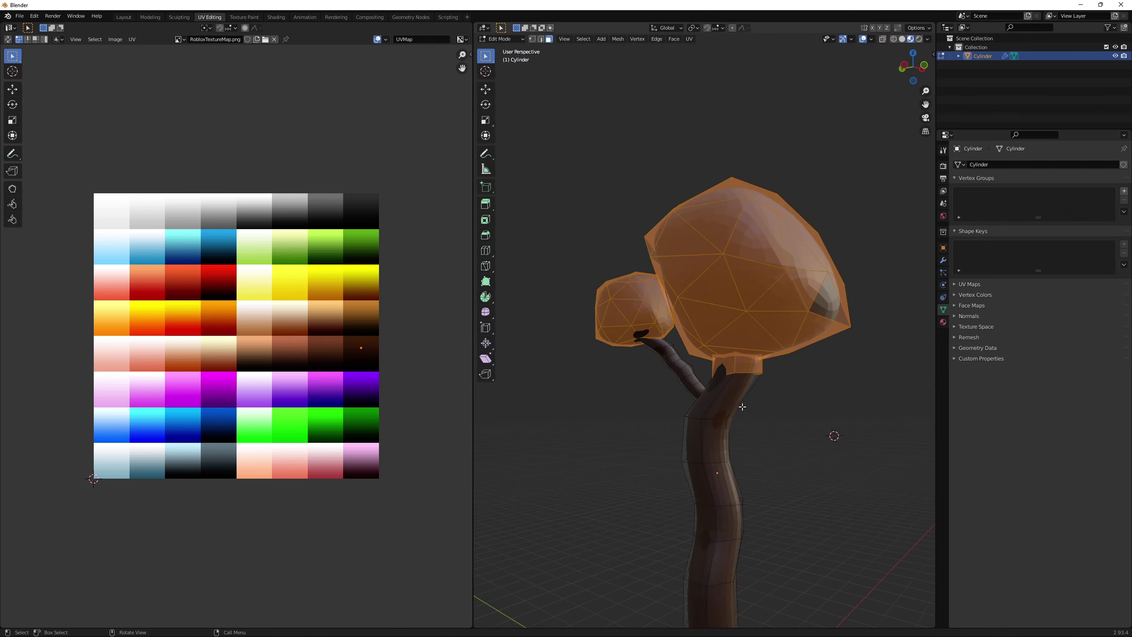
Step: Move the selected faces' UVs from the dark brown swatch to the dark green swatch, and clear the selection
scroll(385, 268, "down", 1)
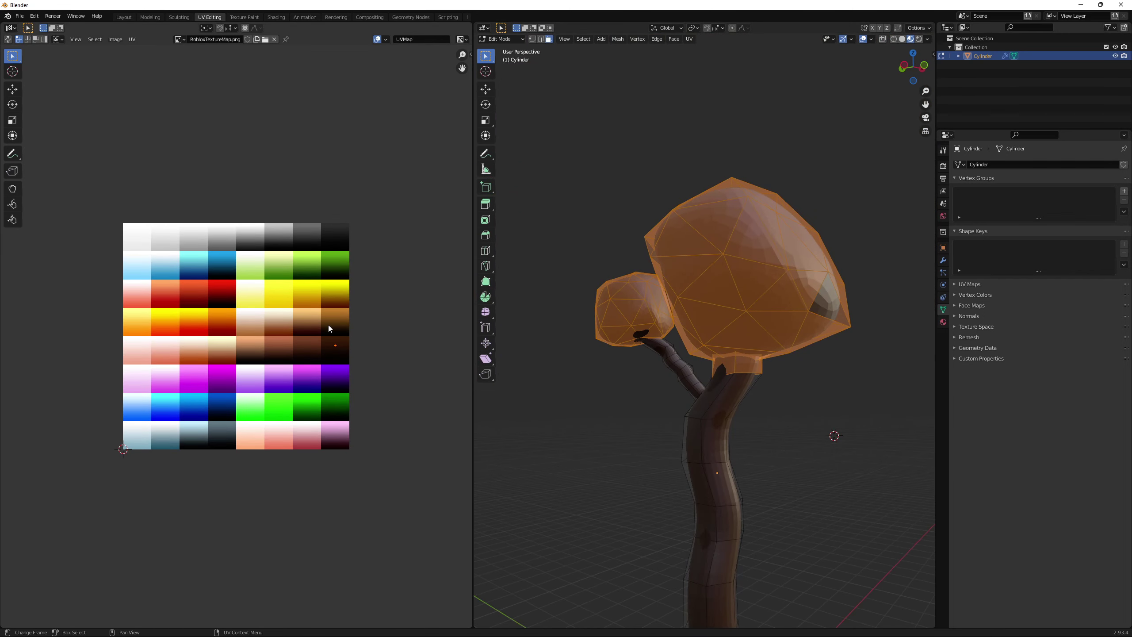
key("g")
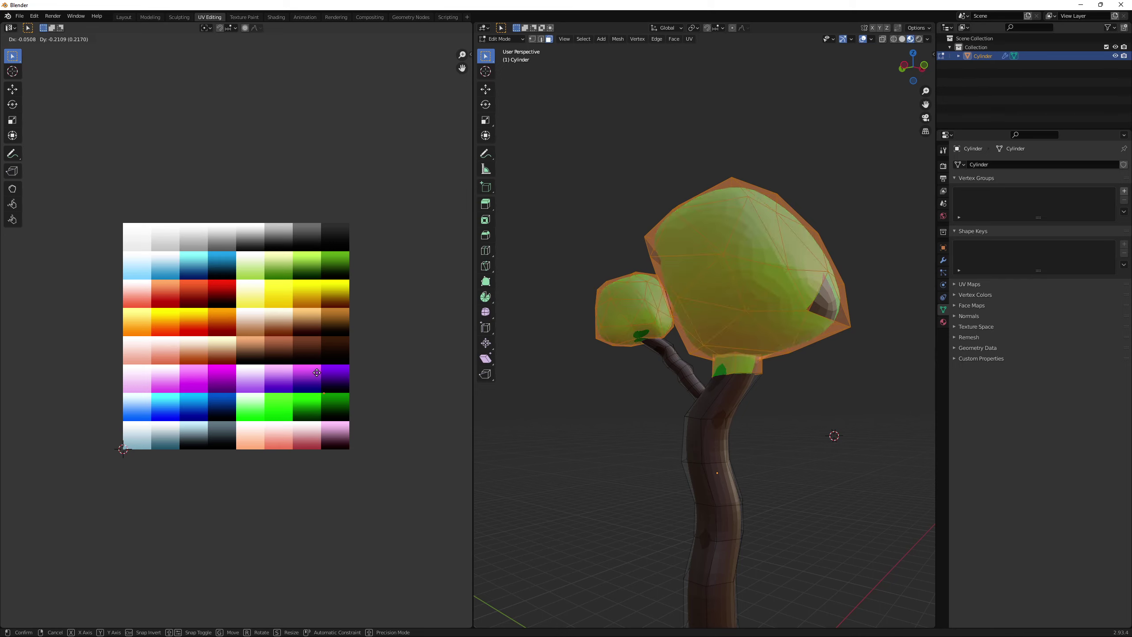
left_click(316, 374)
left_click(584, 342)
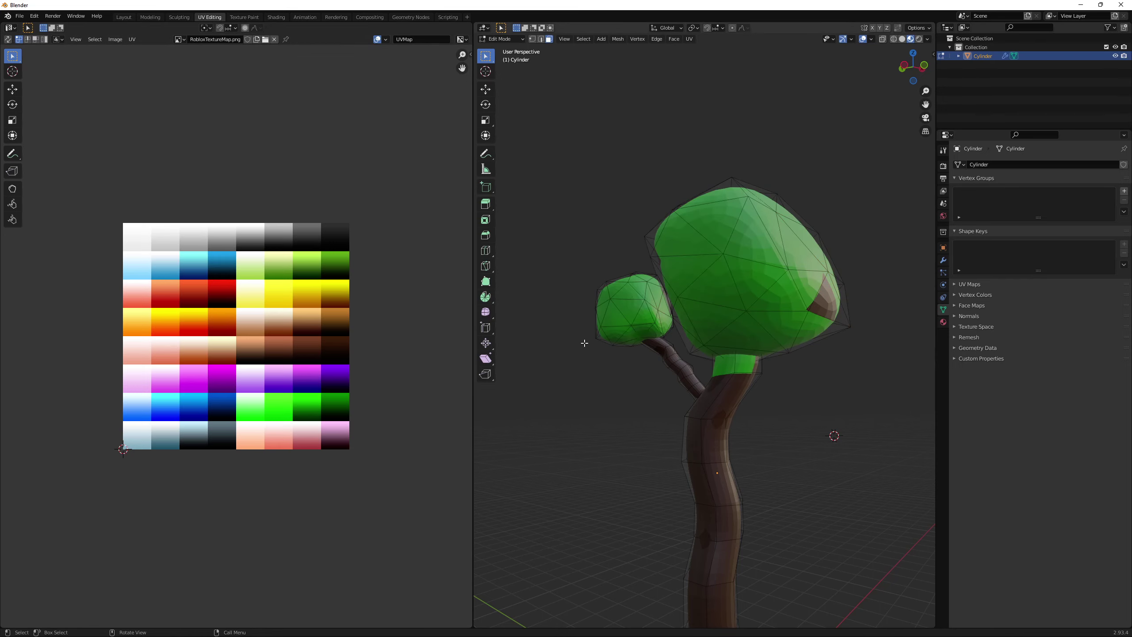
Step: Select the green faces around the trunk's top ring and move their UVs back onto the dark brown swatch
left_click(830, 297)
mouse_move(830, 296)
middle_mouse_down()
mouse_move(802, 306)
mouse_move(849, 308)
middle_mouse_up()
scroll(771, 357, "up", 3)
middle_click_drag(639, 355, 702, 379)
left_click(717, 391, "shift")
left_click(712, 367, "shift")
middle_click_drag(791, 371, 753, 395)
left_click(715, 368, "shift")
left_click(657, 399, "shift")
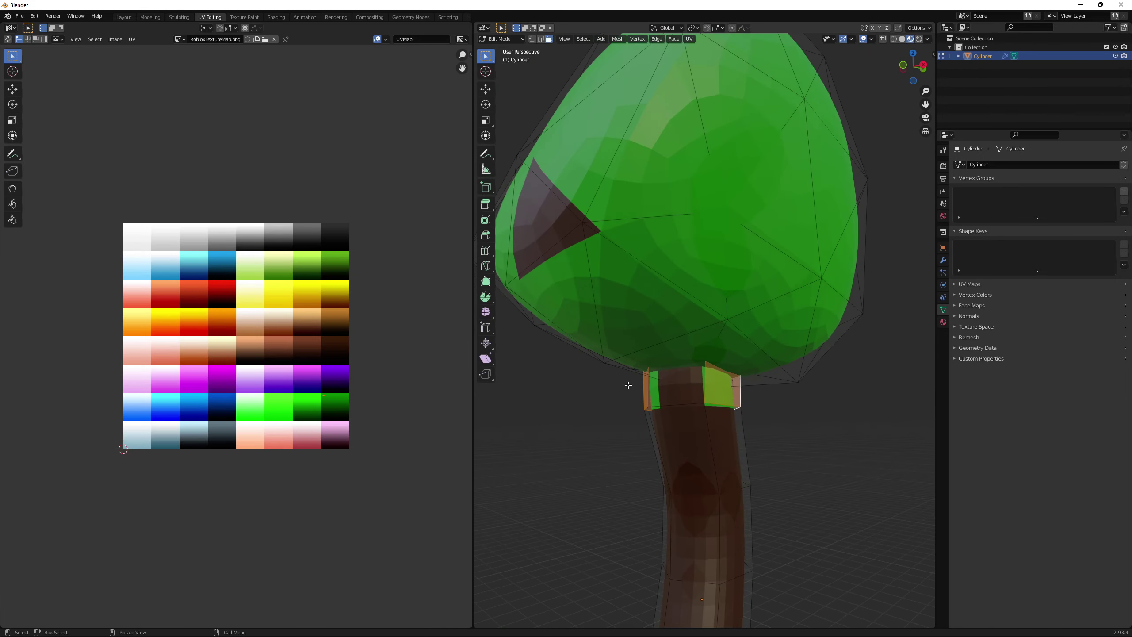
key("g")
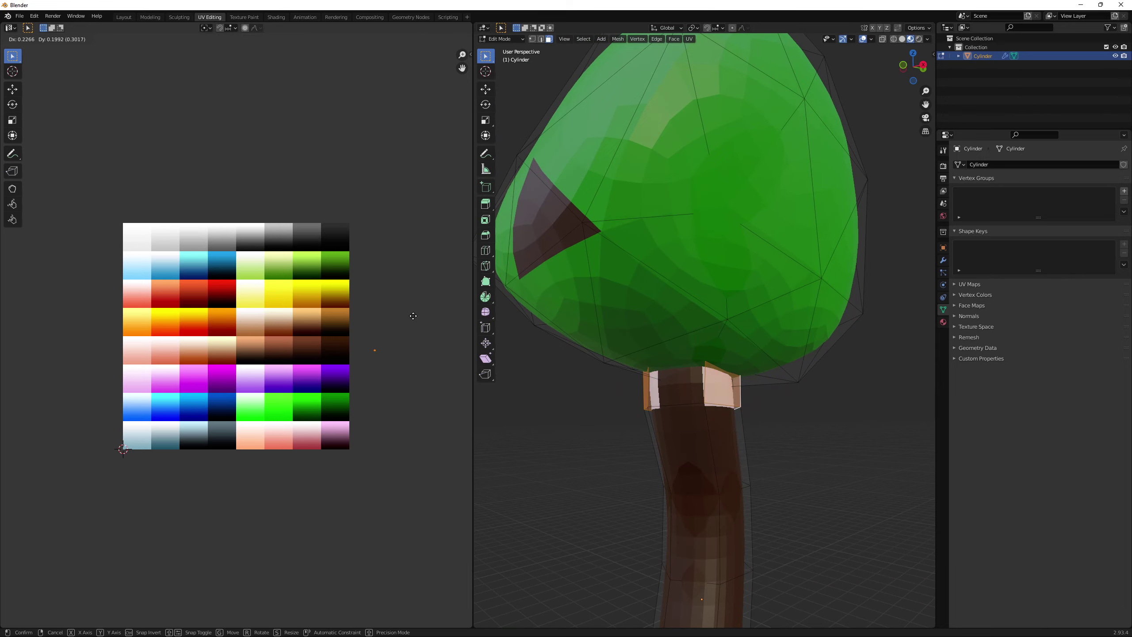
left_click(383, 308)
Step: Select the missed brown faces on the large foliage clump and move their UVs onto the dark green swatch
middle_click_drag(791, 423, 670, 437)
scroll(802, 298, "down", 3)
middle_click_drag(801, 298, 689, 349)
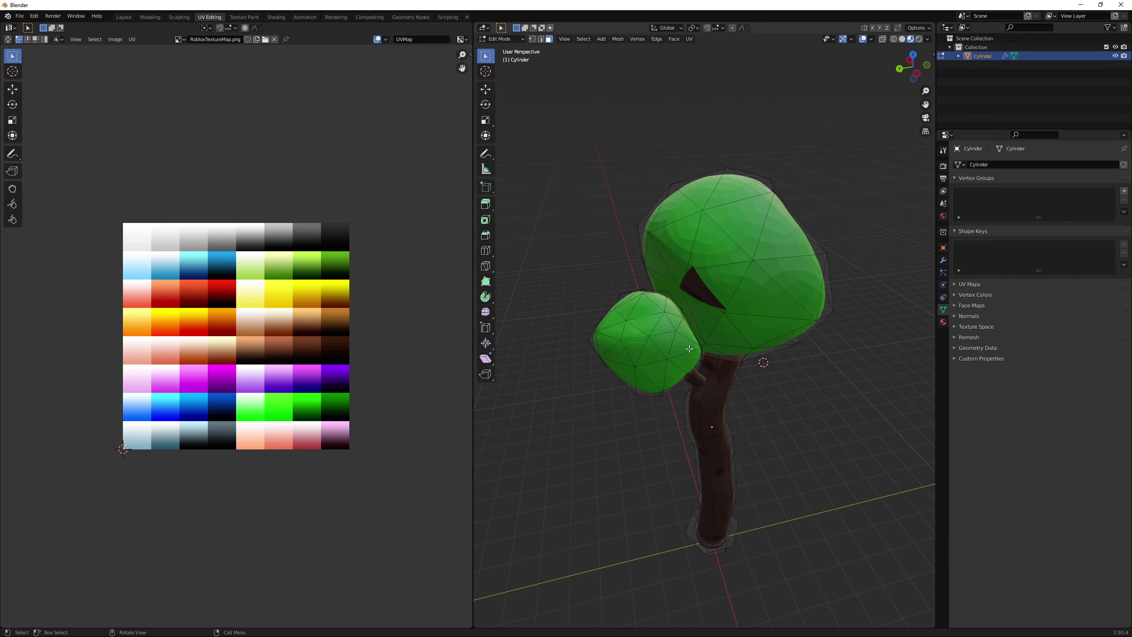
middle_click_drag(695, 284, 842, 242)
left_click(636, 257, "shift")
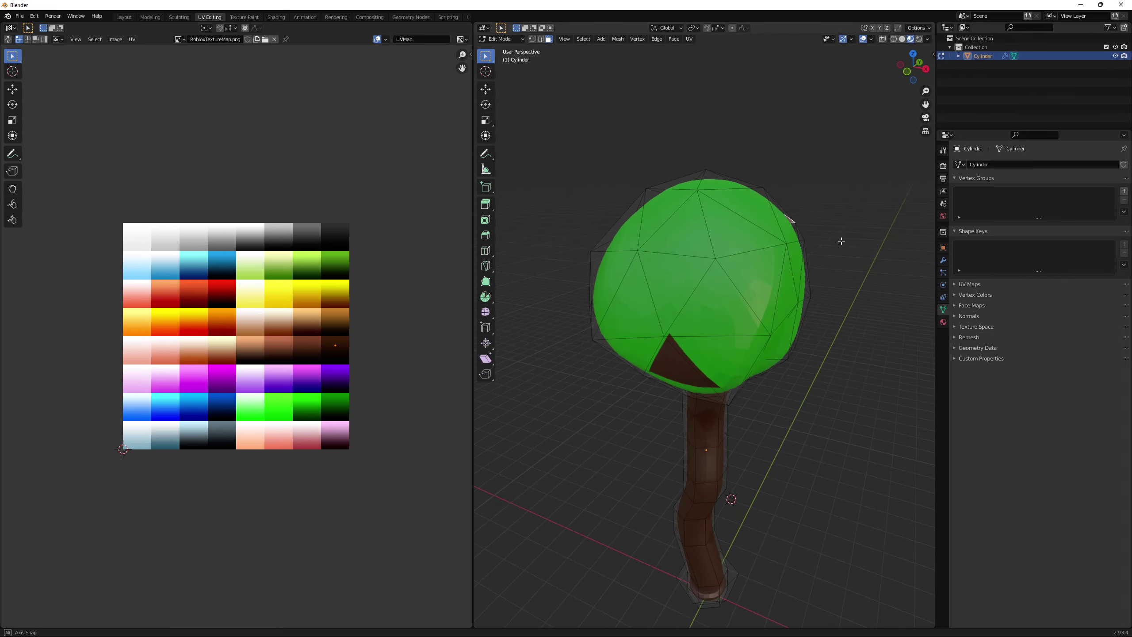
left_click(653, 360, "shift")
middle_click_drag(653, 360, 593, 350)
key("g")
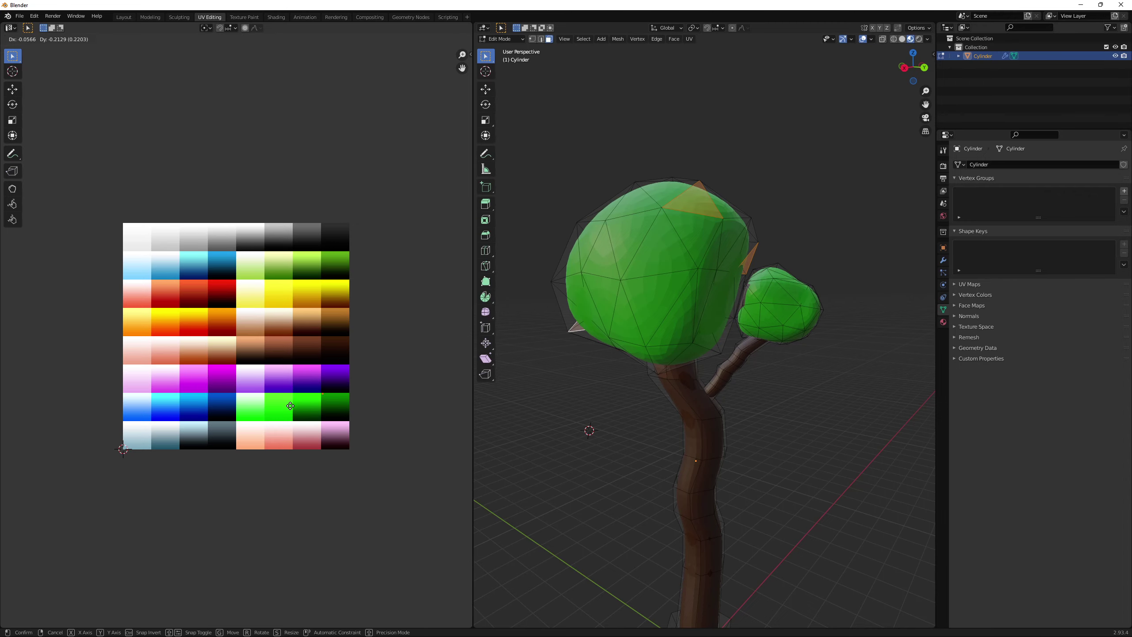
left_click(293, 408)
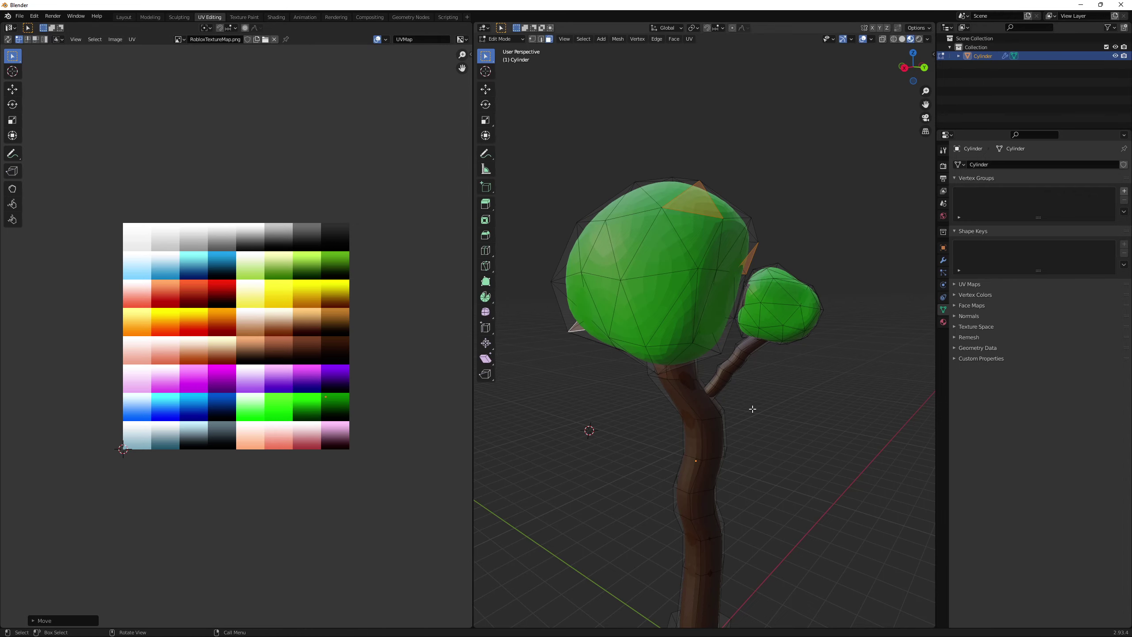
Step: Select the brown faces on the small foliage clump's inner side and move their UVs onto the dark green swatch
middle_click_drag(758, 404, 756, 288)
left_click(749, 297)
scroll(749, 297, "up", 3)
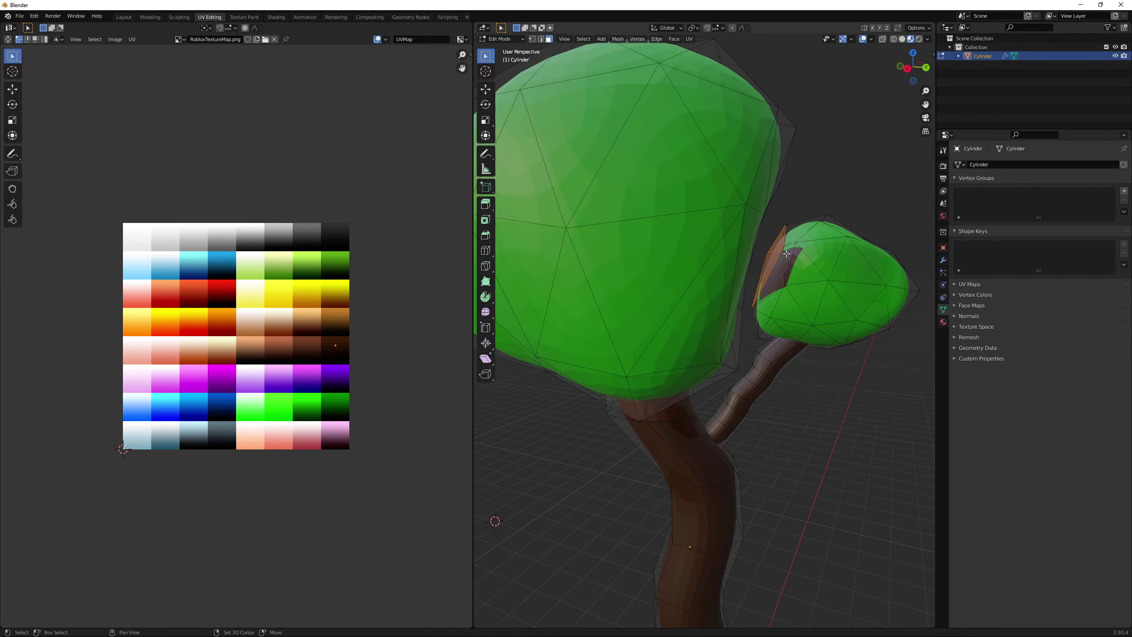
middle_click_drag(794, 257, 781, 277)
scroll(351, 317, "down", 1)
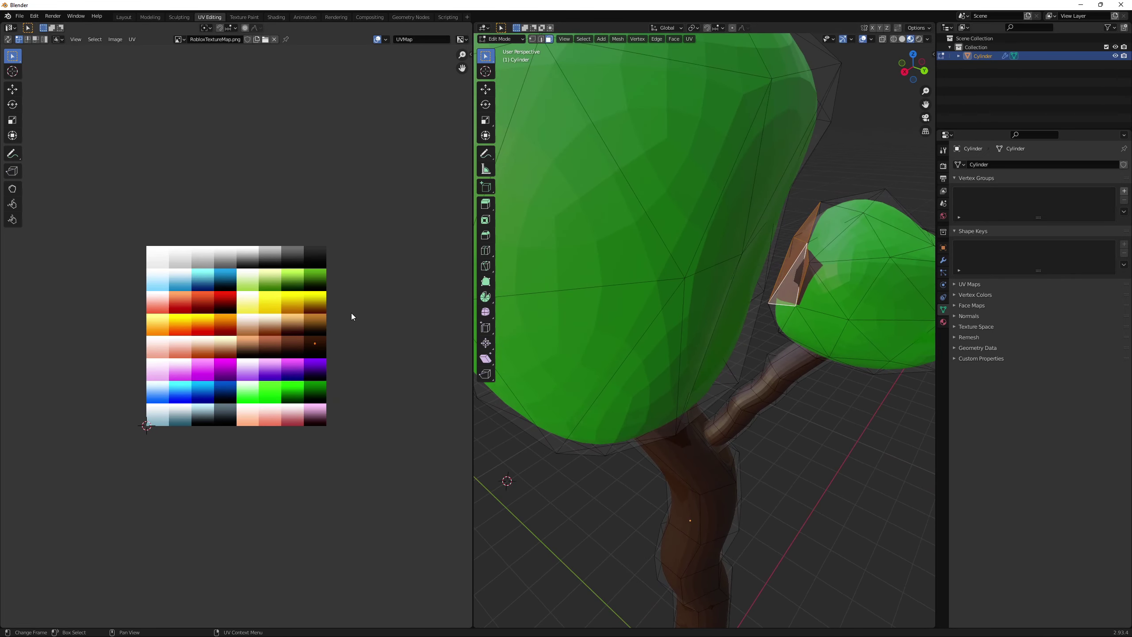
key("g")
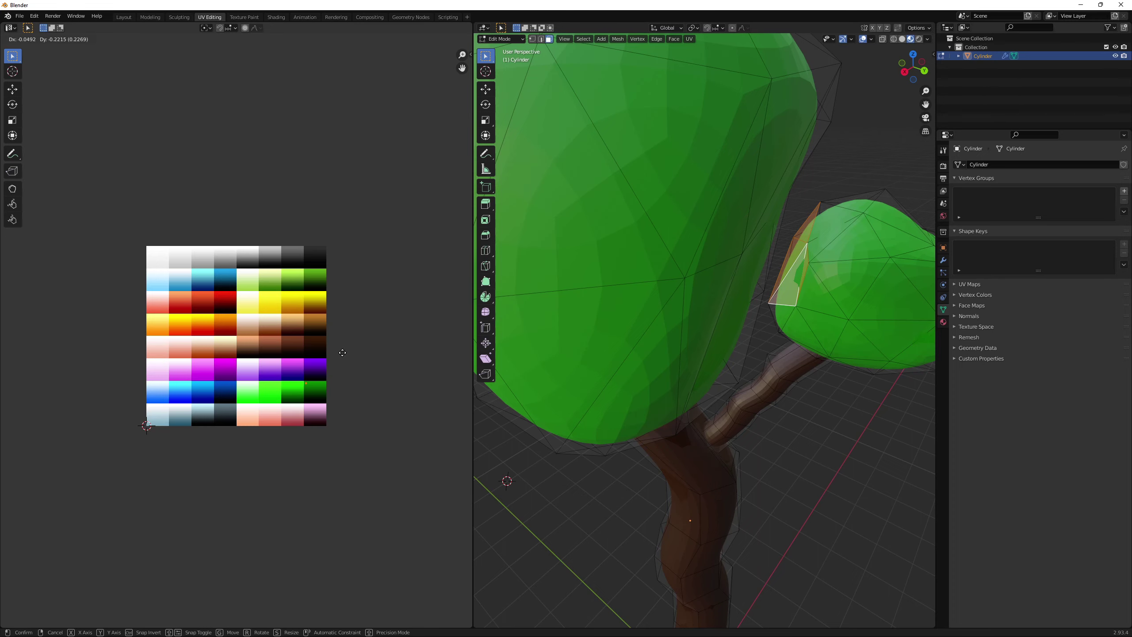
left_click(370, 349)
scroll(767, 375, "down", 6)
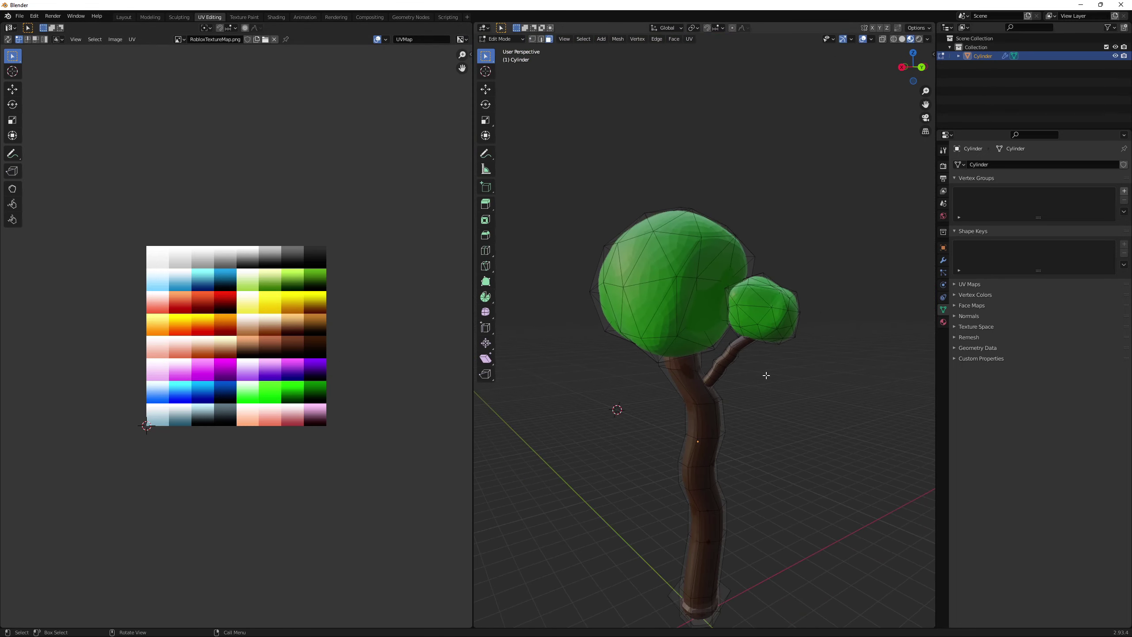
Step: Examine the upper trunk and the side branch for mismatched faces, selecting individual faces to check where their UVs sit
middle_click_drag(766, 376, 799, 405)
scroll(741, 359, "down", 4)
scroll(699, 365, "up", 5)
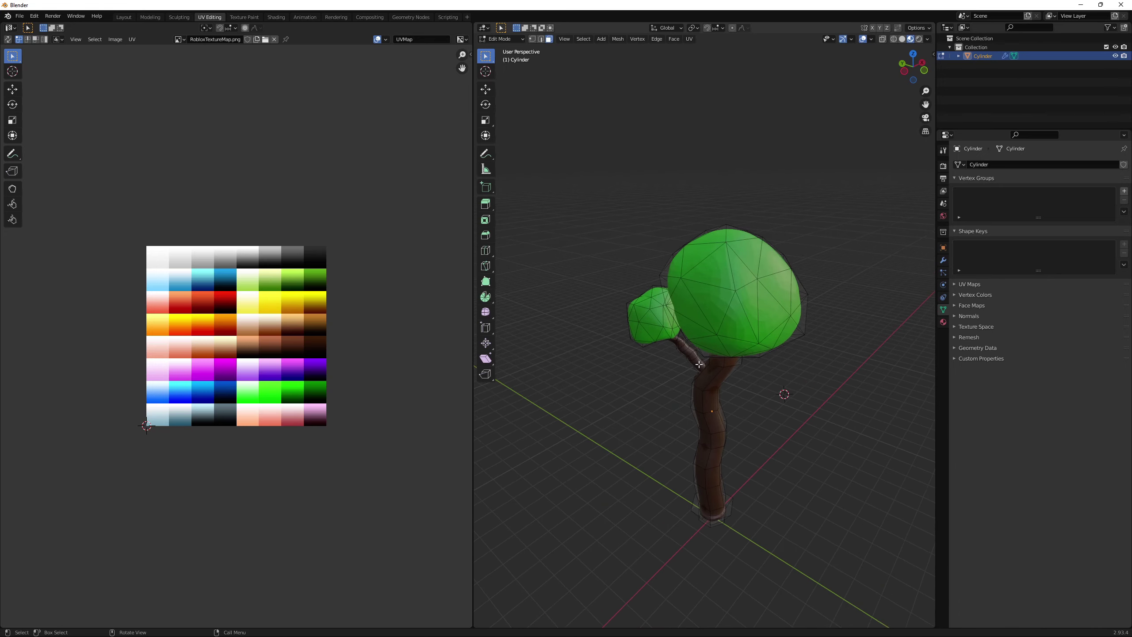
scroll(740, 397, "up", 7)
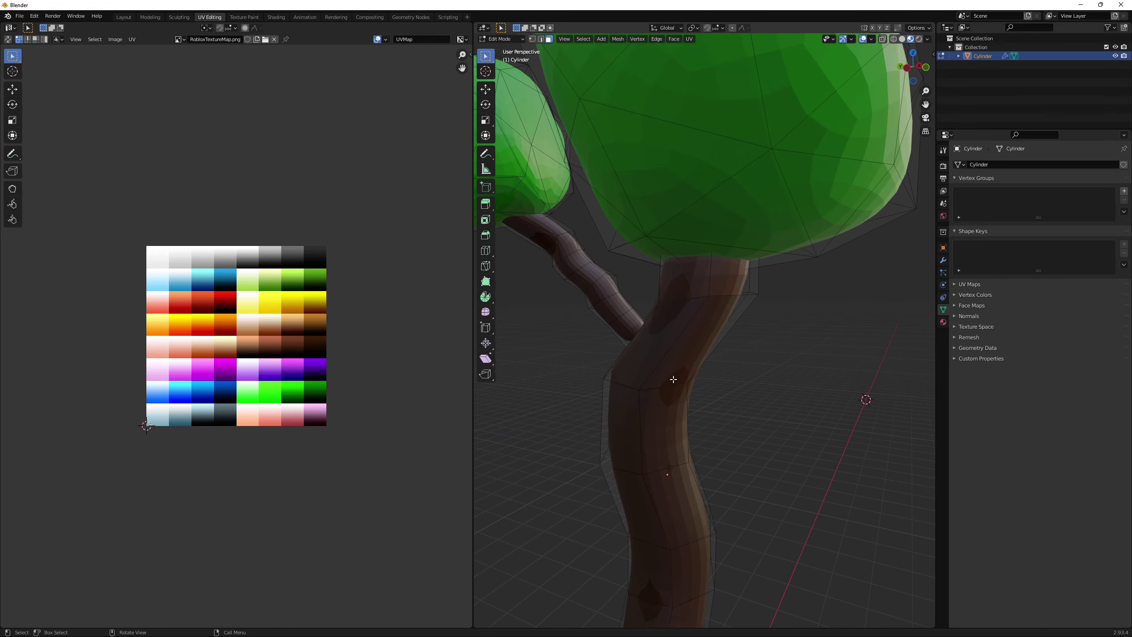
left_click(674, 379)
left_click_drag(679, 390, 728, 402)
left_click(727, 405)
middle_click_drag(723, 409, 736, 357)
left_click(698, 267)
middle_click_drag(698, 268, 701, 337)
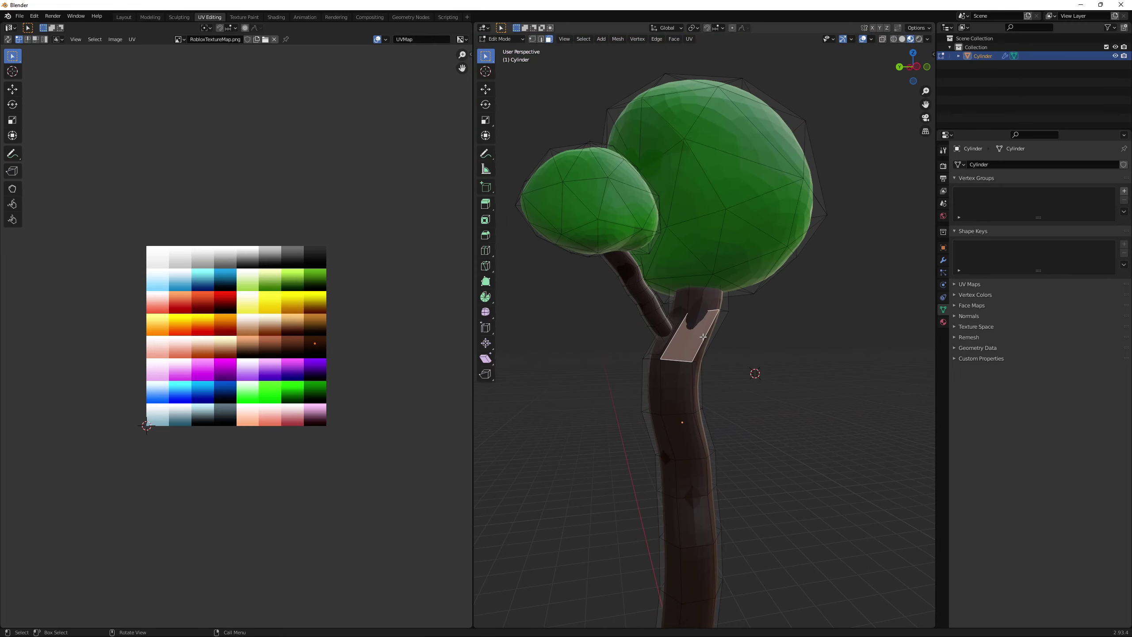
scroll(835, 311, "up", 2)
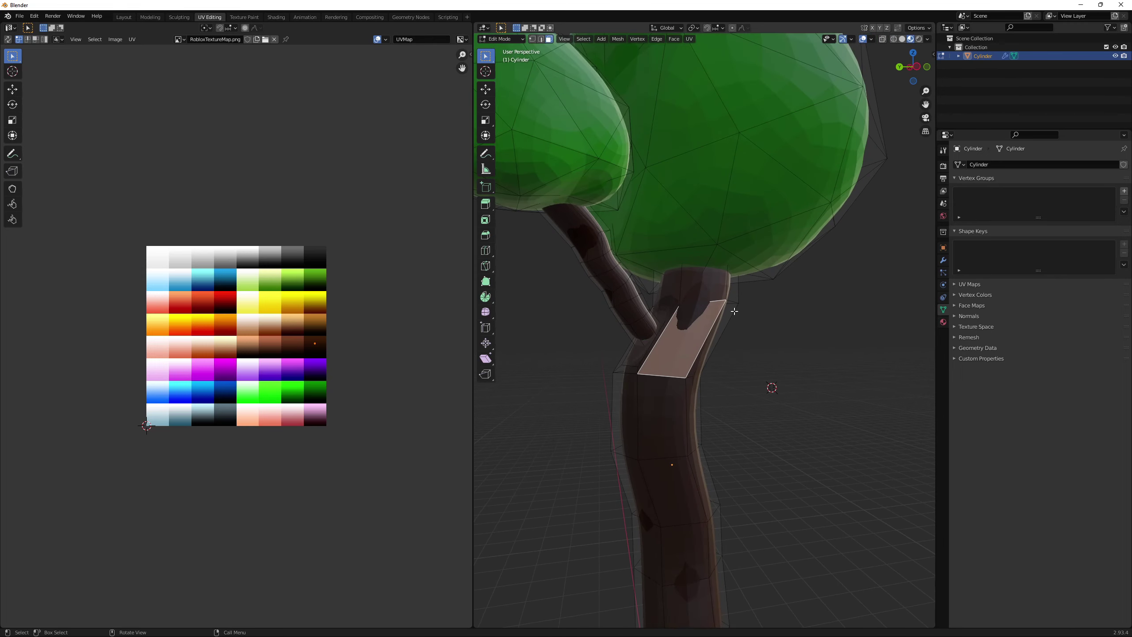
scroll(771, 387, "up", 2)
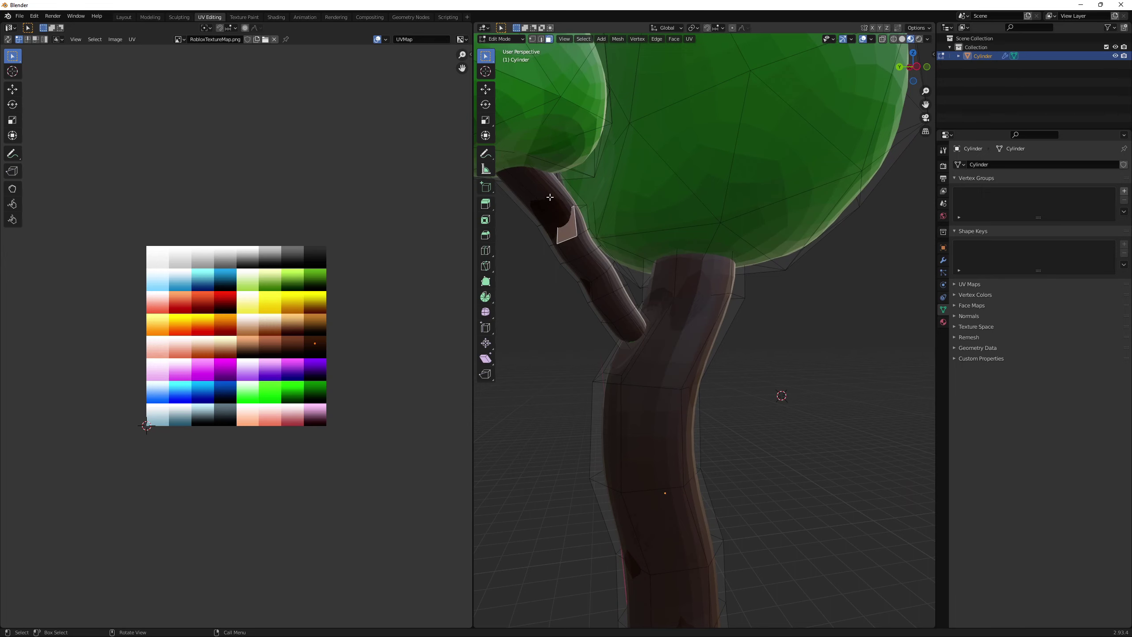
scroll(611, 280, "down", 6)
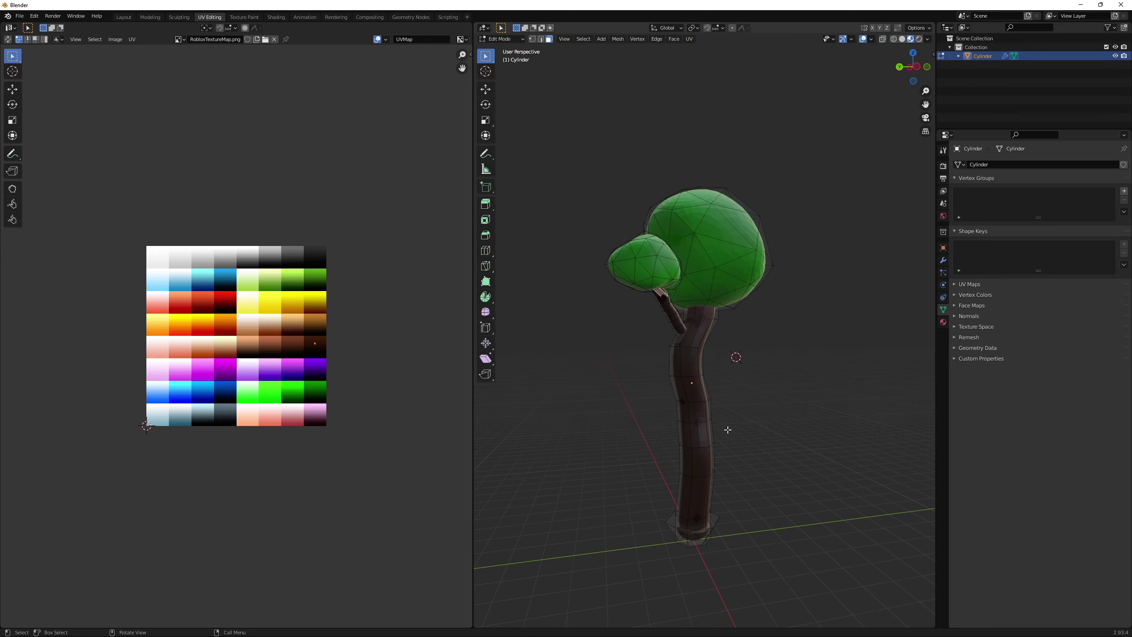
Step: Select the flared faces around the trunk's base ring, move their UVs from the dark brown swatch onto a lighter brown swatch, and clear the selection
middle_click_drag(696, 348, 705, 384)
scroll(713, 410, "up", 1)
middle_click_drag(735, 516, 677, 369, "shift")
scroll(733, 399, "up", 7)
scroll(674, 401, "down", 4)
scroll(678, 433, "up", 1)
middle_click_drag(691, 427, 655, 355)
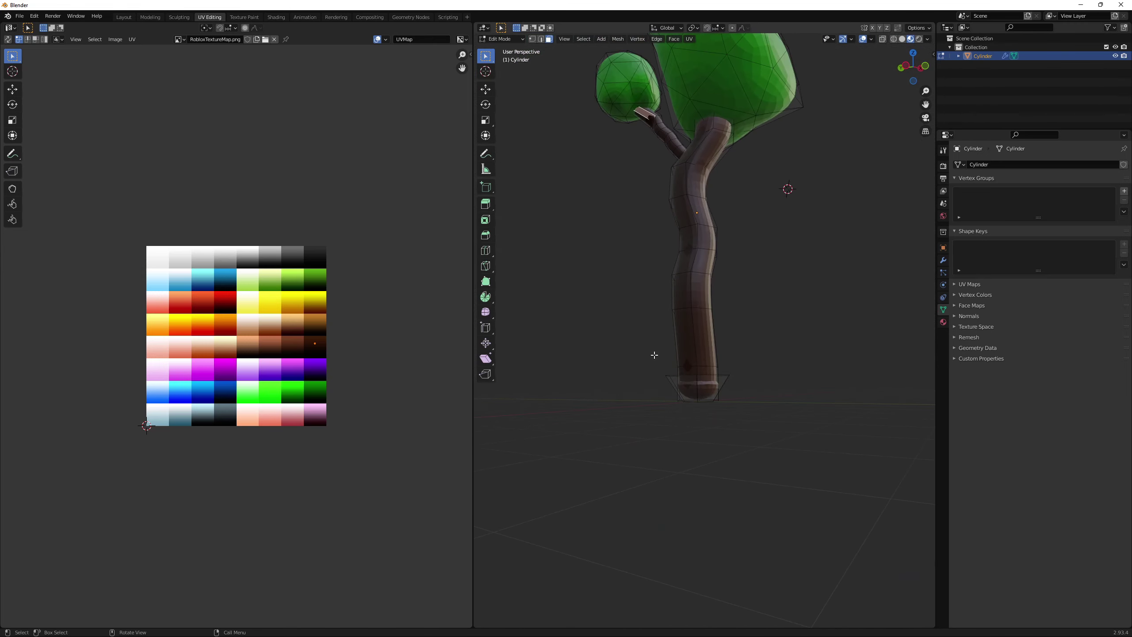
scroll(694, 431, "up", 2)
left_click(723, 409, "shift")
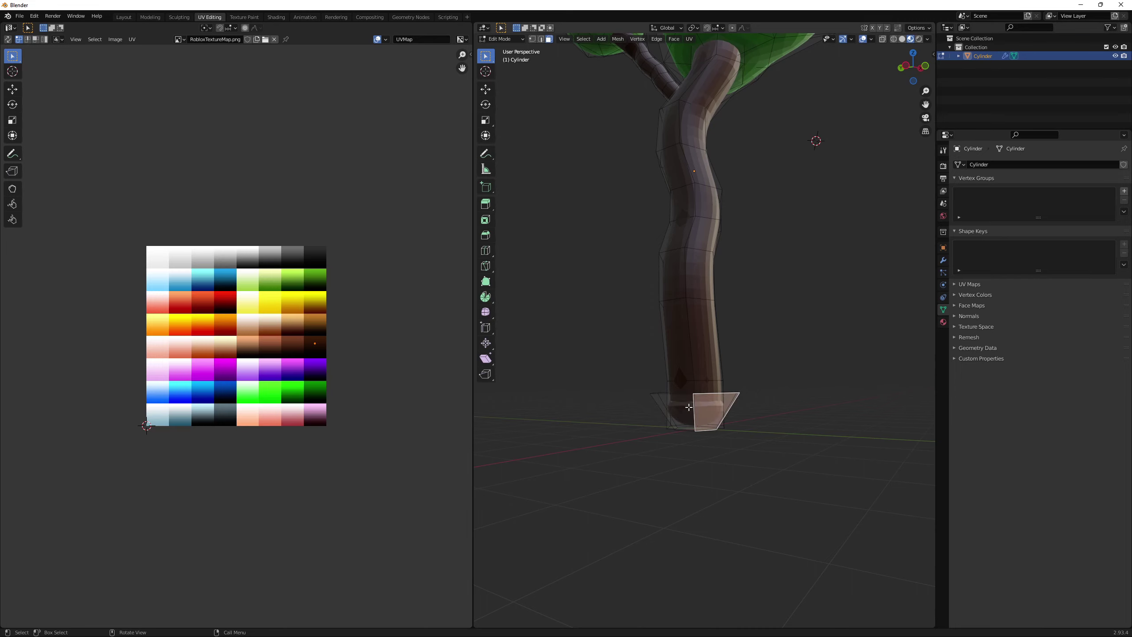
left_click(684, 407, "shift")
middle_click_drag(688, 420, 769, 438)
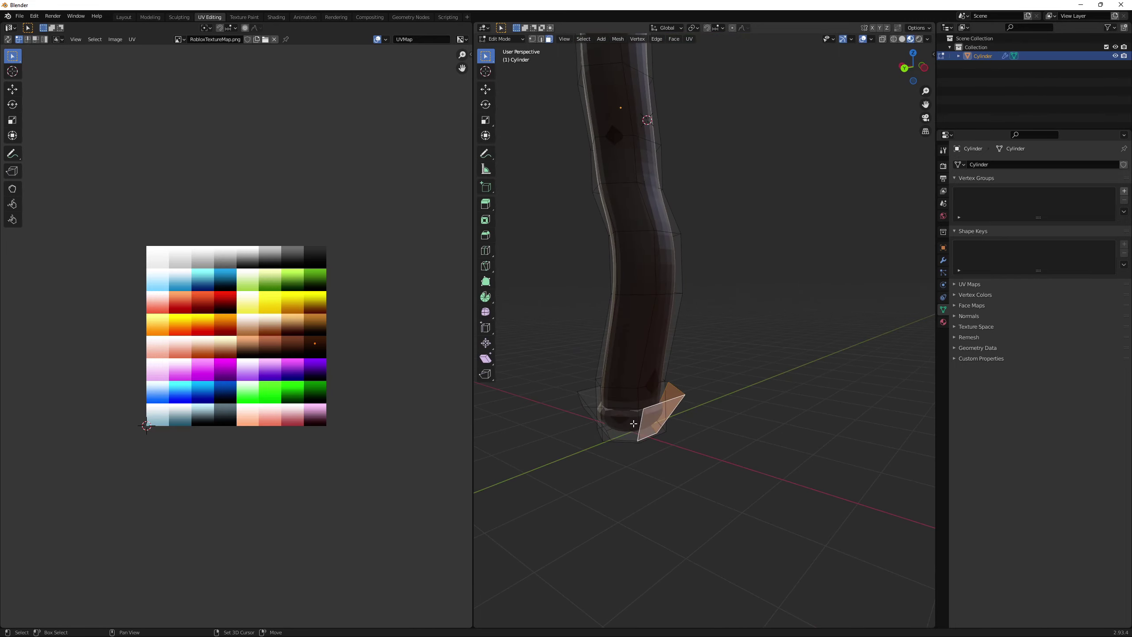
middle_click_drag(633, 423, 786, 417)
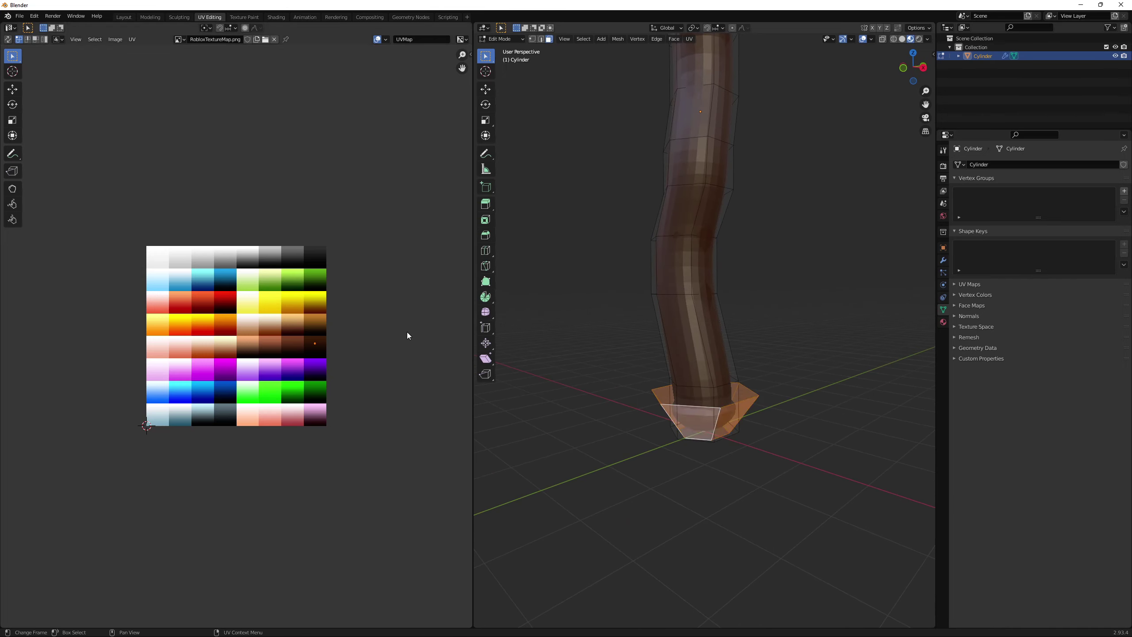
middle_click_drag(660, 419, 715, 356)
left_click(699, 395, "shift")
middle_click_drag(699, 397, 662, 473)
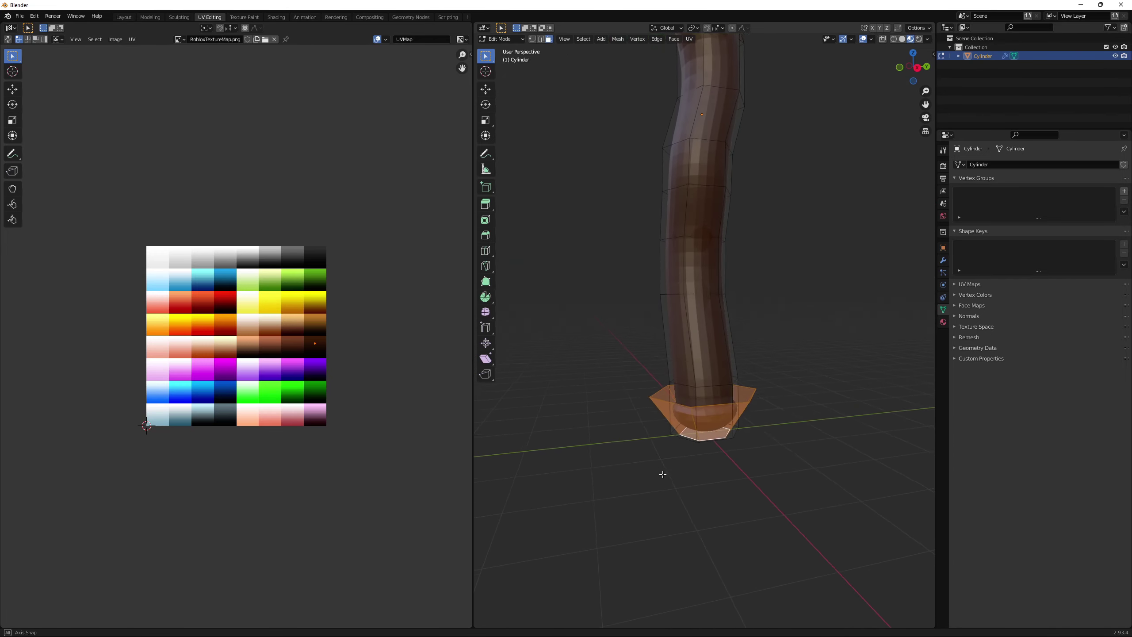
scroll(361, 355, "up", 2)
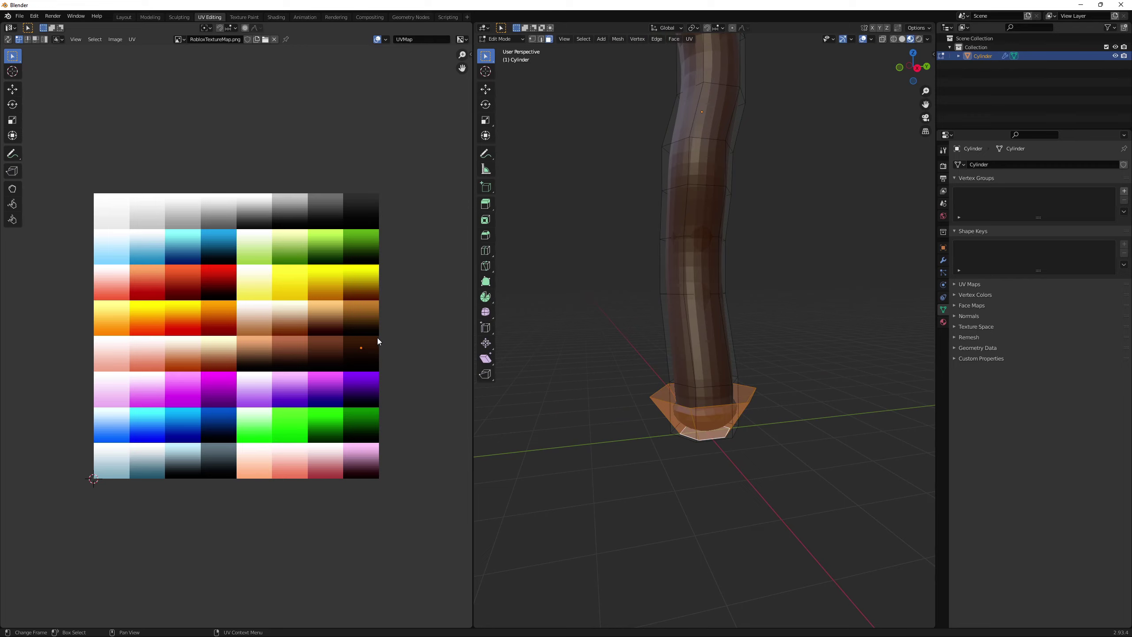
key("g")
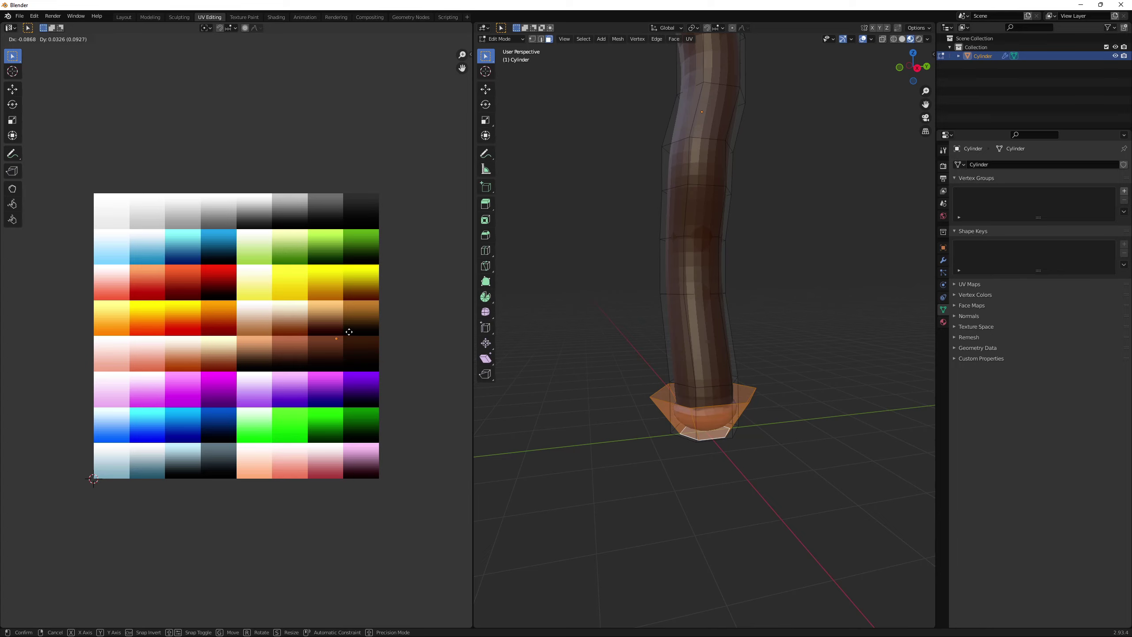
left_click(318, 332)
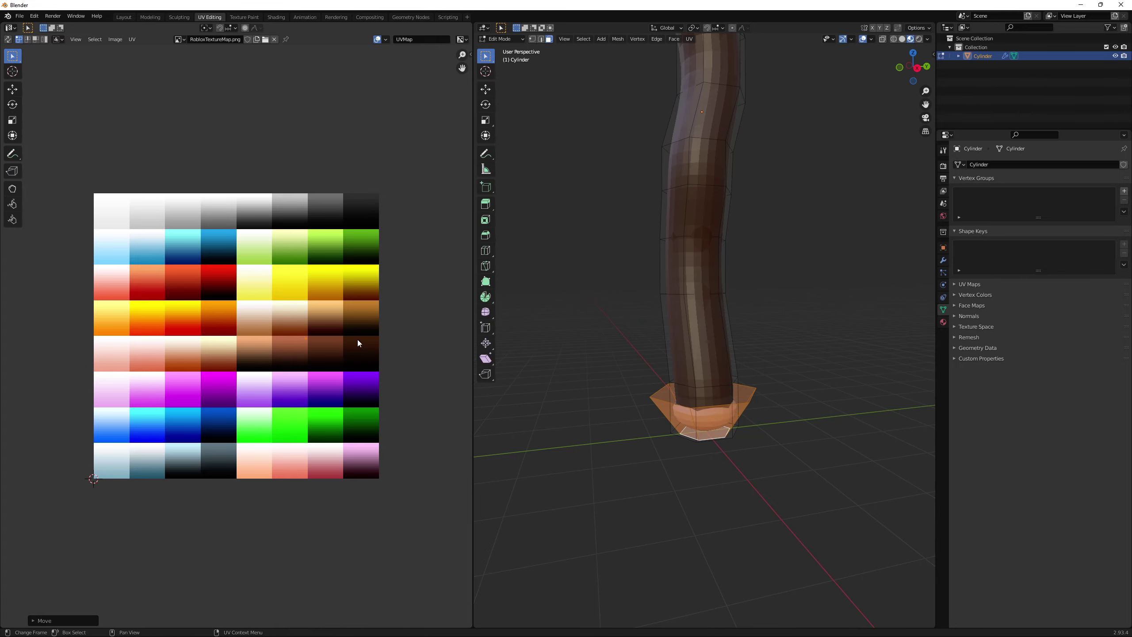
left_click(789, 433)
Step: Examine the dark patches on the lower trunk above the base ring, selecting individual faces to check their UV positions
scroll(788, 433, "up", 2)
middle_click_drag(789, 433, 742, 441)
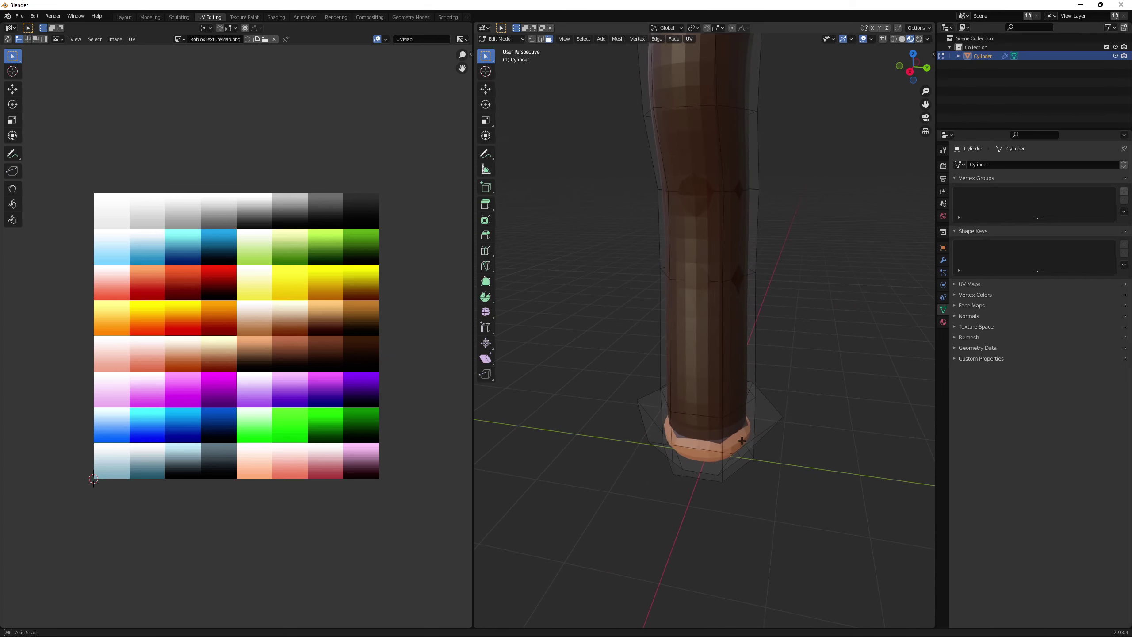
scroll(696, 439, "up", 3)
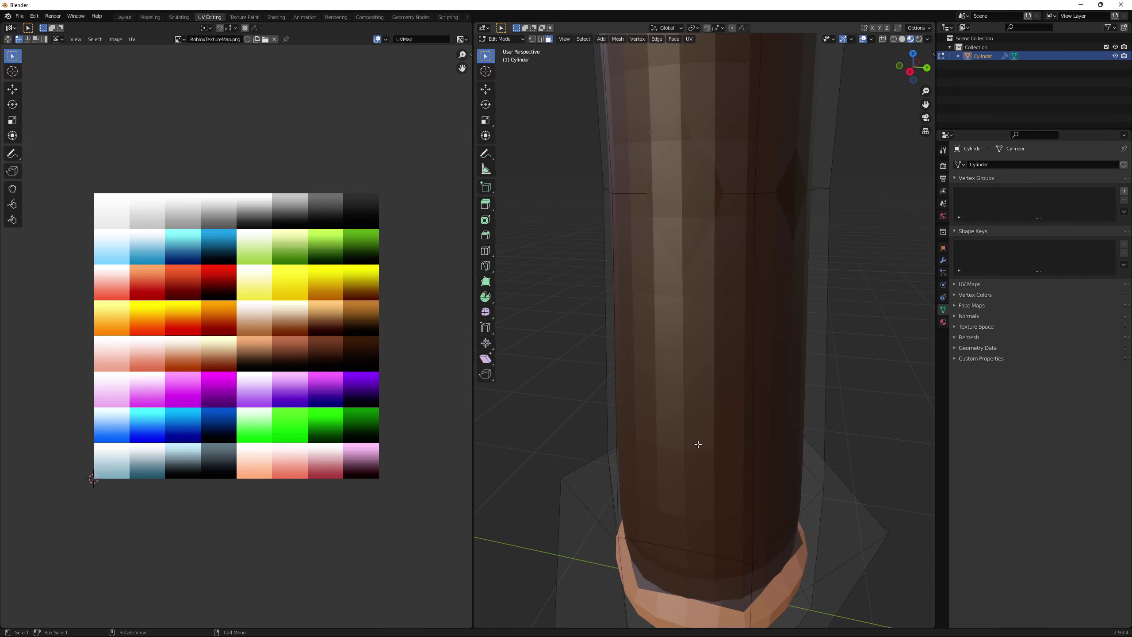
left_click(639, 579, "ctrl")
left_click(667, 514)
scroll(673, 411, "down", 4)
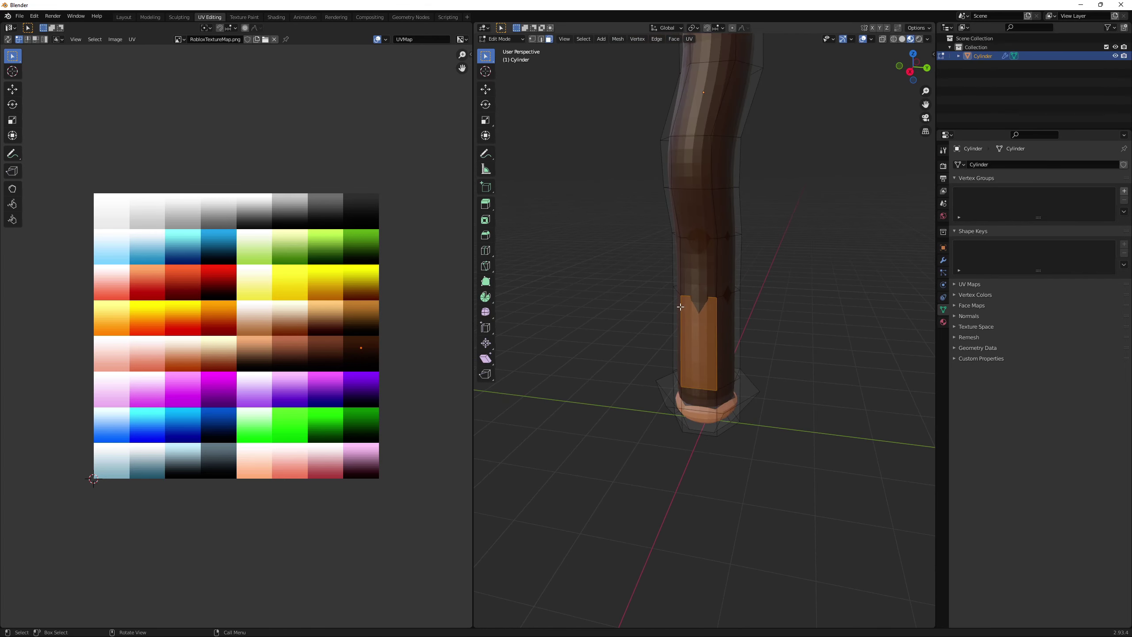
scroll(753, 214, "up", 3)
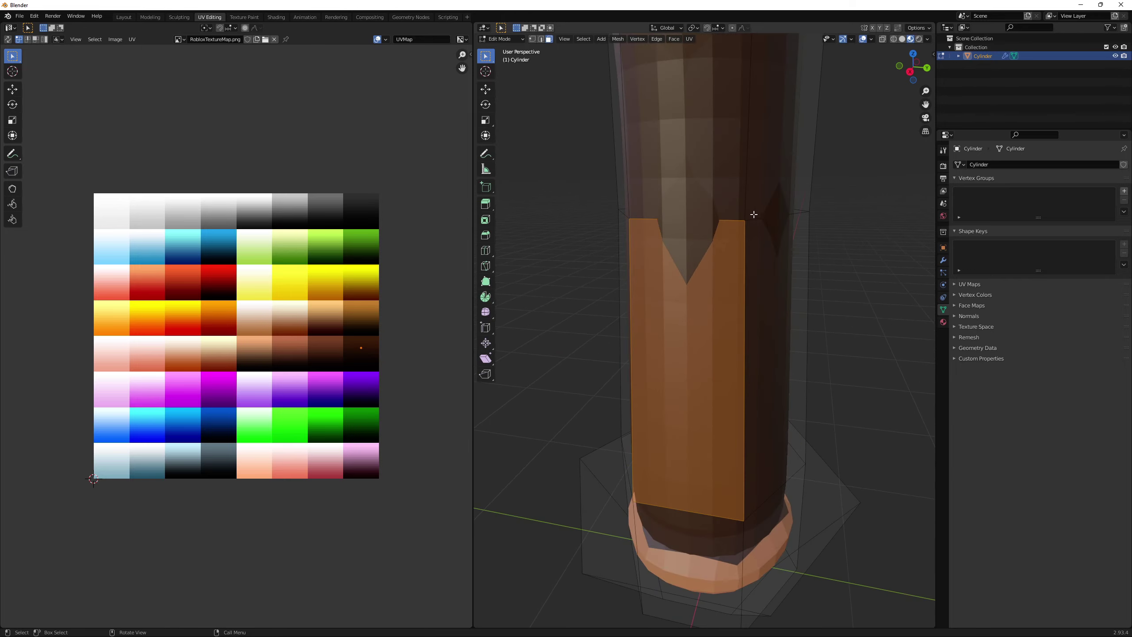
left_click(778, 213)
left_click(779, 236)
scroll(789, 240, "down", 3)
scroll(788, 238, "up", 12)
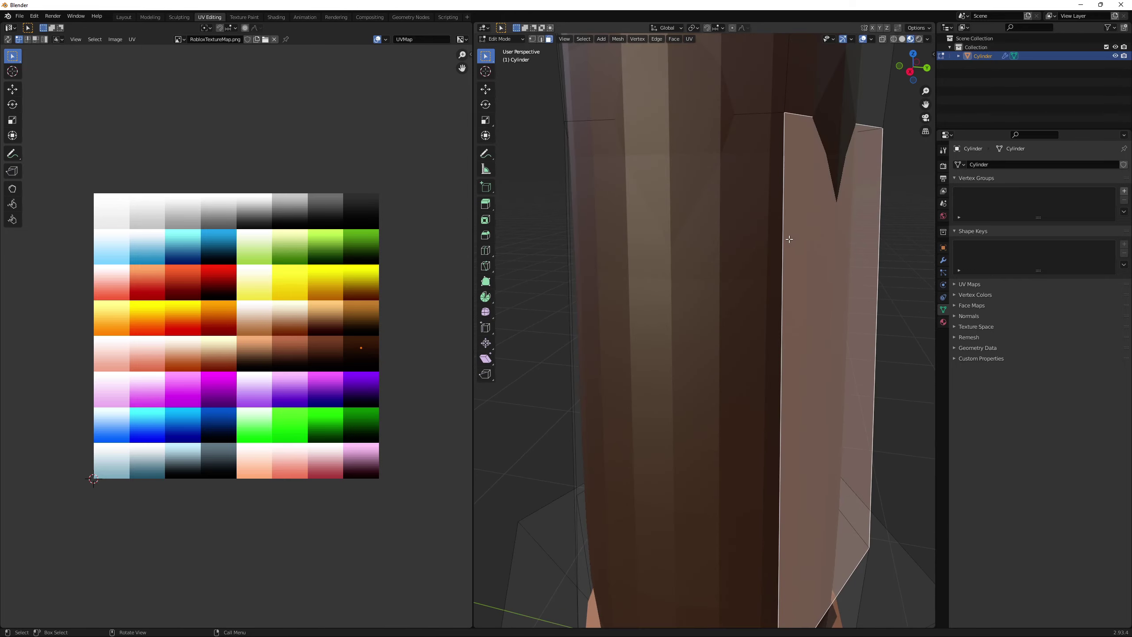
Step: Select the two small triangular faces inside the lower trunk and shift their UVs slightly within the dark brown swatch
middle_click_drag(709, 316, 725, 441)
left_click(719, 447)
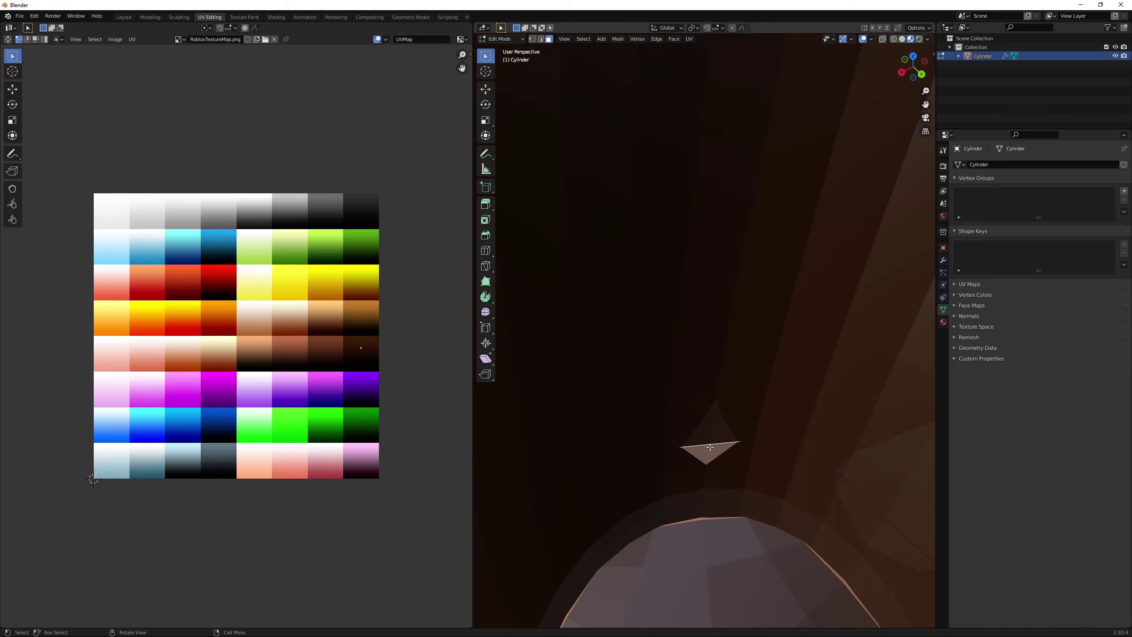
left_click(710, 445)
left_click(707, 453, "shift")
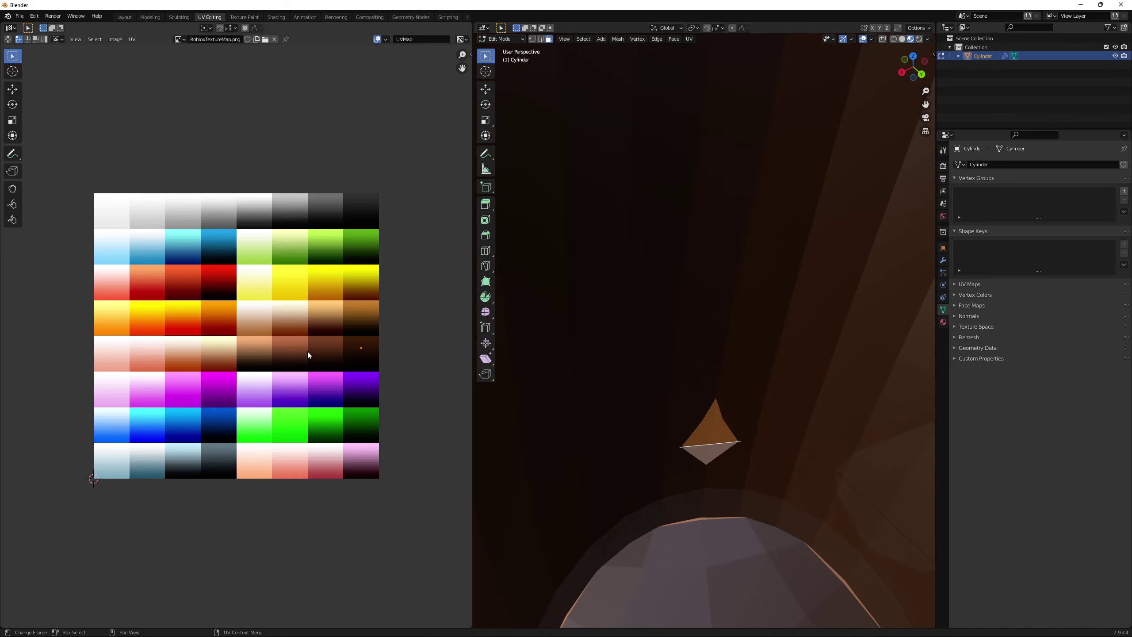
key("h")
key("alt+h")
key("g")
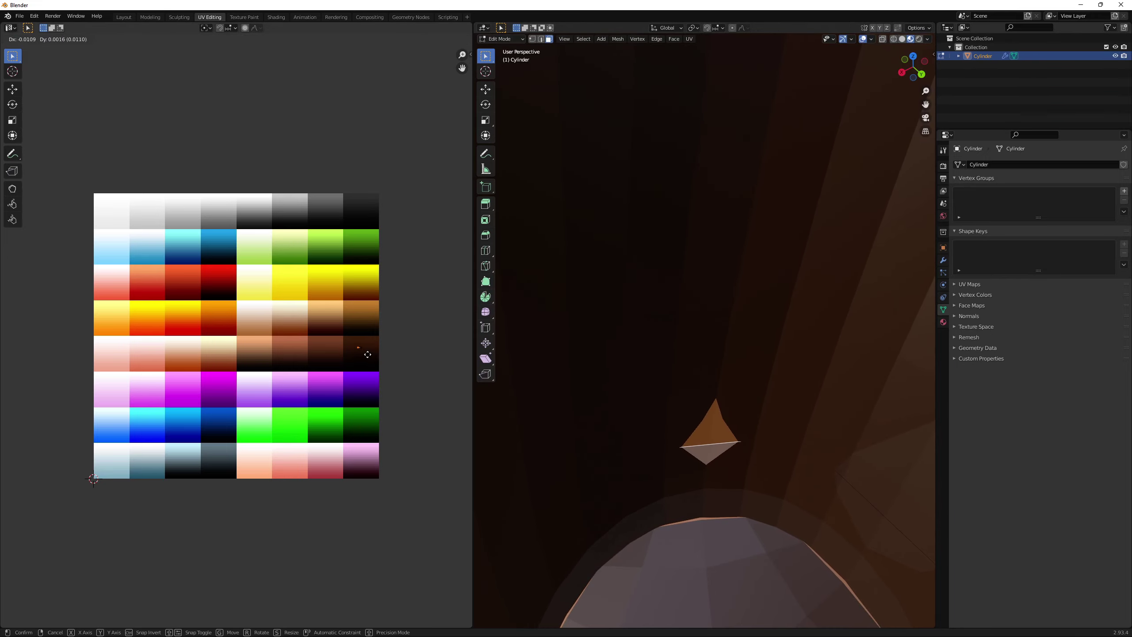
left_click(363, 354)
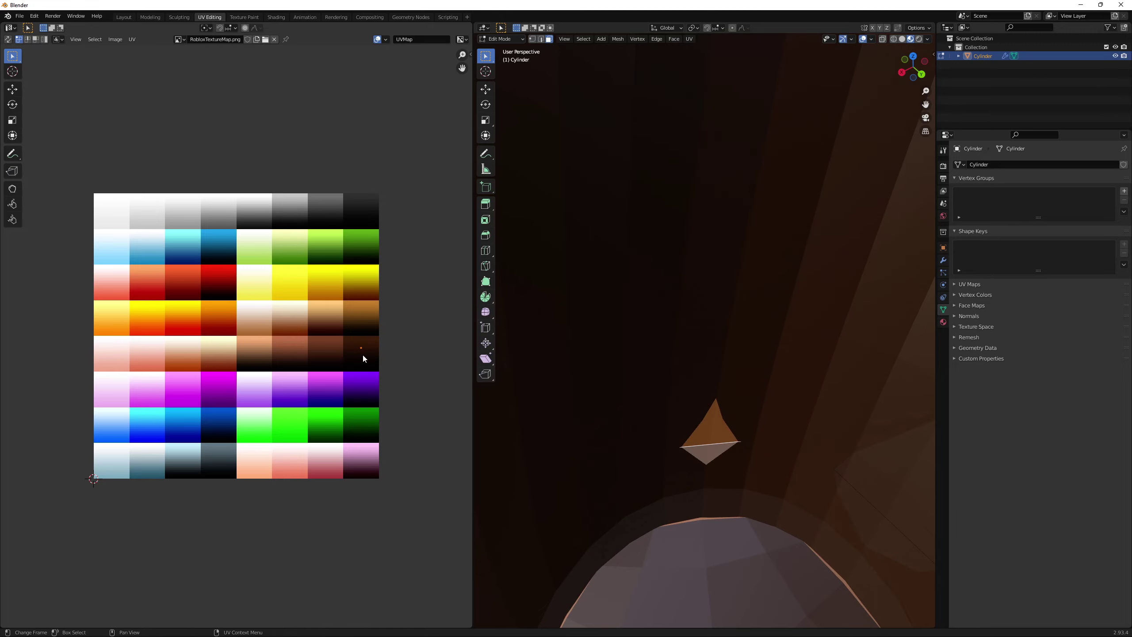
key("g")
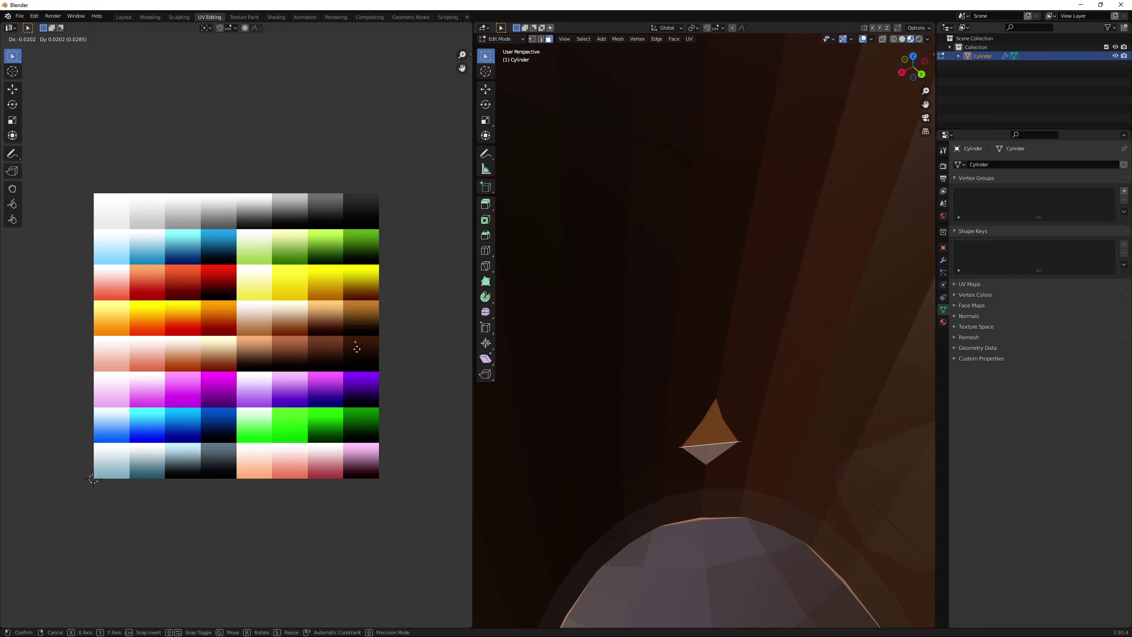
left_click(362, 355)
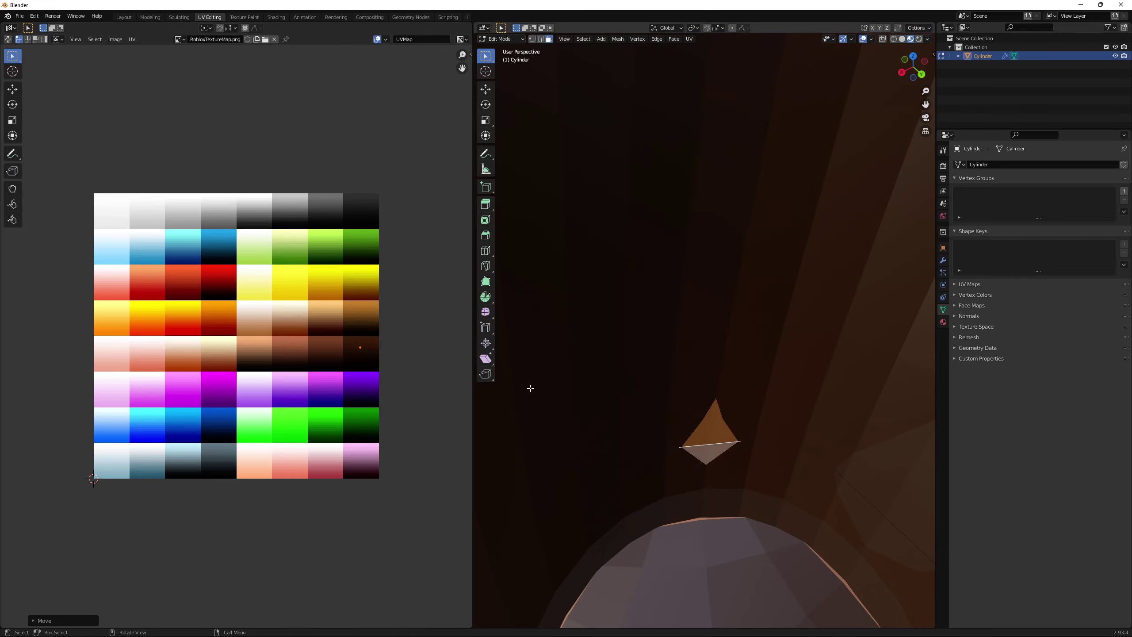
Step: Examine the trunk's remaining dark patches from several sides, selecting single faces to check them, and view the whole tree
left_click(709, 427)
scroll(695, 413, "down", 2)
left_click(717, 443)
scroll(776, 408, "down", 10)
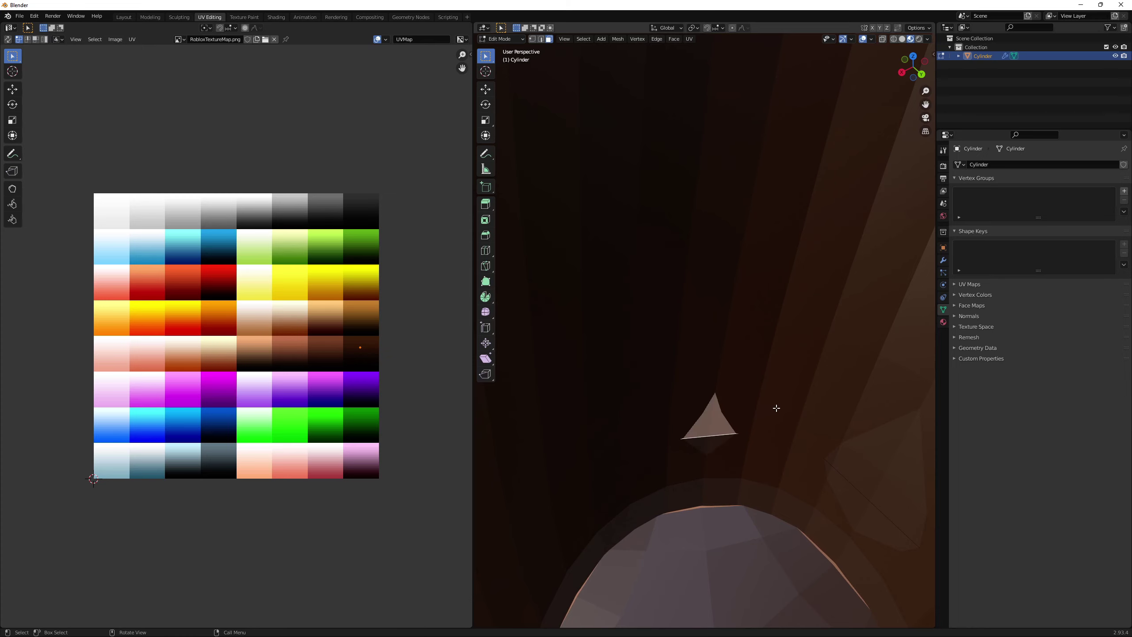
key("b")
left_click(737, 408)
middle_click_drag(737, 409, 862, 403)
scroll(693, 233, "up", 4)
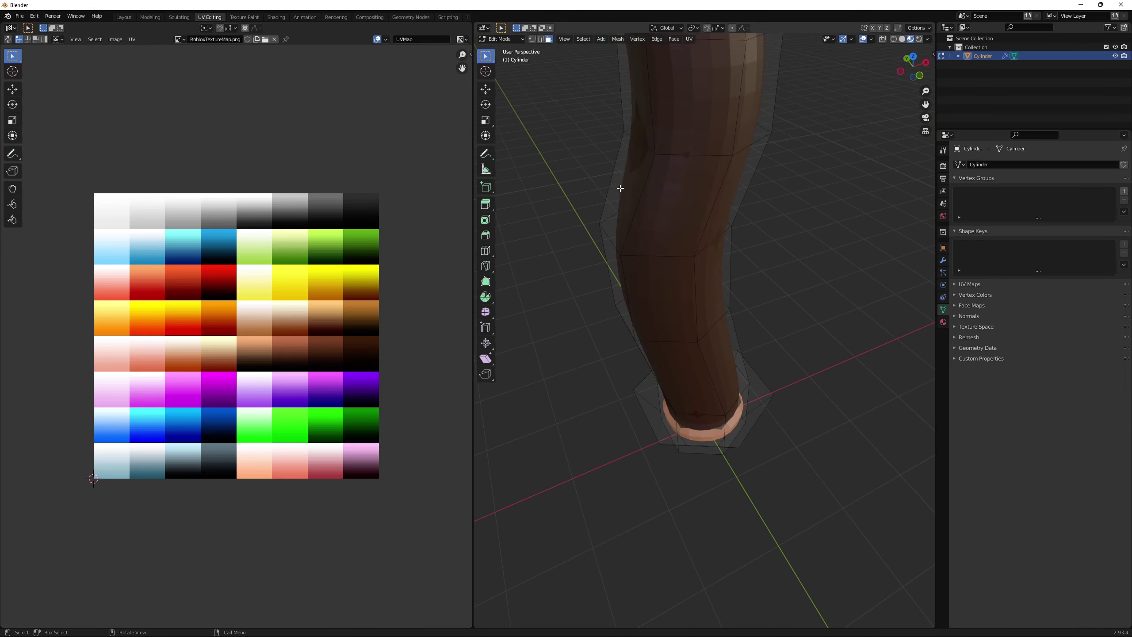
middle_click_drag(620, 189, 677, 195)
left_click(694, 211)
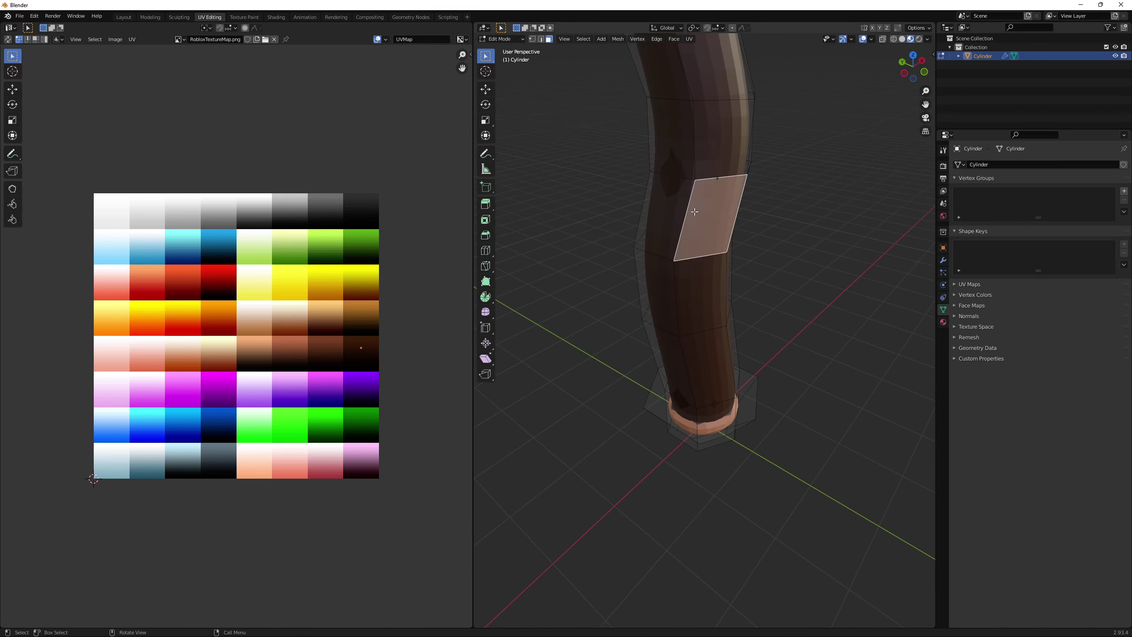
scroll(692, 214, "up", 1)
left_click(667, 208)
scroll(798, 212, "down", 8)
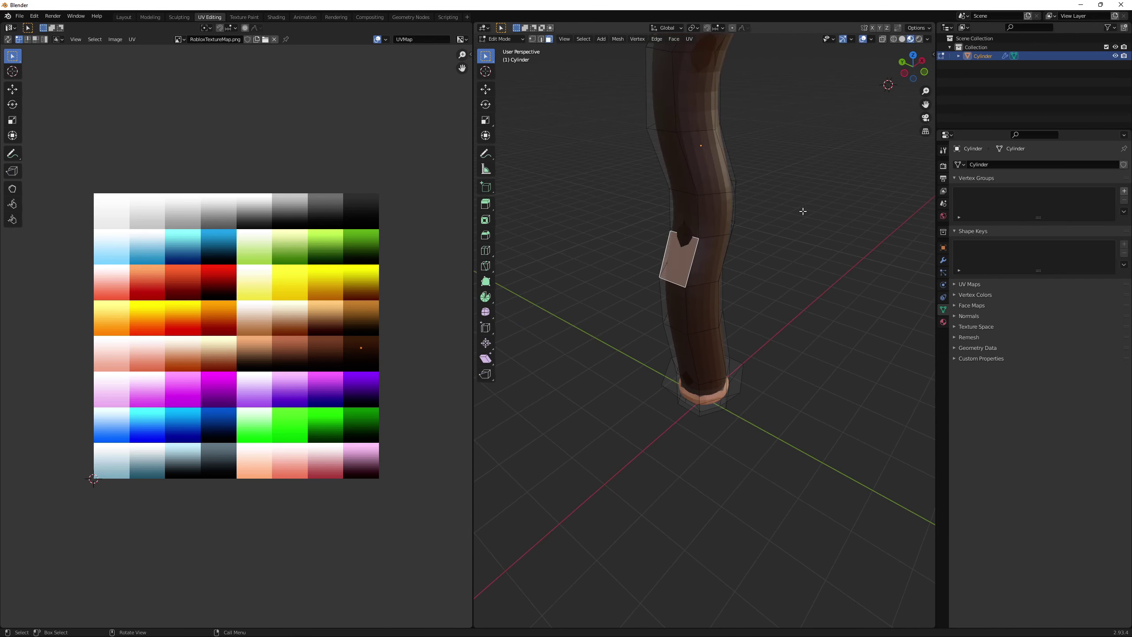
middle_click_drag(755, 196, 758, 347)
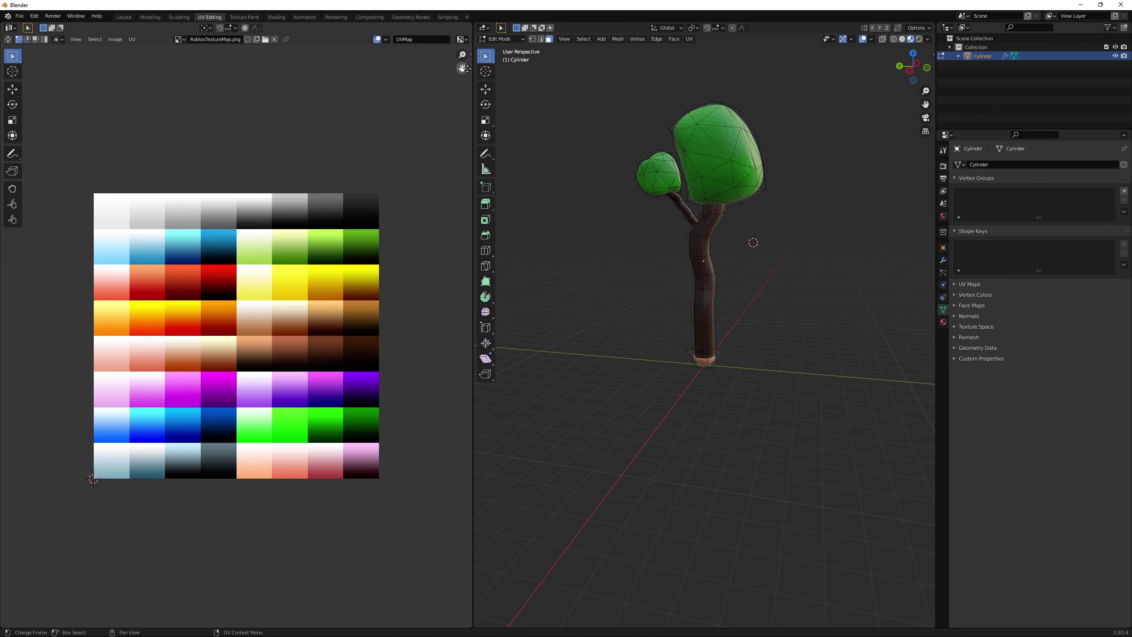
Step: Start a Wavefront OBJ export into the Roblox Miner Tycoon folder in Documents, with Material Groups included
left_click(20, 16)
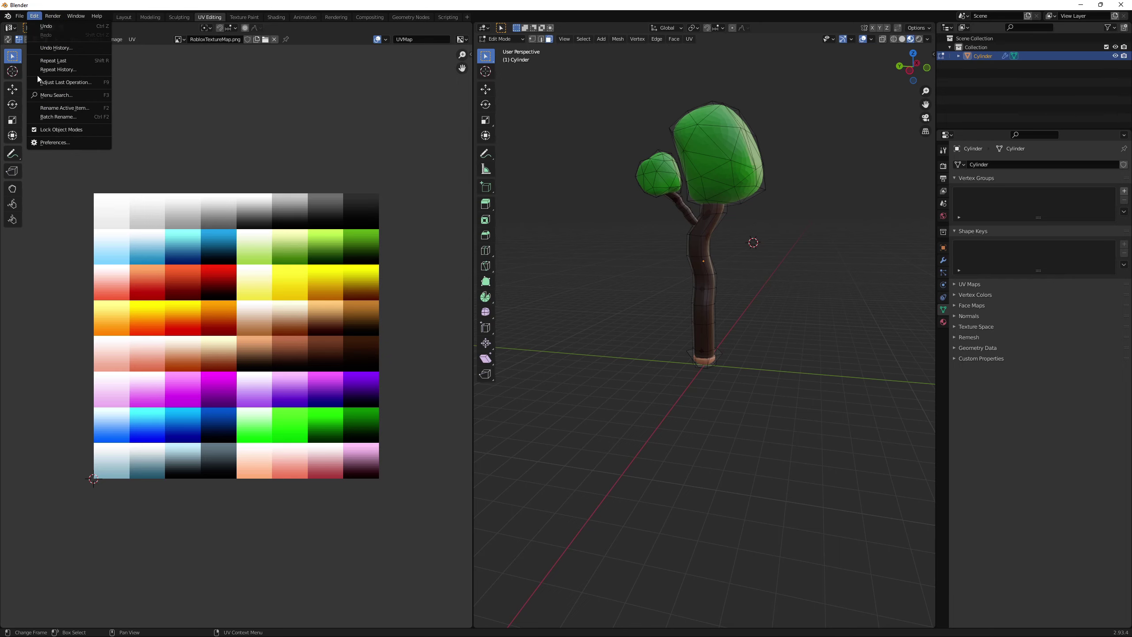
left_click(21, 17)
mouse_move(44, 143)
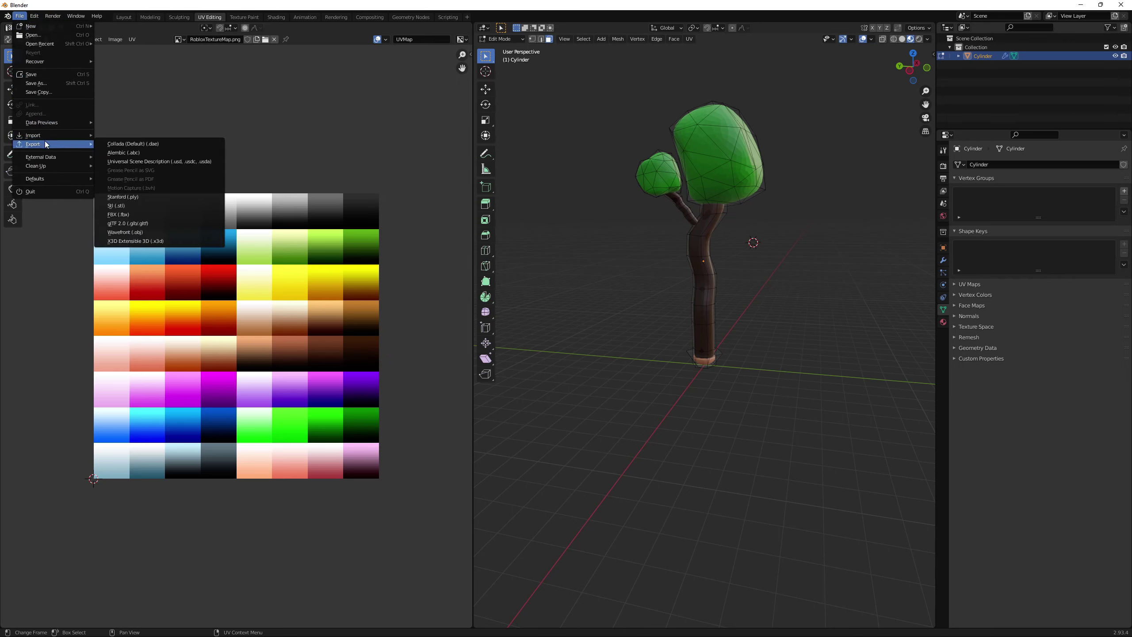
left_click(149, 236)
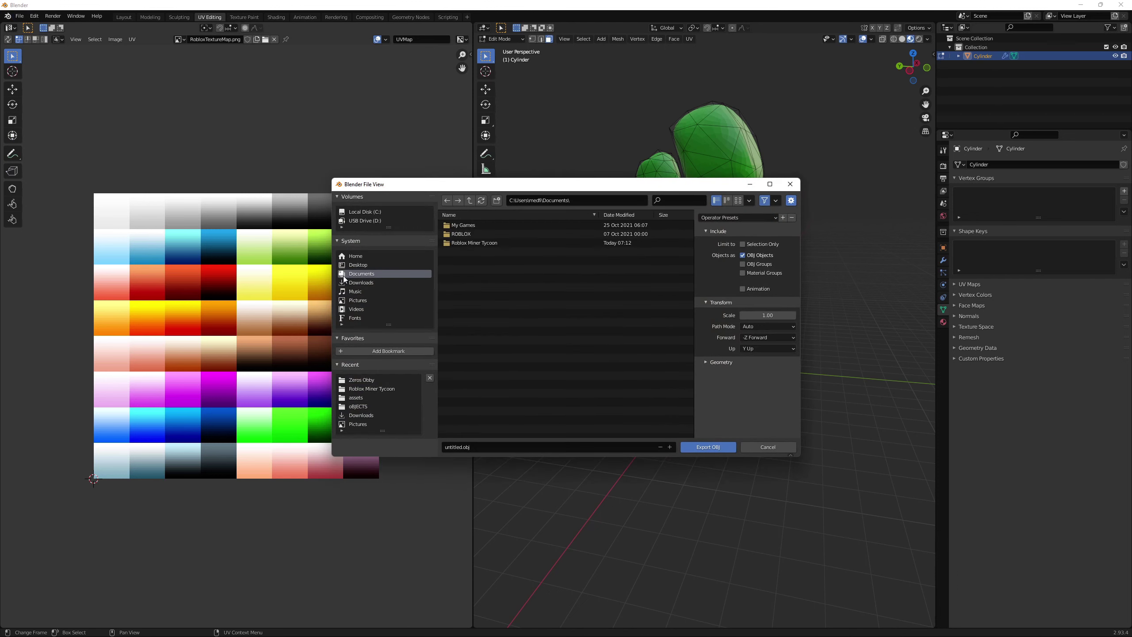
double_click(454, 242)
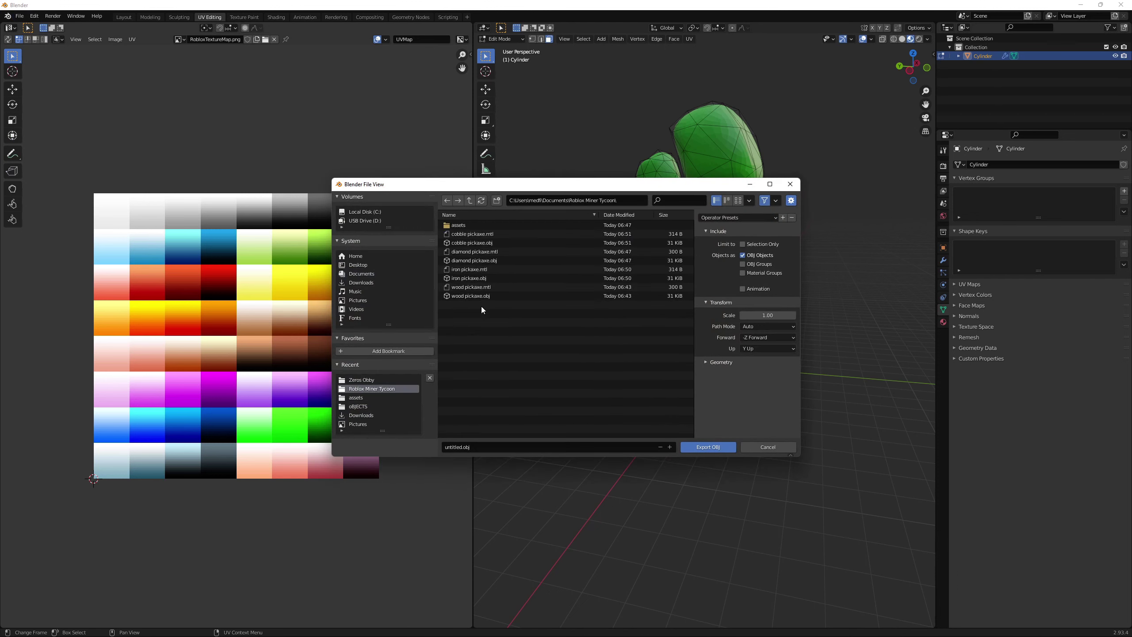
left_click(742, 273)
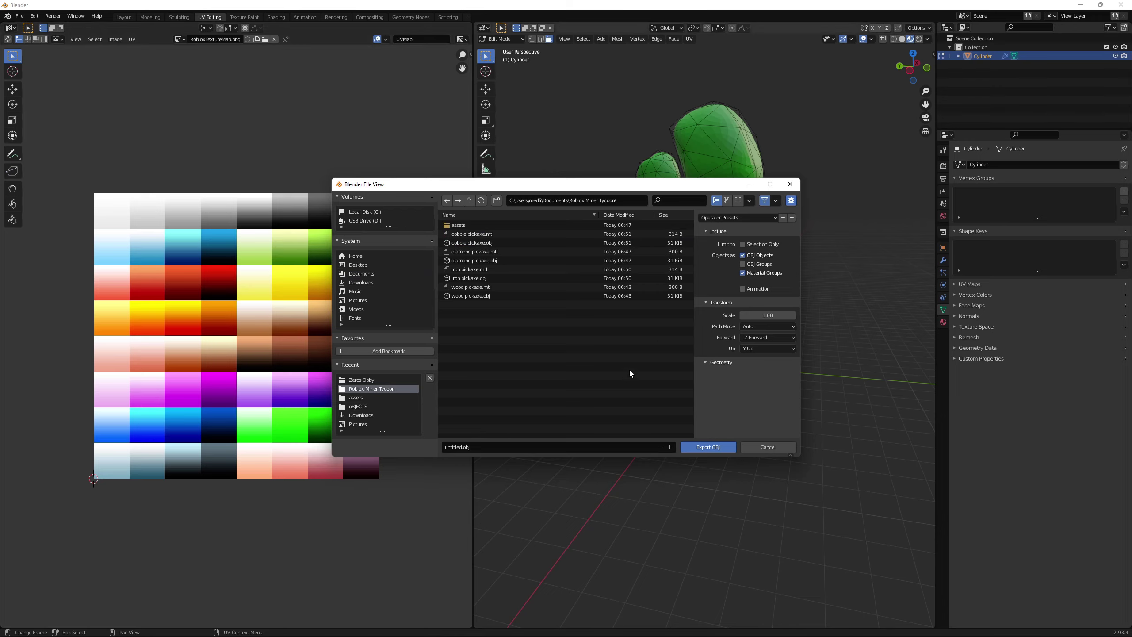
Step: Name the export file Tree and export the tree as an OBJ
left_click(458, 445)
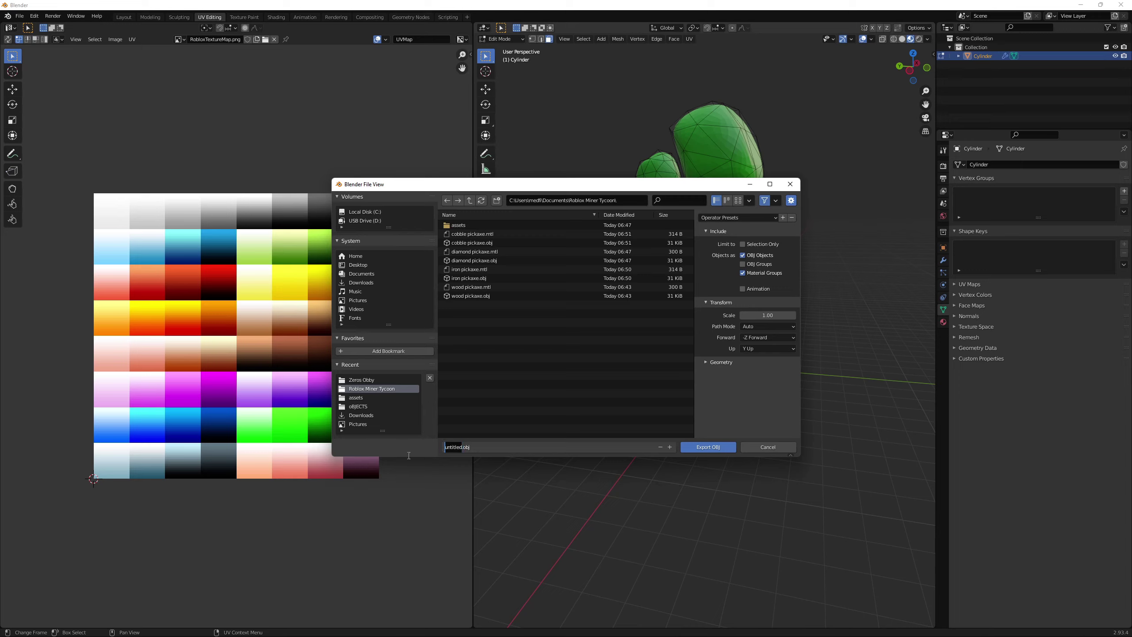
key("BackSpace")
type("Tree")
key("Return")
left_click(697, 448)
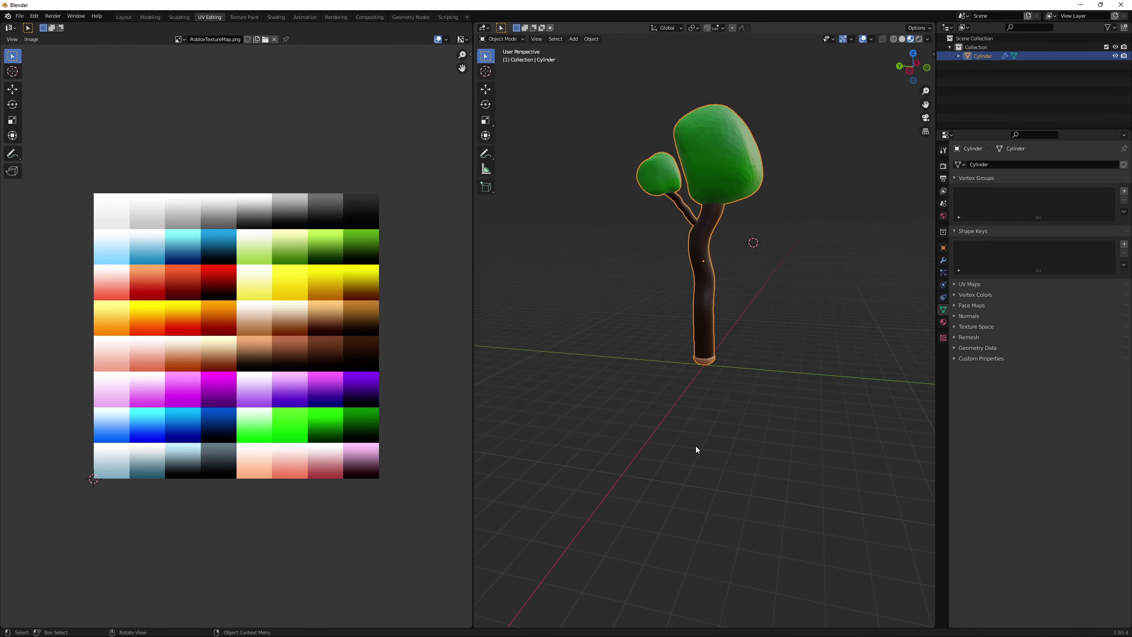
Step: Enable Auto Smooth in the normals settings of the tree mesh and select the tree up close
scroll(741, 246, "down", 2)
left_click(771, 259)
middle_click_drag(772, 259, 575, 263)
scroll(571, 267, "up", 4)
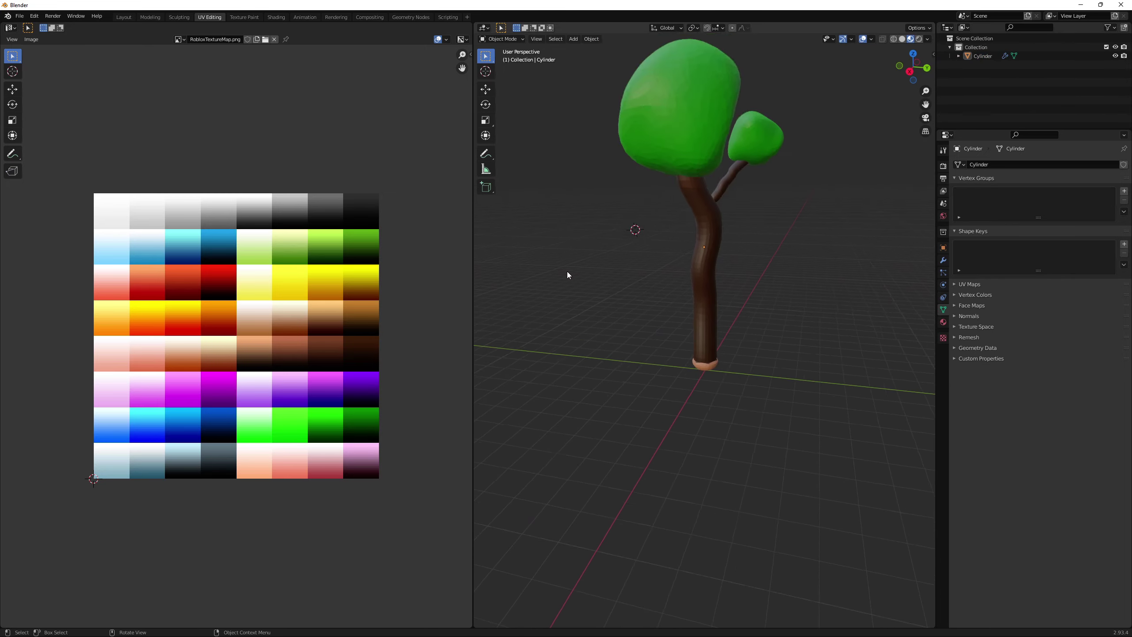
scroll(568, 276, "down", 1)
middle_click_drag(875, 222, 760, 281)
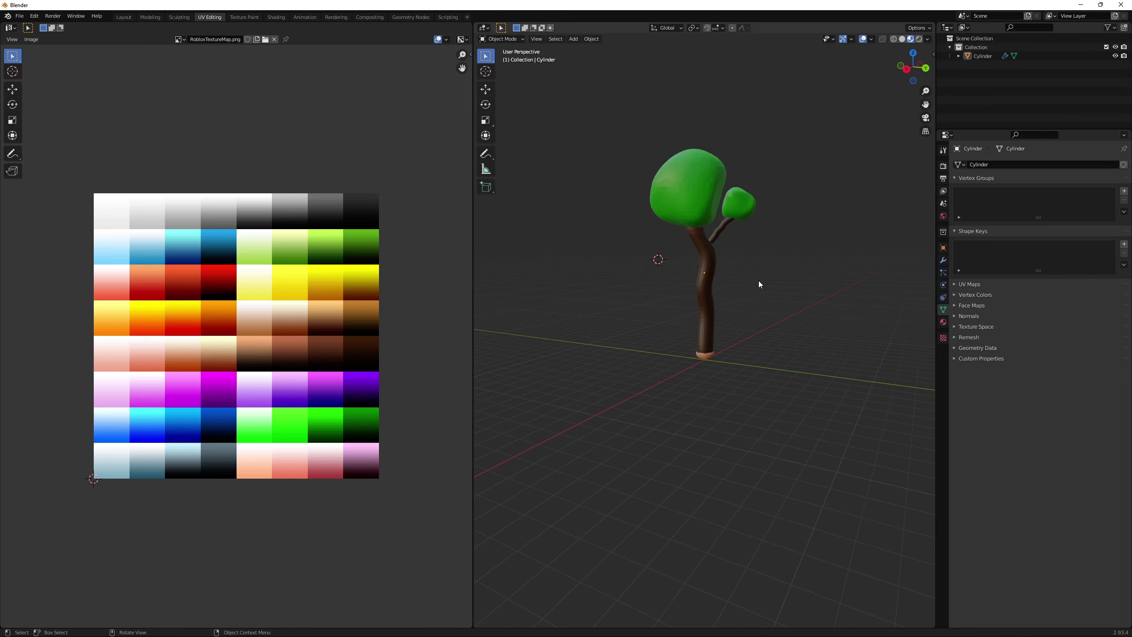
left_click(957, 317)
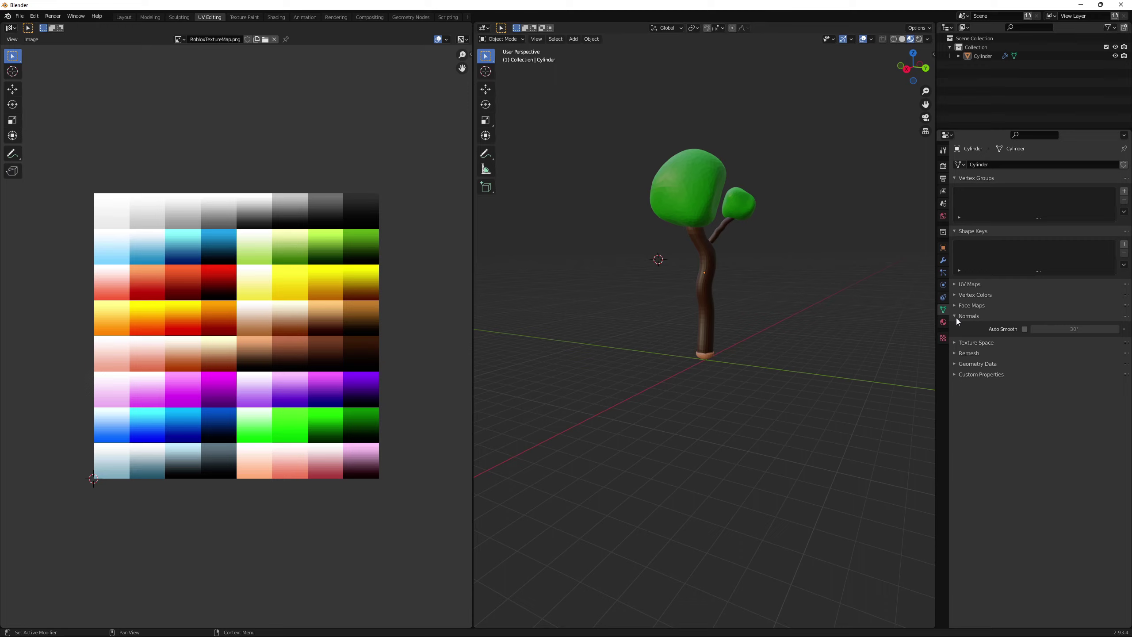
left_click(1025, 328)
scroll(798, 283, "up", 4)
left_click(702, 264)
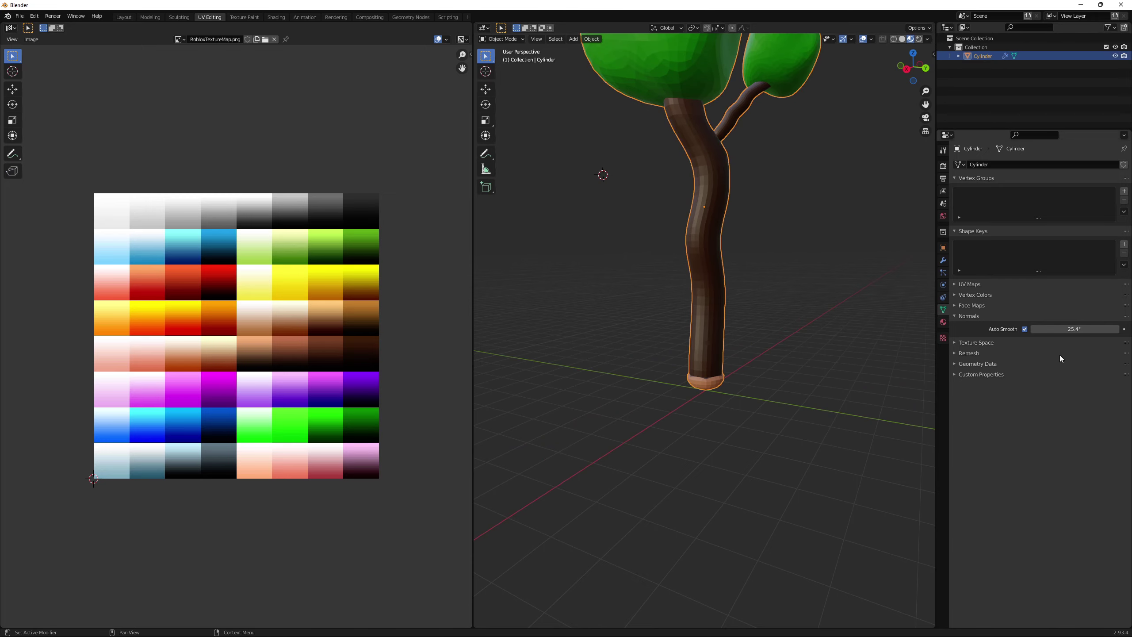
Step: Set the tree's Auto Smooth angle to 31.1° and deselect the tree
left_click_drag(1074, 328, 1063, 328)
scroll(877, 284, "down", 5)
left_click(834, 288)
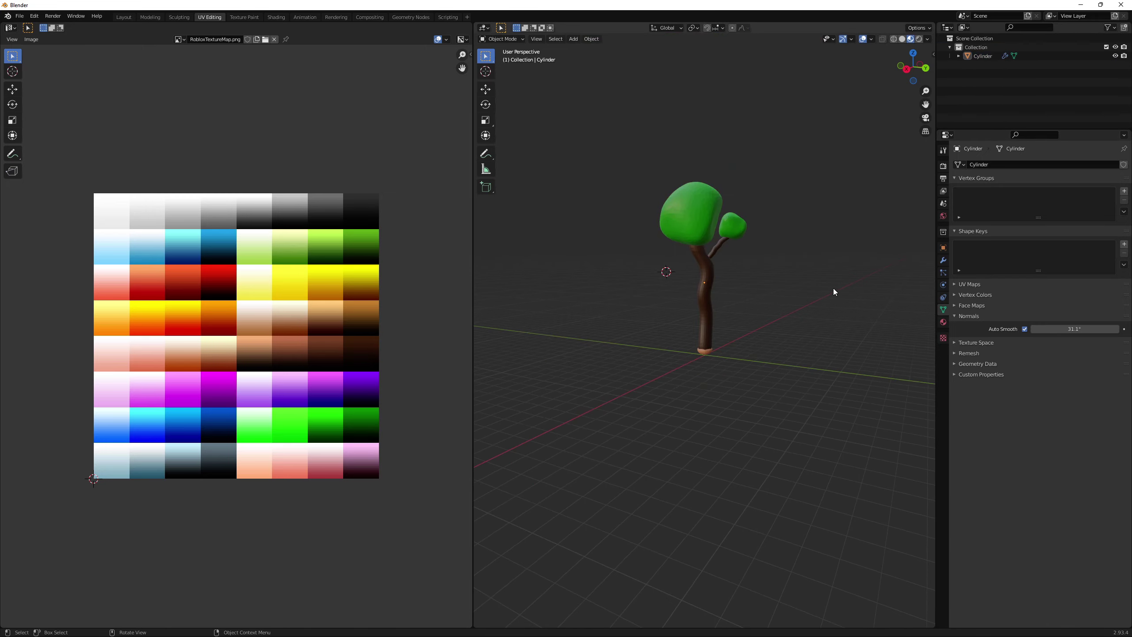
middle_click_drag(834, 288, 815, 312)
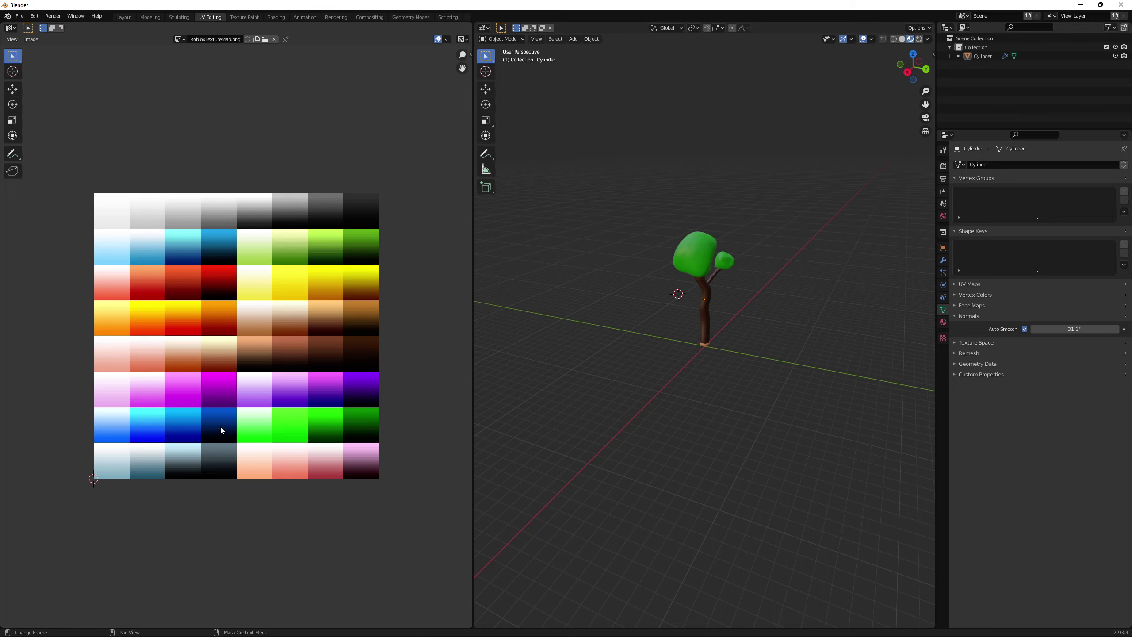
scroll(725, 310, "up", 4)
mouse_move(705, 255)
middle_mouse_down()
mouse_move(752, 224)
mouse_move(713, 240)
middle_mouse_up()
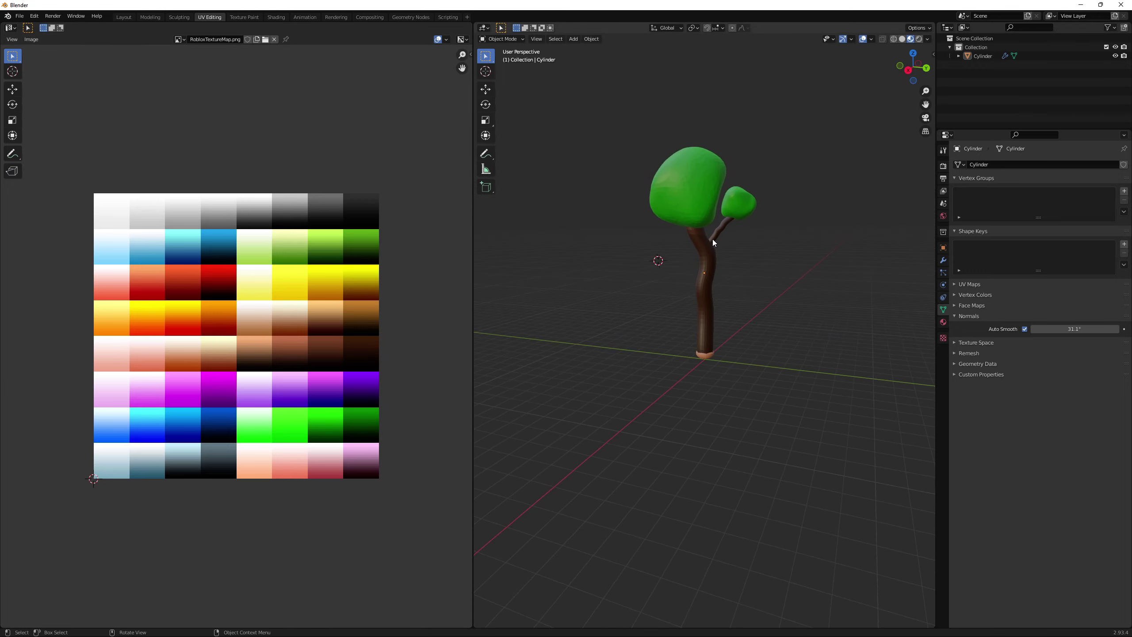